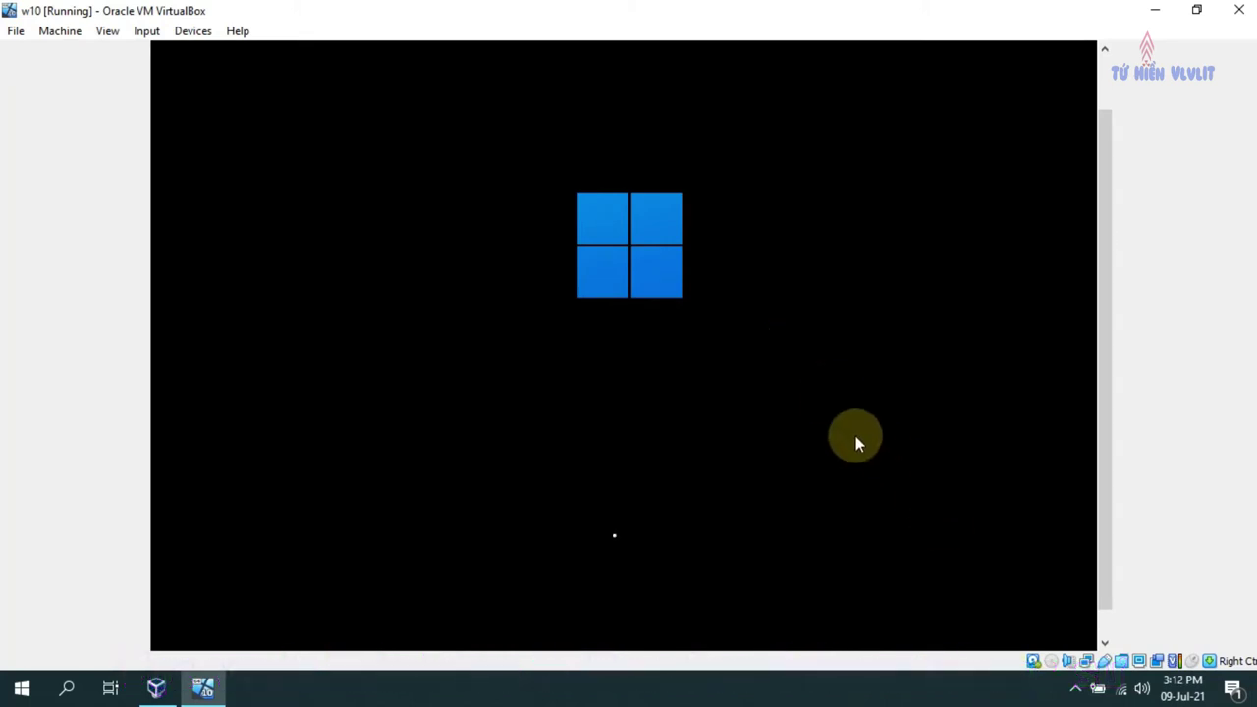
pyautogui.click(1228, 57)
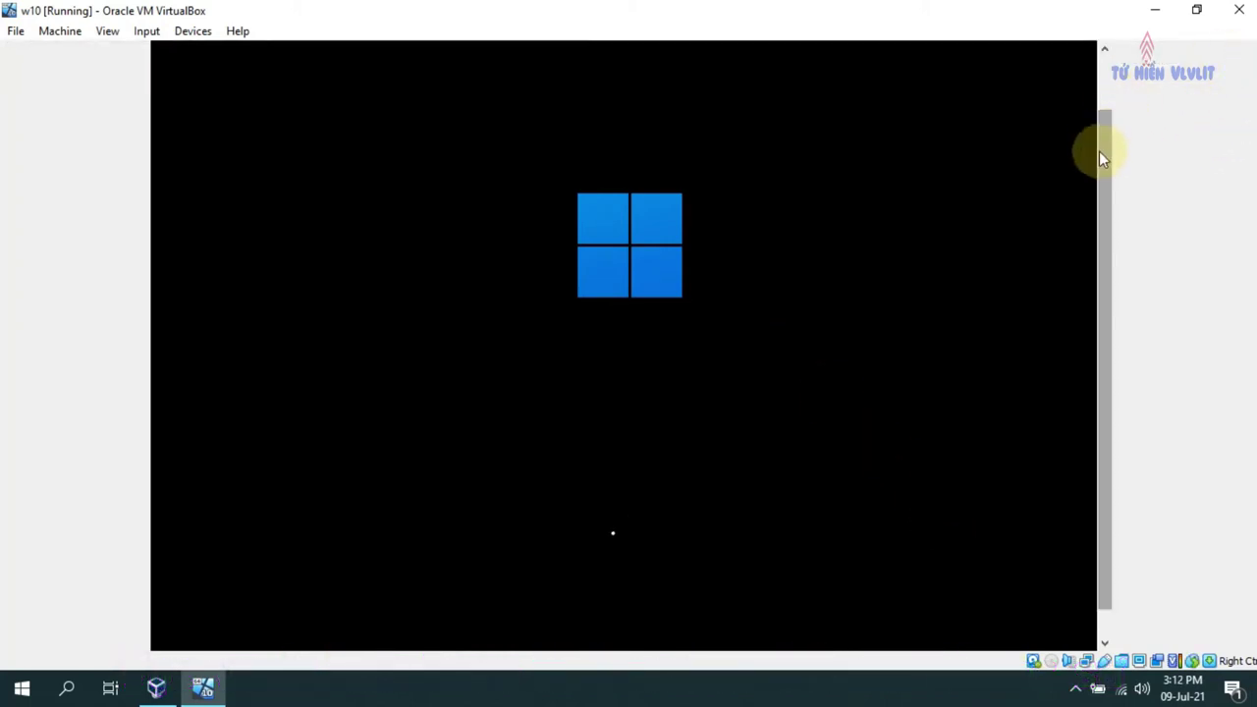
pyautogui.moveTo(1102, 159); pyautogui.dragTo(1113, 186)
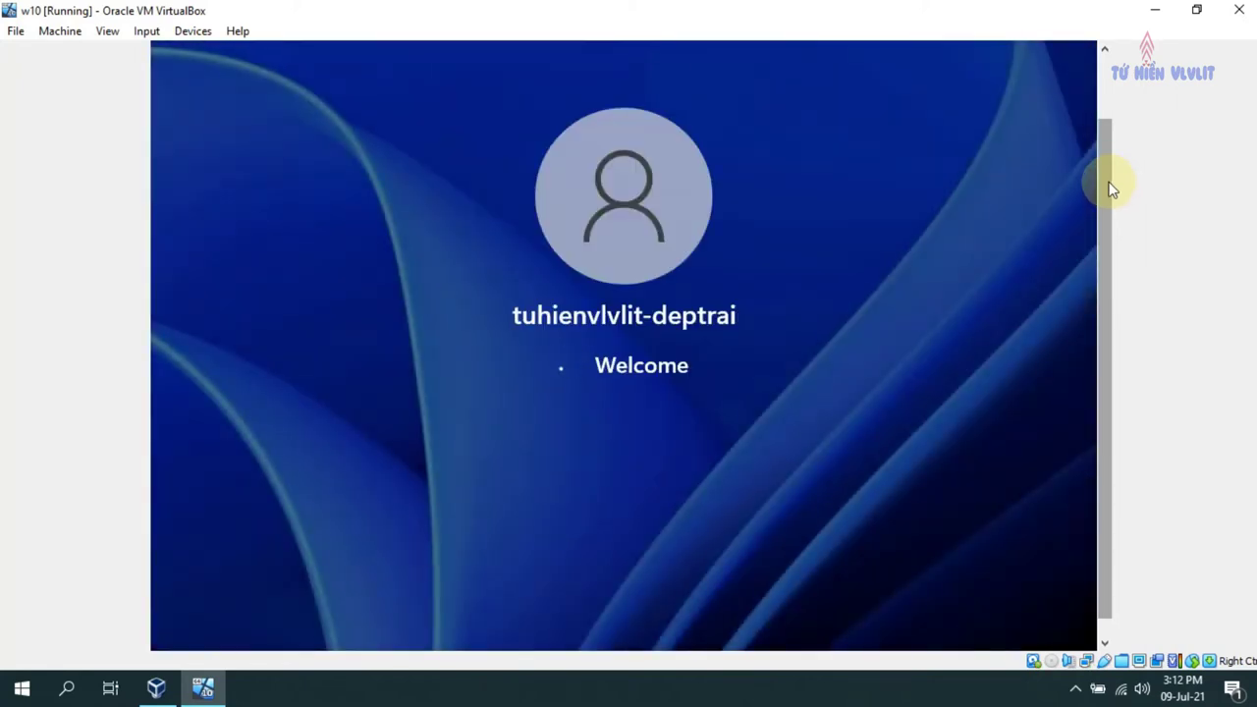
pyautogui.scroll(1, 1108, 189)
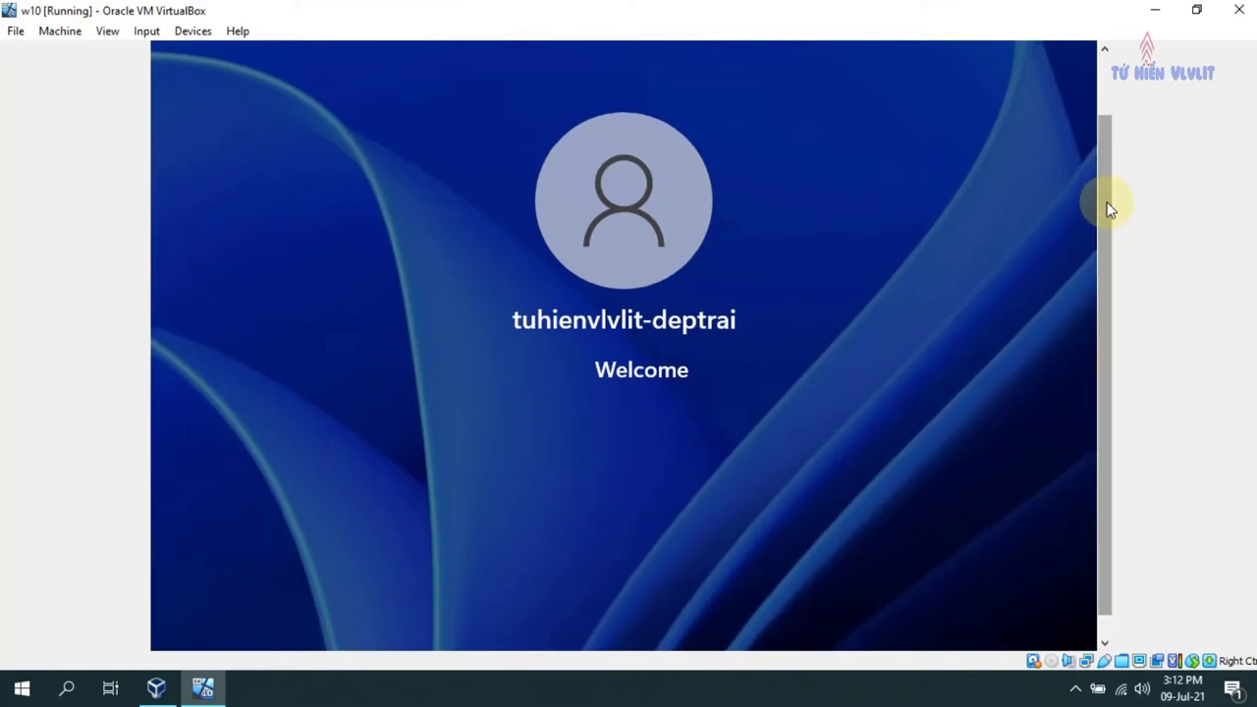
pyautogui.moveTo(1108, 208)
pyautogui.mouseDown()
pyautogui.moveTo(1114, 225)
pyautogui.moveTo(1114, 208)
pyautogui.mouseUp()
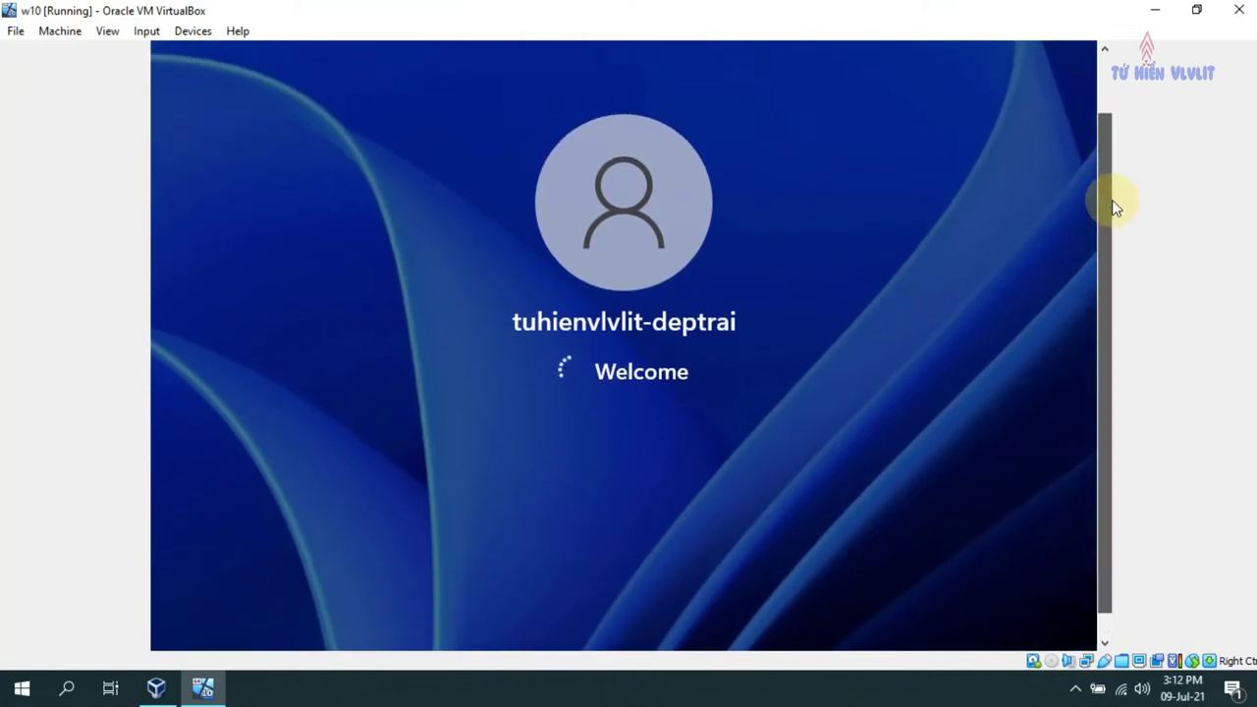
pyautogui.moveTo(1114, 206)
pyautogui.mouseDown()
pyautogui.moveTo(1134, 131)
pyautogui.moveTo(1117, 205)
pyautogui.mouseUp()
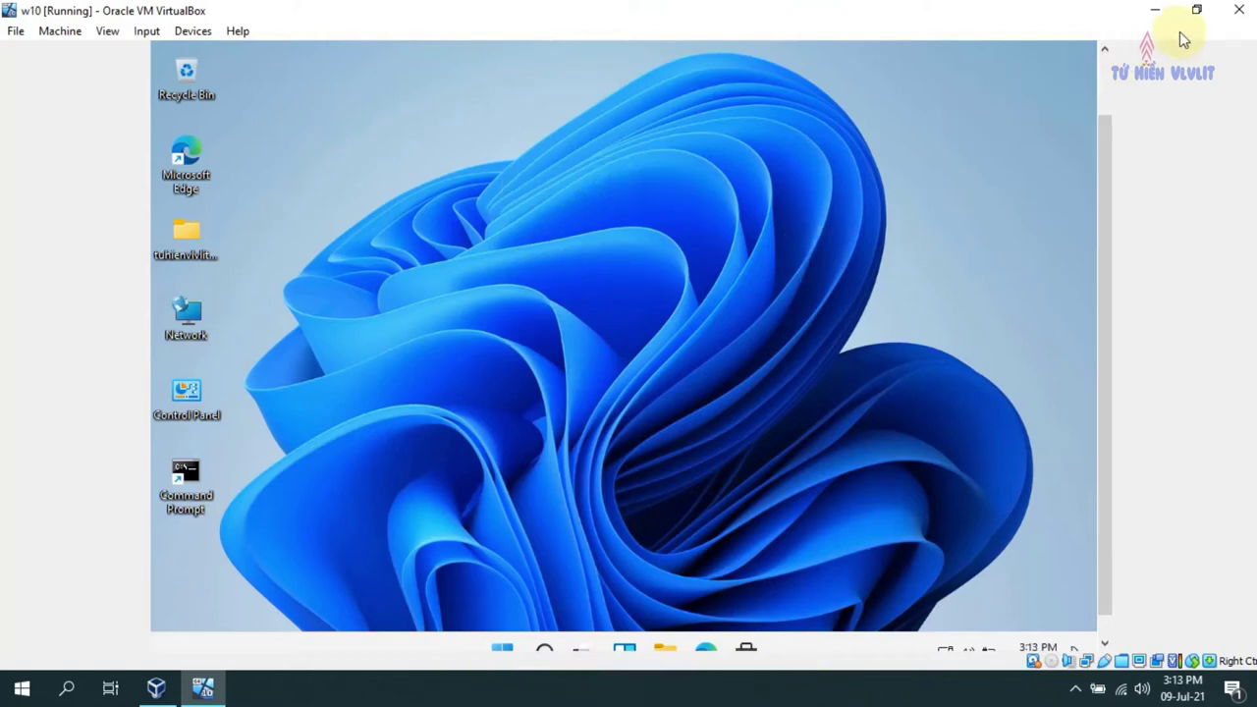
# - Restore the w10 virtual machine window to its smaller size, move it over the manager window, and maximize it again
pyautogui.click(1199, 12)
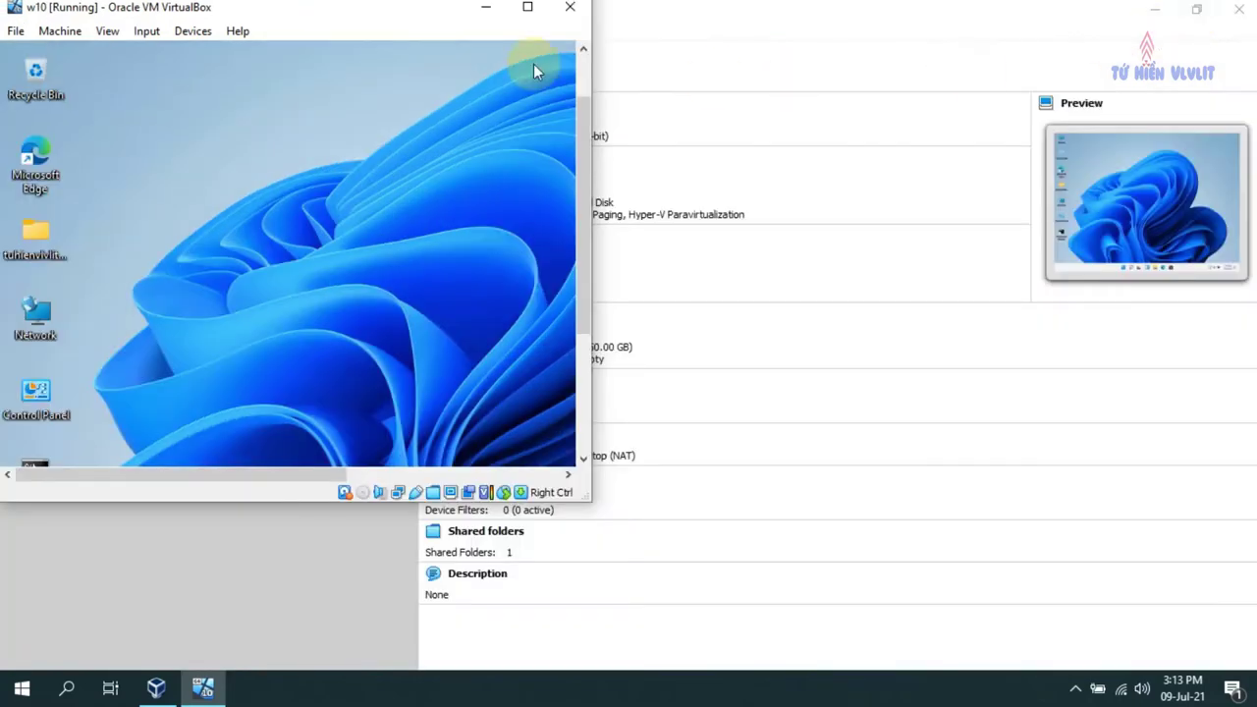
pyautogui.click(525, 9)
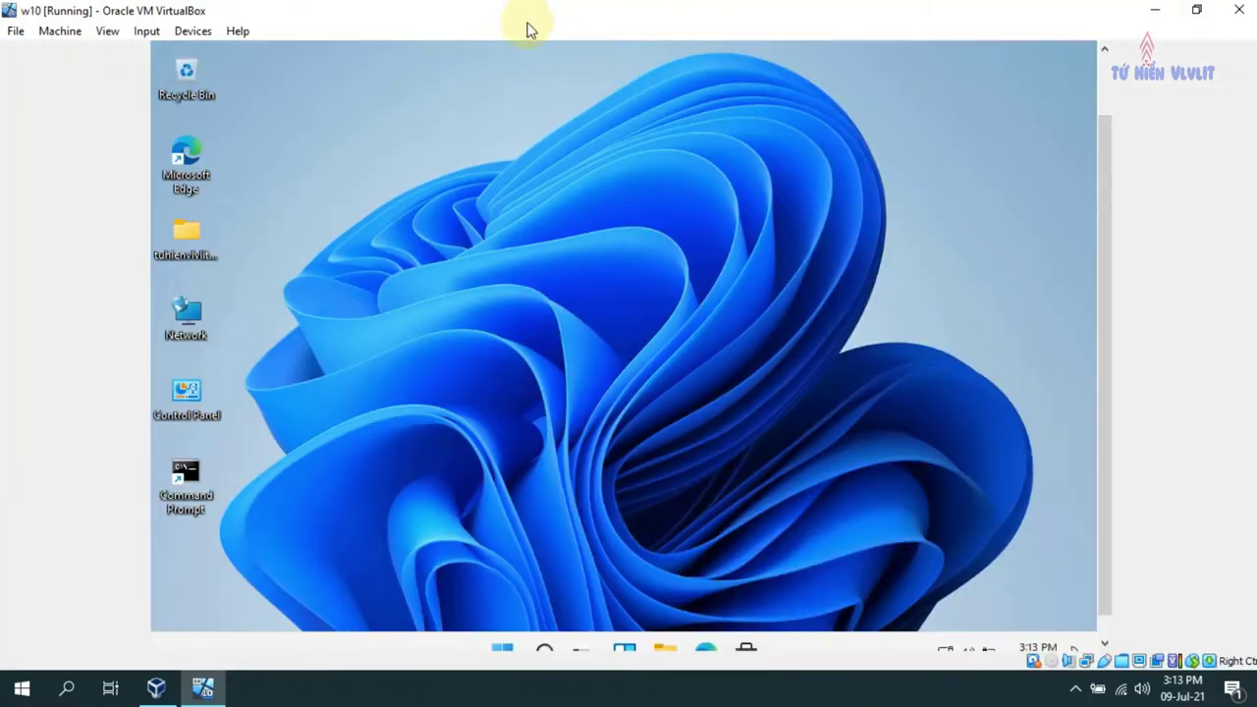
pyautogui.click(1196, 12)
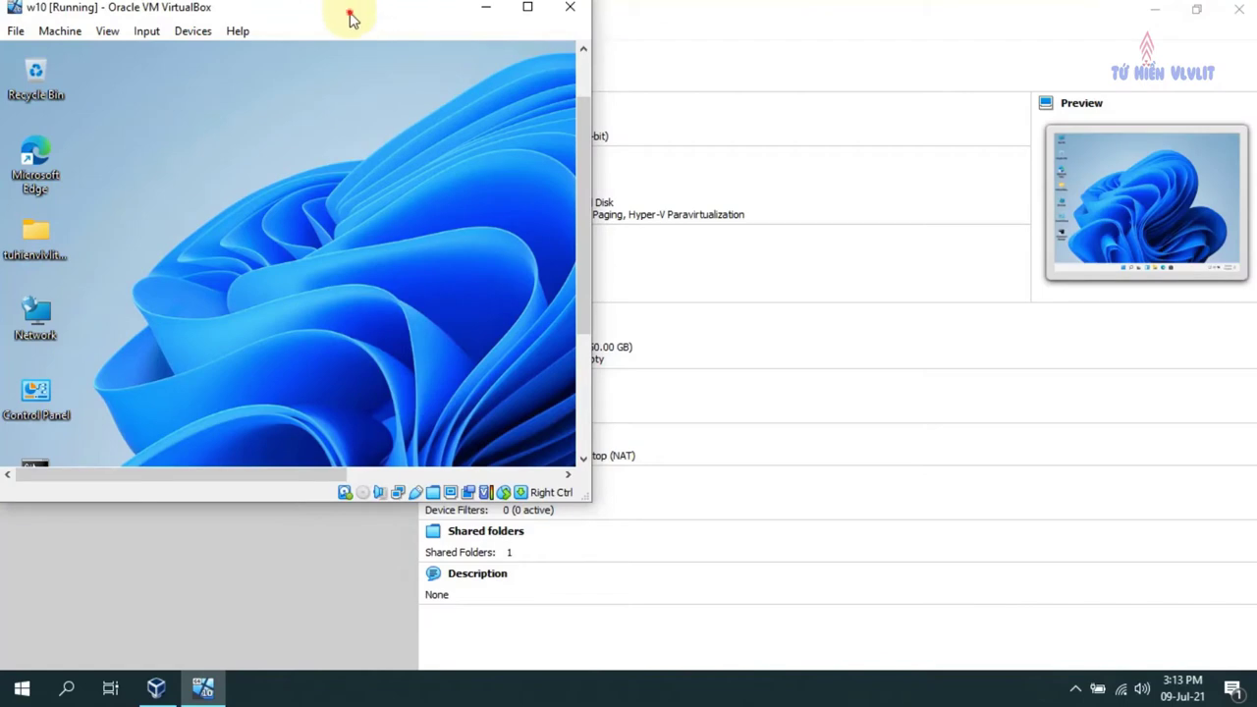
pyautogui.moveTo(352, 17); pyautogui.dragTo(769, 103)
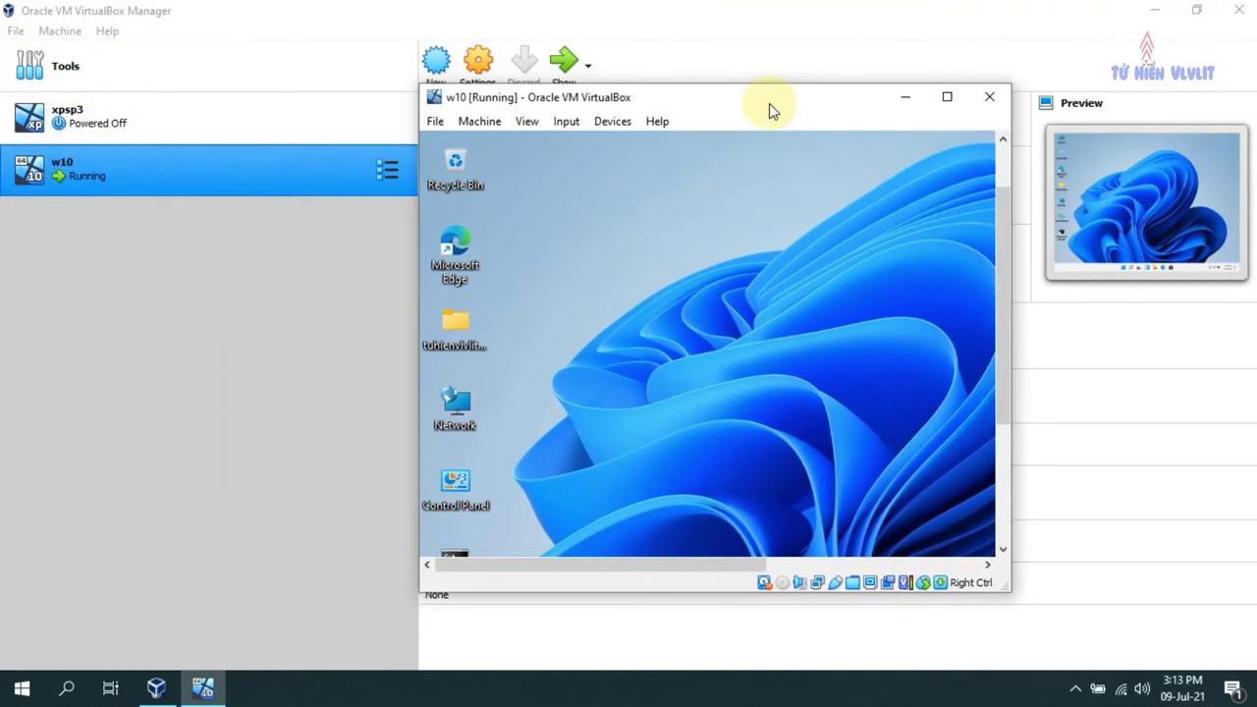
pyautogui.click(950, 102)
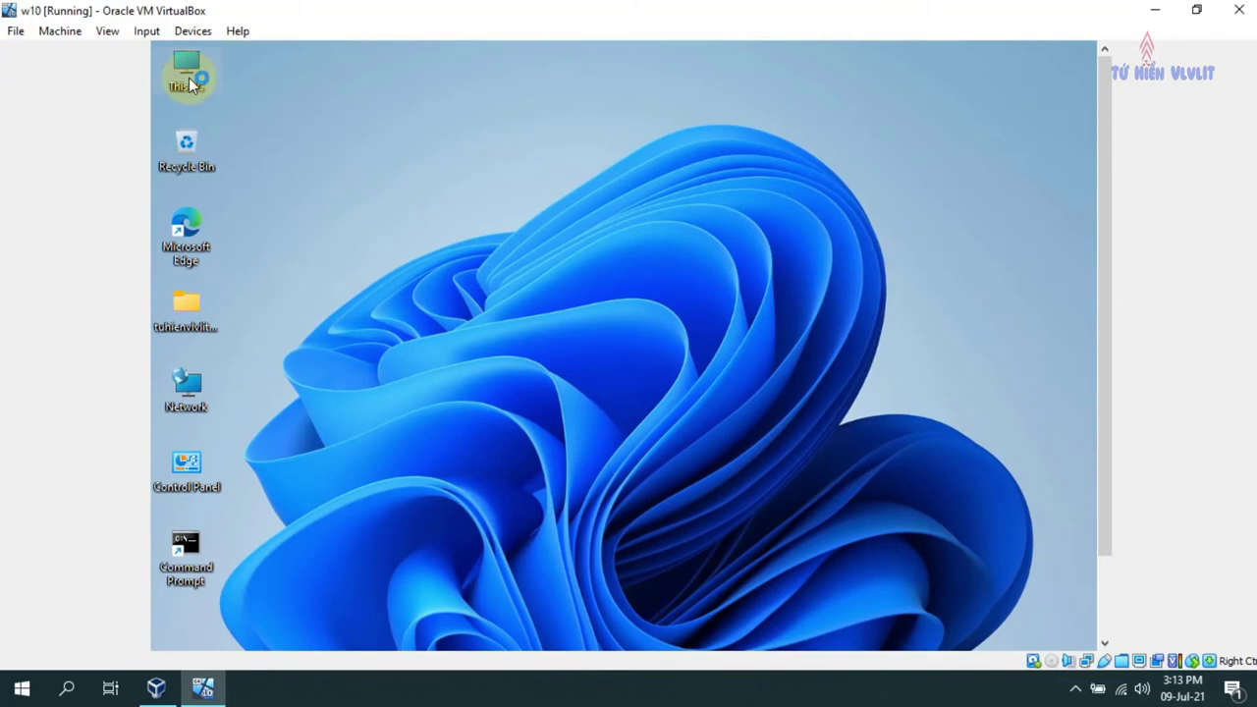
# - Browse from This PC into the win10 (C:) drive and look through the Program Files folder
pyautogui.doubleClick(189, 78)
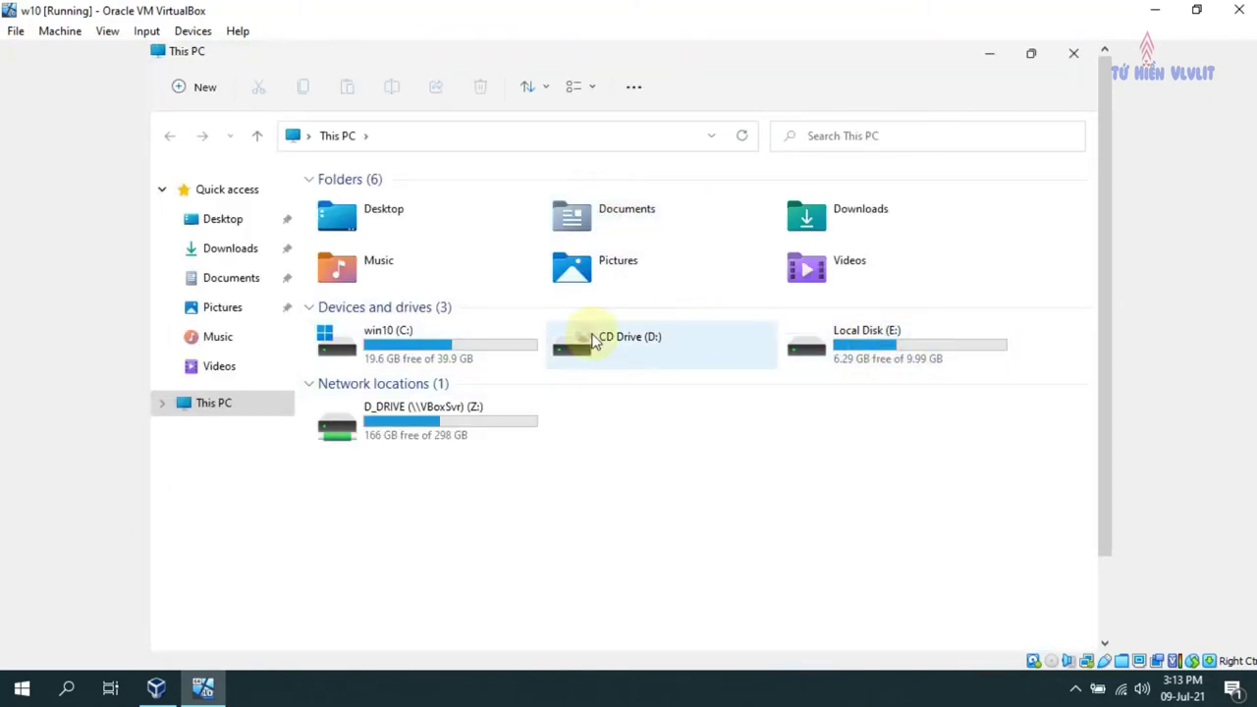
pyautogui.click(433, 346)
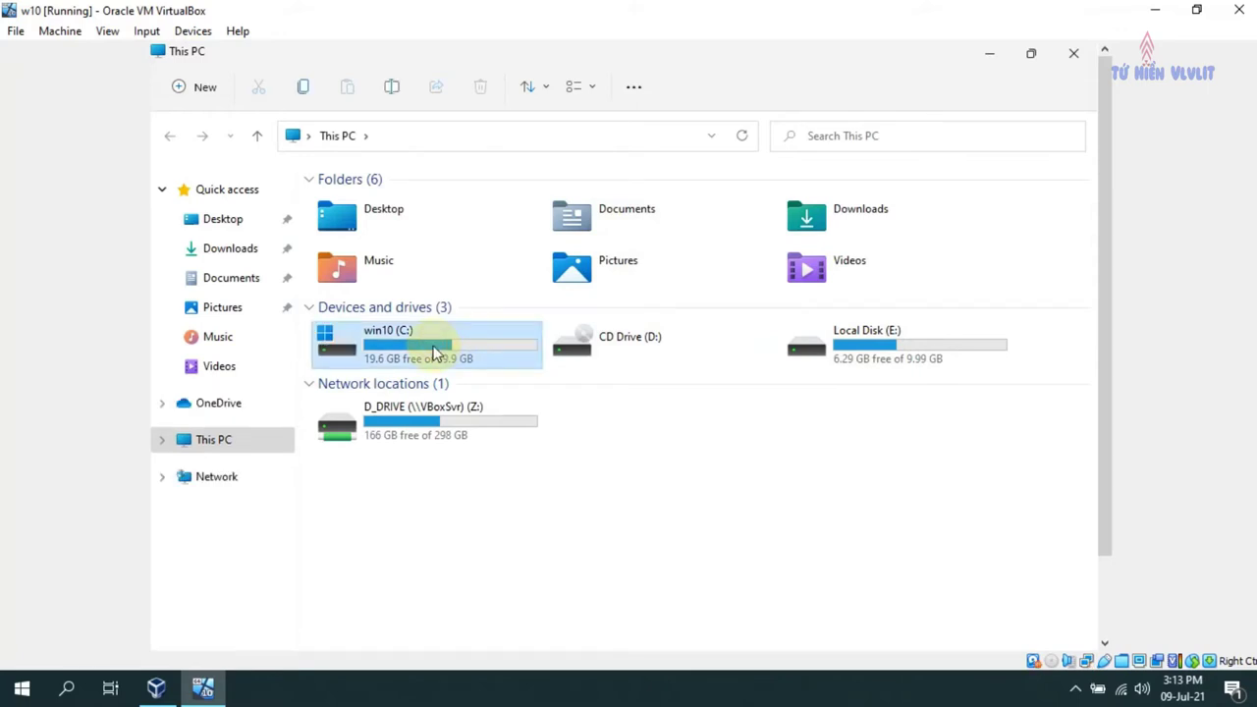
pyautogui.doubleClick(443, 343)
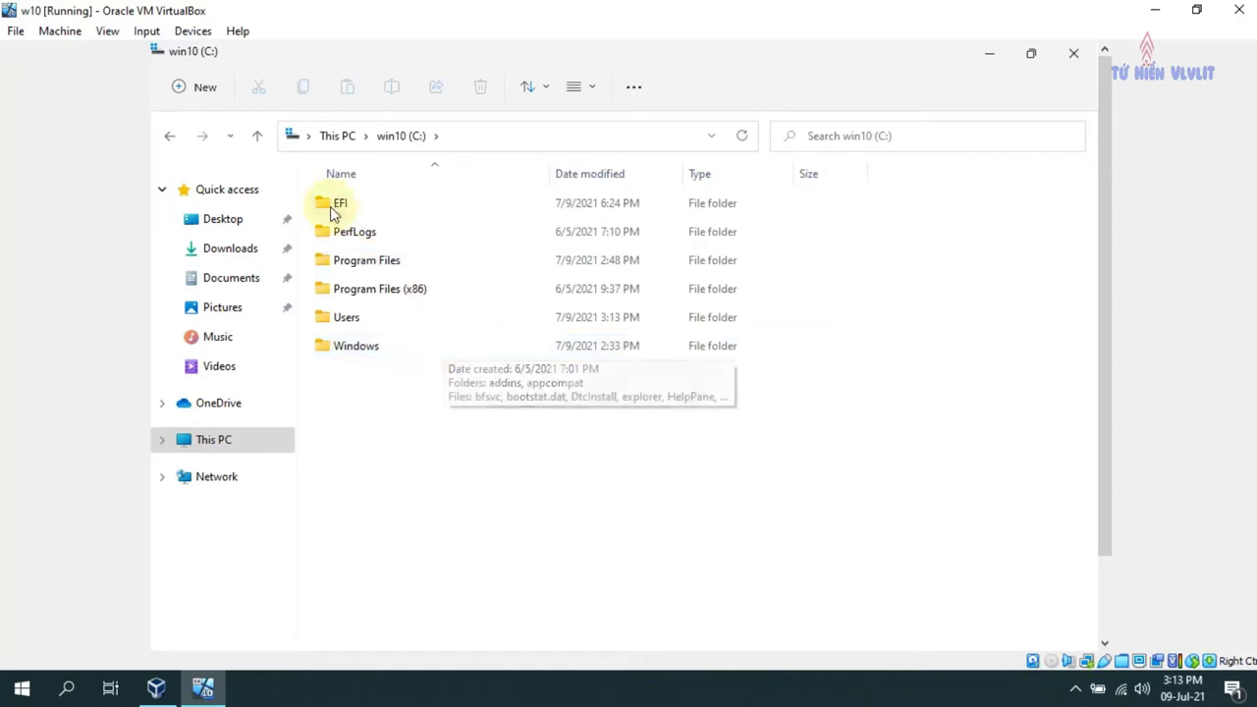
pyautogui.click(350, 289)
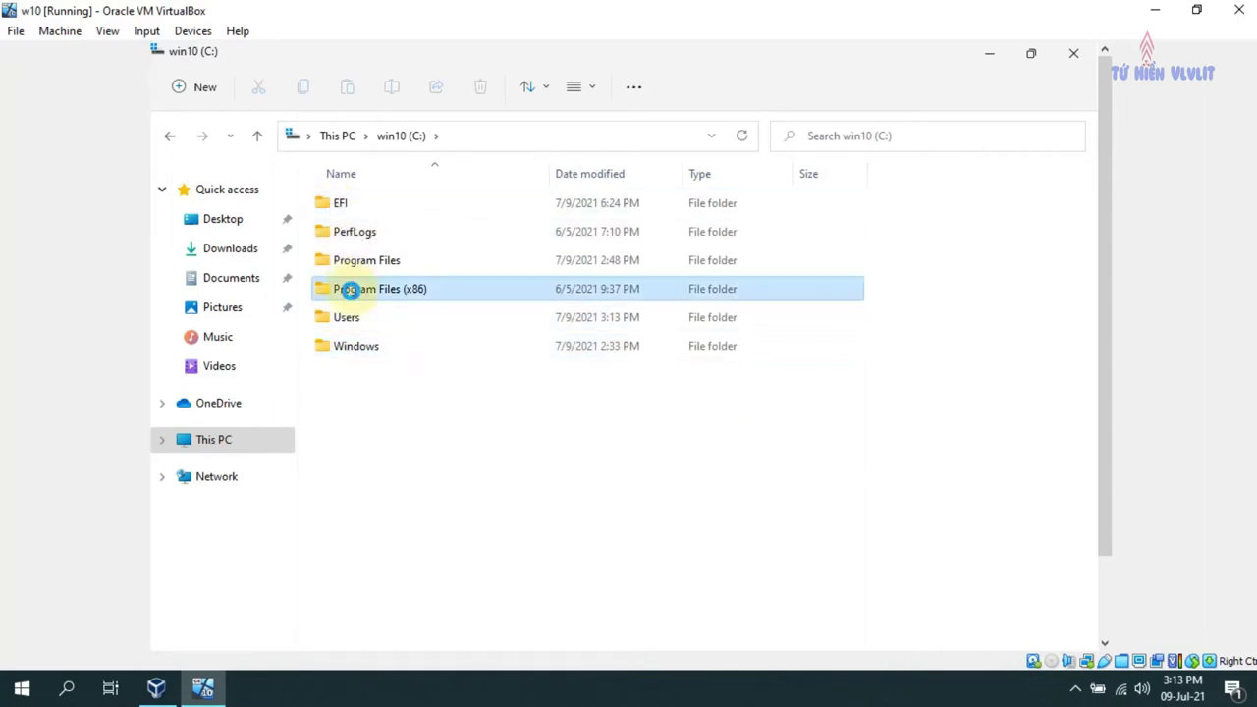
pyautogui.doubleClick(353, 261)
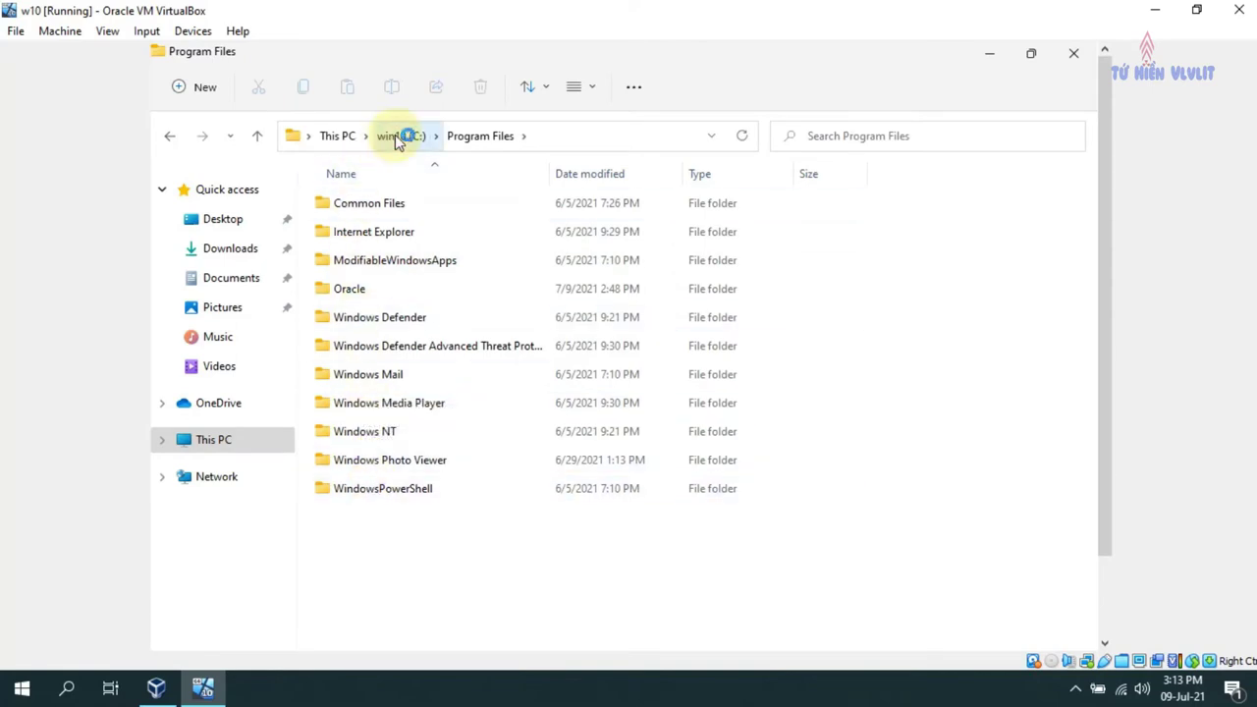
# - Look through Program Files (x86) on drive C: and its Microsoft.NET folder, and close File Explorer
pyautogui.click(403, 135)
pyautogui.doubleClick(357, 291)
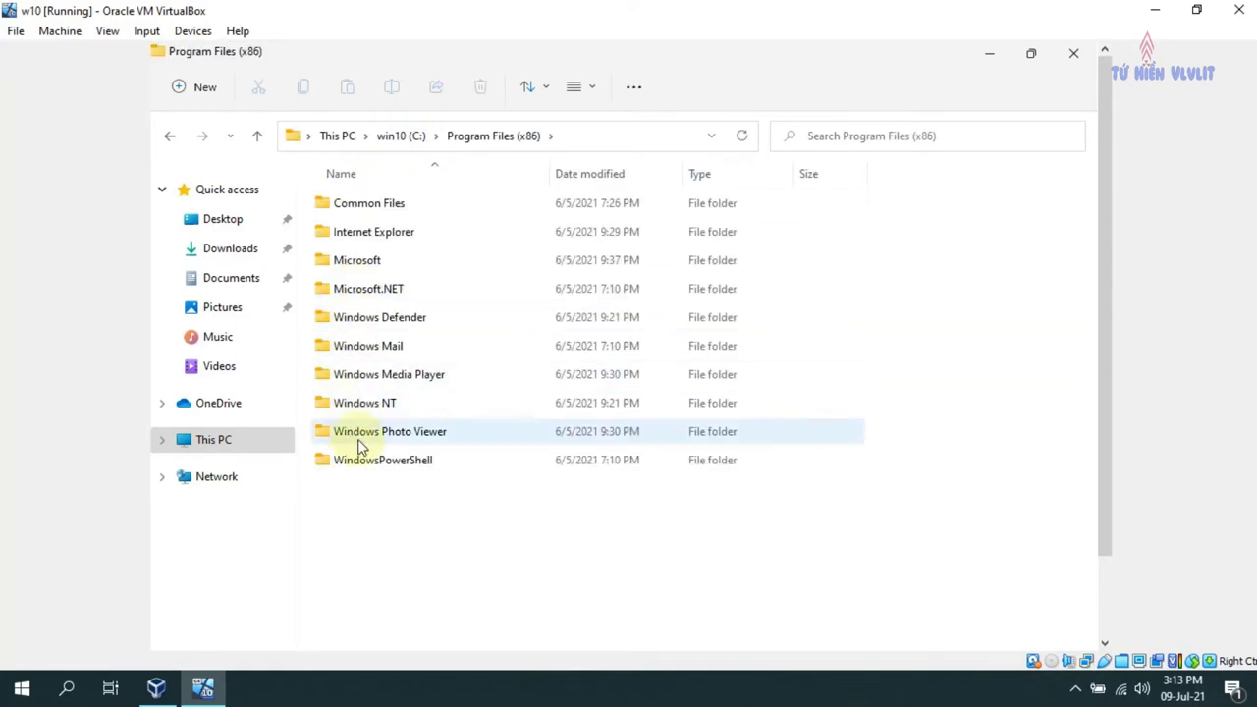
pyautogui.doubleClick(361, 290)
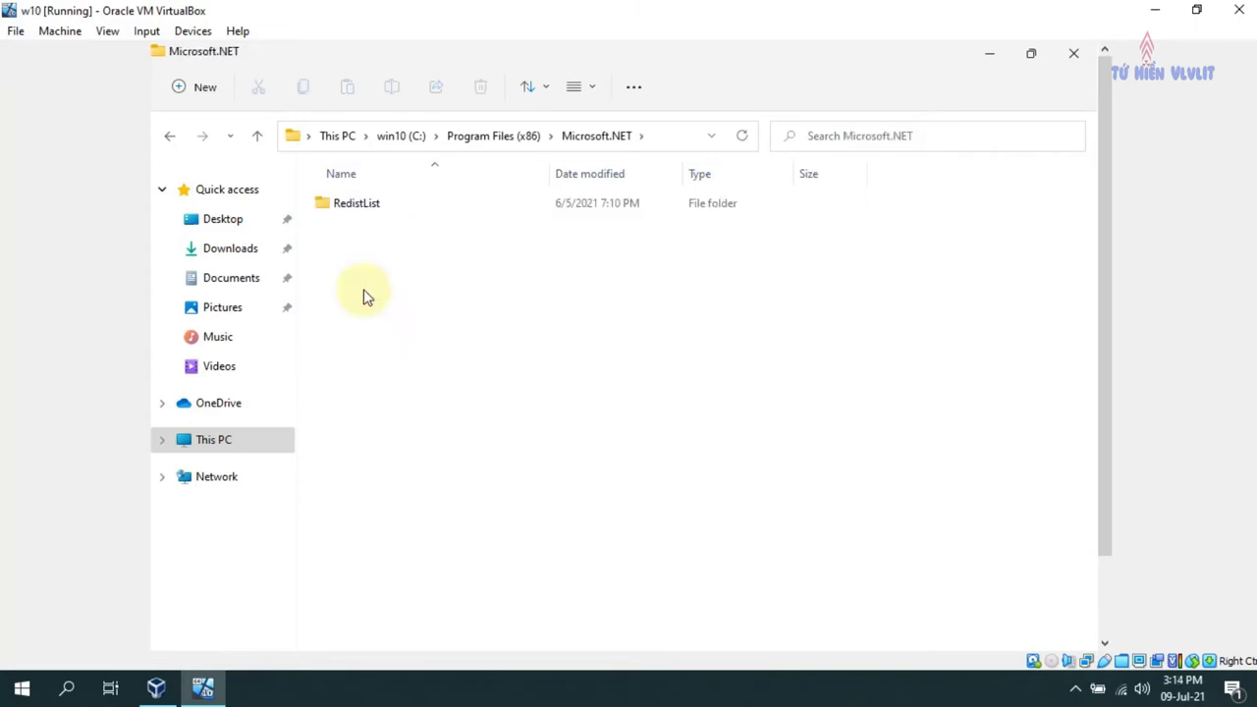
pyautogui.click(1032, 54)
pyautogui.click(974, 118)
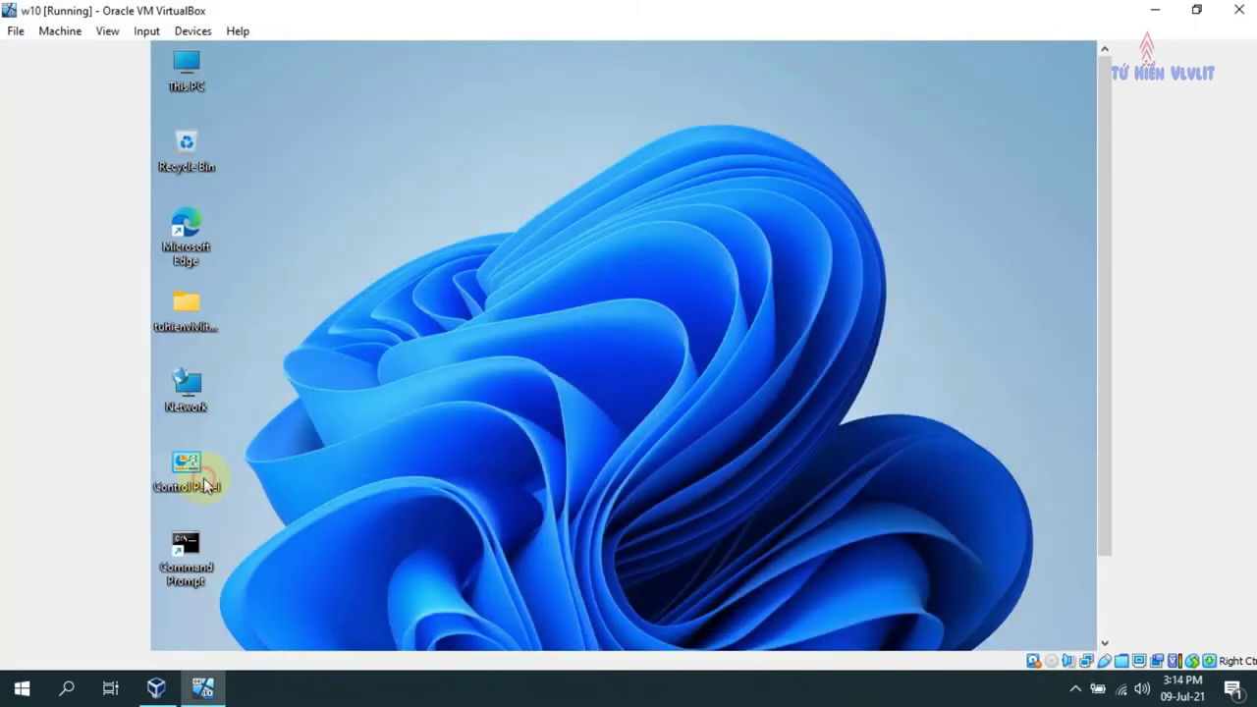
# - Open Programs and Features in the Control Panel and review the installed programs and installed updates
pyautogui.moveTo(1101, 201); pyautogui.dragTo(1102, 243)
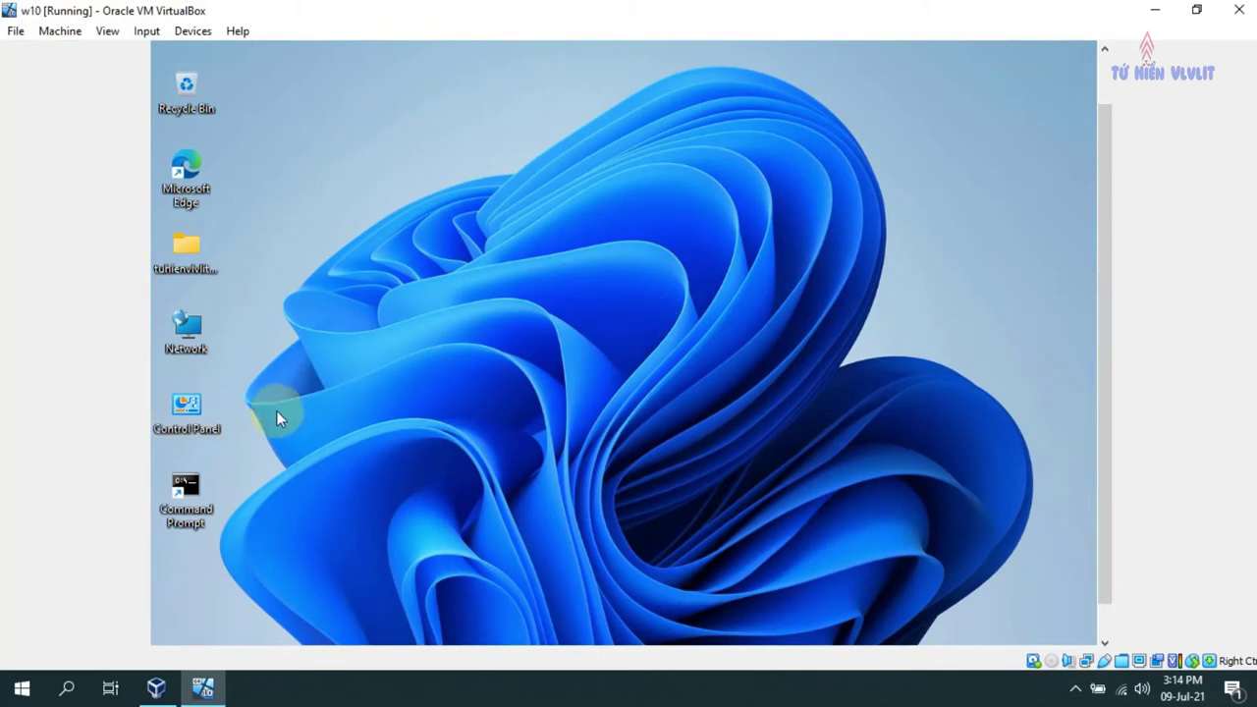
pyautogui.doubleClick(187, 413)
pyautogui.click(398, 418)
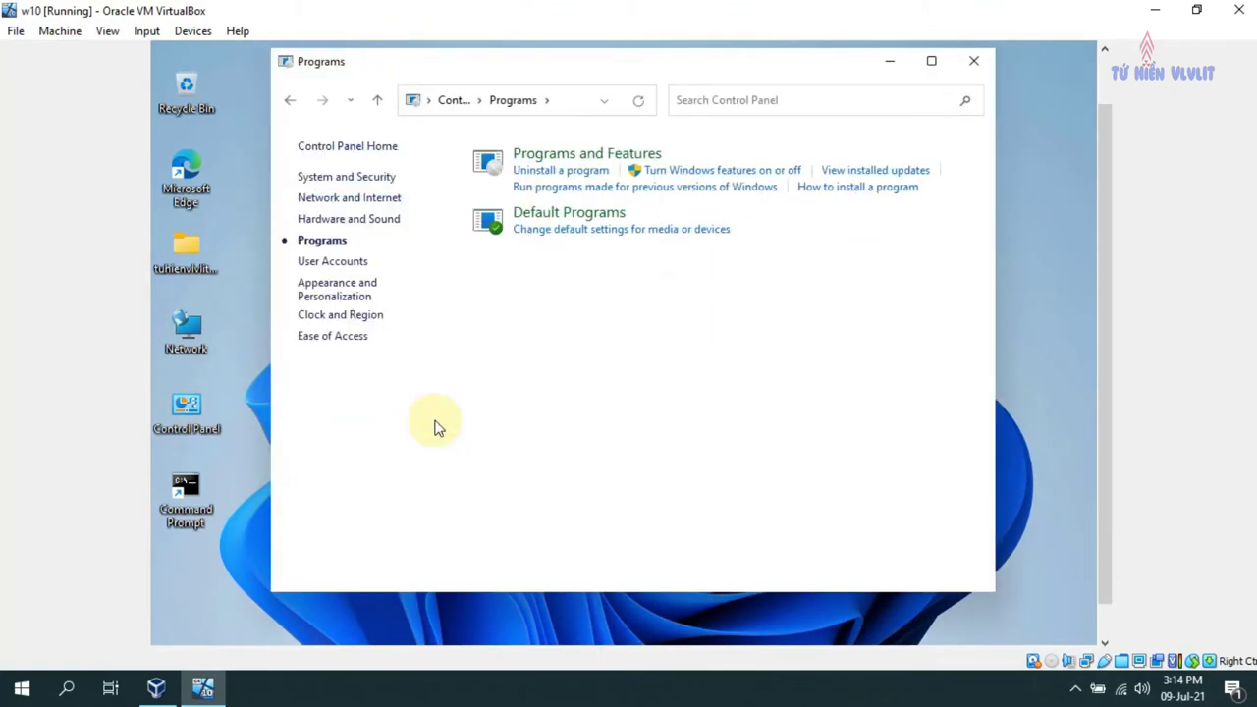
pyautogui.click(584, 159)
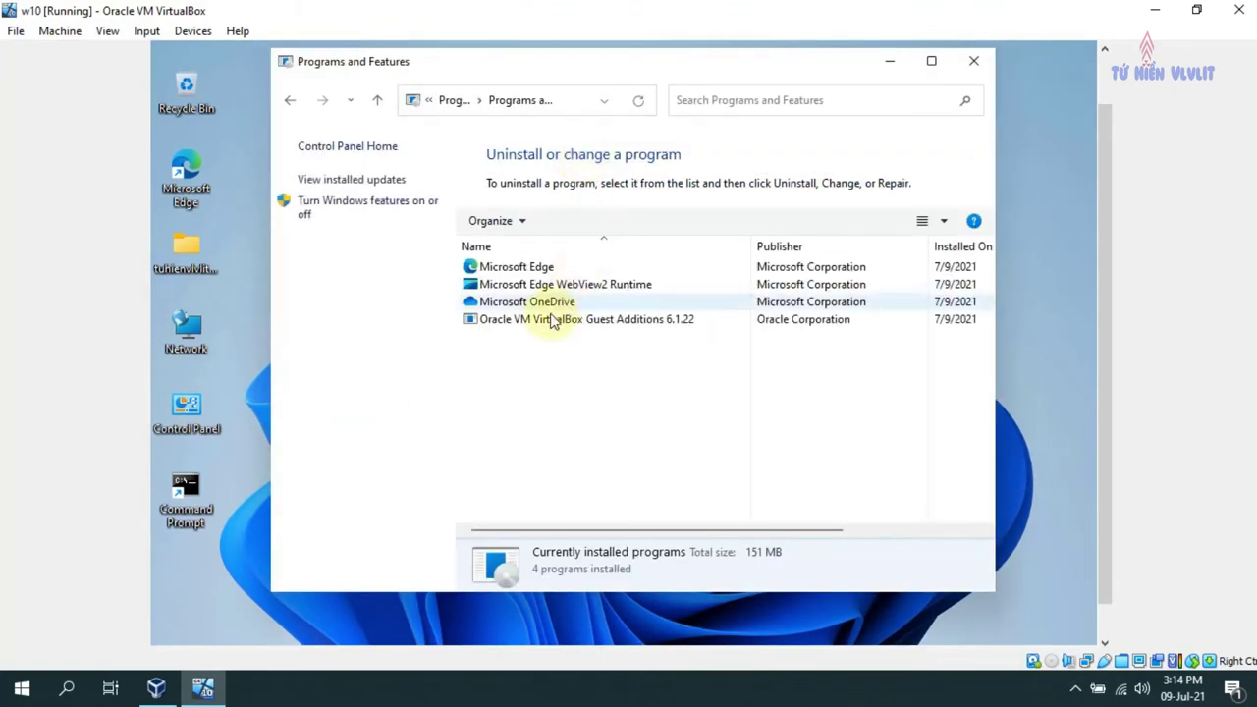
pyautogui.moveTo(639, 528); pyautogui.dragTo(491, 530)
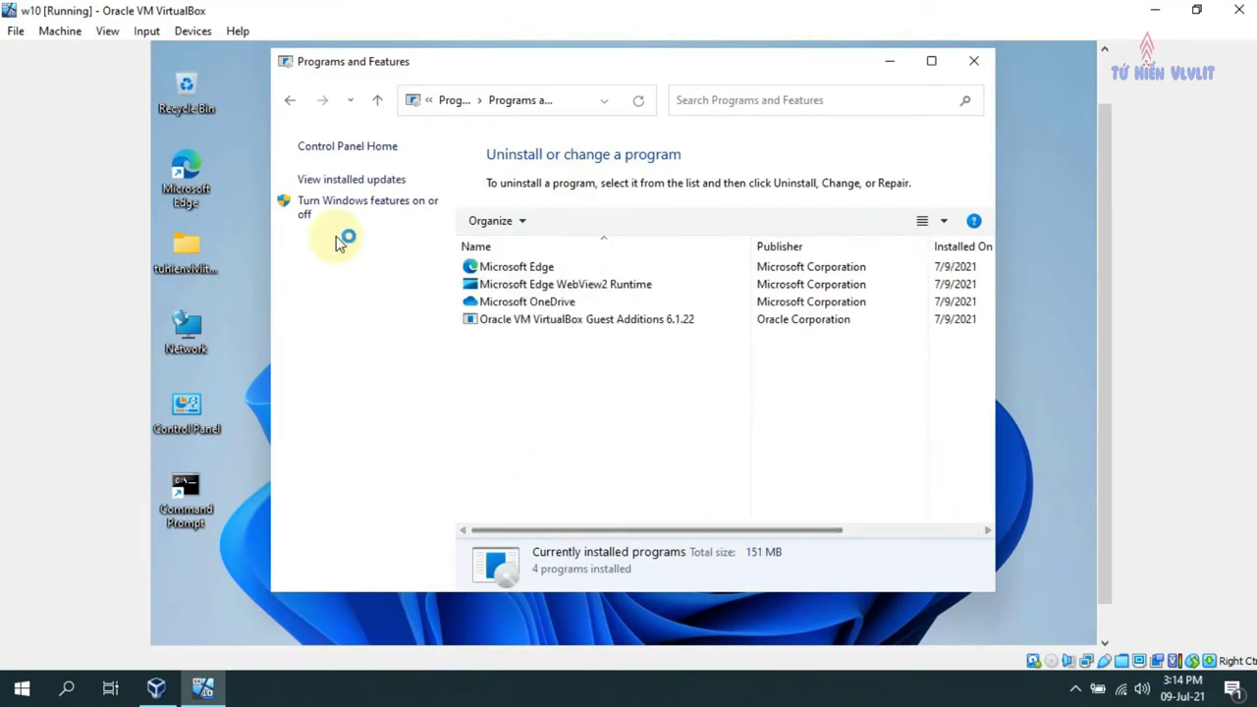
pyautogui.click(356, 182)
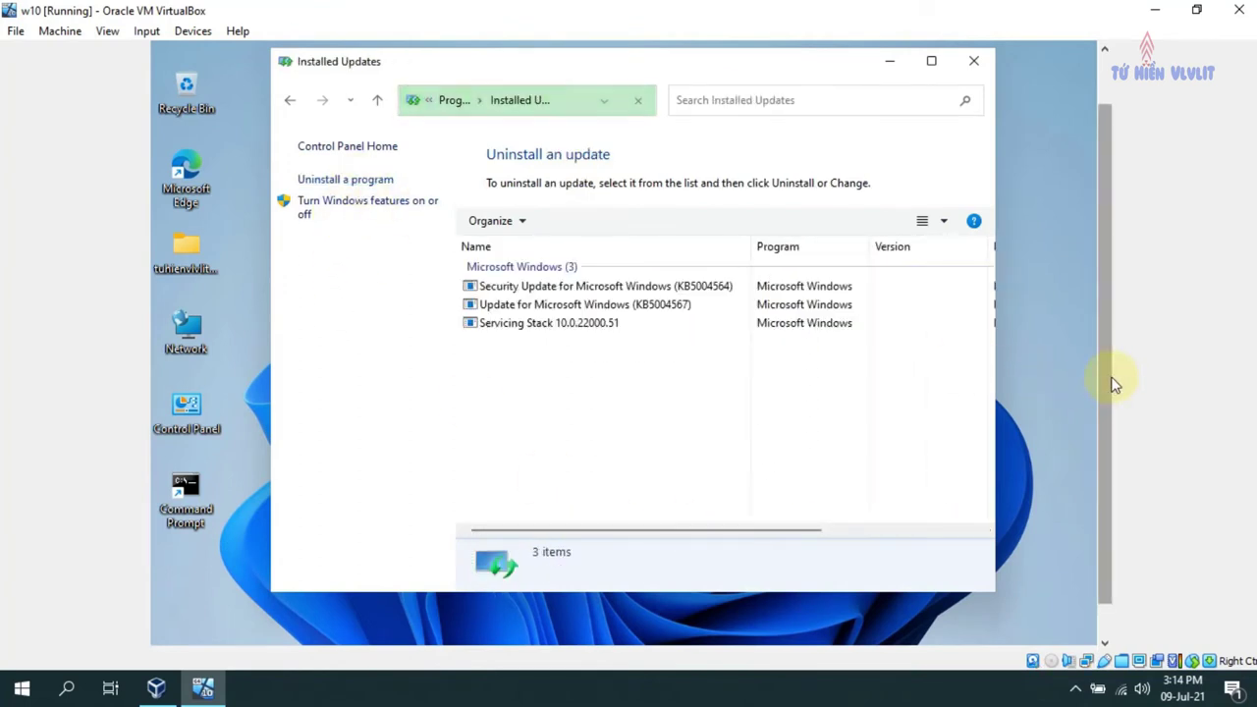
pyautogui.moveTo(674, 529); pyautogui.dragTo(550, 530)
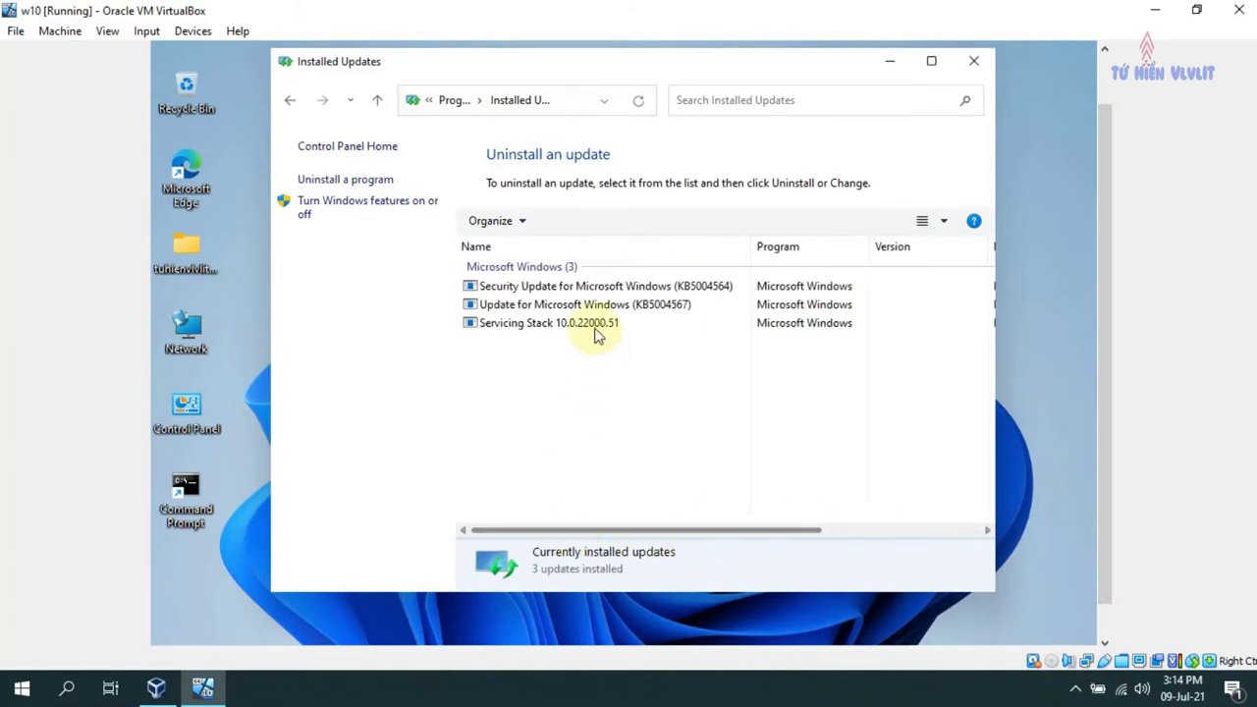
# - Review the full list of optional Windows features without altering any, and close the Control Panel
pyautogui.click(377, 206)
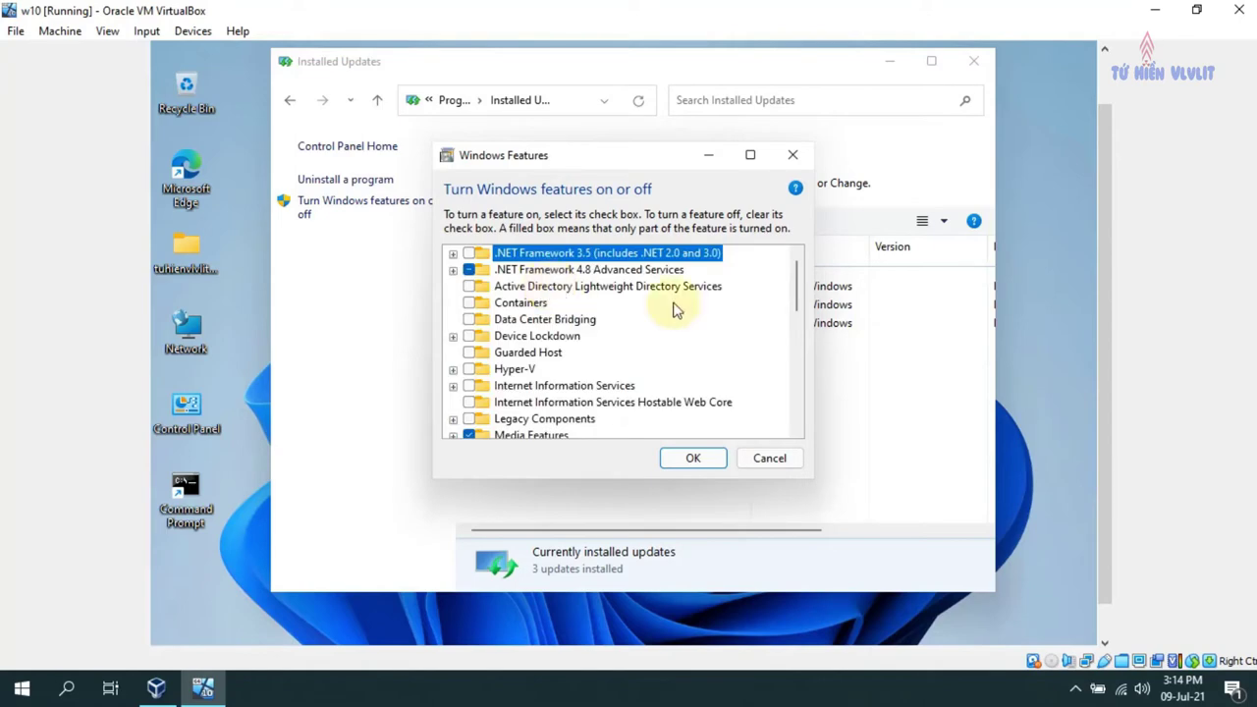
pyautogui.moveTo(796, 278); pyautogui.dragTo(796, 415)
pyautogui.scroll(10, 746, 356)
pyautogui.click(694, 458)
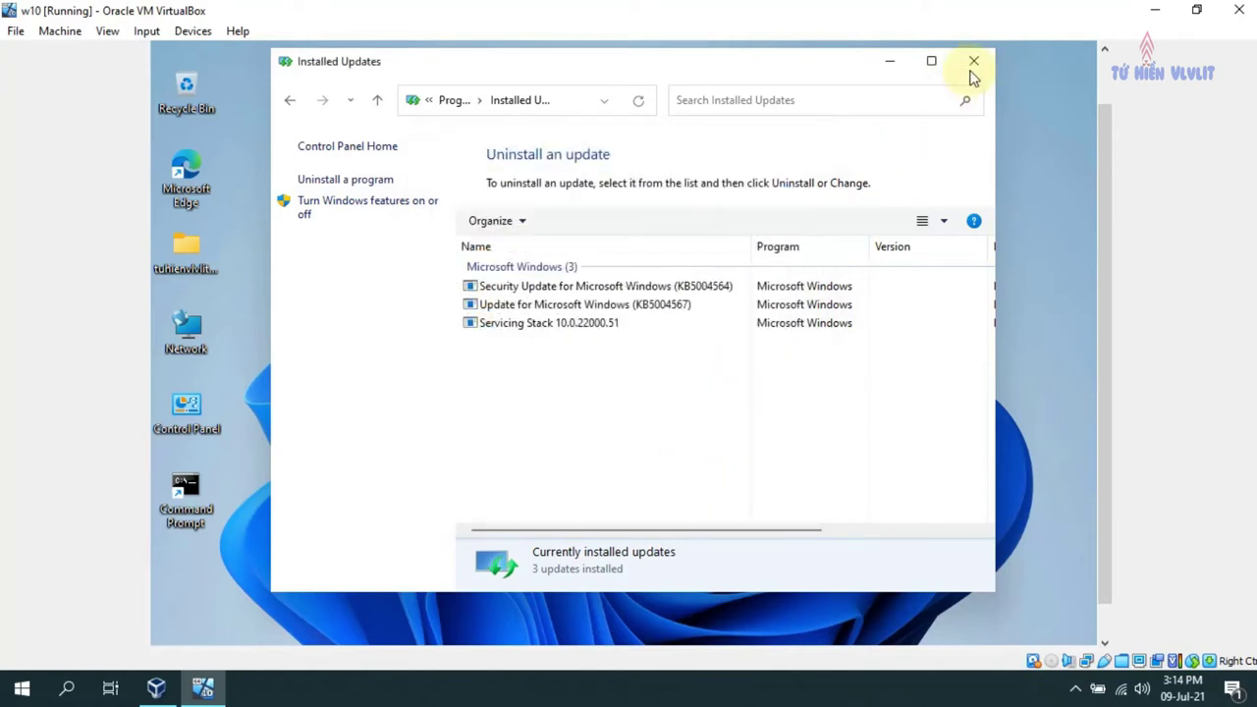
pyautogui.click(974, 61)
# - Look over the guest's Start menu, including its power options, pinned apps and the complete list of all apps
pyautogui.scroll(-2, 1101, 192)
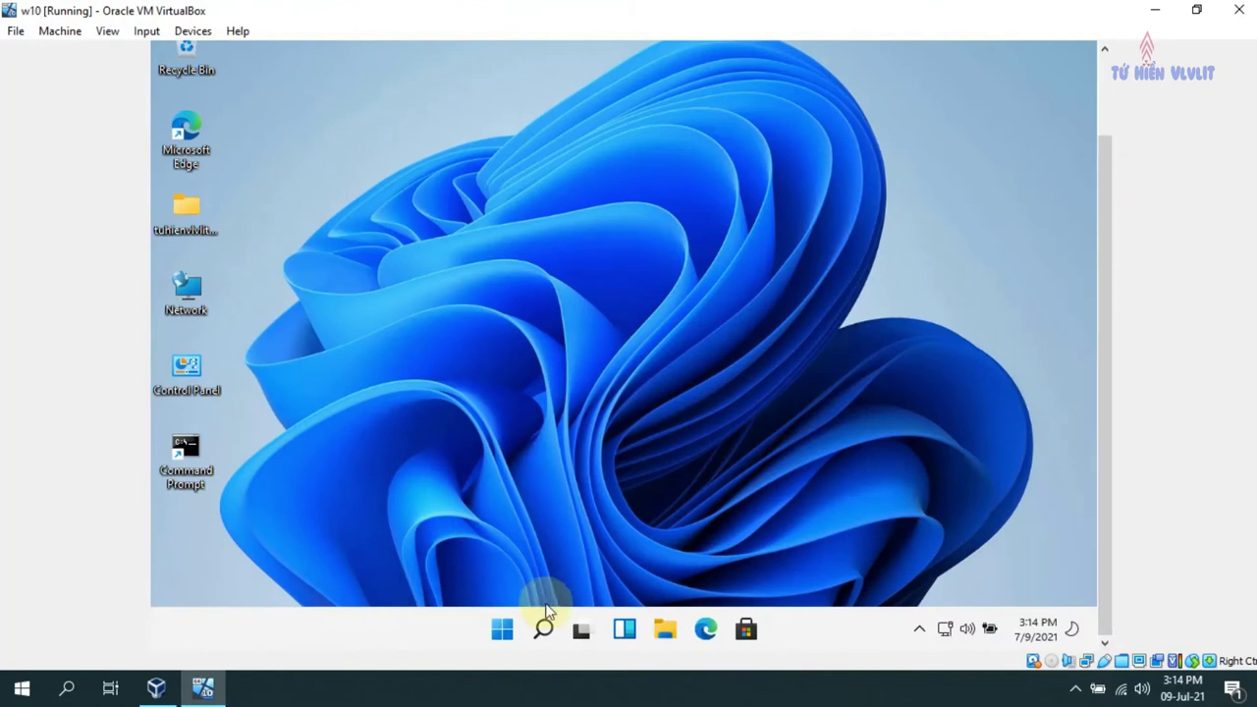
pyautogui.click(501, 628)
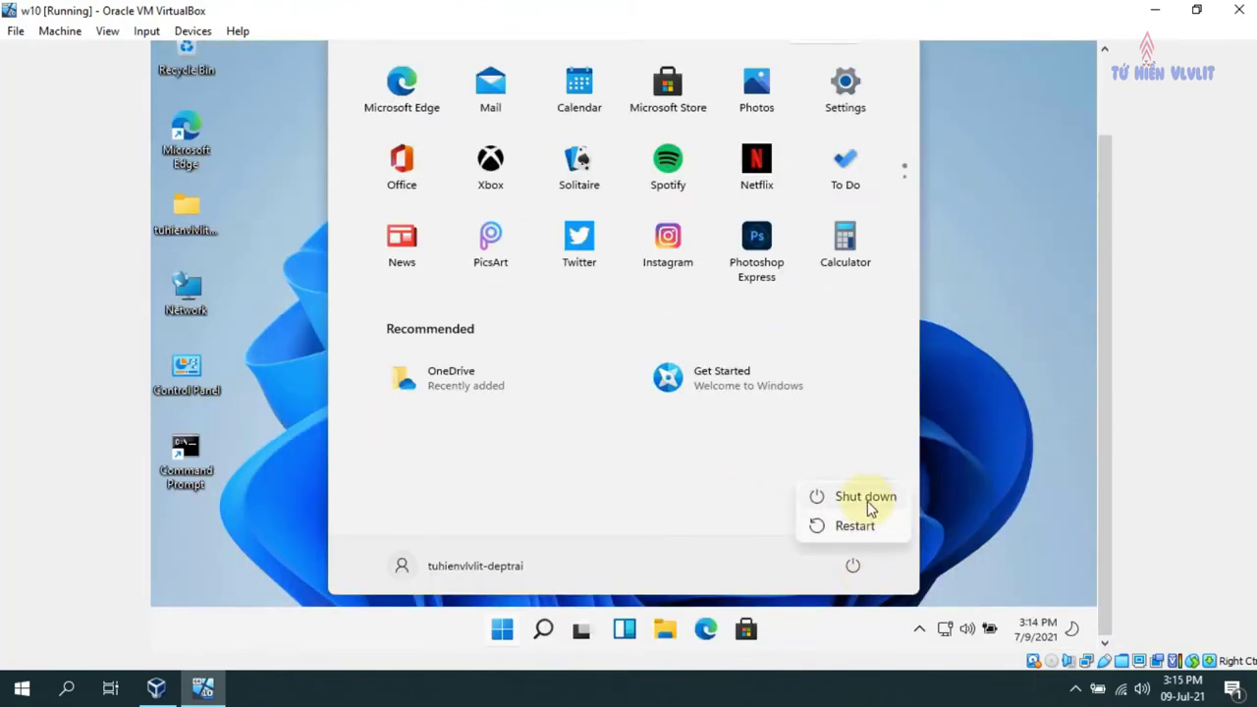
pyautogui.scroll(2, 1102, 441)
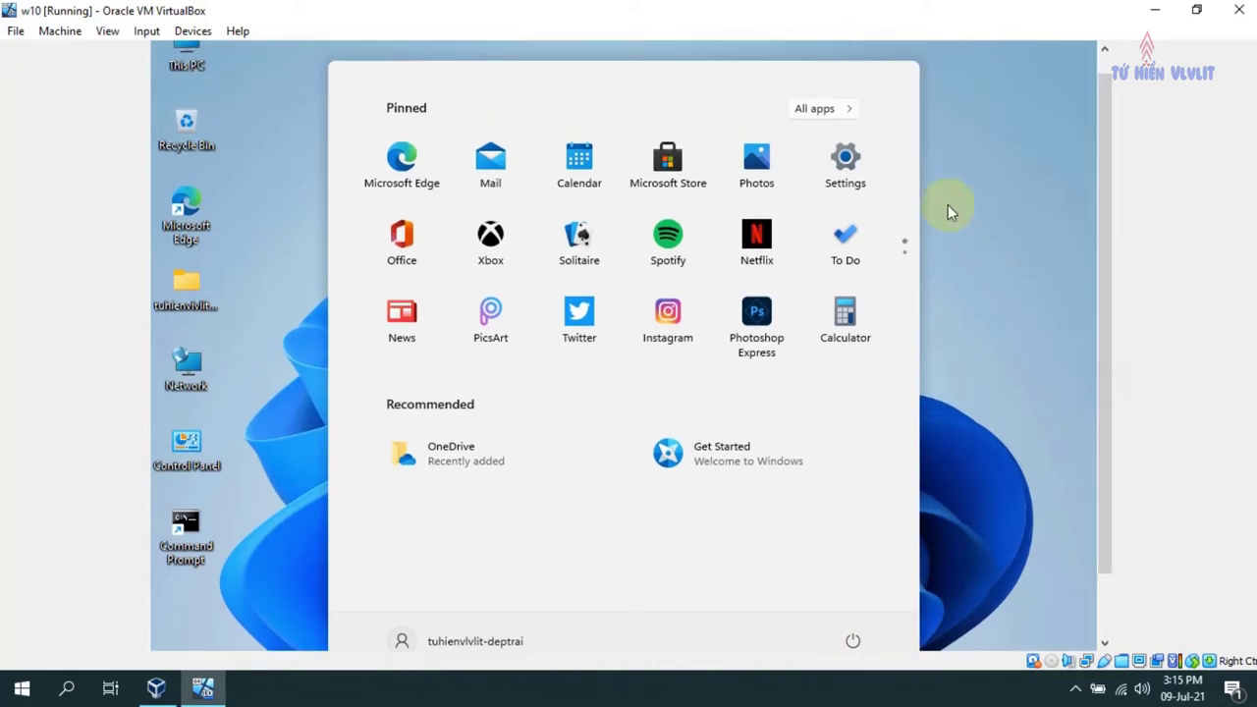
pyautogui.click(842, 116)
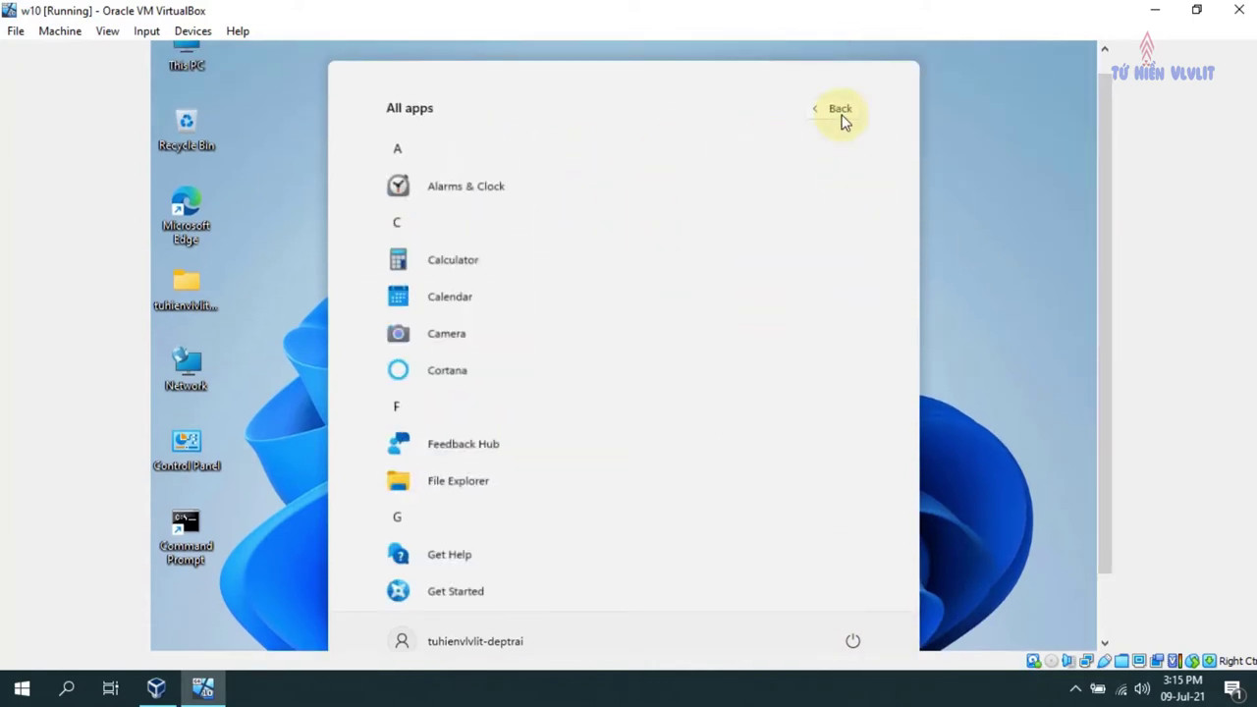
pyautogui.scroll(-8, 481, 258)
pyautogui.scroll(-5, 481, 259)
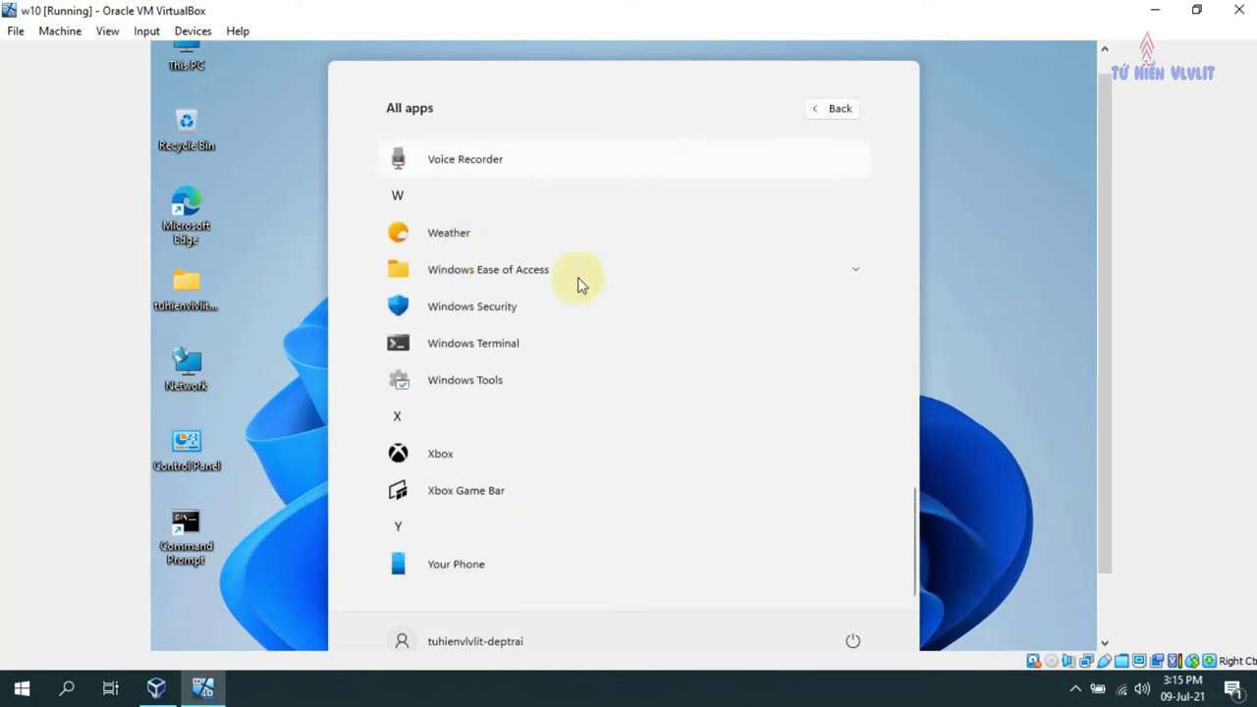
pyautogui.click(962, 270)
# - Check the icon view choices in the desktop's extended context options, then re-sort the desktop icons and refresh the desktop
pyautogui.scroll(-2, 1118, 218)
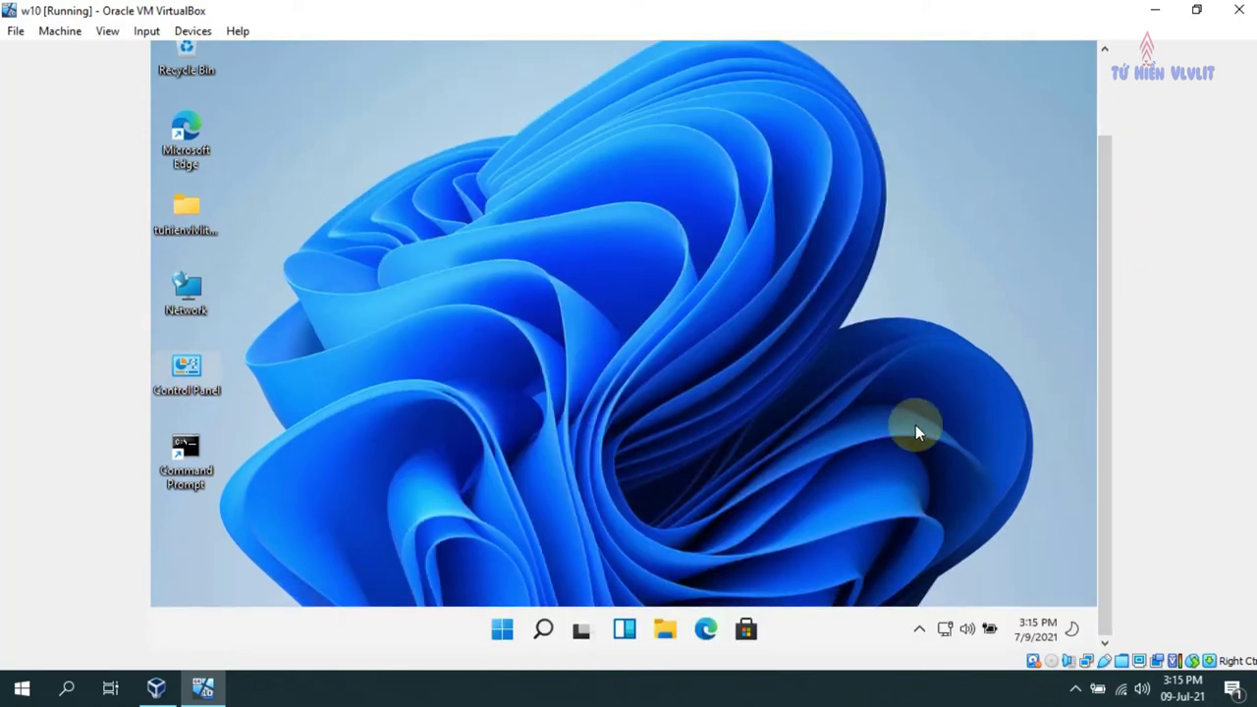
pyautogui.rightClick(686, 342)
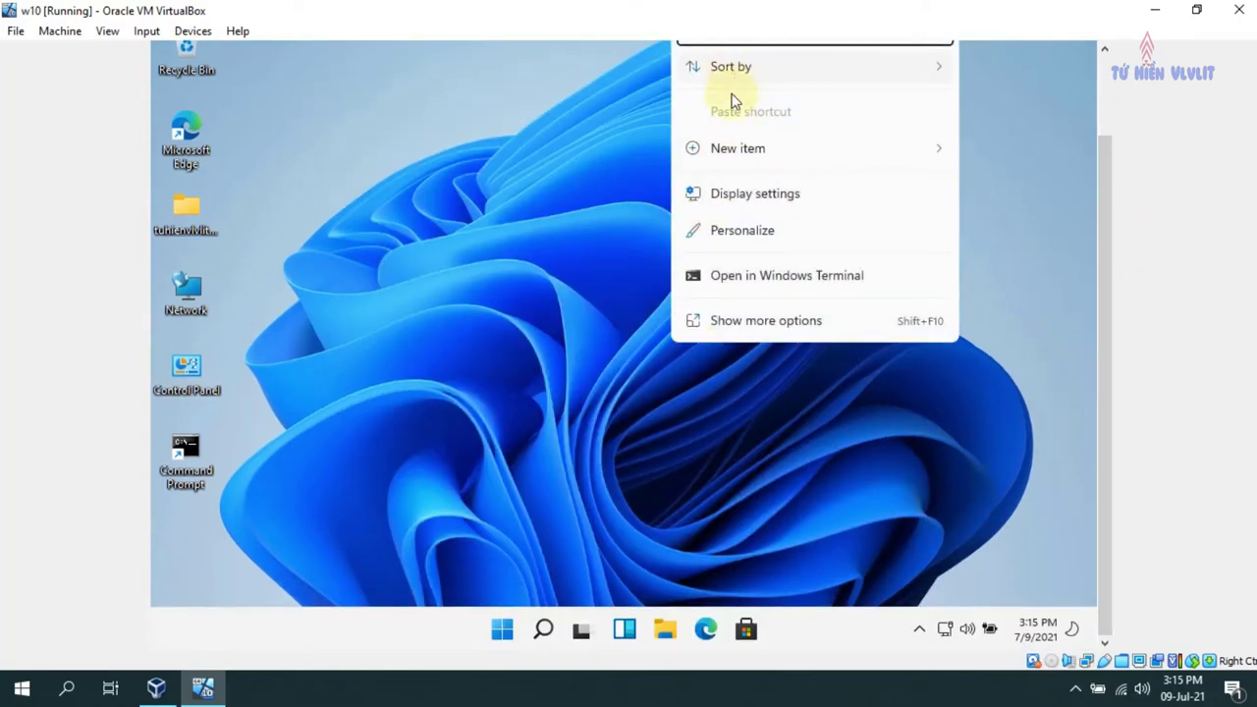
pyautogui.click(792, 324)
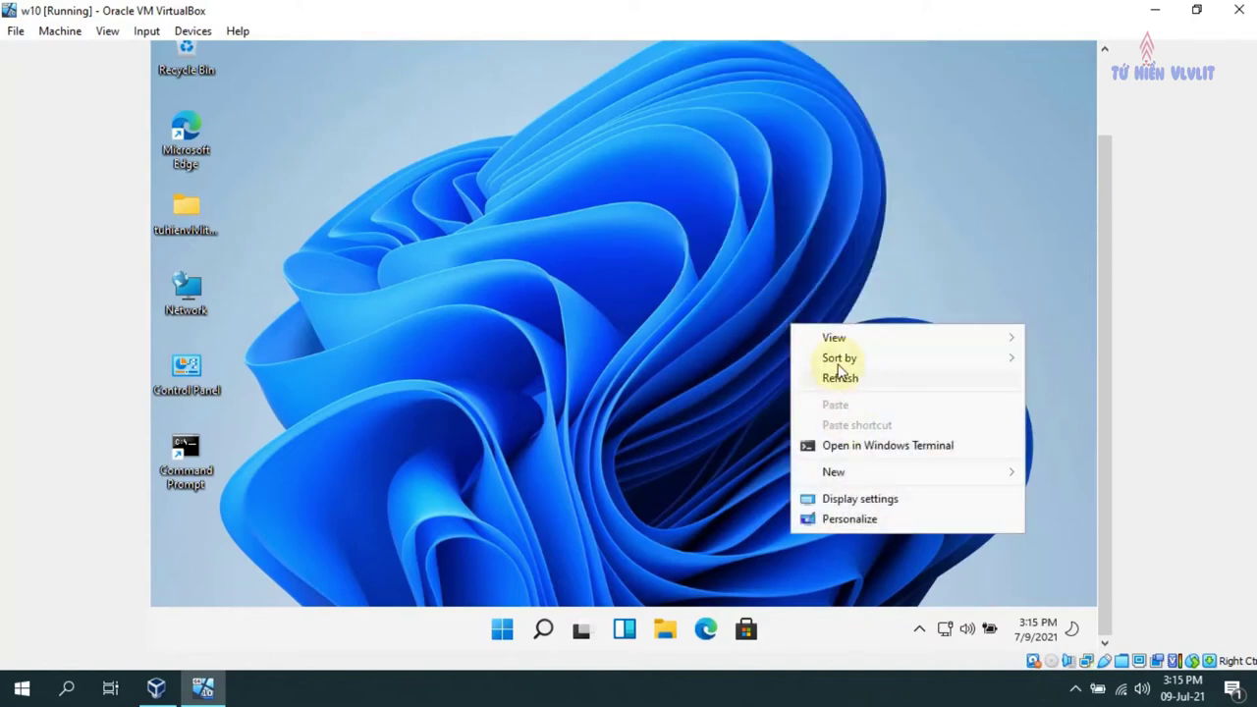
pyautogui.moveTo(831, 334)
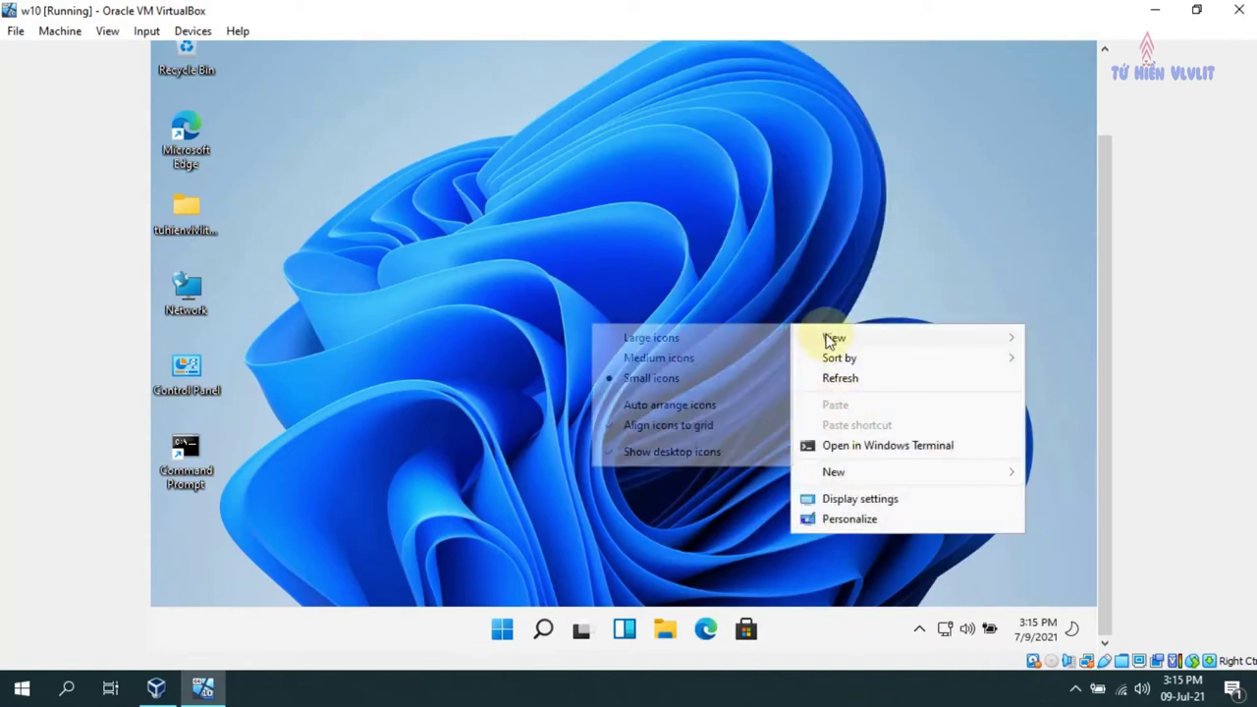
pyautogui.click(855, 382)
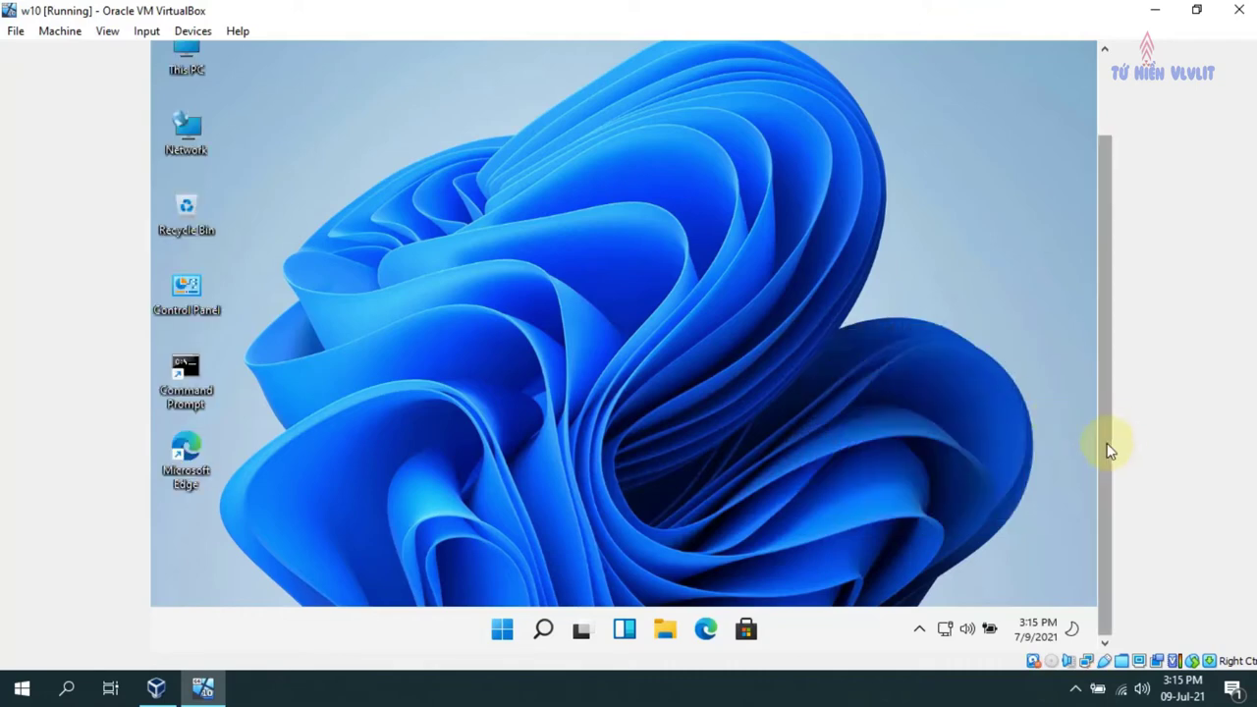
# - Look at the guest's hidden notification area icons and its calendar flyout, and close both
pyautogui.moveTo(1110, 449); pyautogui.dragTo(1022, 599)
pyautogui.click(919, 630)
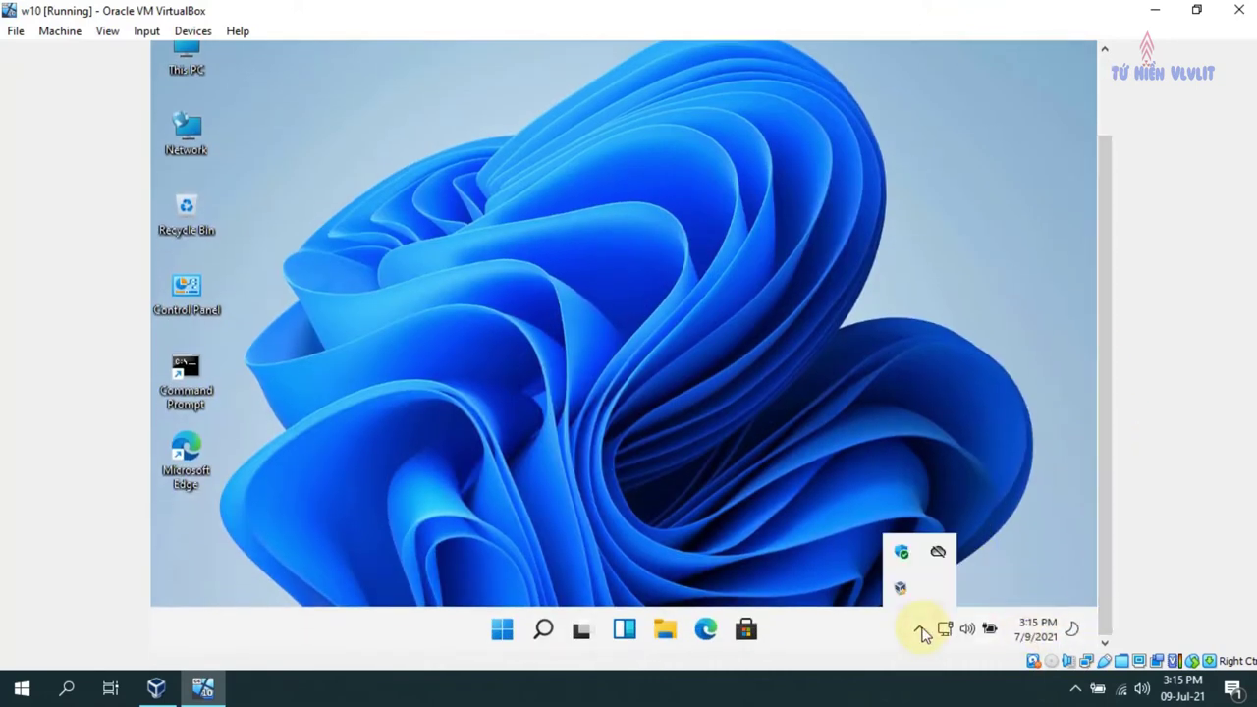
pyautogui.click(921, 630)
pyautogui.click(1031, 639)
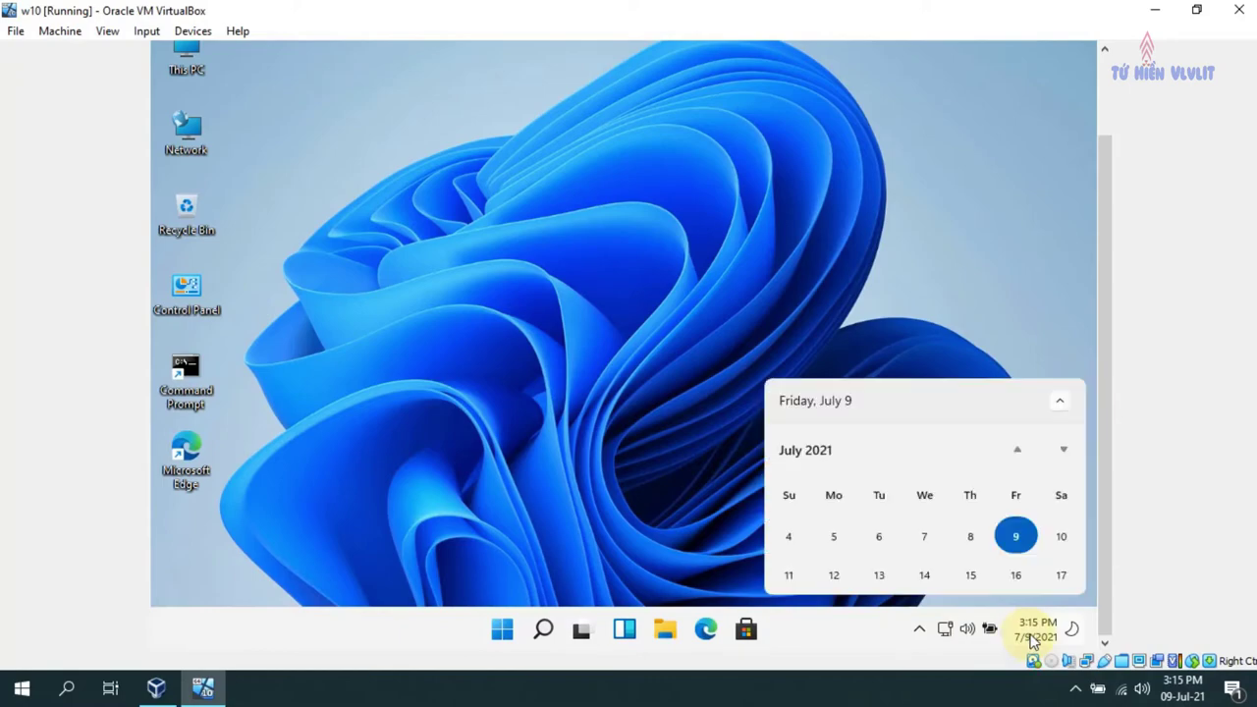
pyautogui.click(1033, 635)
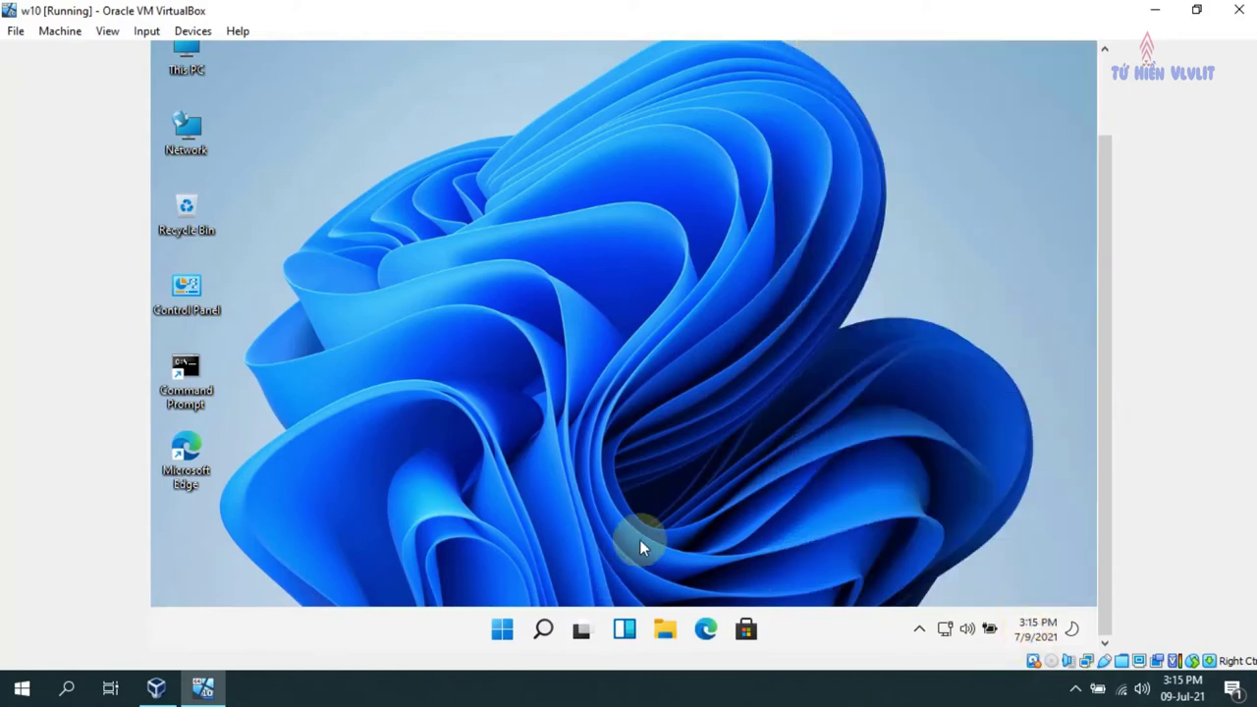
# - Restore and re-maximize the virtual machine window so the guest desktop fills it, and open the guest's Display settings
pyautogui.click(1196, 9)
pyautogui.click(948, 97)
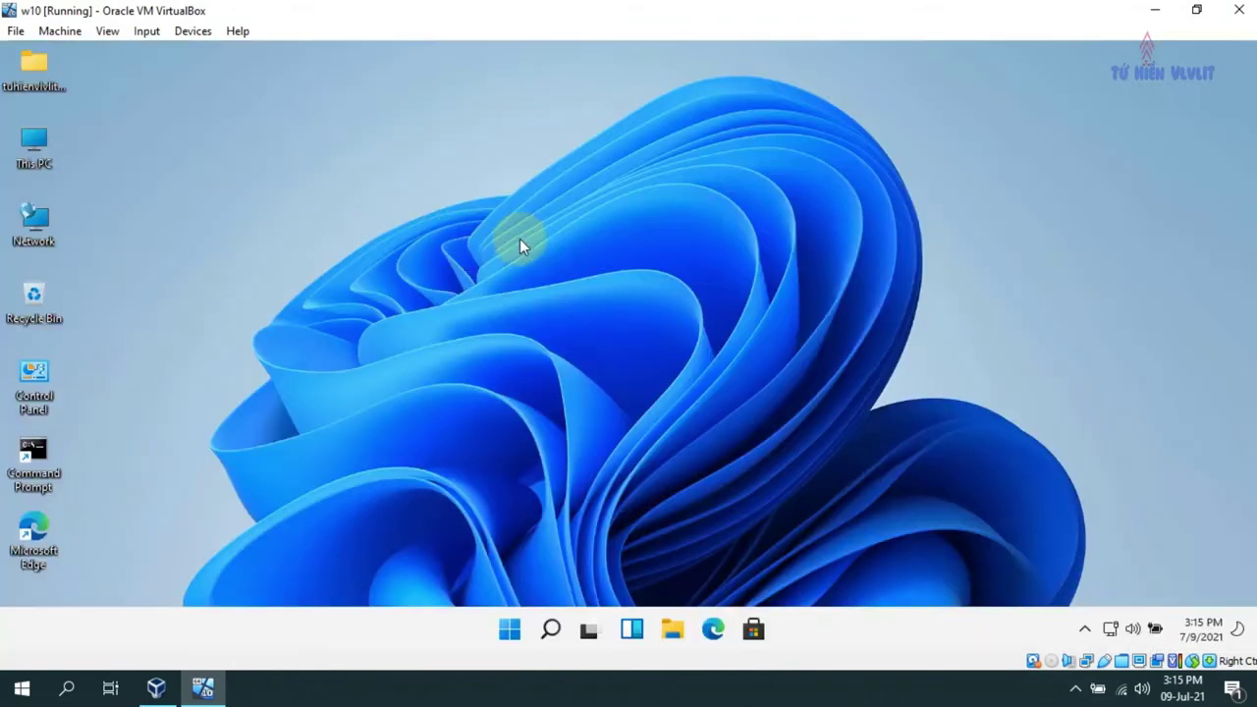
pyautogui.rightClick(478, 219)
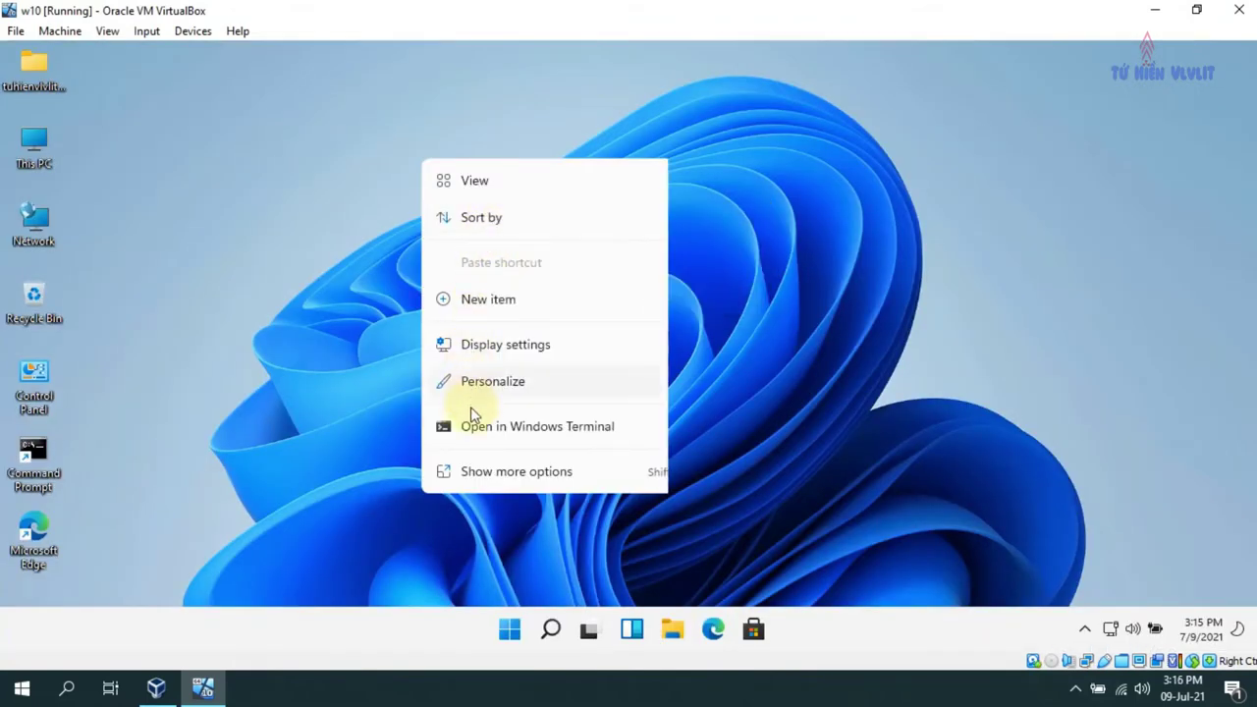
pyautogui.click(492, 344)
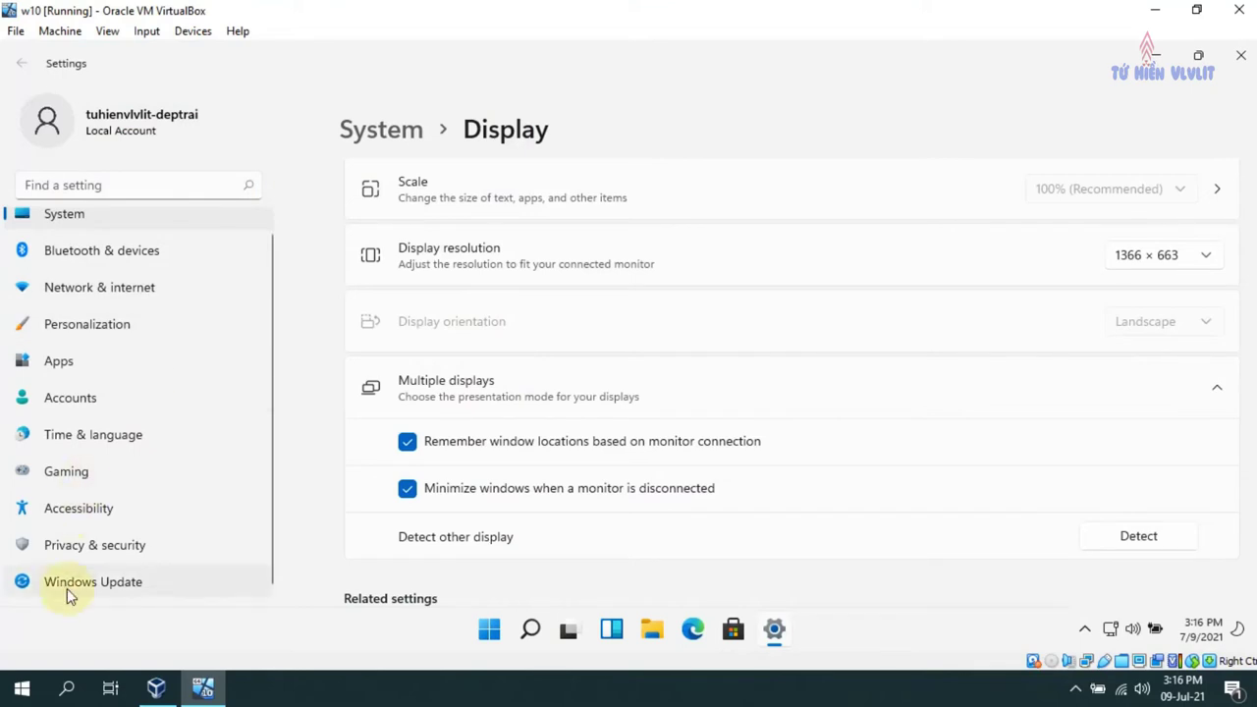
# - Look over the Apps, Personalization, Network & internet, and Bluetooth & devices pages in Settings
pyautogui.click(52, 361)
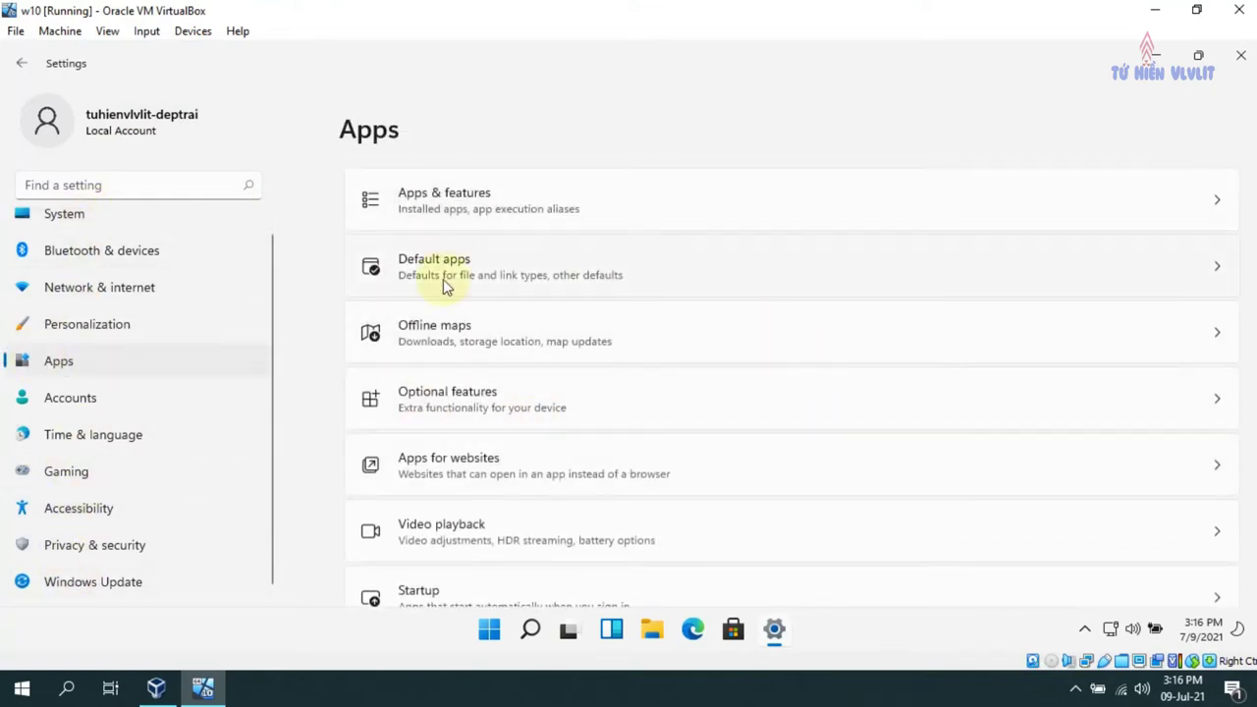
pyautogui.click(76, 332)
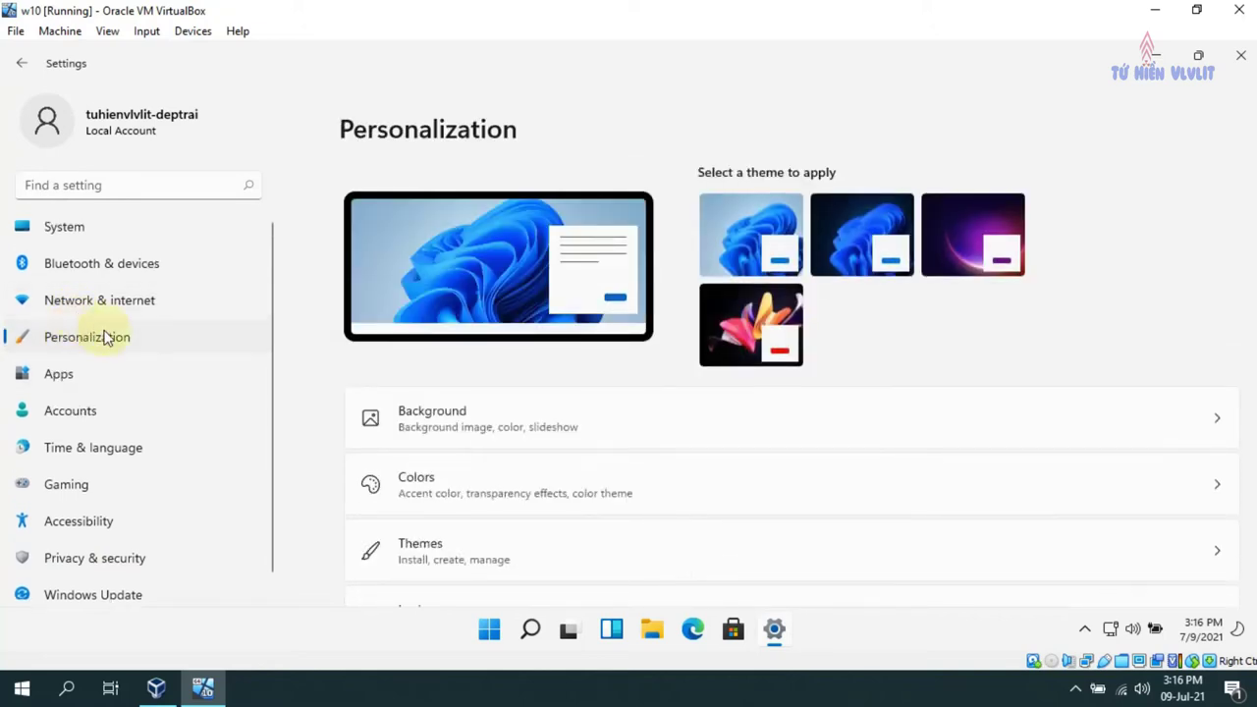
pyautogui.scroll(-4, 640, 409)
pyautogui.scroll(2, 640, 410)
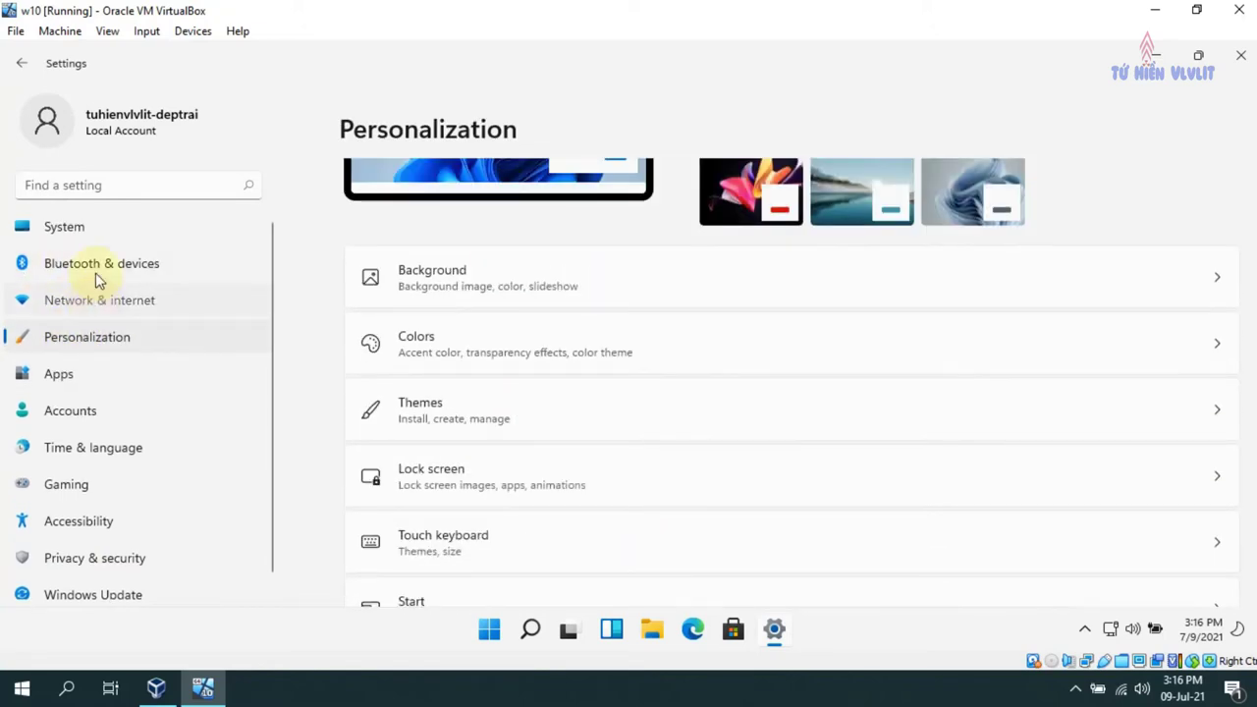
pyautogui.click(95, 285)
pyautogui.scroll(-1, 629, 458)
pyautogui.scroll(1, 629, 458)
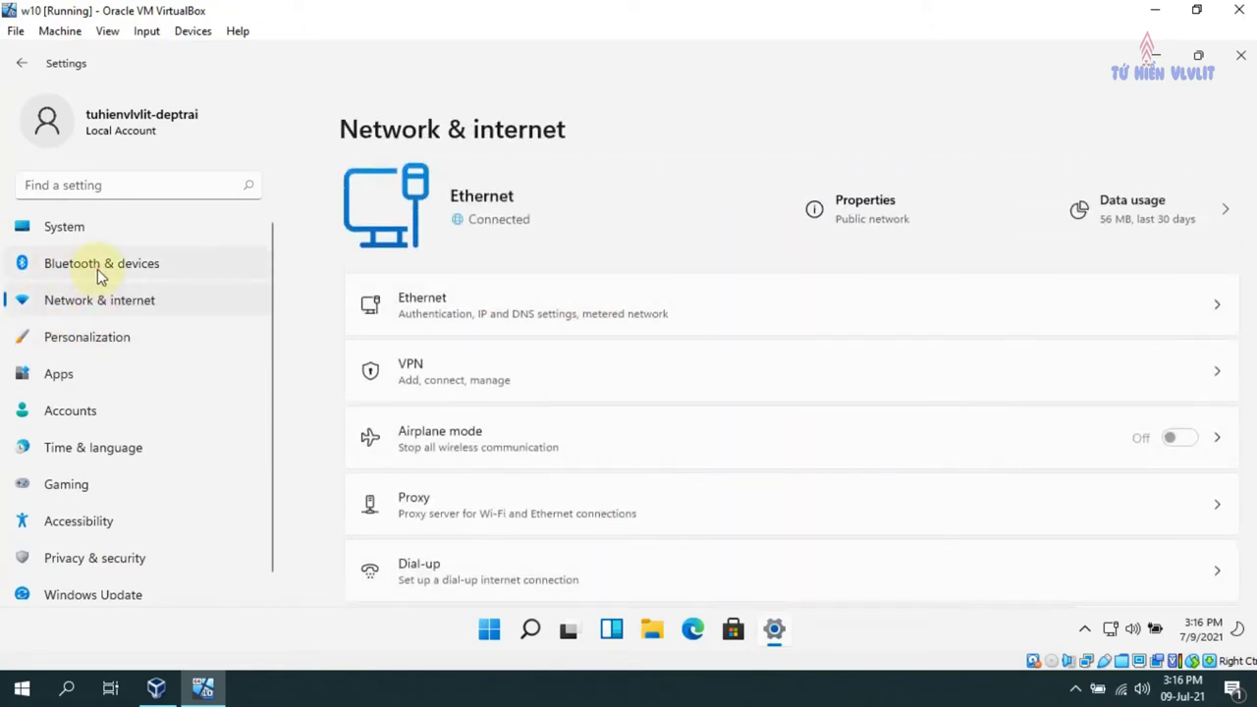
pyautogui.click(98, 272)
pyautogui.click(93, 294)
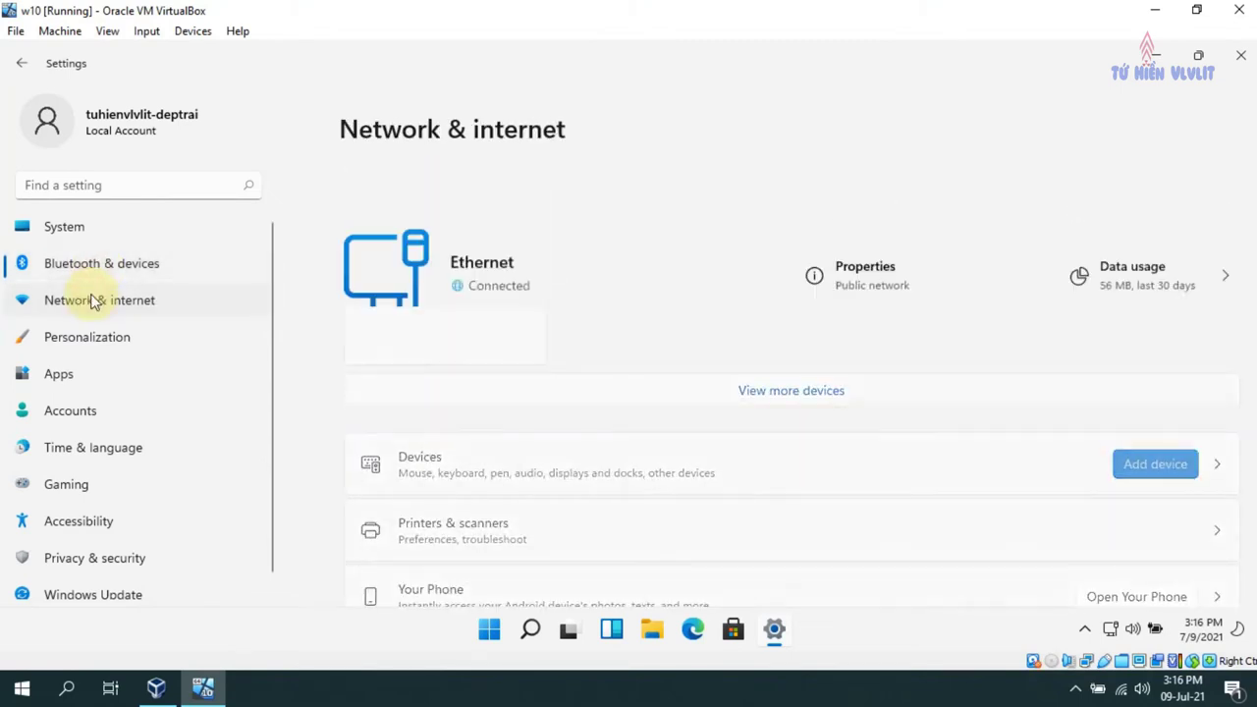
pyautogui.scroll(-1, 835, 354)
pyautogui.scroll(1, 730, 409)
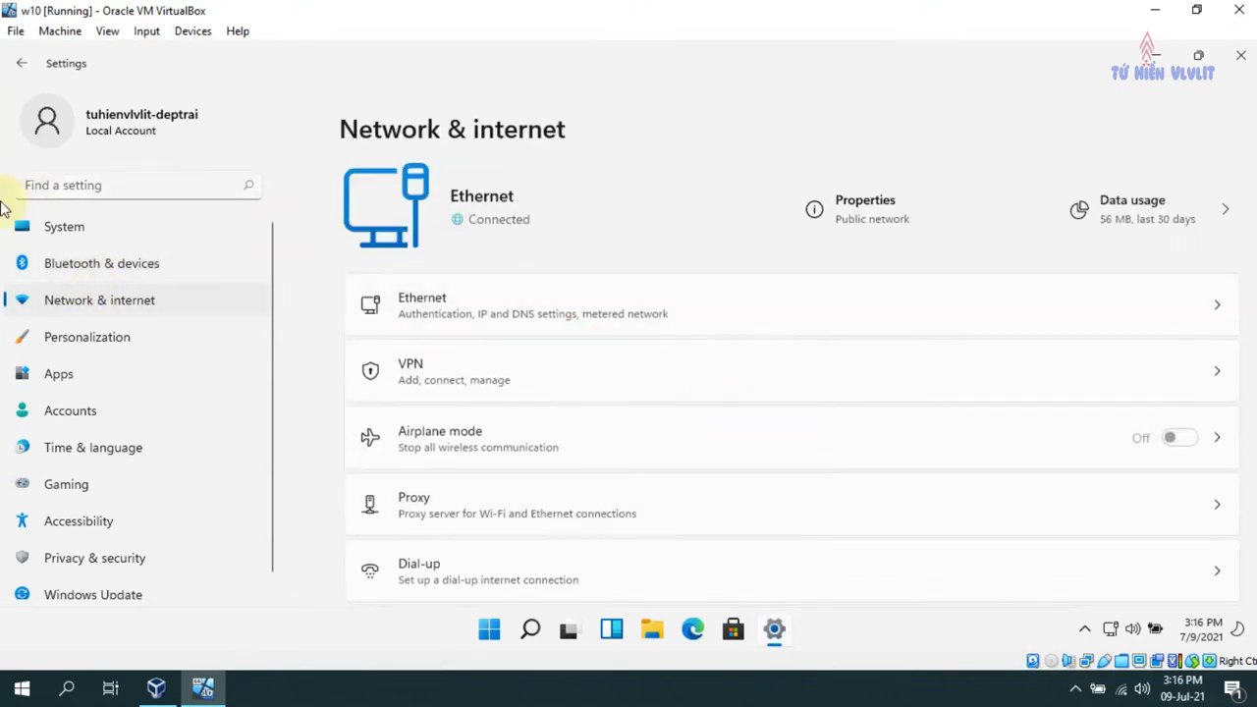
# - Review the device specifications, Windows specifications and related settings on the System About page, and return to the System page
pyautogui.click(82, 240)
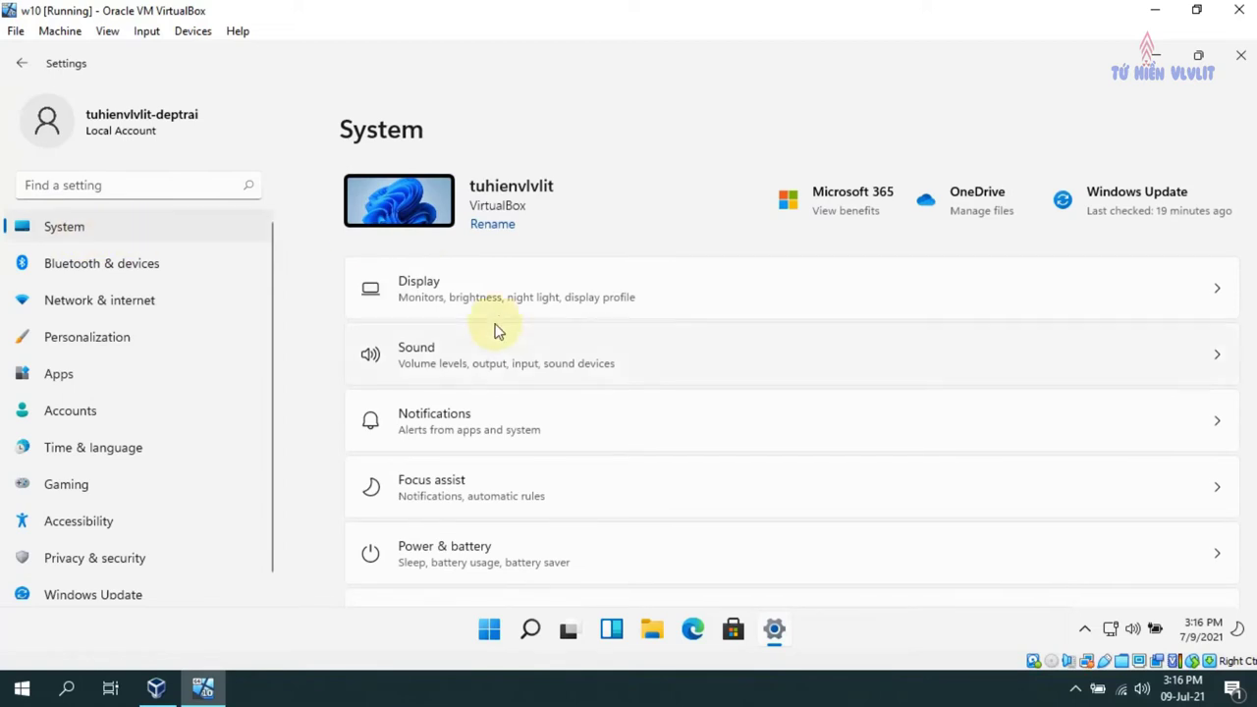
pyautogui.scroll(-2, 497, 332)
pyautogui.scroll(-5, 497, 331)
pyautogui.click(592, 547)
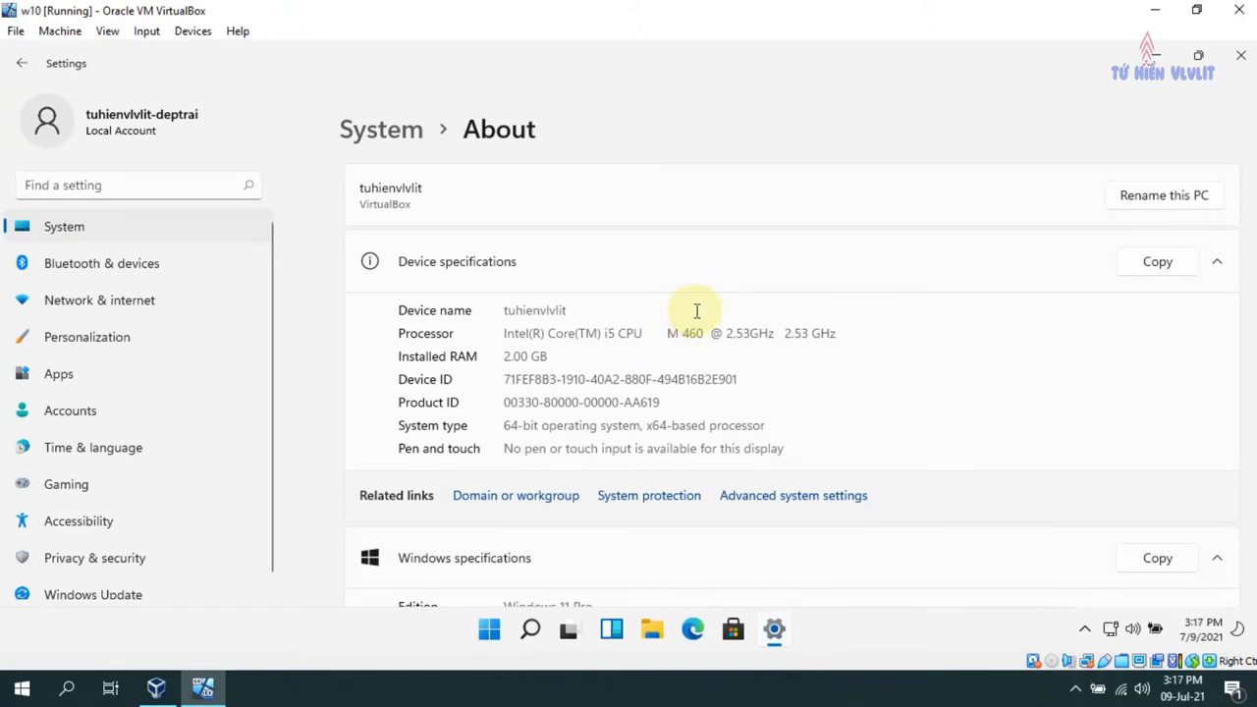
pyautogui.scroll(-5, 696, 311)
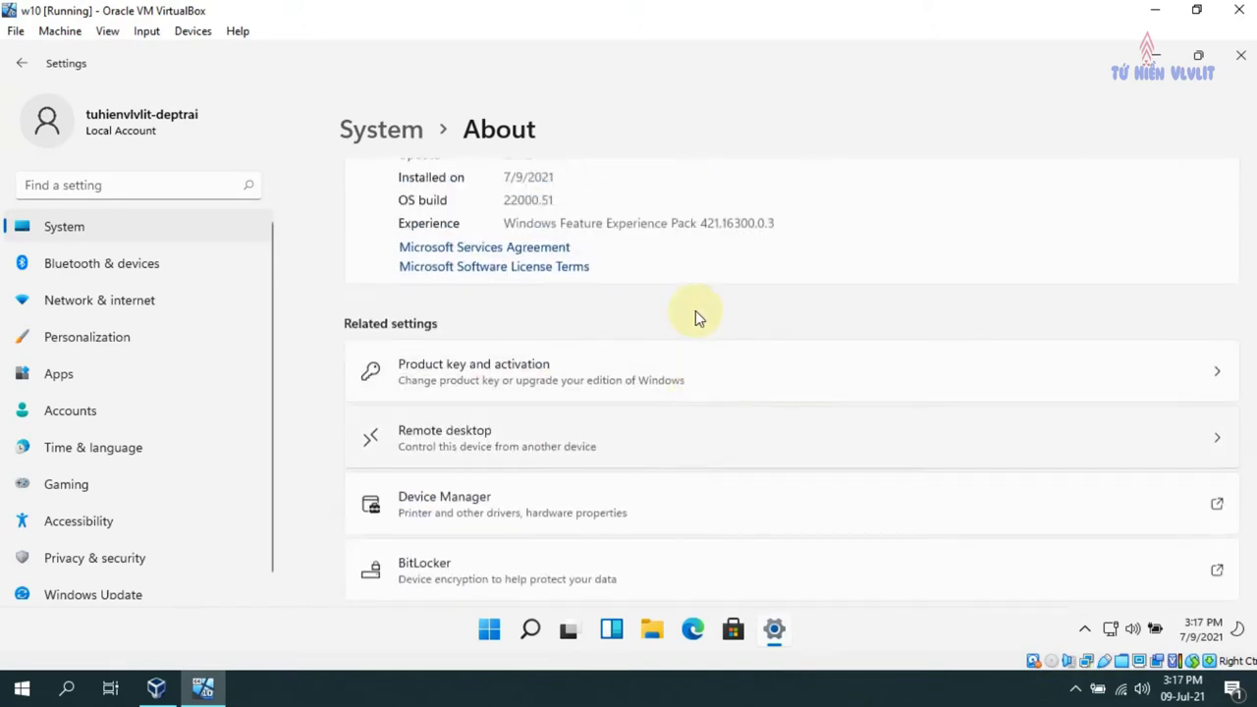
pyautogui.scroll(-1, 696, 311)
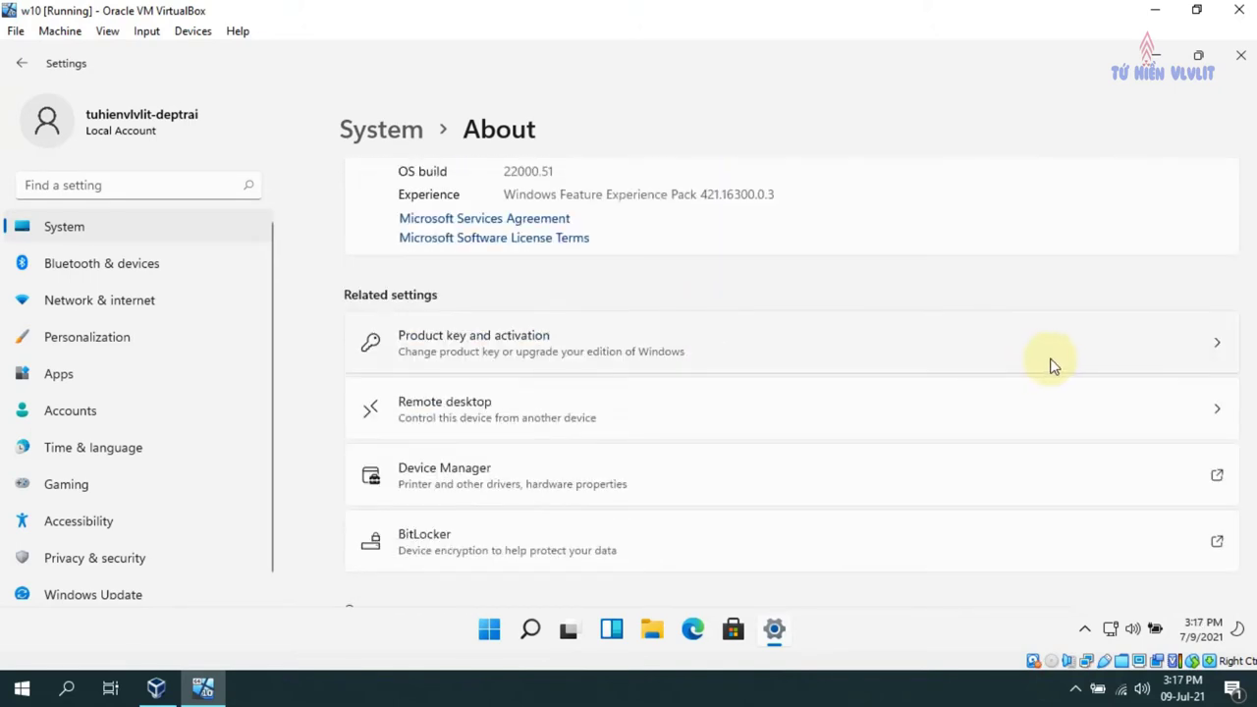
pyautogui.scroll(-2, 1128, 376)
pyautogui.scroll(5, 1128, 377)
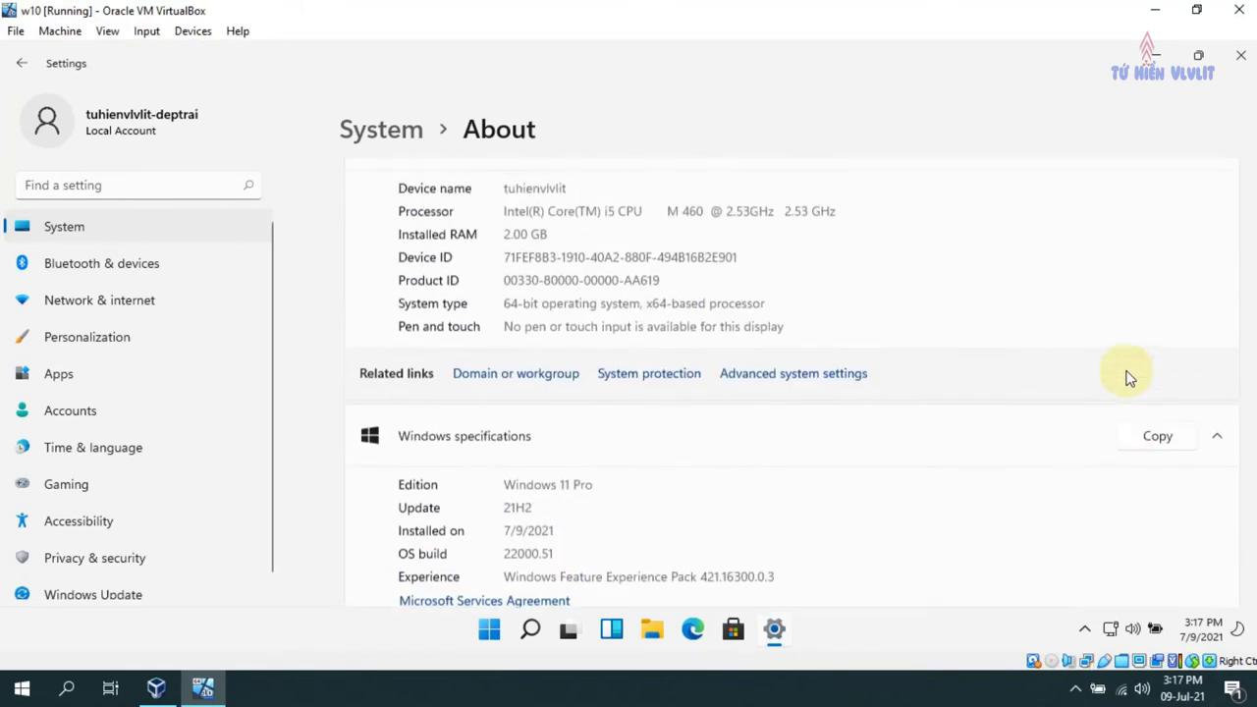
pyautogui.click(1217, 436)
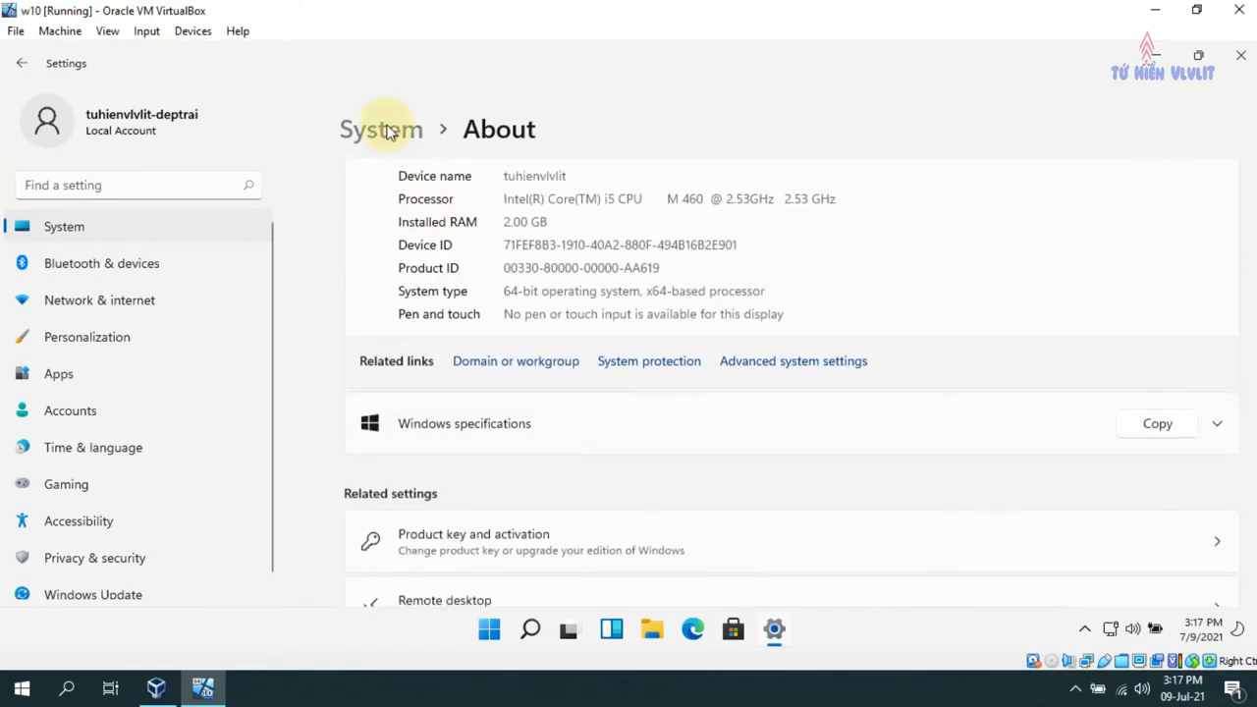
pyautogui.click(390, 132)
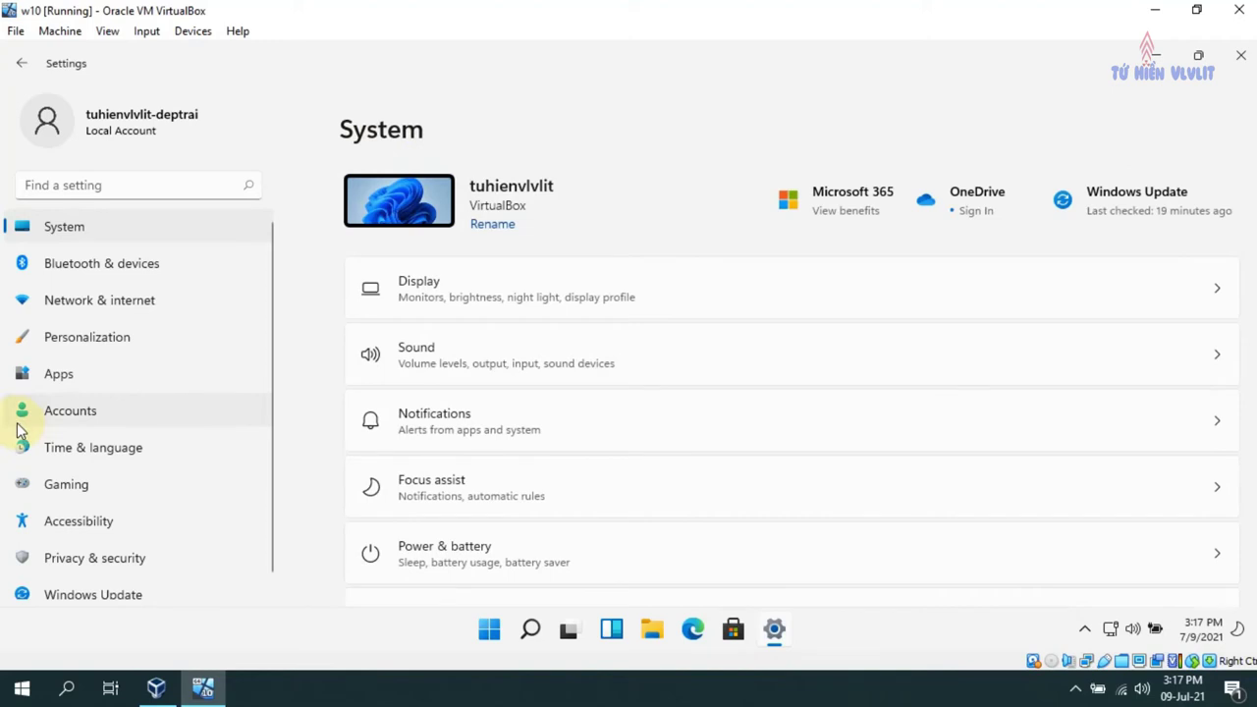
# - Look over the Accounts, Gaming, Time & language and Accessibility pages in Settings
pyautogui.click(72, 408)
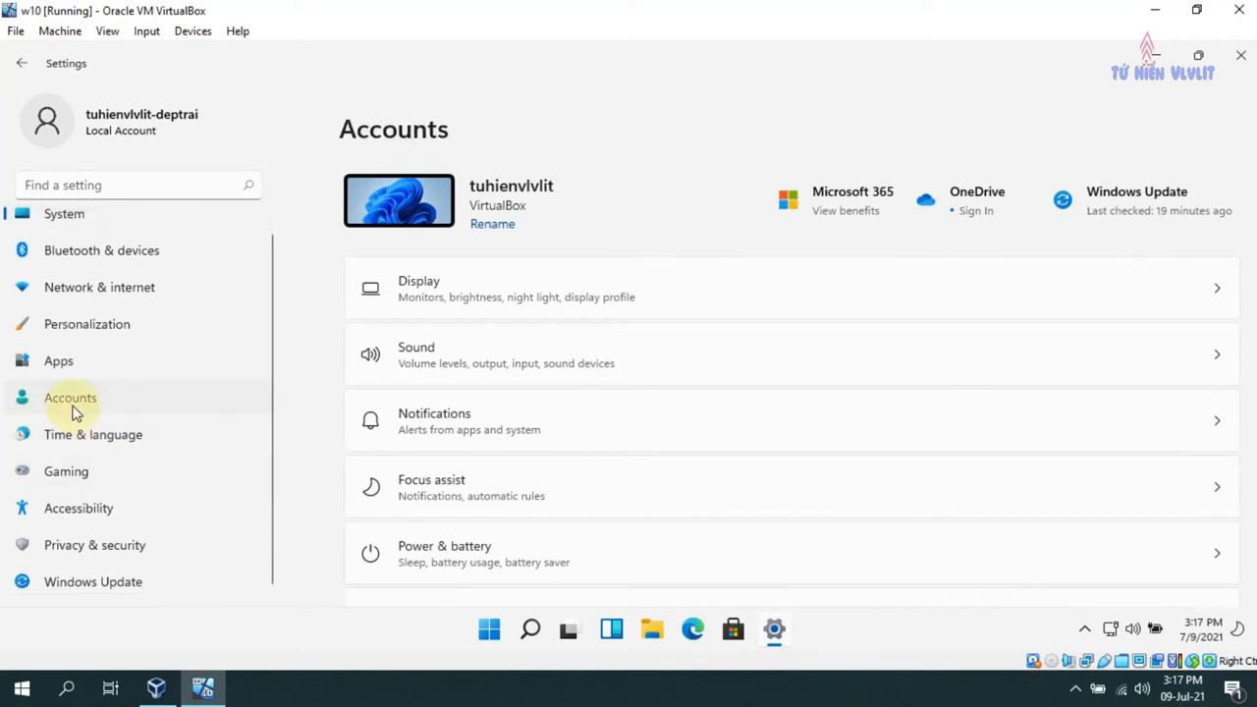
pyautogui.click(83, 473)
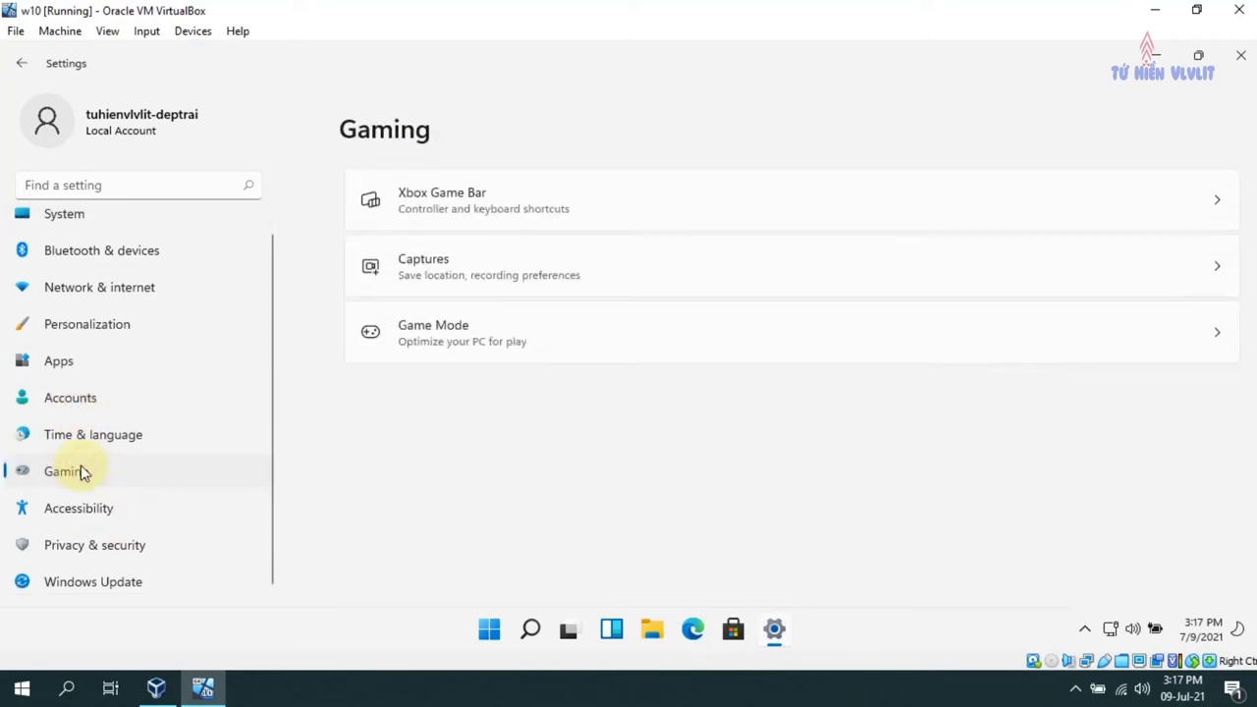
pyautogui.click(90, 438)
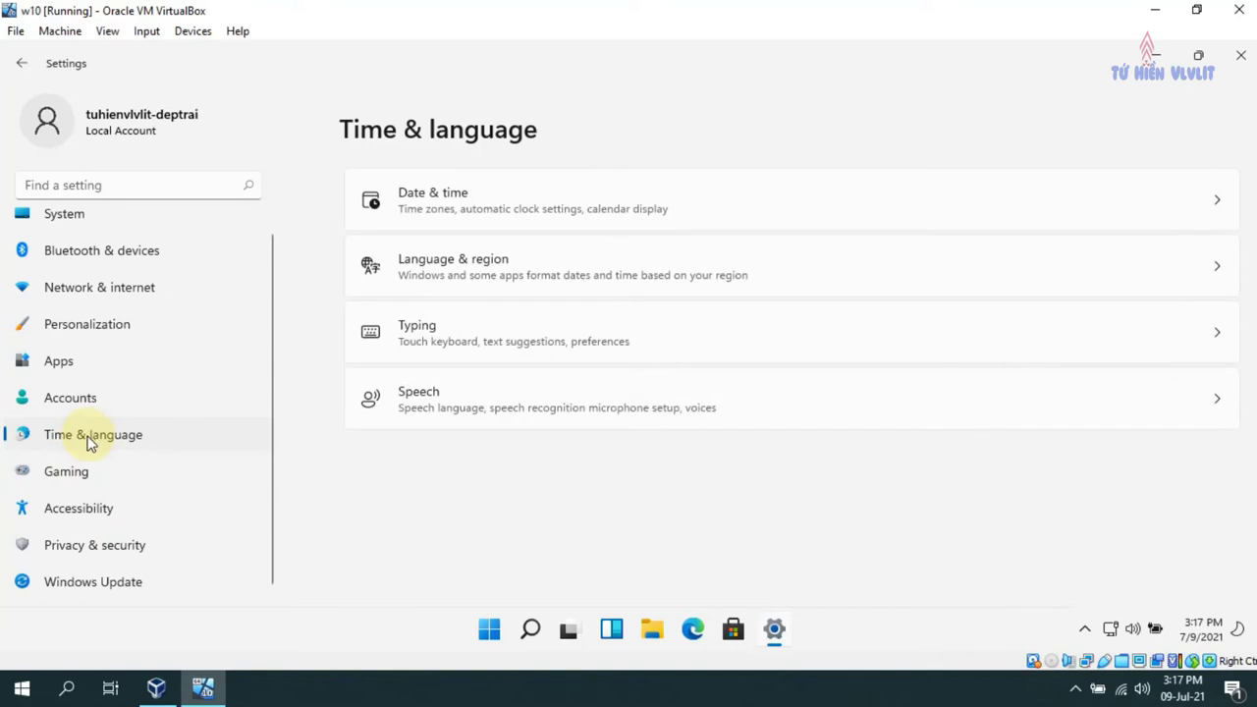
pyautogui.click(90, 511)
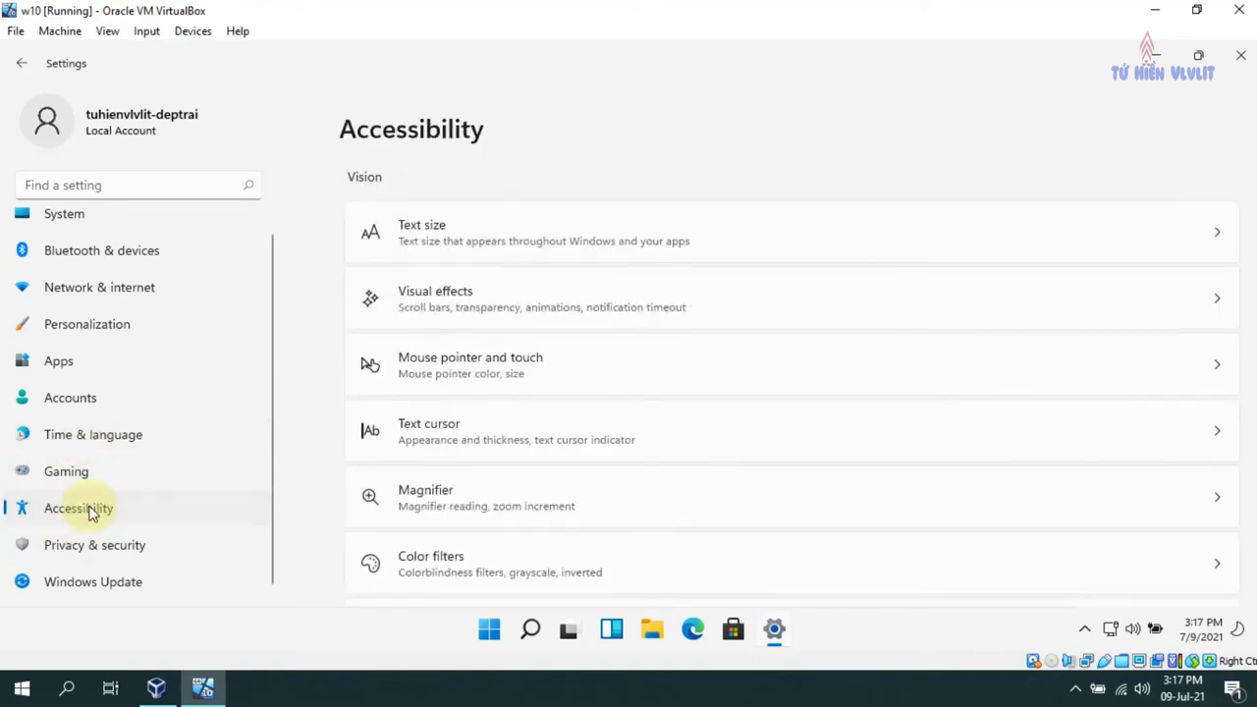
# - Review the available updates and additional options on the Windows Update page without downloading anything
pyautogui.click(92, 589)
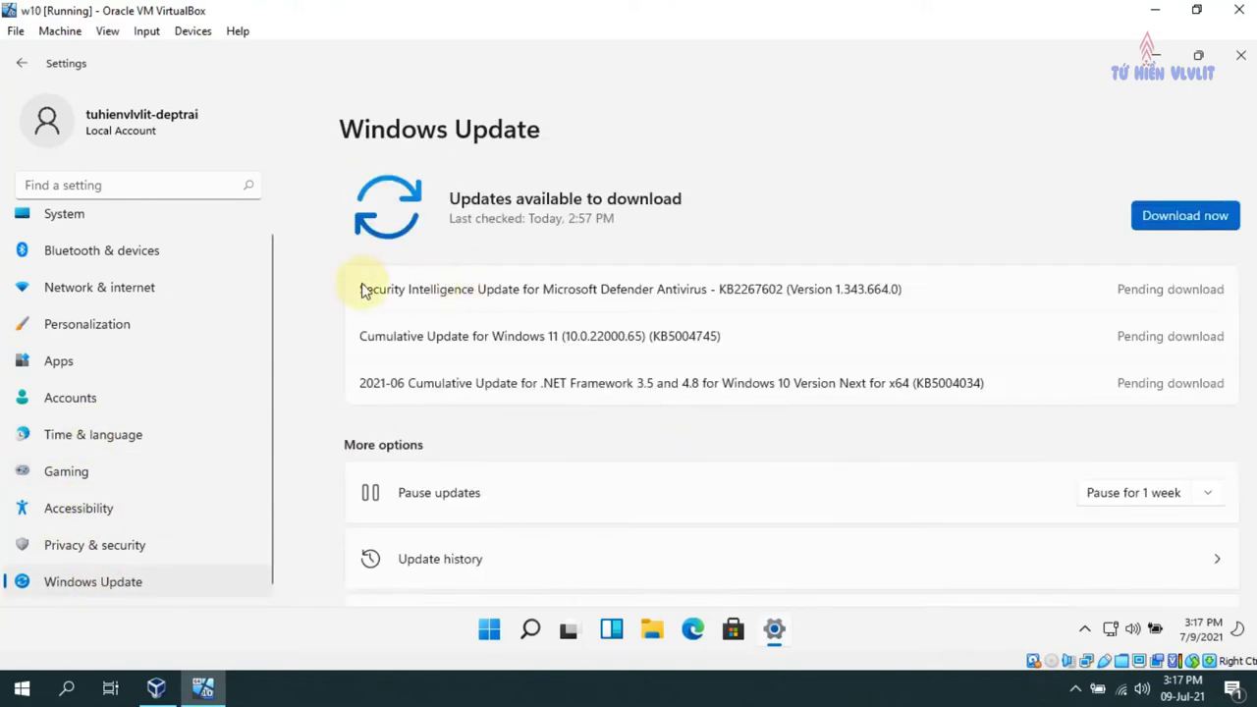
pyautogui.scroll(-2, 805, 457)
pyautogui.scroll(2, 806, 458)
pyautogui.scroll(1, 63, 285)
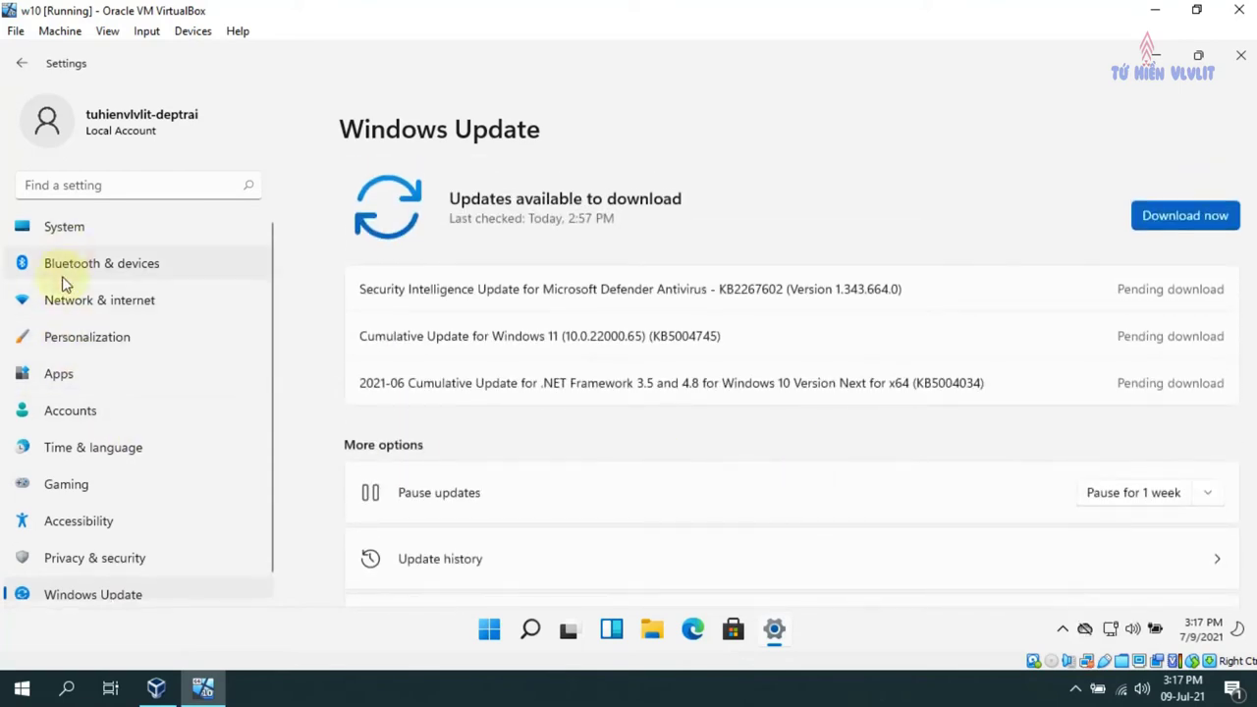
# - Review the Date & time settings under Time & language, including the additional settings, and return to the Time & language page
pyautogui.click(76, 227)
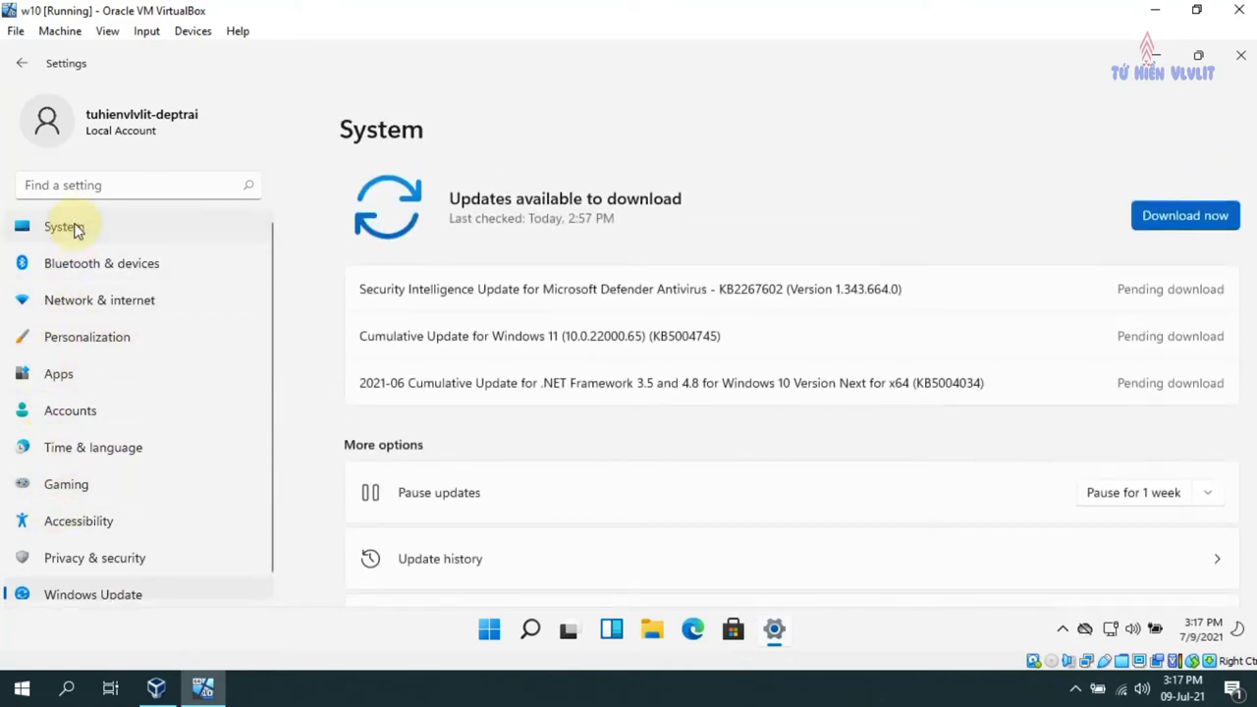
pyautogui.click(133, 452)
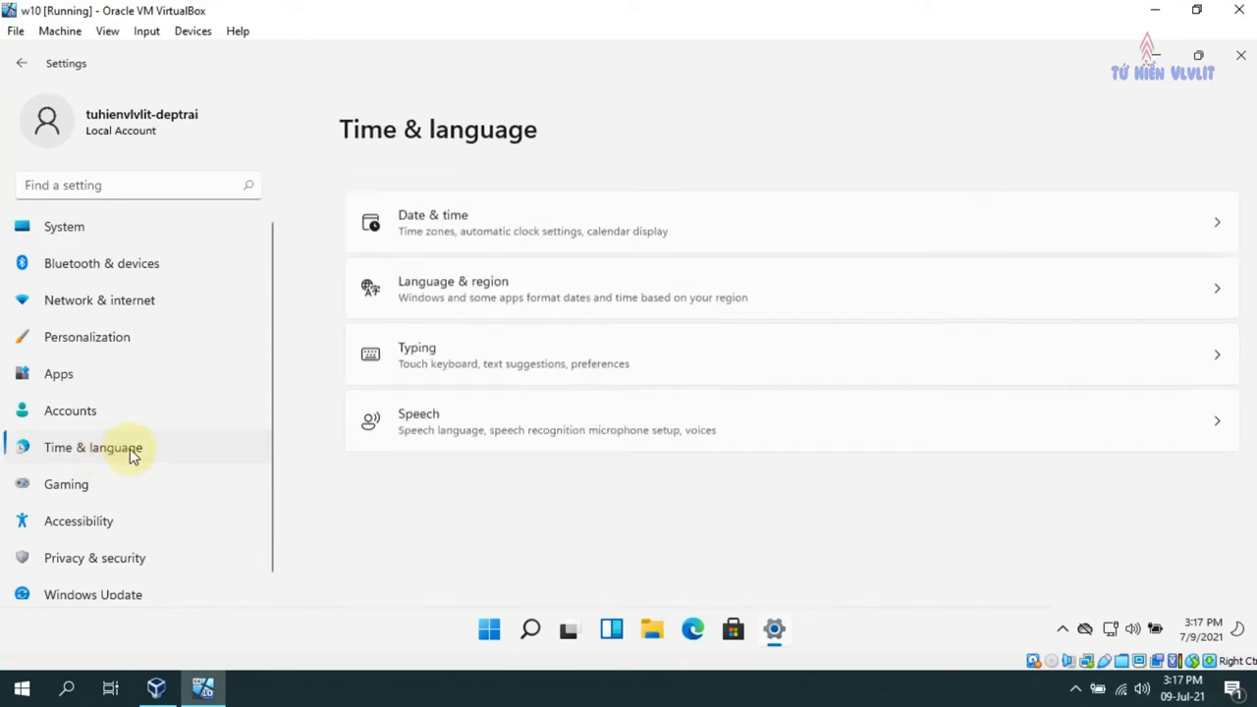
pyautogui.click(531, 213)
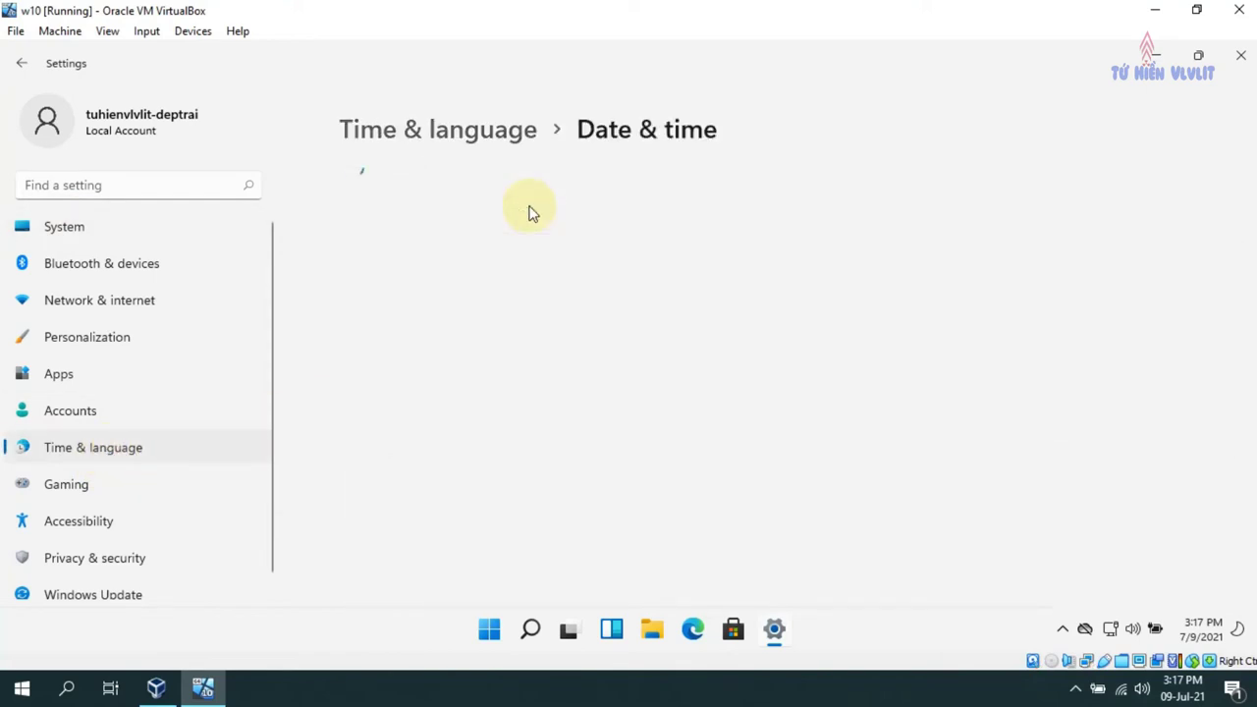
pyautogui.scroll(-1, 638, 390)
pyautogui.scroll(-4, 638, 390)
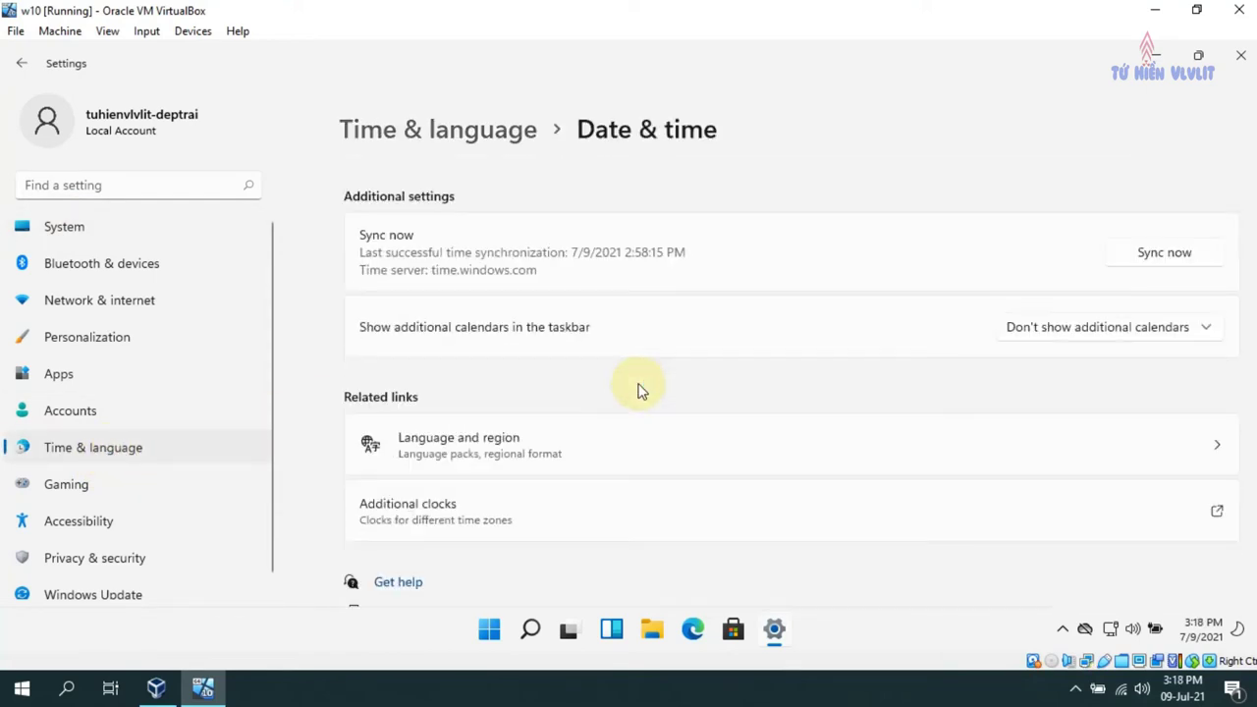
pyautogui.scroll(5, 640, 387)
pyautogui.click(22, 62)
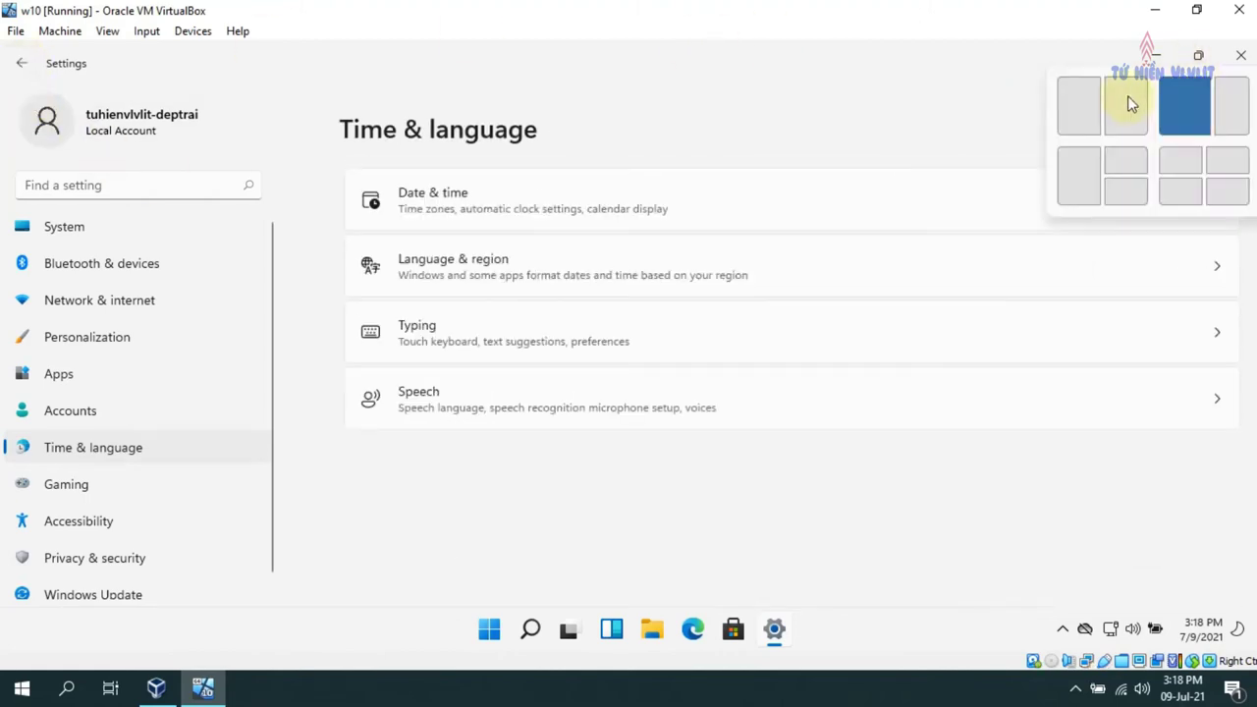
# - Restore the maximized Settings window to its smaller size and close it
pyautogui.scroll(-1, 78, 295)
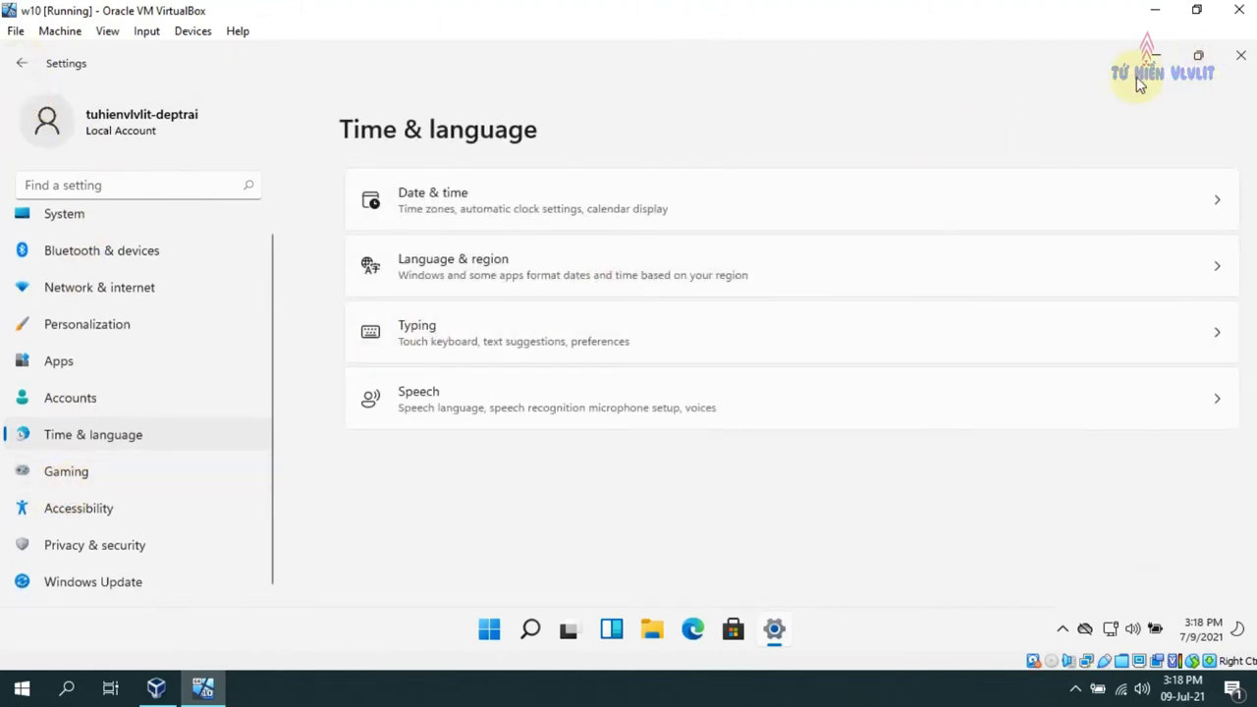
pyautogui.click(1198, 55)
pyautogui.click(491, 87)
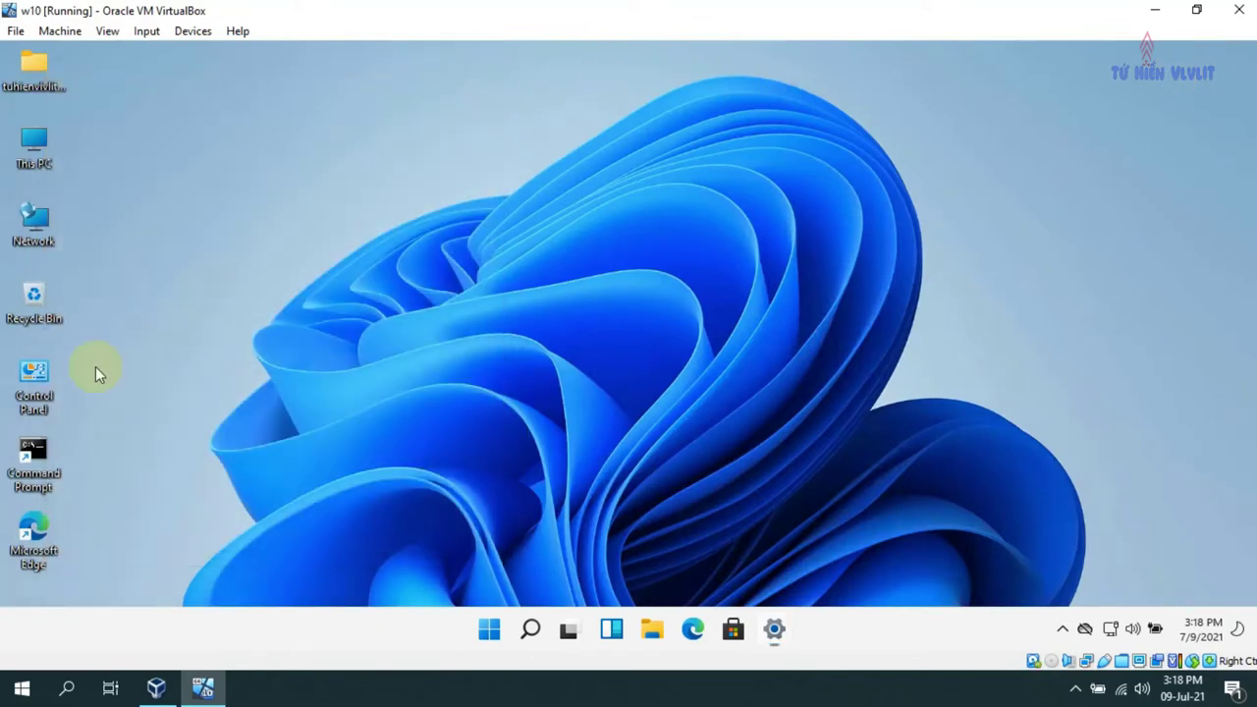
# - Open Command Prompt as administrator, allow it to make changes, and move its window clear of the desktop icons
pyautogui.rightClick(35, 466)
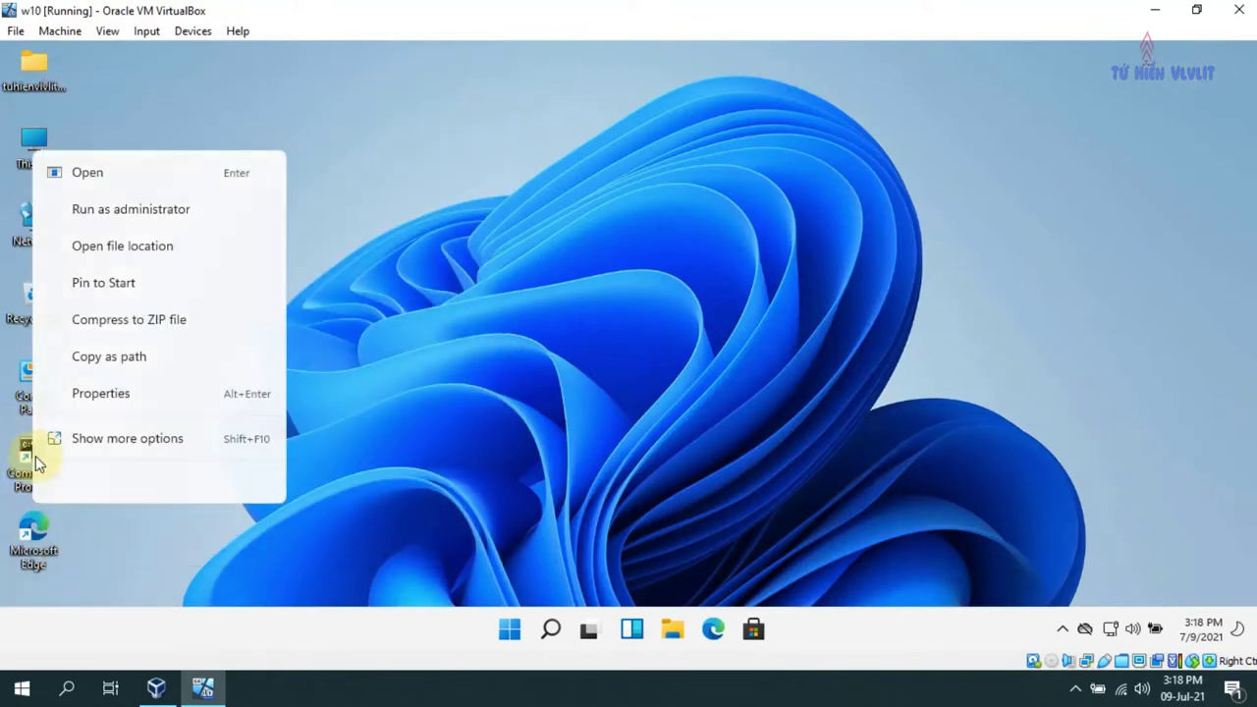
pyautogui.click(126, 216)
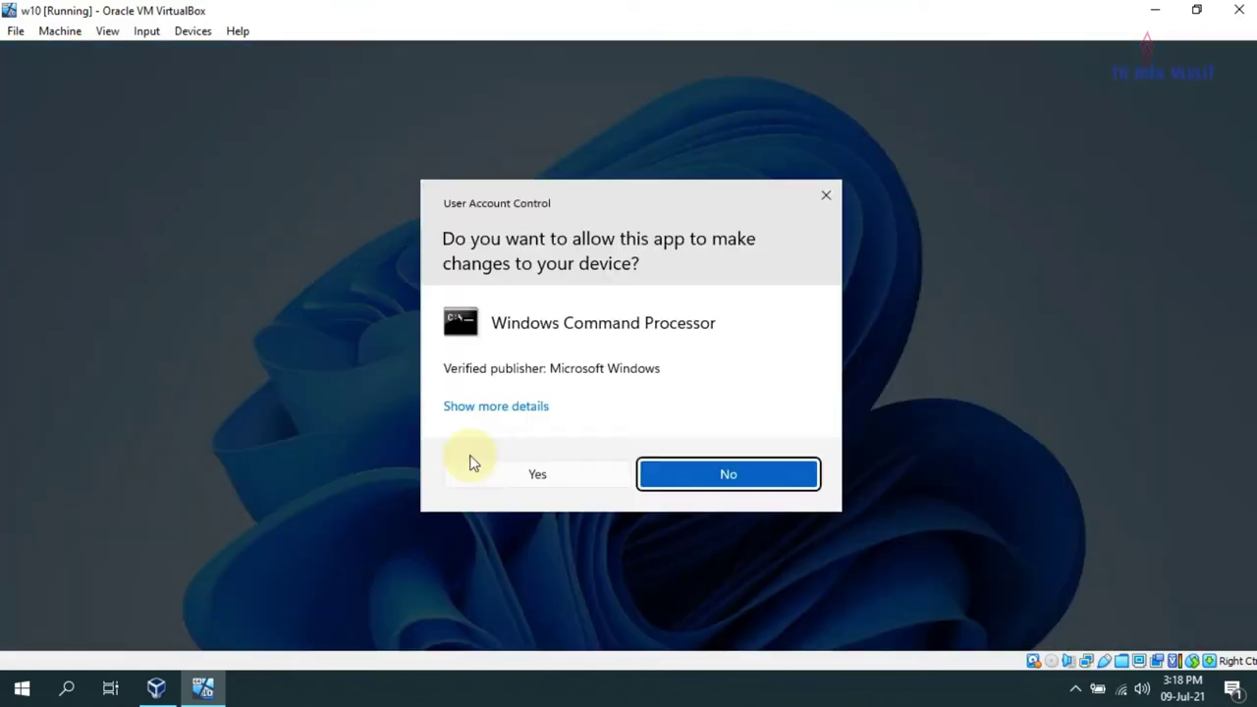
pyautogui.click(562, 481)
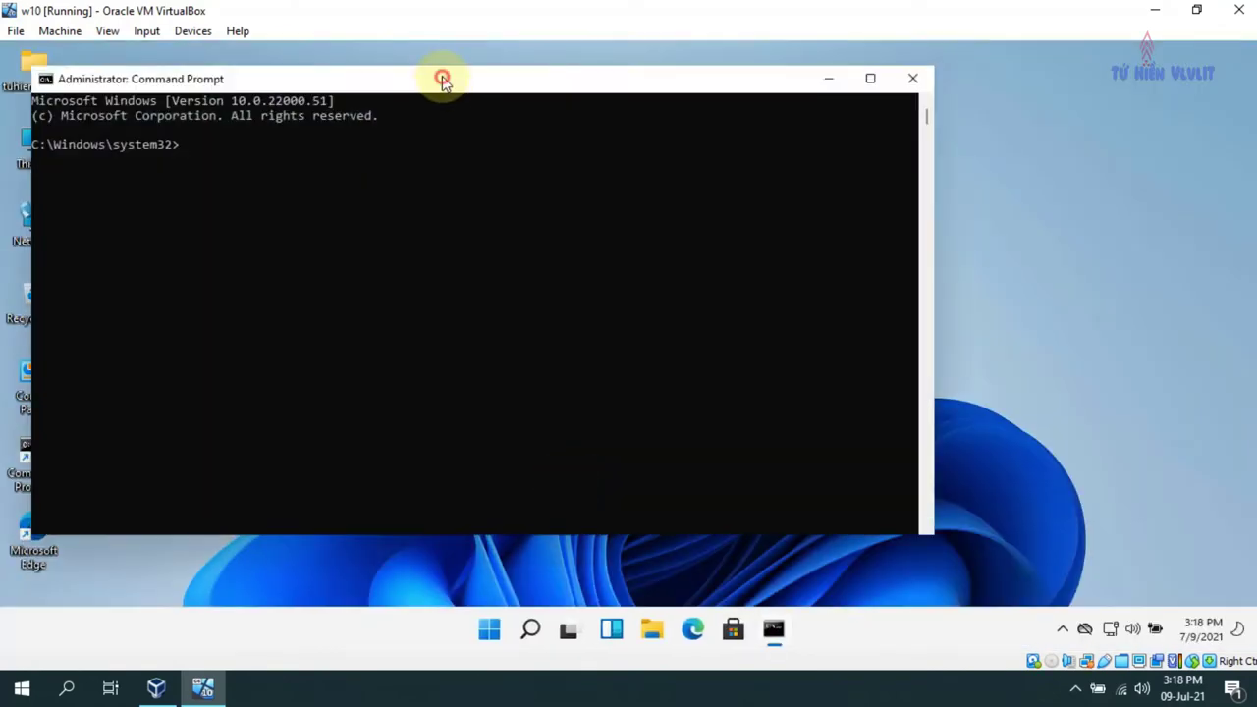
pyautogui.moveTo(443, 81); pyautogui.dragTo(658, 89)
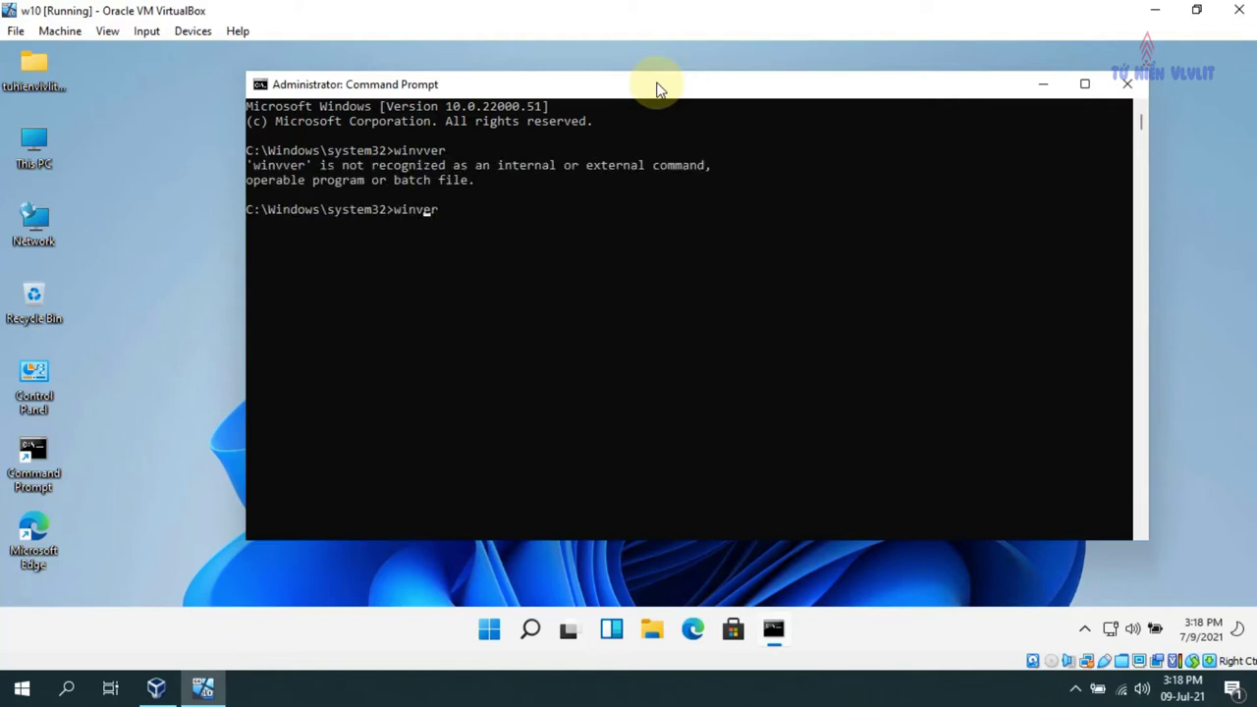
# - Run winver to review the Windows edition and version information, and close both About Windows and Command Prompt
pyautogui.press('Return')
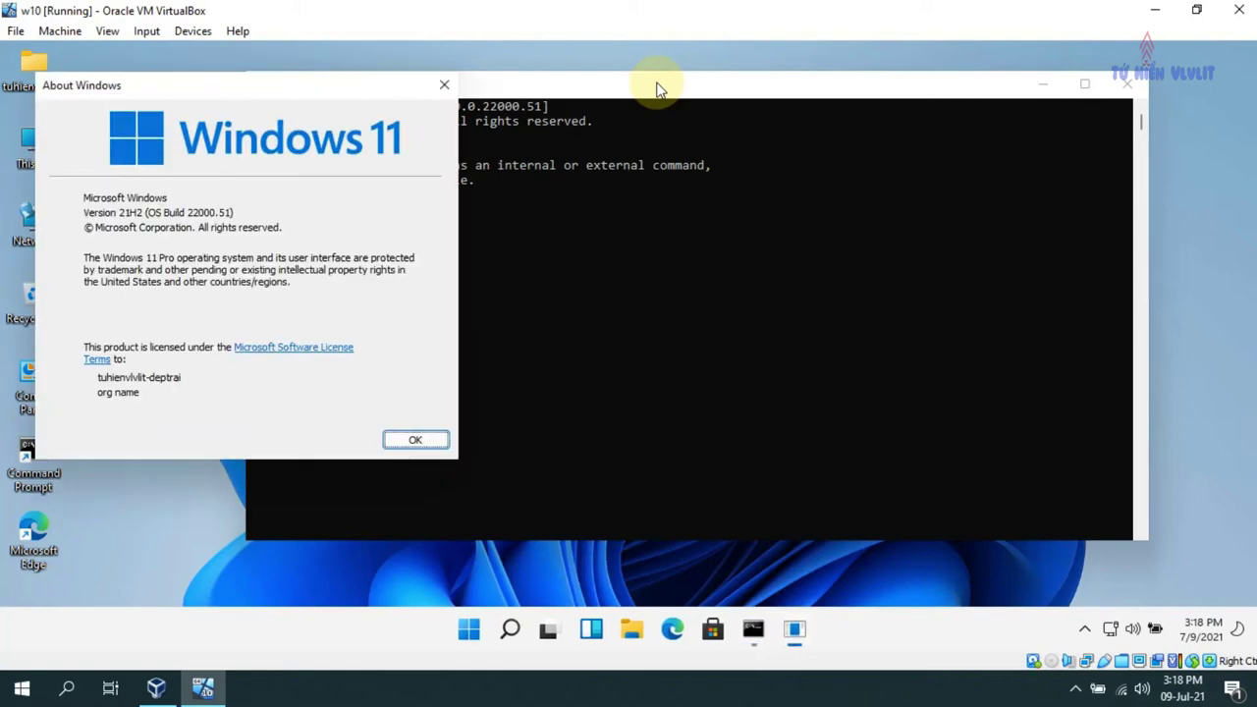
pyautogui.moveTo(263, 91); pyautogui.dragTo(878, 162)
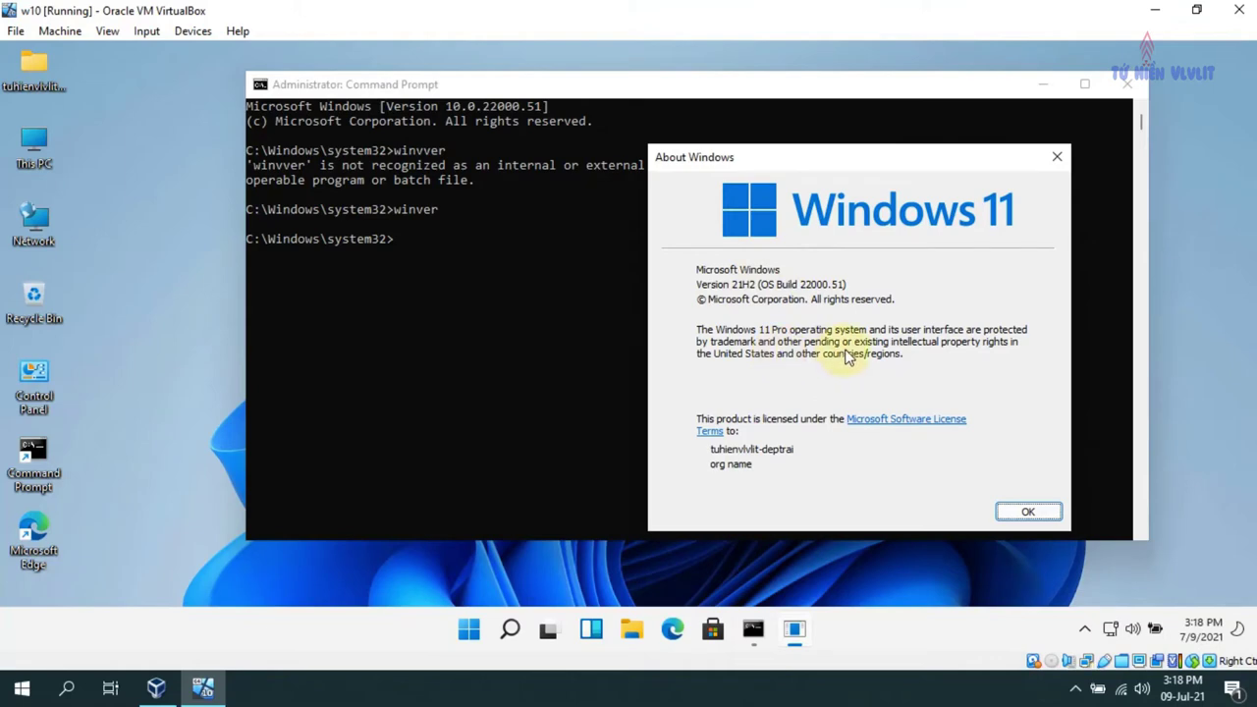
pyautogui.click(1022, 513)
pyautogui.click(1127, 83)
# - Open Windows Terminal from the desktop, look at its PowerShell window, and close it
pyautogui.rightClick(331, 333)
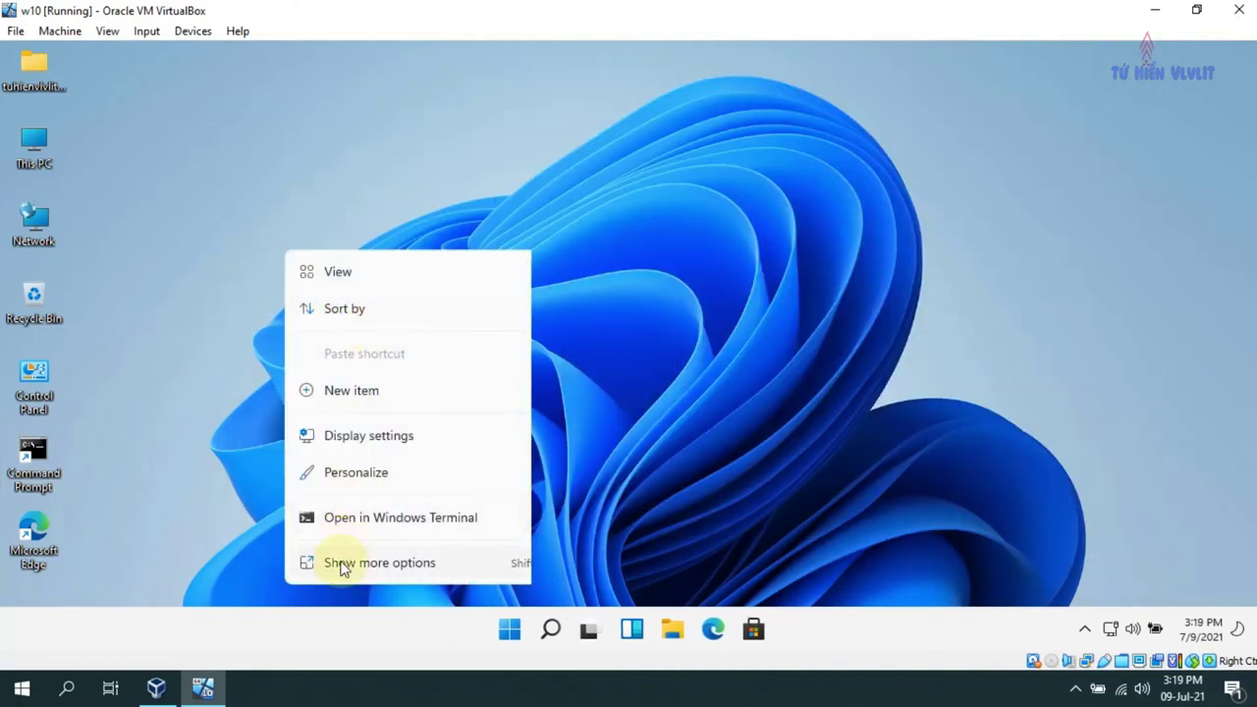
pyautogui.click(370, 518)
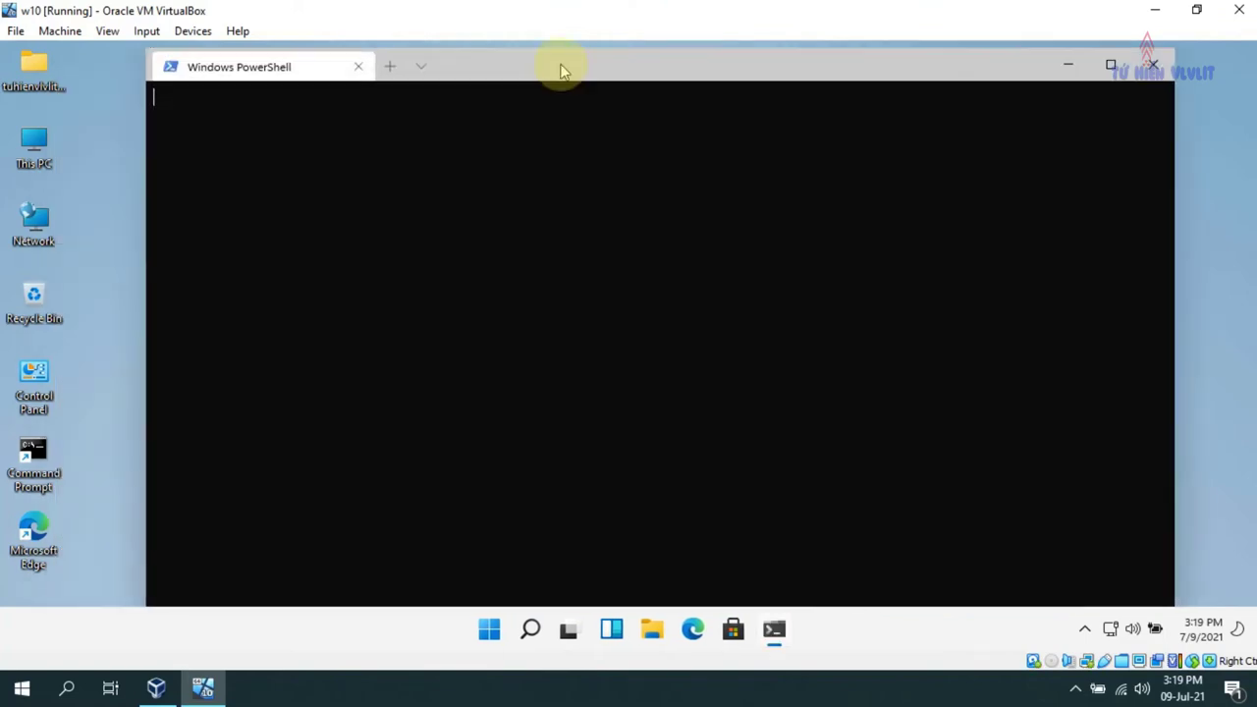
pyautogui.moveTo(562, 69); pyautogui.dragTo(851, 32)
pyautogui.click(1196, 54)
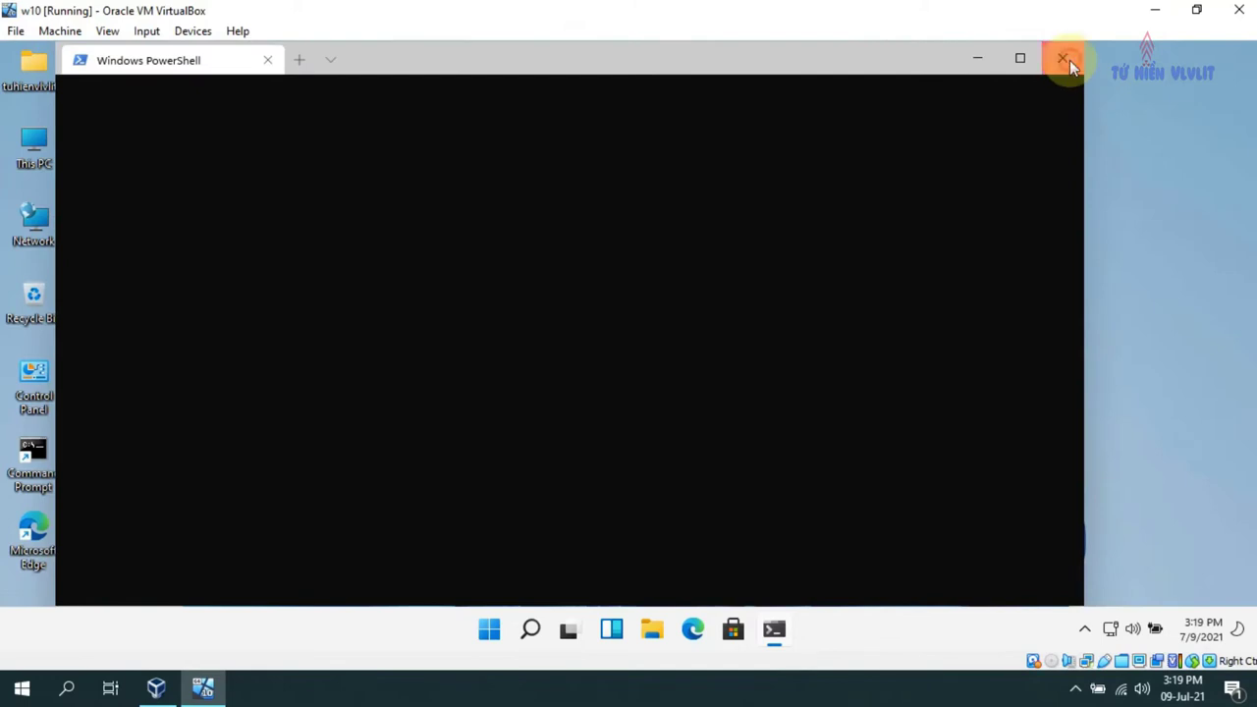
pyautogui.click(1070, 59)
# - Apply the dark theme with the colorful petal wallpaper and red accent in the Personalization settings, and close Settings
pyautogui.rightClick(407, 210)
pyautogui.click(468, 523)
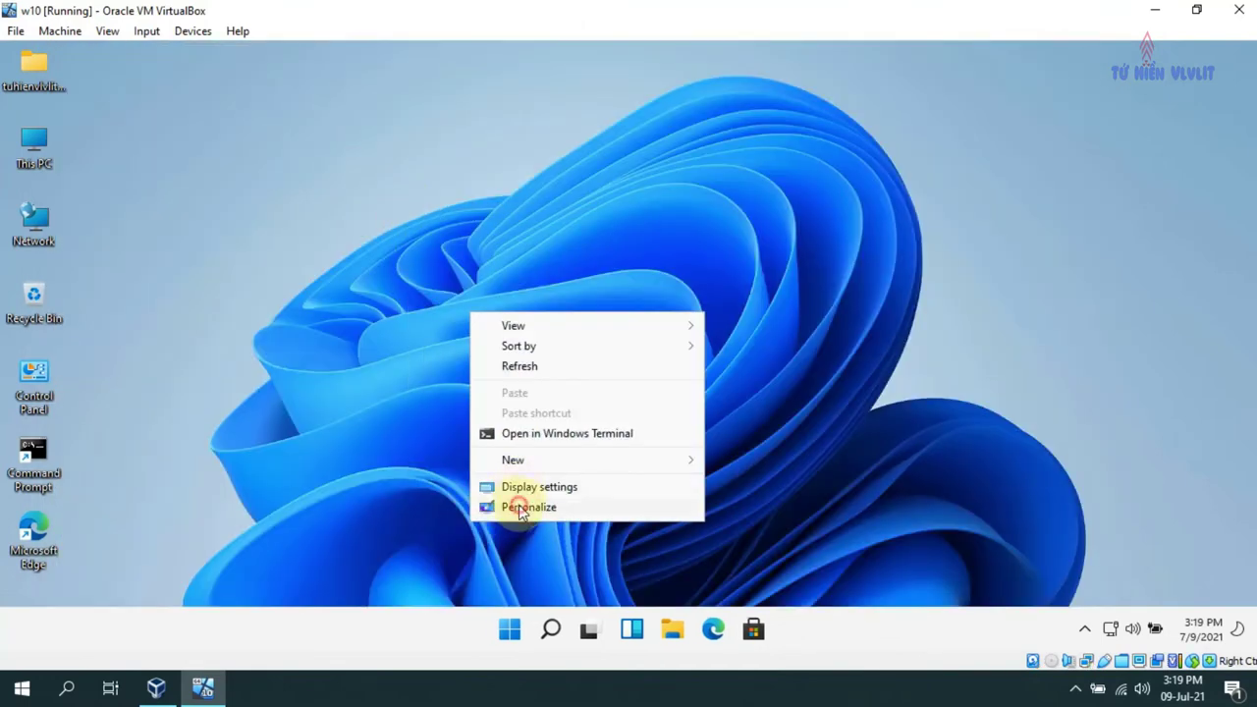
pyautogui.click(520, 507)
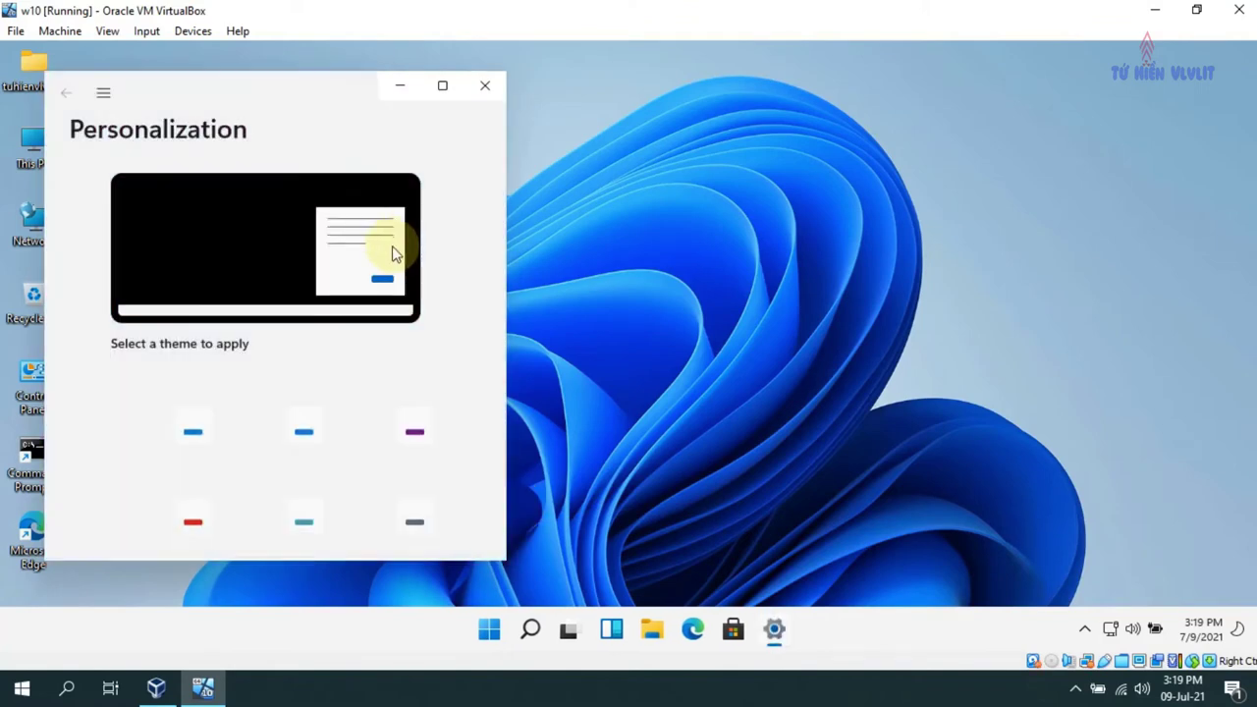
pyautogui.scroll(-5, 463, 455)
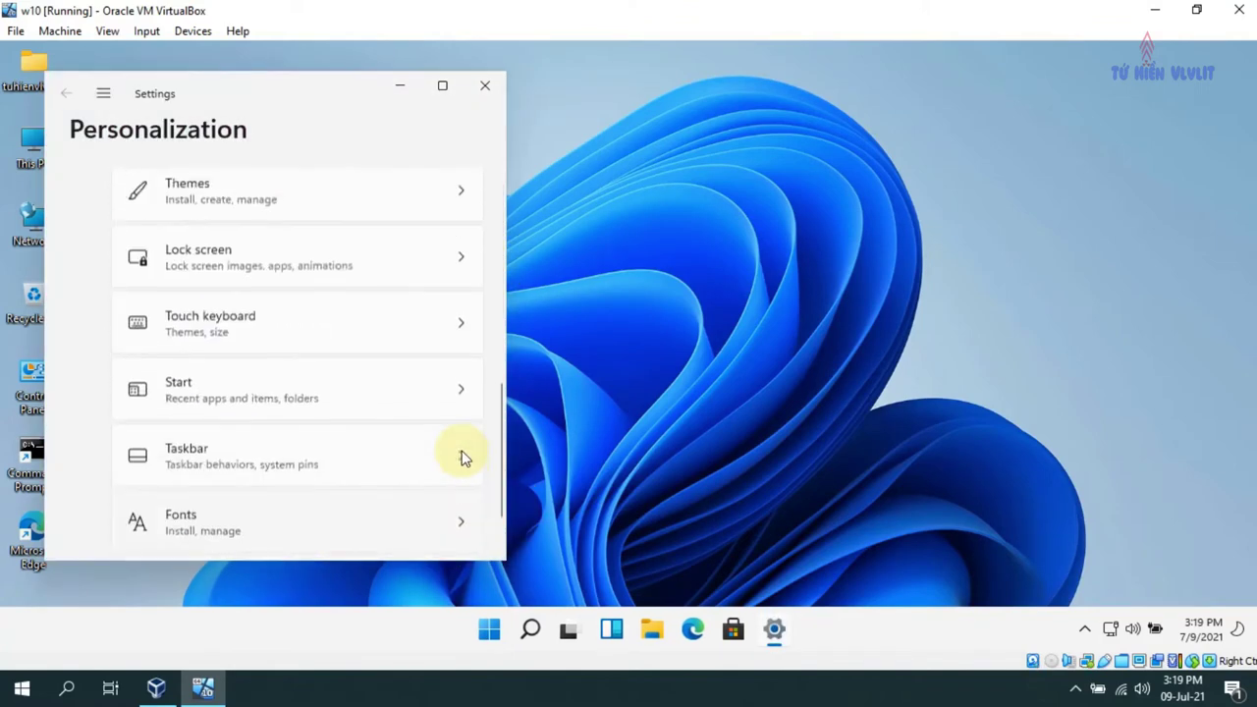
pyautogui.scroll(5, 465, 458)
pyautogui.click(147, 454)
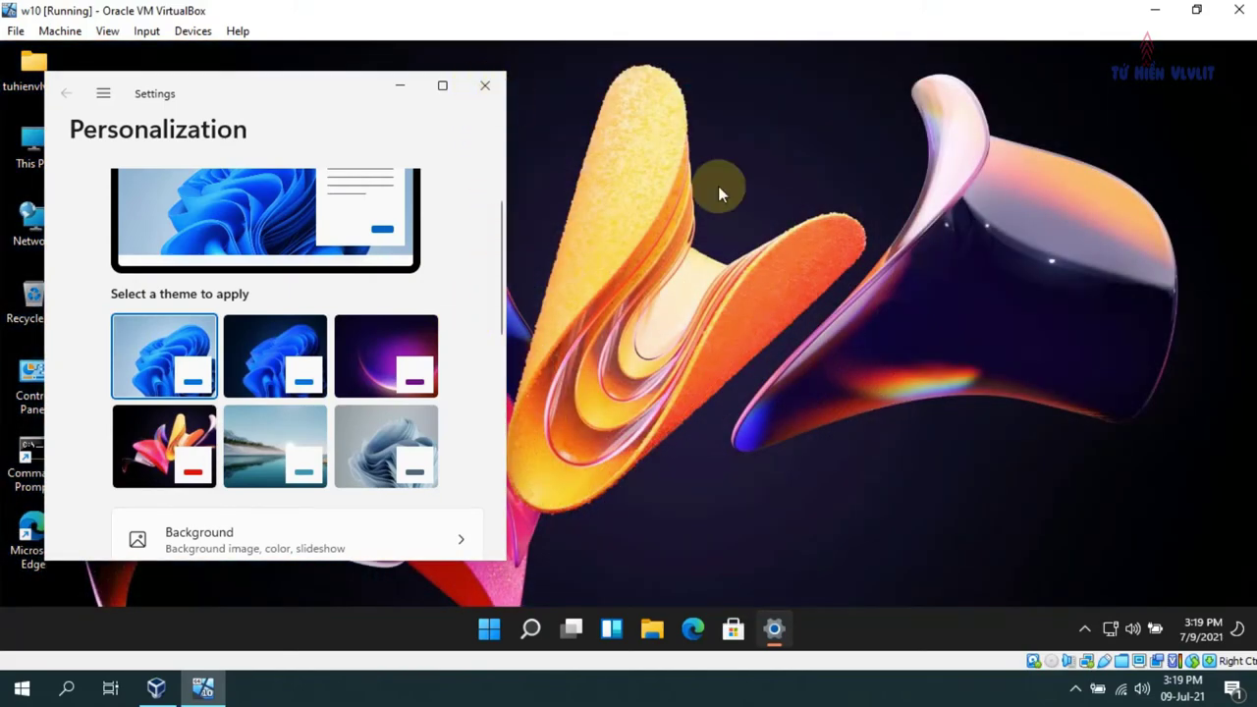
pyautogui.rightClick(719, 187)
pyautogui.click(478, 101)
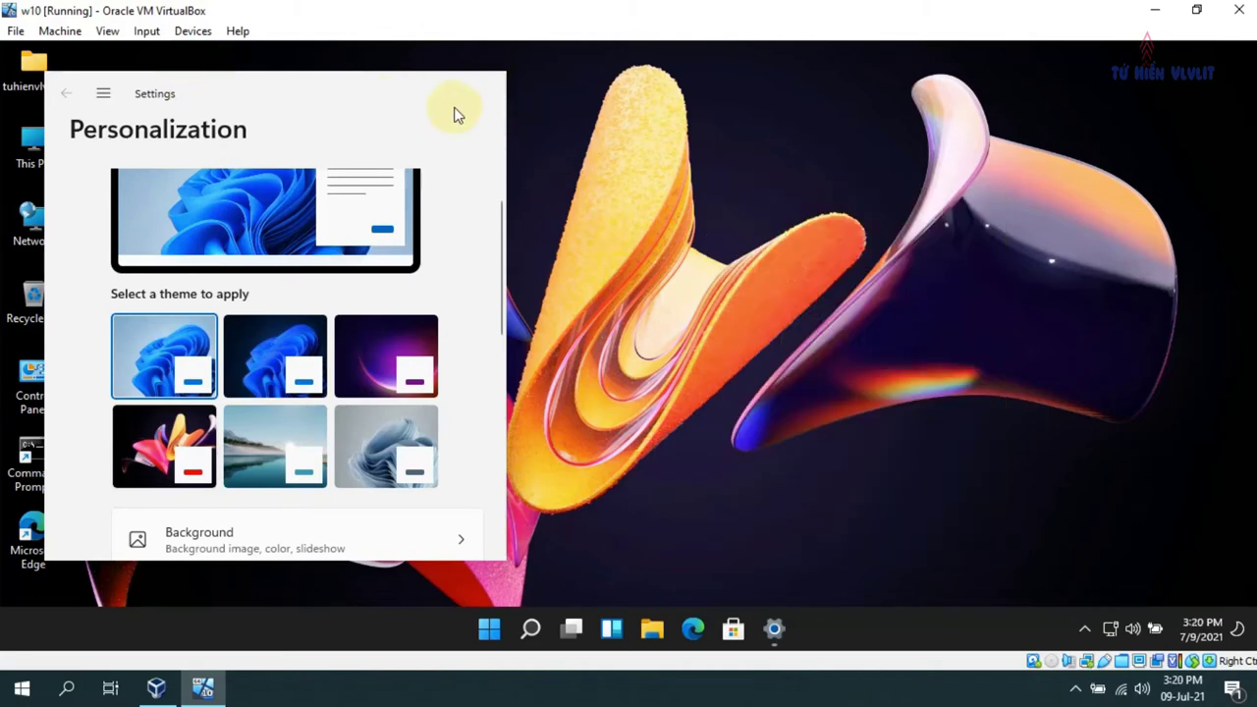
pyautogui.hotkey('alt', 'F4')
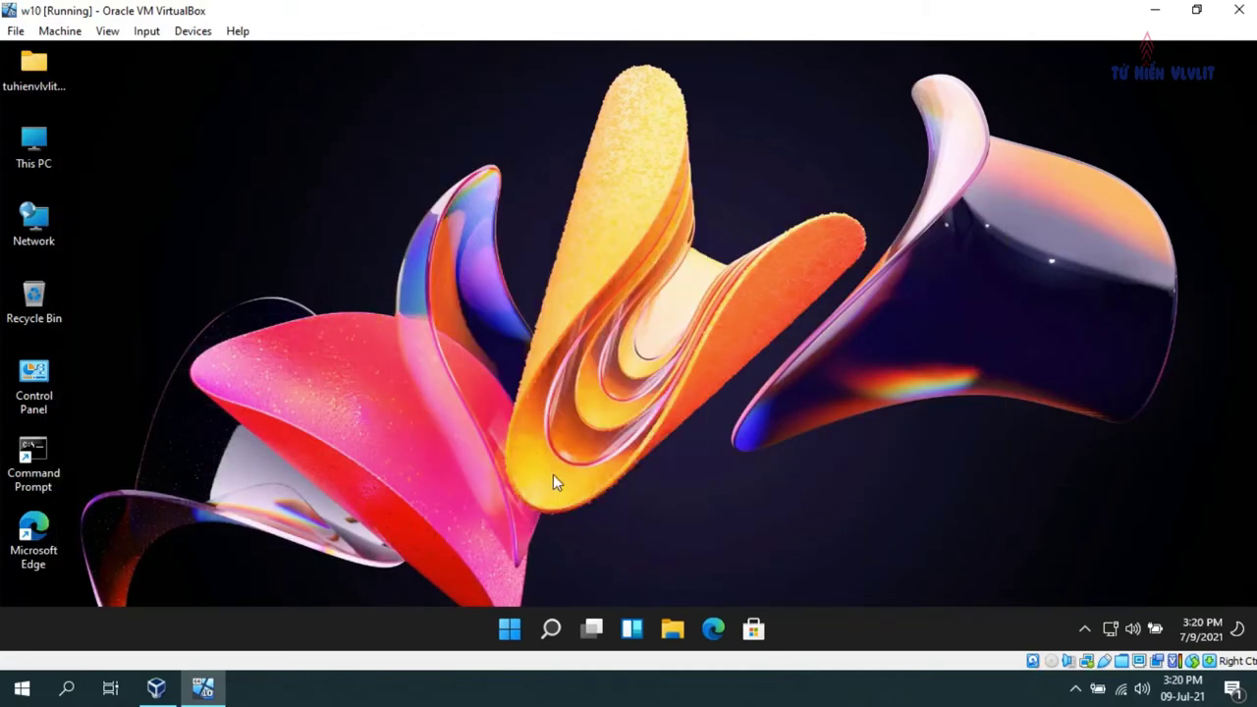
# - Open Microsoft Store, look over its Home page, and close it
pyautogui.click(757, 629)
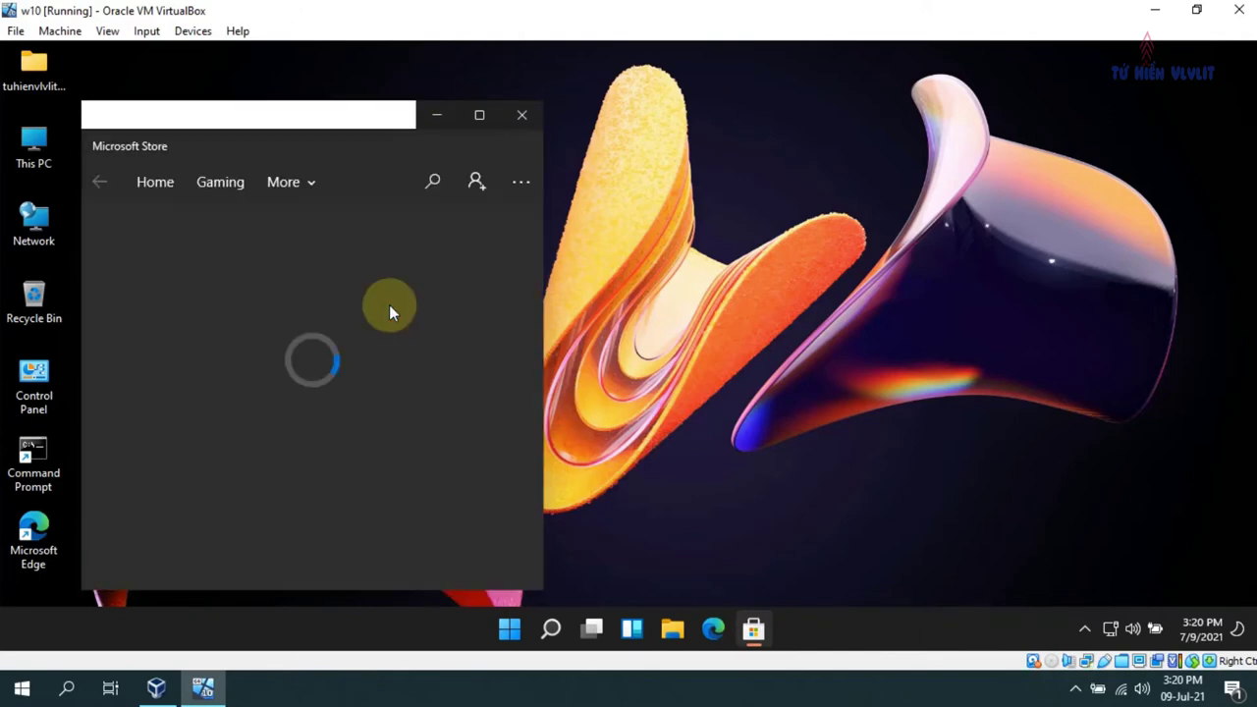
pyautogui.moveTo(543, 283)
pyautogui.mouseDown()
pyautogui.moveTo(537, 505)
pyautogui.moveTo(530, 262)
pyautogui.mouseUp()
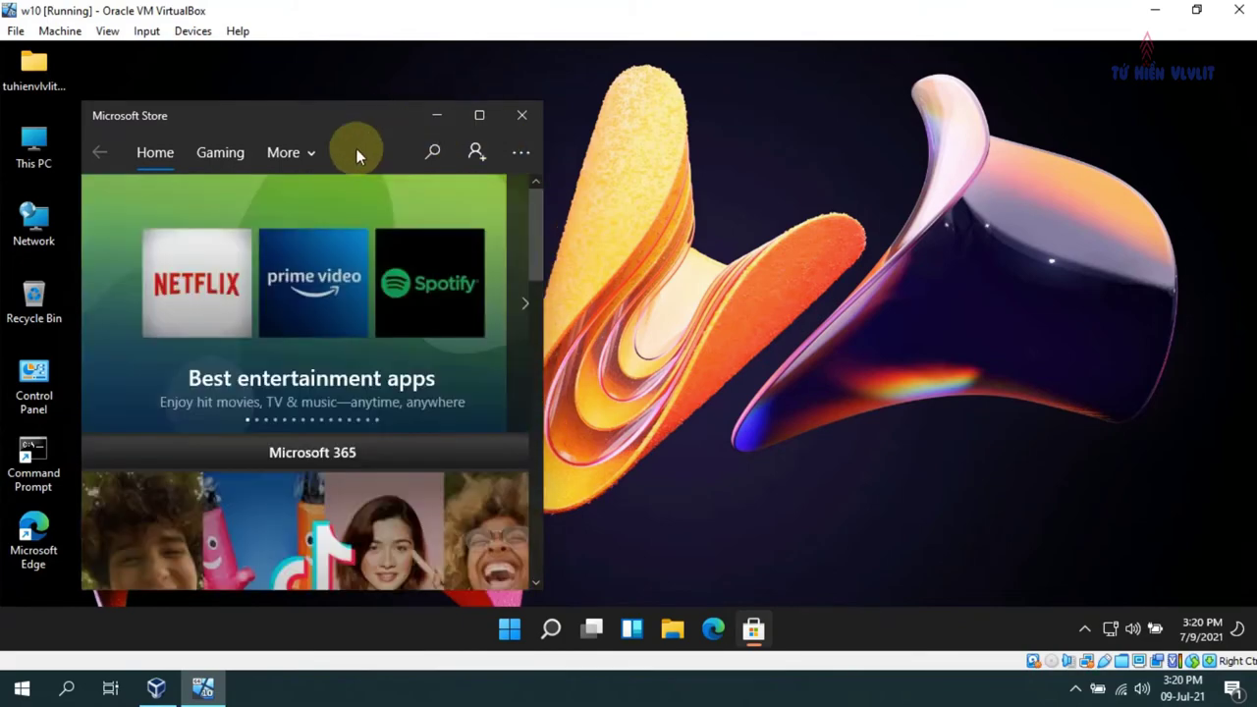
pyautogui.click(306, 151)
pyautogui.click(522, 115)
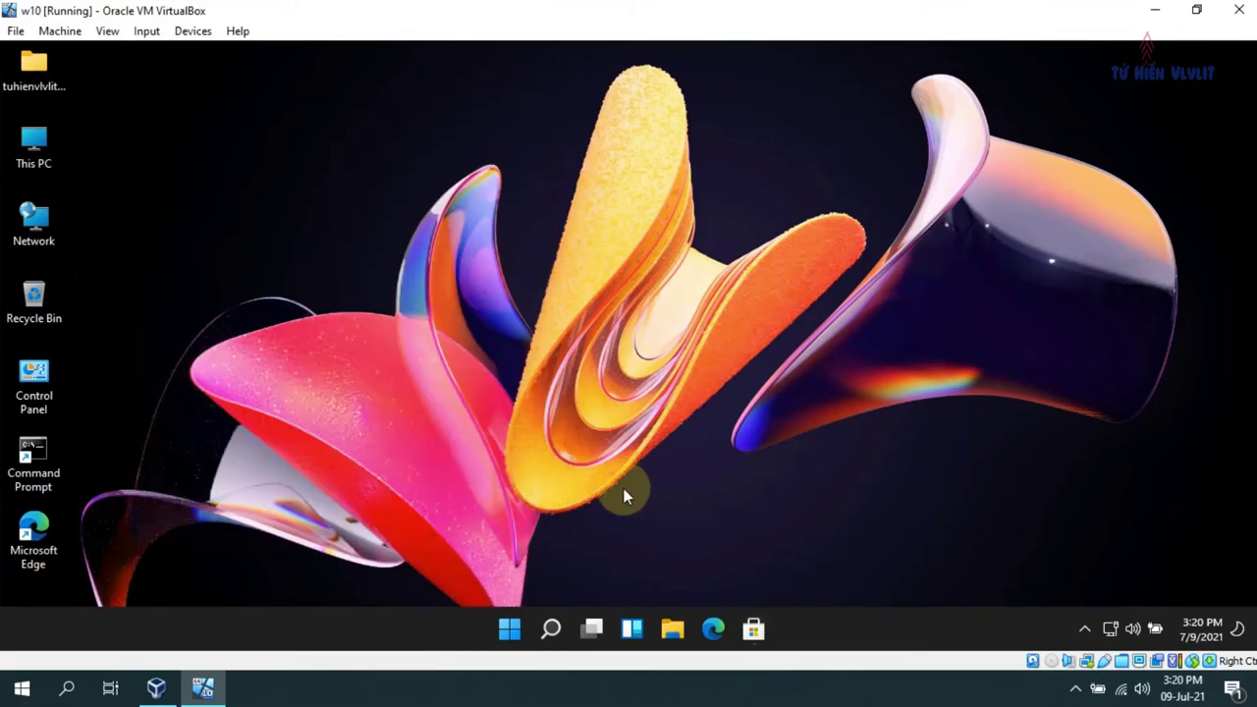
# - Browse Downloads, Documents, Pictures, This PC and the Z: network drive in File Explorer, and close the window
pyautogui.click(682, 637)
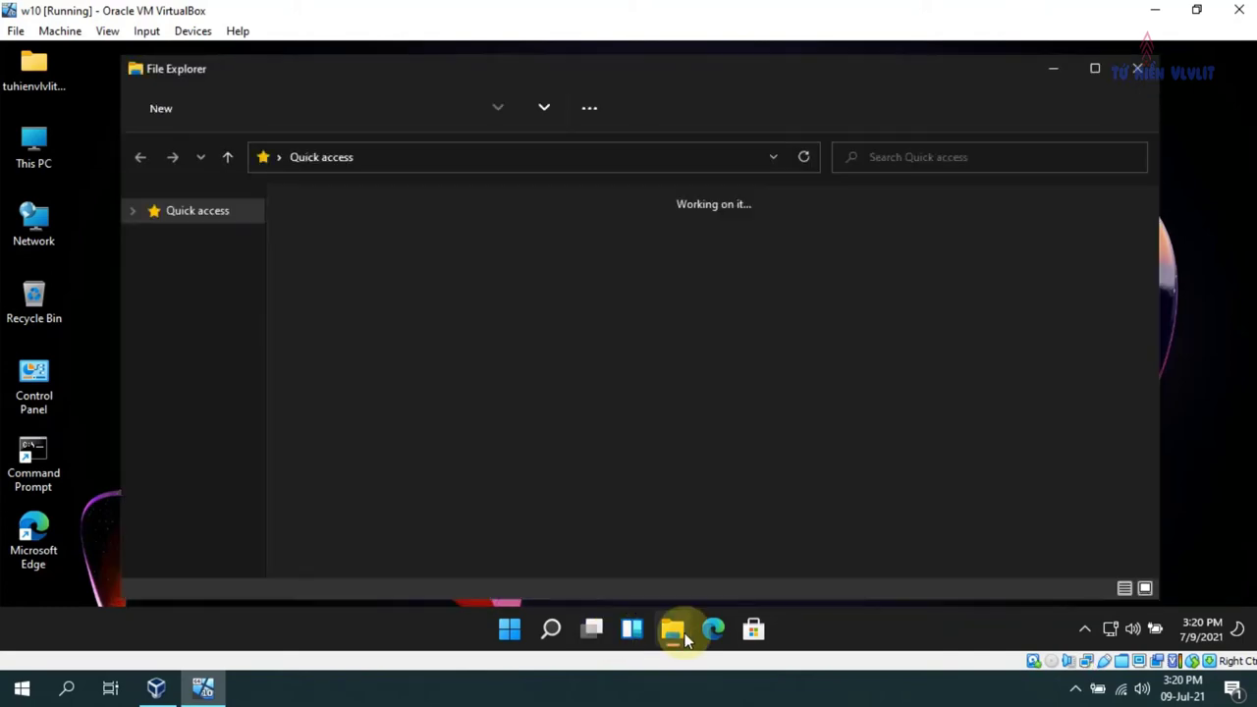
pyautogui.click(201, 275)
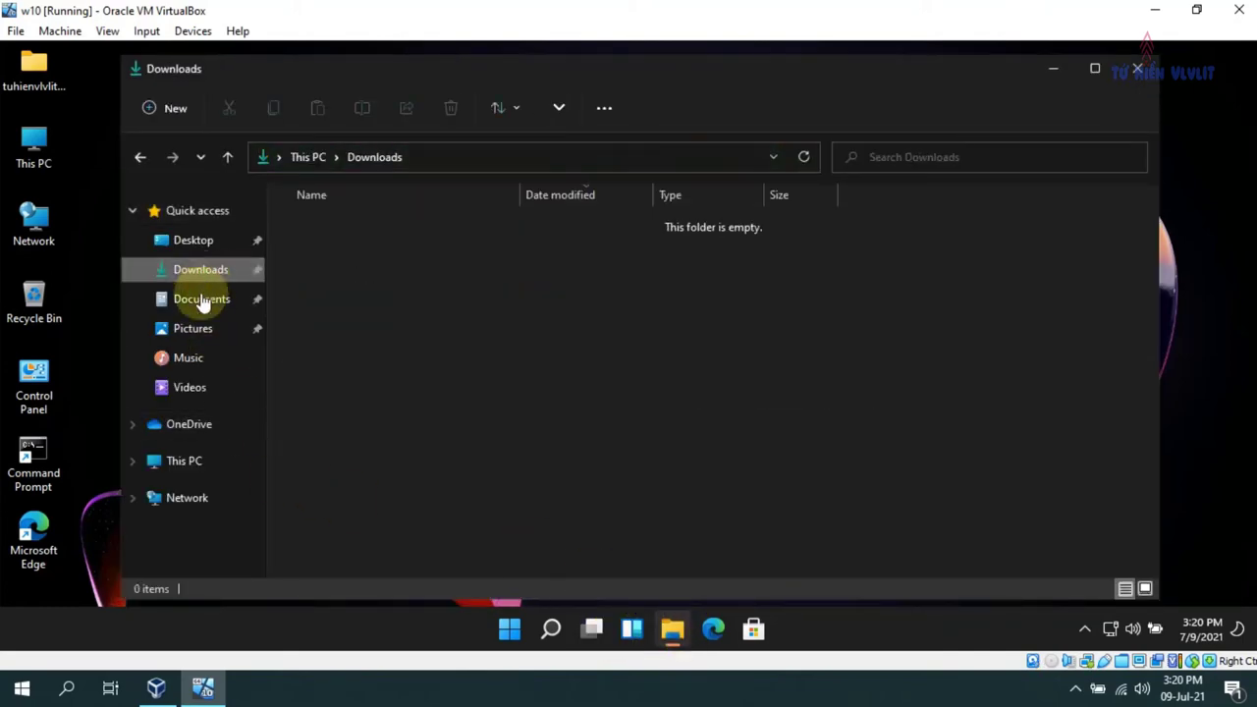
pyautogui.click(196, 300)
pyautogui.click(192, 328)
pyautogui.click(181, 464)
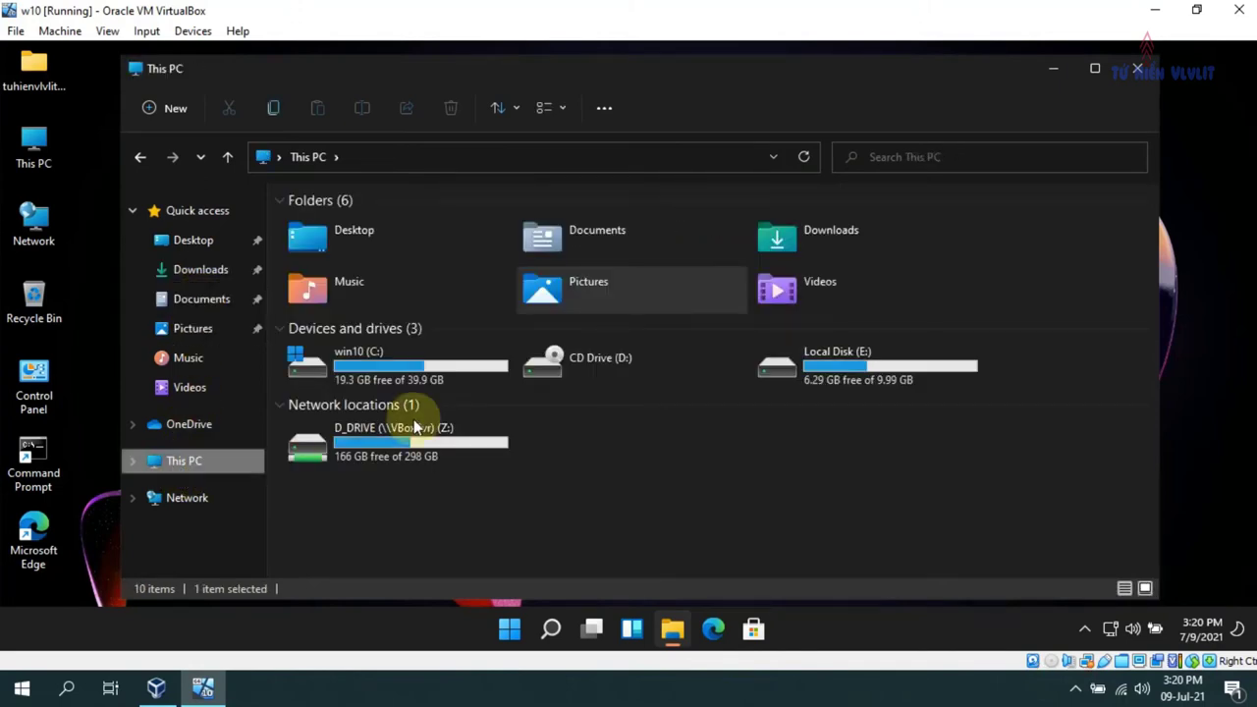
pyautogui.doubleClick(469, 447)
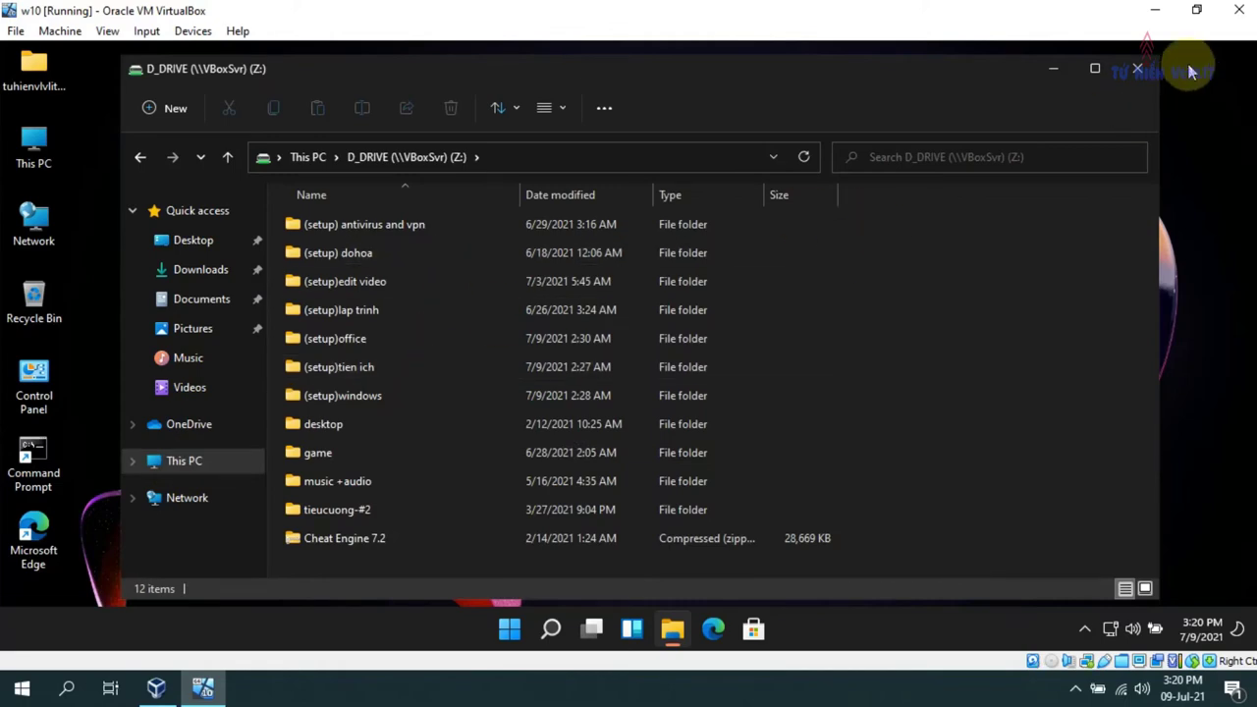
pyautogui.click(1138, 69)
# - Examine the desktop's context menu and its Sort by choices in the dark theme without changing the sorting
pyautogui.rightClick(552, 299)
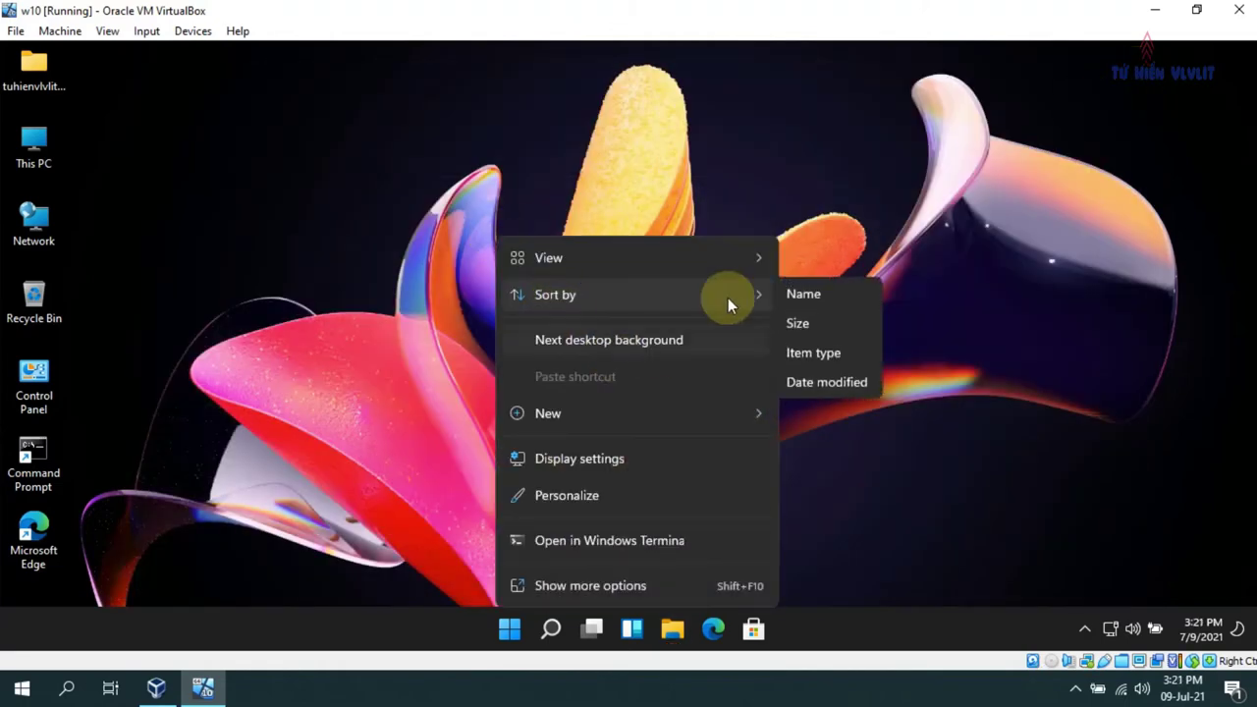
pyautogui.click(1037, 238)
pyautogui.rightClick(624, 260)
pyautogui.click(728, 537)
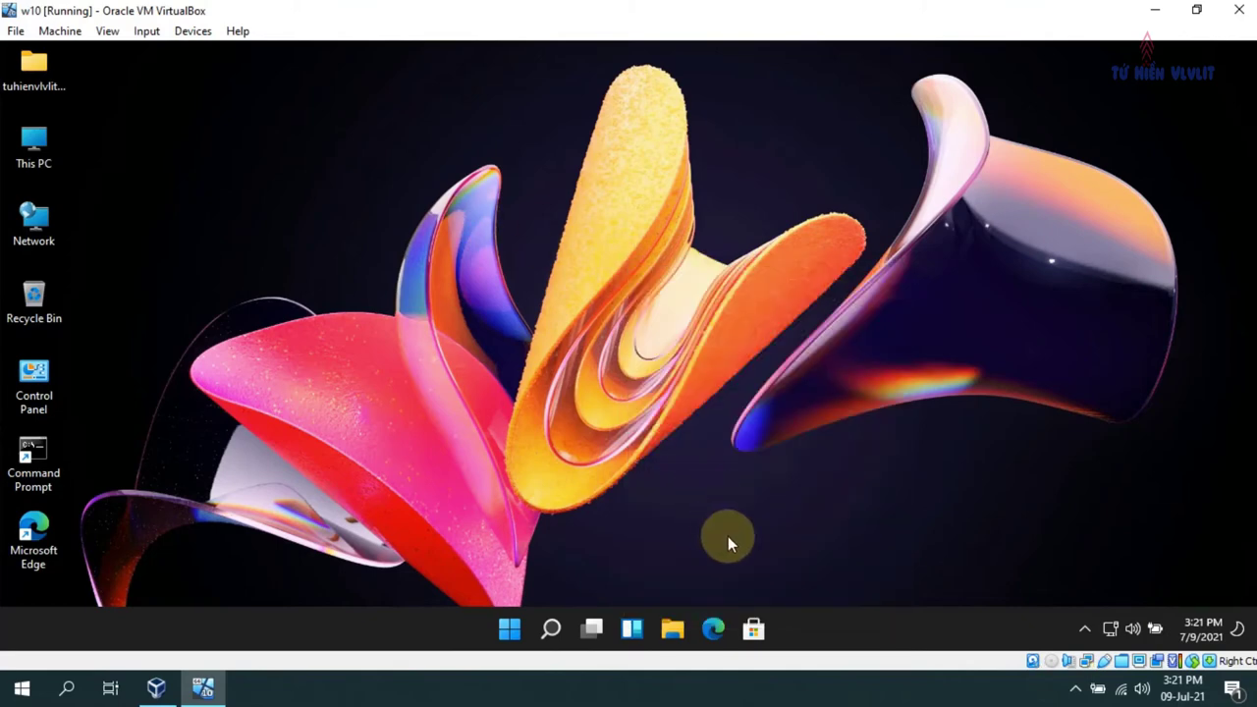
# - Open Windows Security from the hidden notification icons and maximize its window
pyautogui.click(1084, 628)
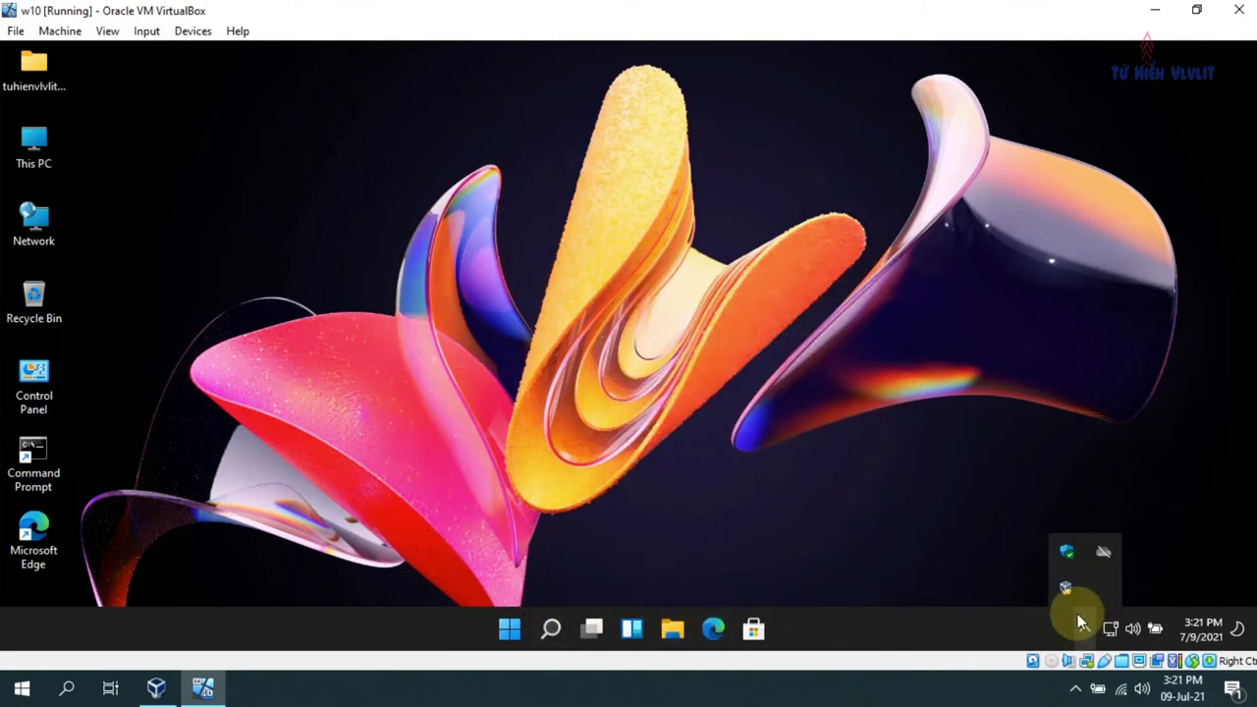
pyautogui.click(1067, 553)
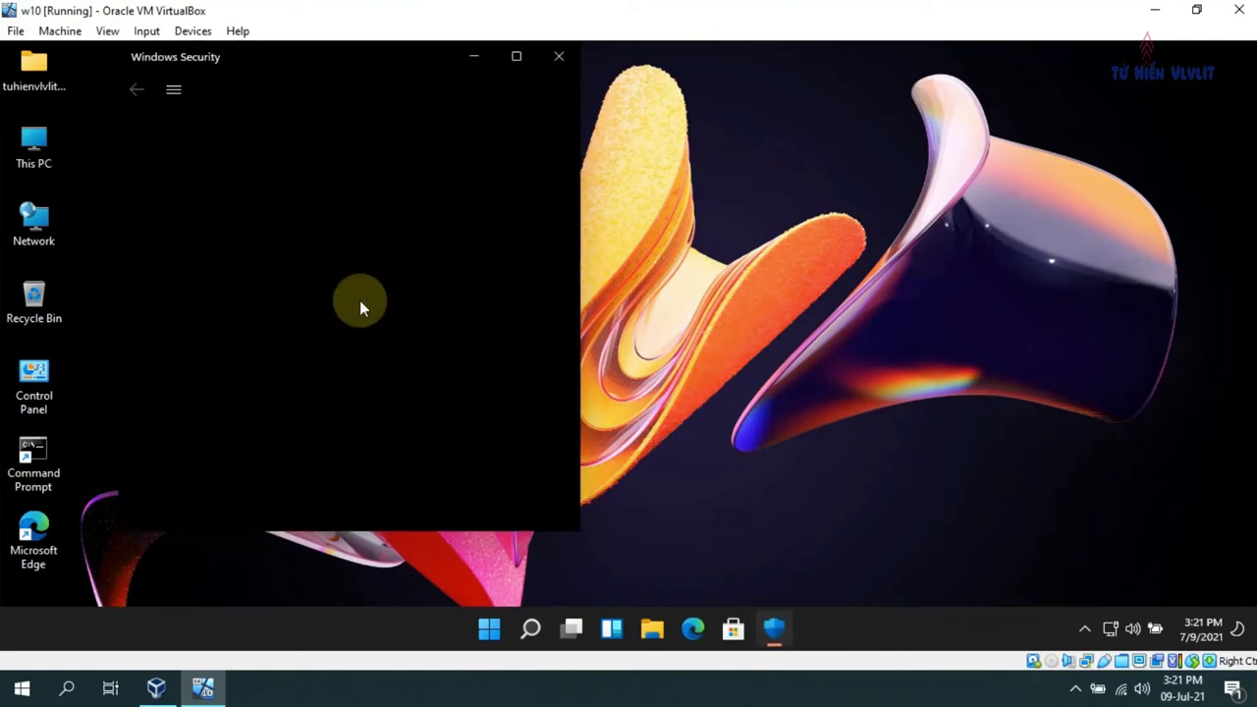
pyautogui.click(529, 56)
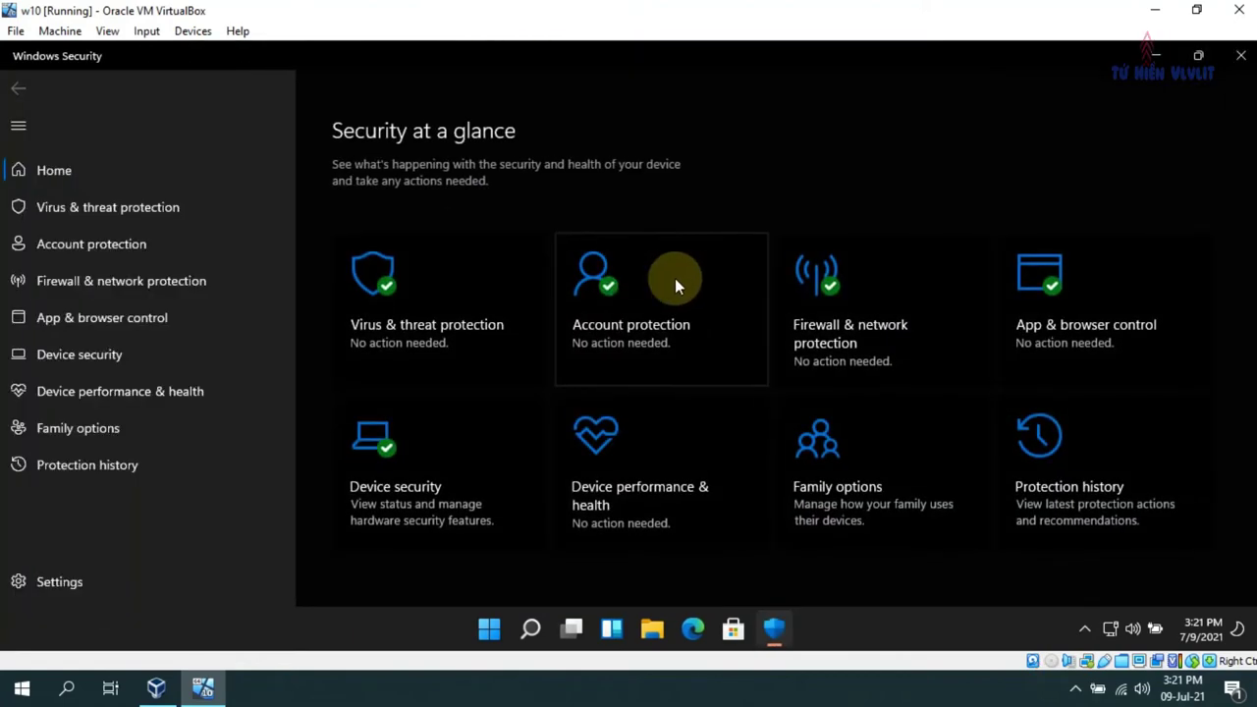
# - Review the Virus & threat protection settings and the Exclusions page without changing anything, and close Windows Security
pyautogui.click(390, 307)
pyautogui.scroll(-3, 517, 278)
pyautogui.scroll(1, 516, 278)
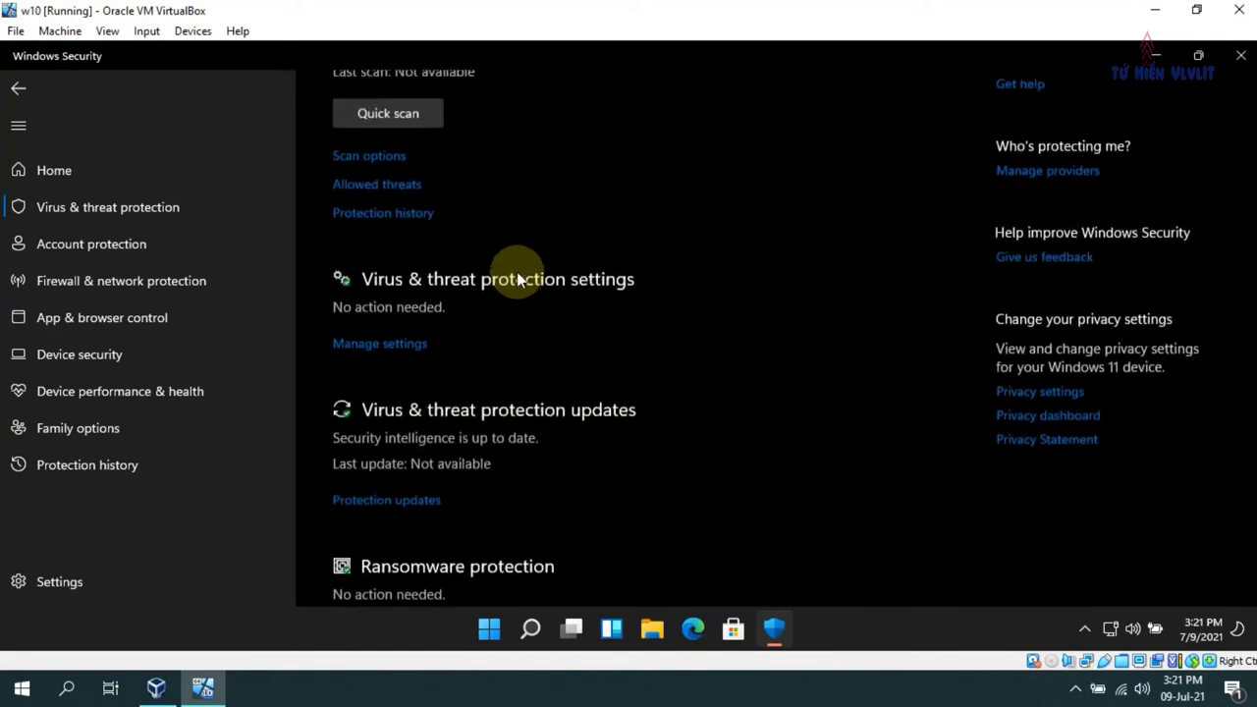
pyautogui.scroll(-1, 517, 278)
pyautogui.click(374, 265)
pyautogui.scroll(-7, 415, 316)
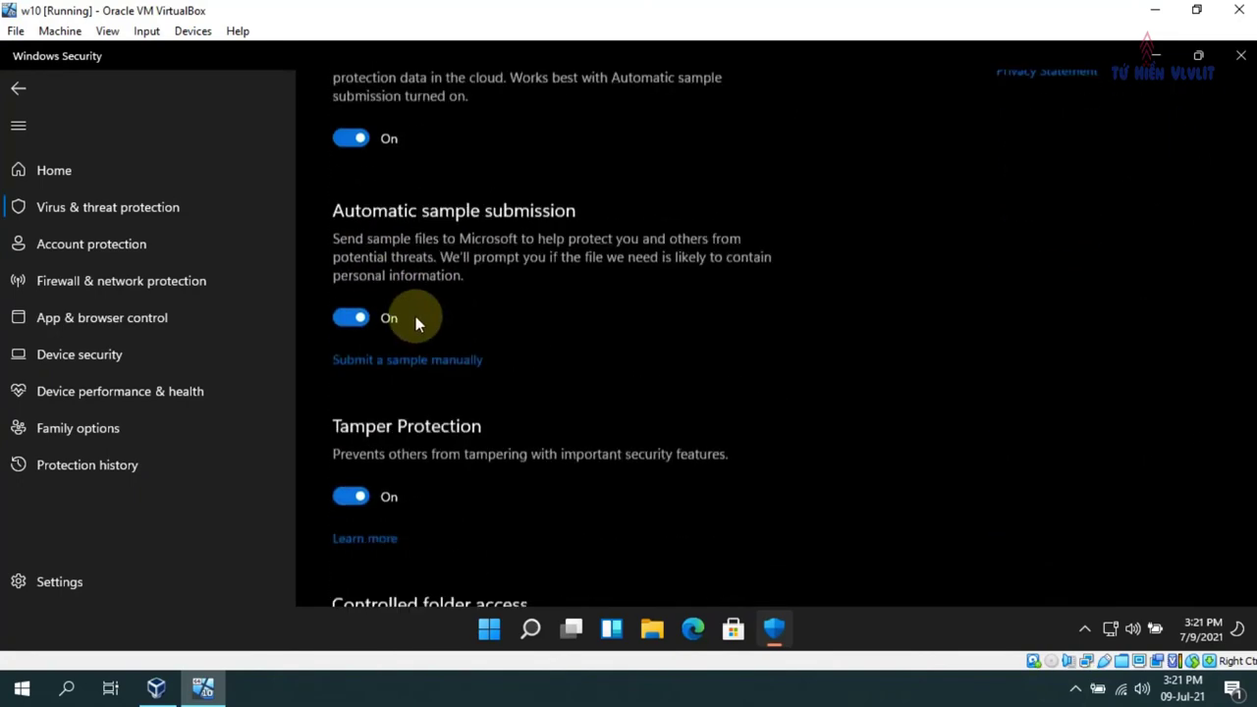
pyautogui.click(421, 551)
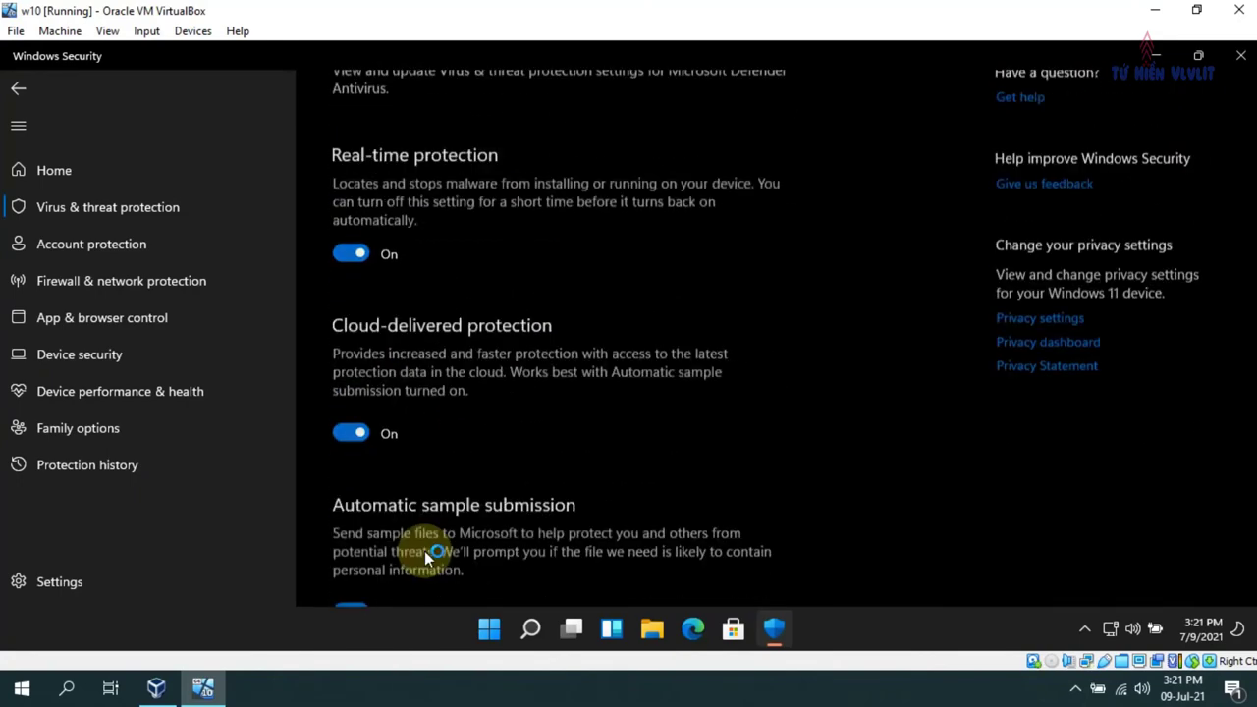
pyautogui.click(536, 475)
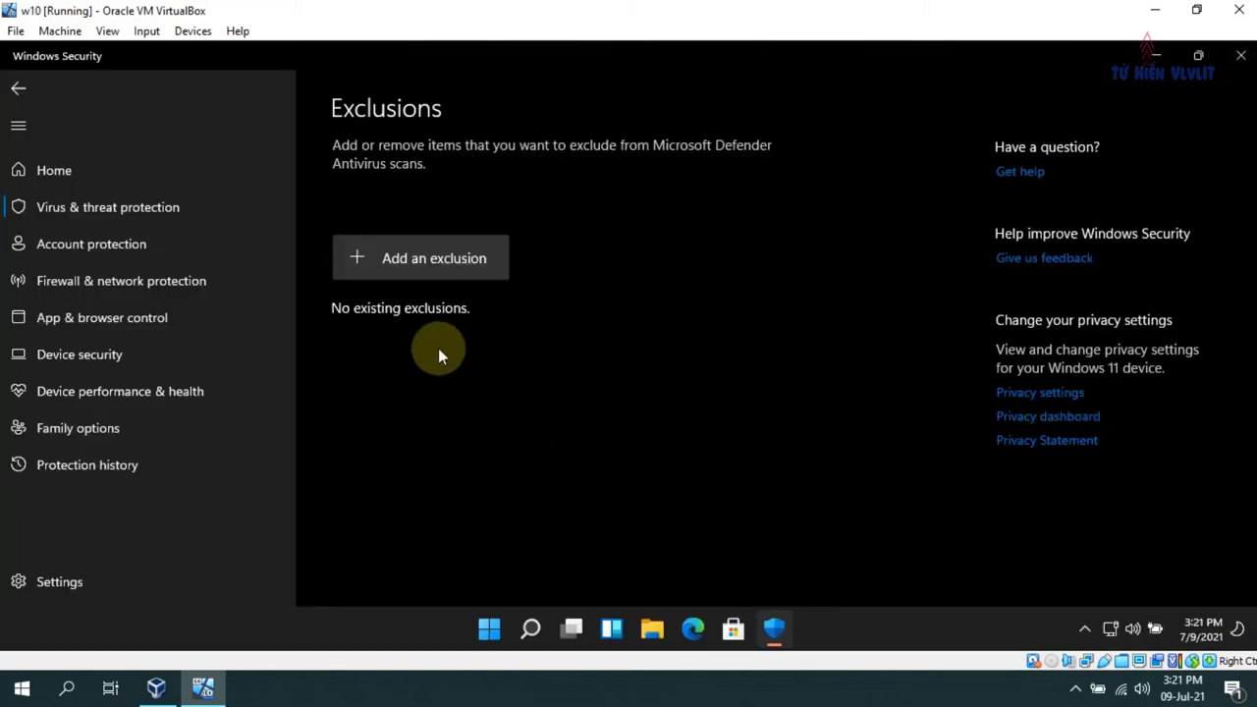
pyautogui.click(1204, 56)
pyautogui.click(483, 59)
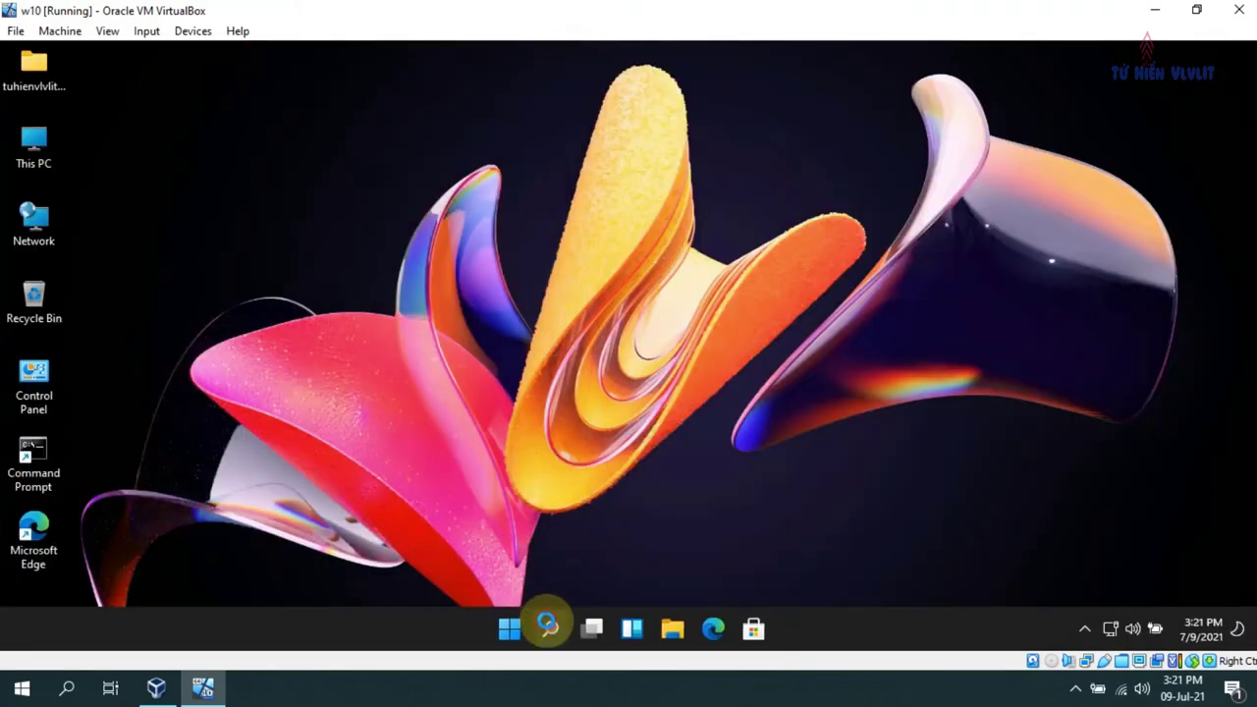
# - Find the User Account Control settings by searching for uac, set notifications to Never notify and apply the change
pyautogui.click(550, 628)
pyautogui.write('uac')
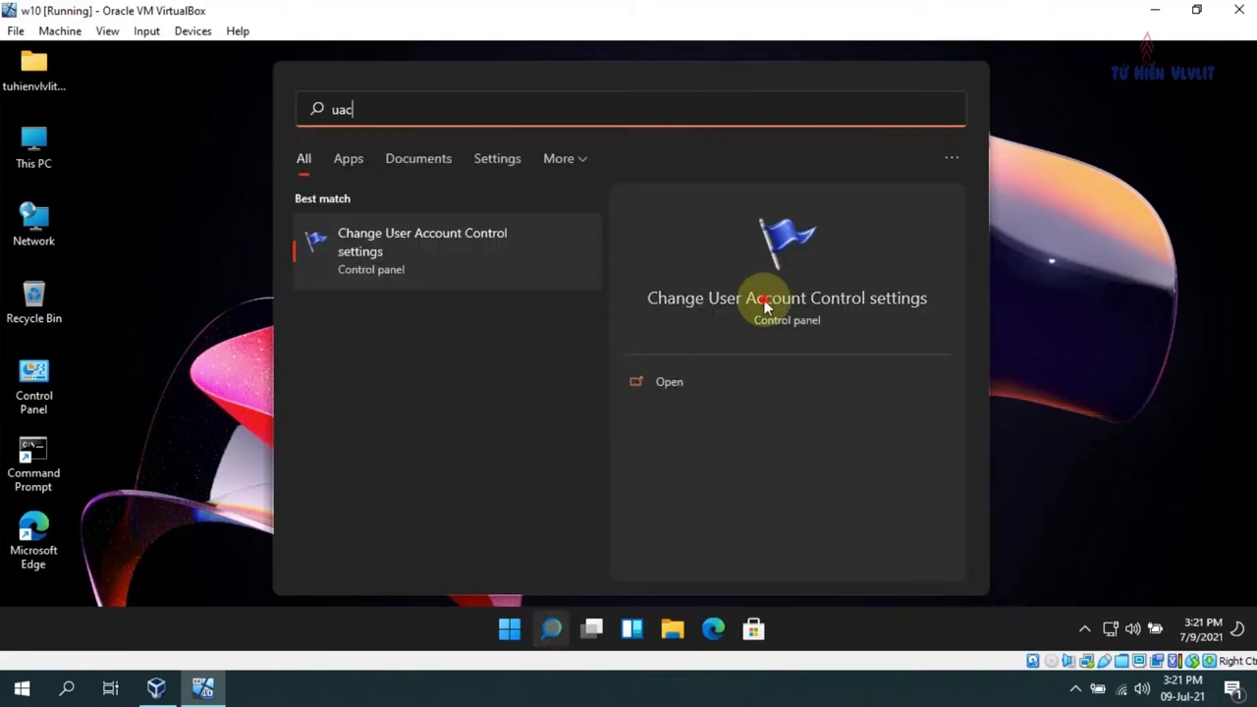
pyautogui.click(761, 300)
pyautogui.click(421, 404)
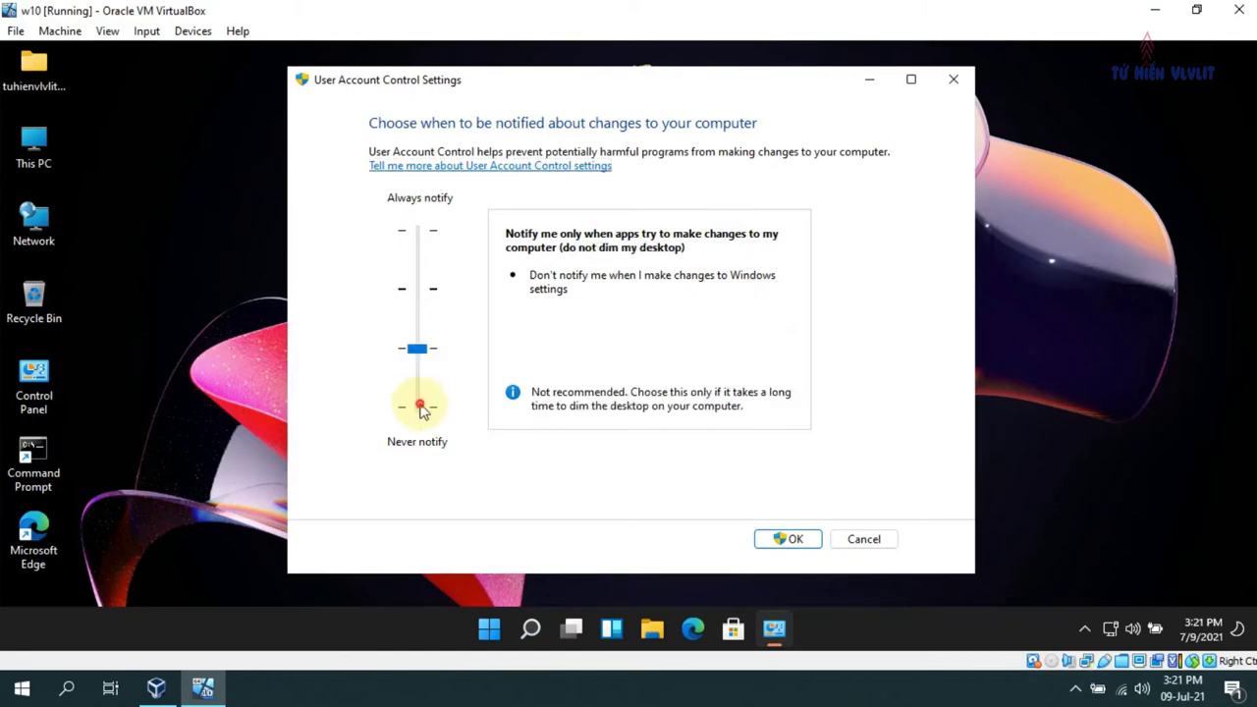
pyautogui.click(421, 404)
pyautogui.click(772, 533)
pyautogui.click(559, 478)
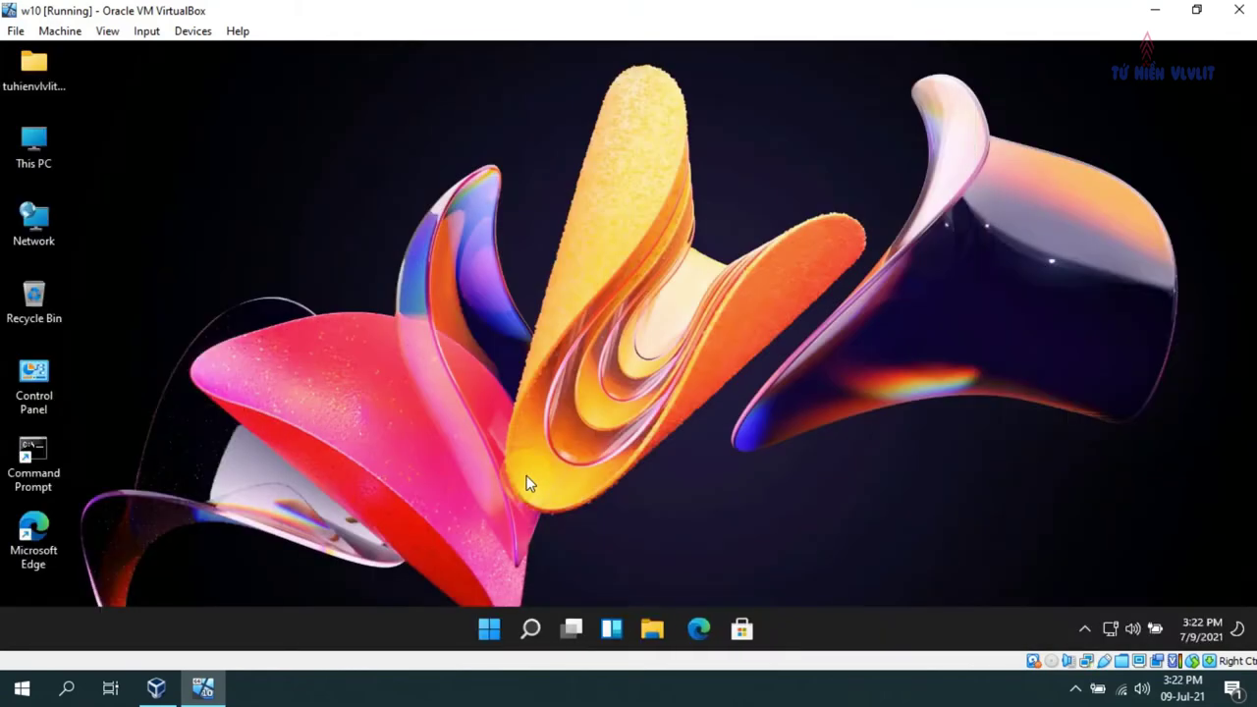
# - Refresh the desktop using the Refresh command in its extended context menu
pyautogui.rightClick(486, 388)
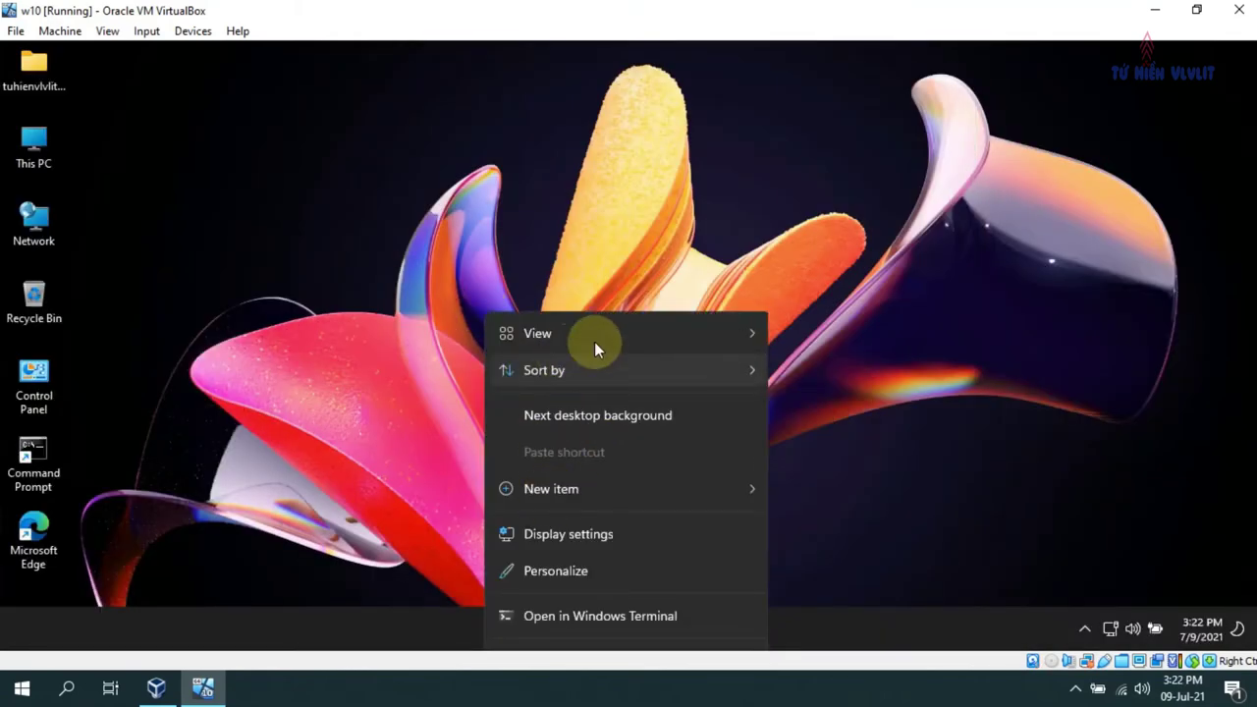
pyautogui.click(705, 166)
pyautogui.rightClick(465, 91)
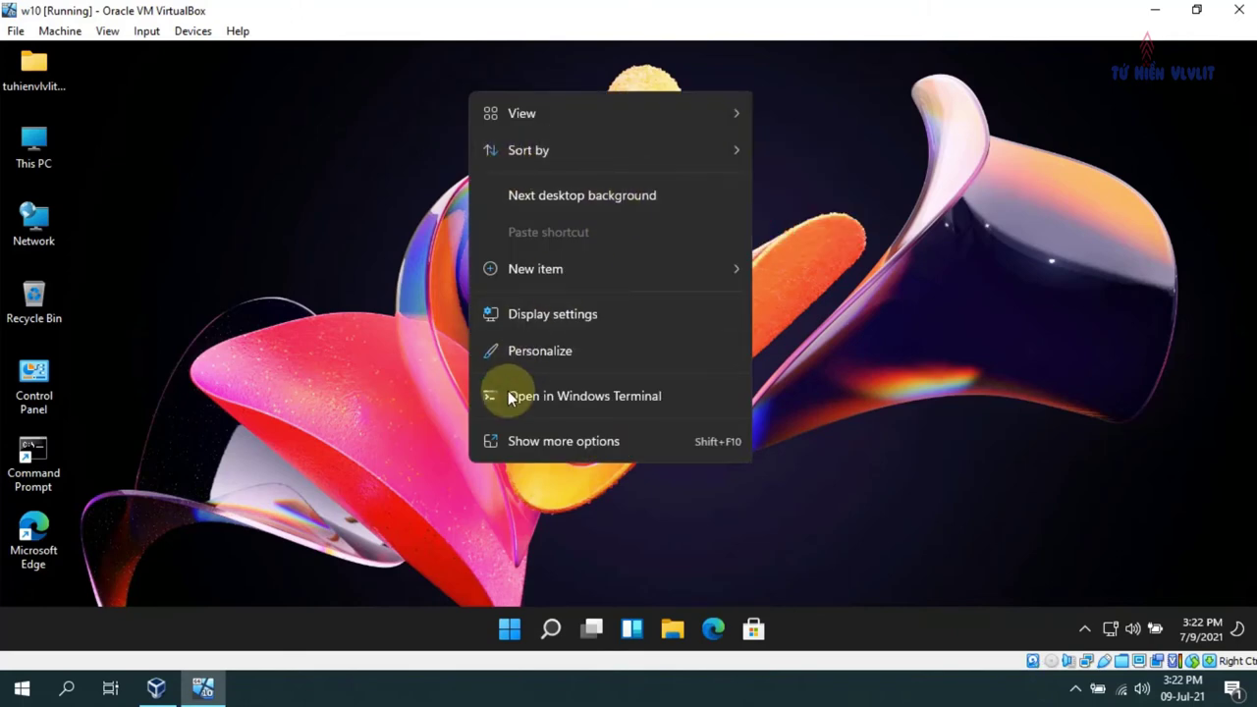
pyautogui.click(506, 442)
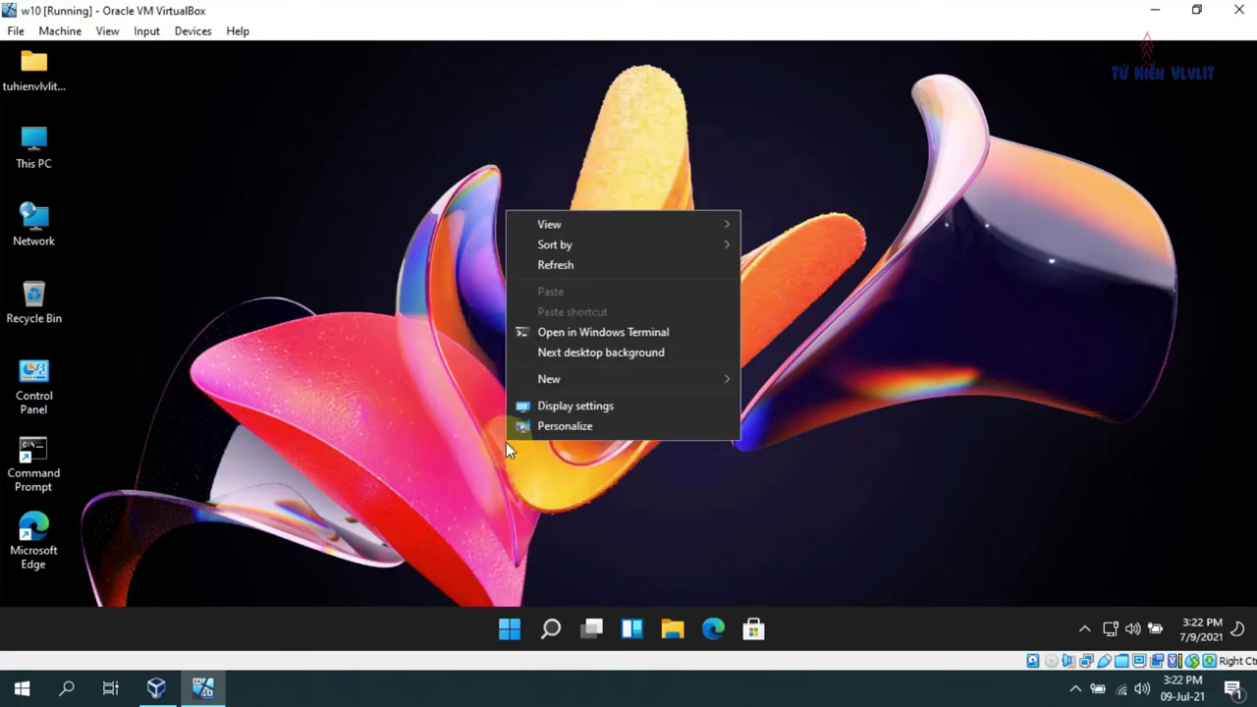
pyautogui.click(553, 263)
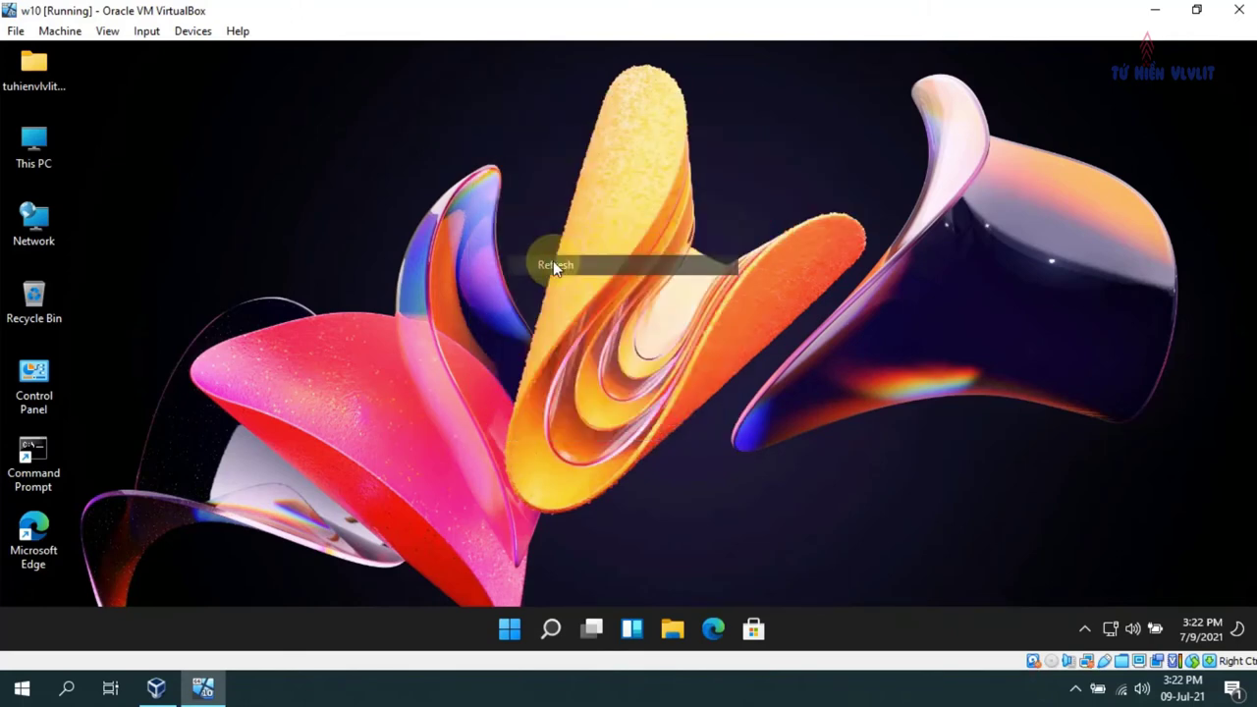
# - View the desktop's extended context menu once more, dismiss it, and refresh the desktop four times
pyautogui.rightClick(227, 240)
pyautogui.click(305, 588)
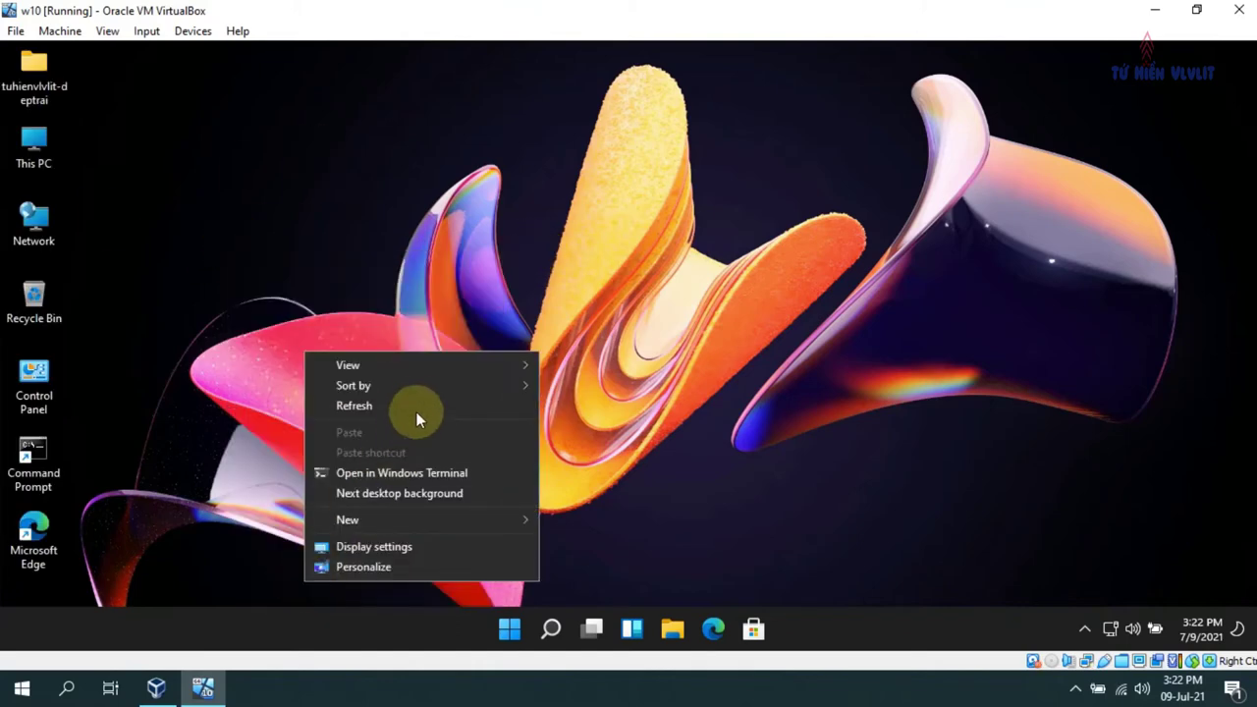
pyautogui.click(428, 192)
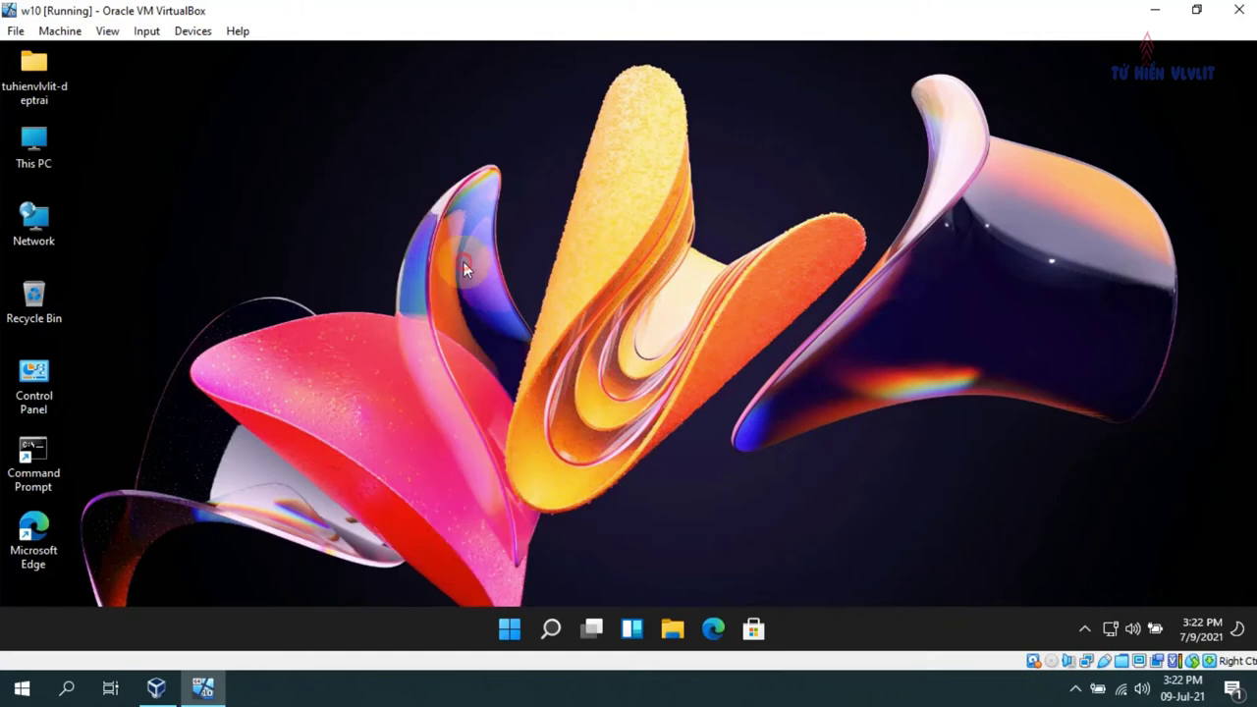
pyautogui.press('F5')
pyautogui.press('F5')
pyautogui.press('F5')
pyautogui.press('F5')
# - Check the hidden notification icons, and open Video Editor from the recommended apps and close it
pyautogui.click(1084, 629)
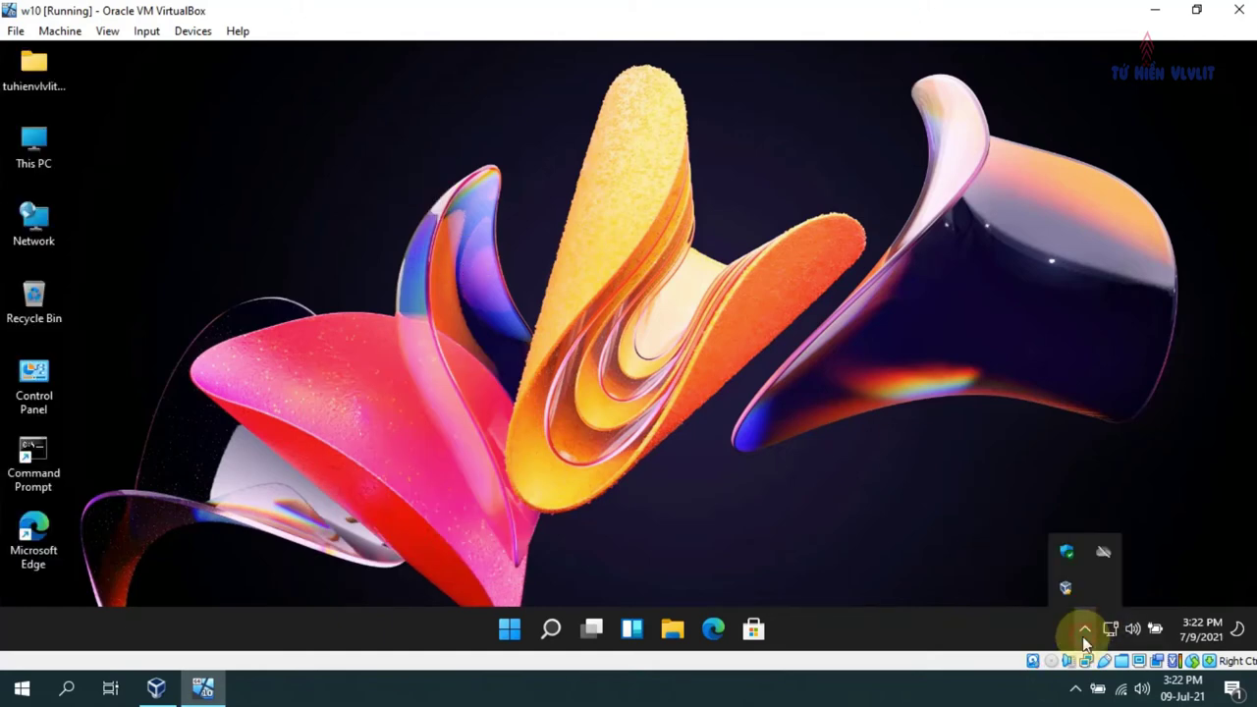
pyautogui.click(1084, 628)
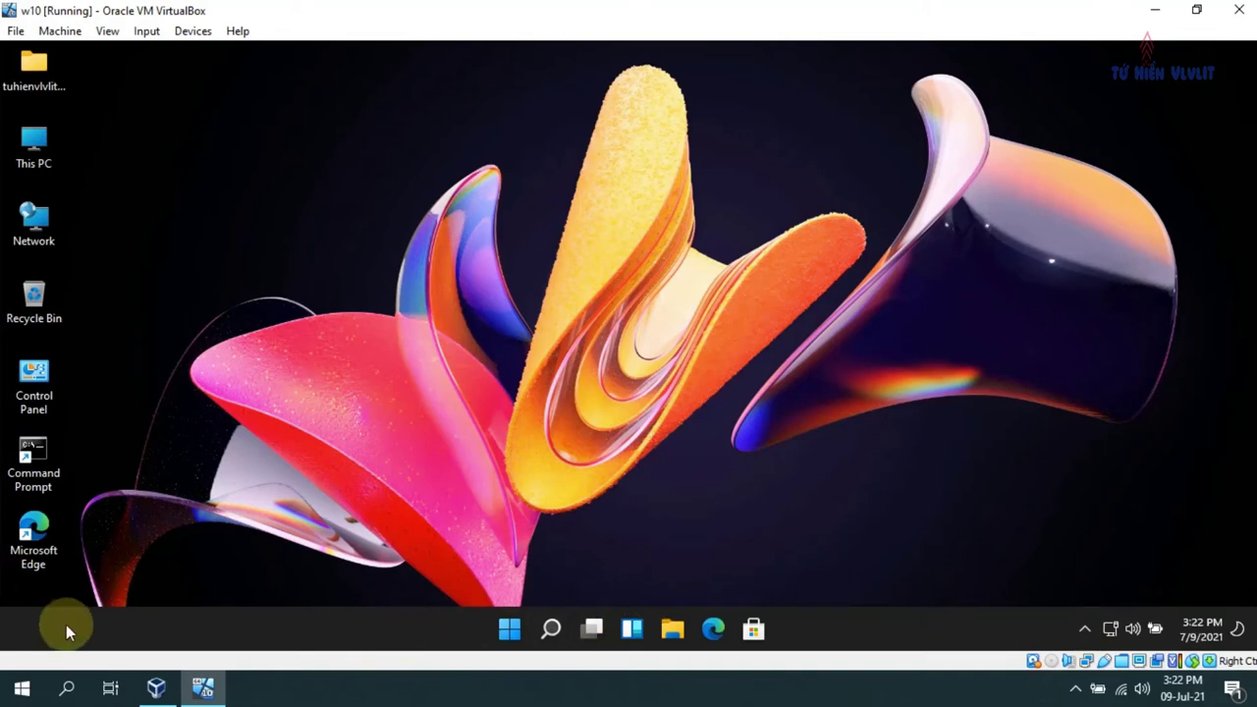
pyautogui.click(520, 632)
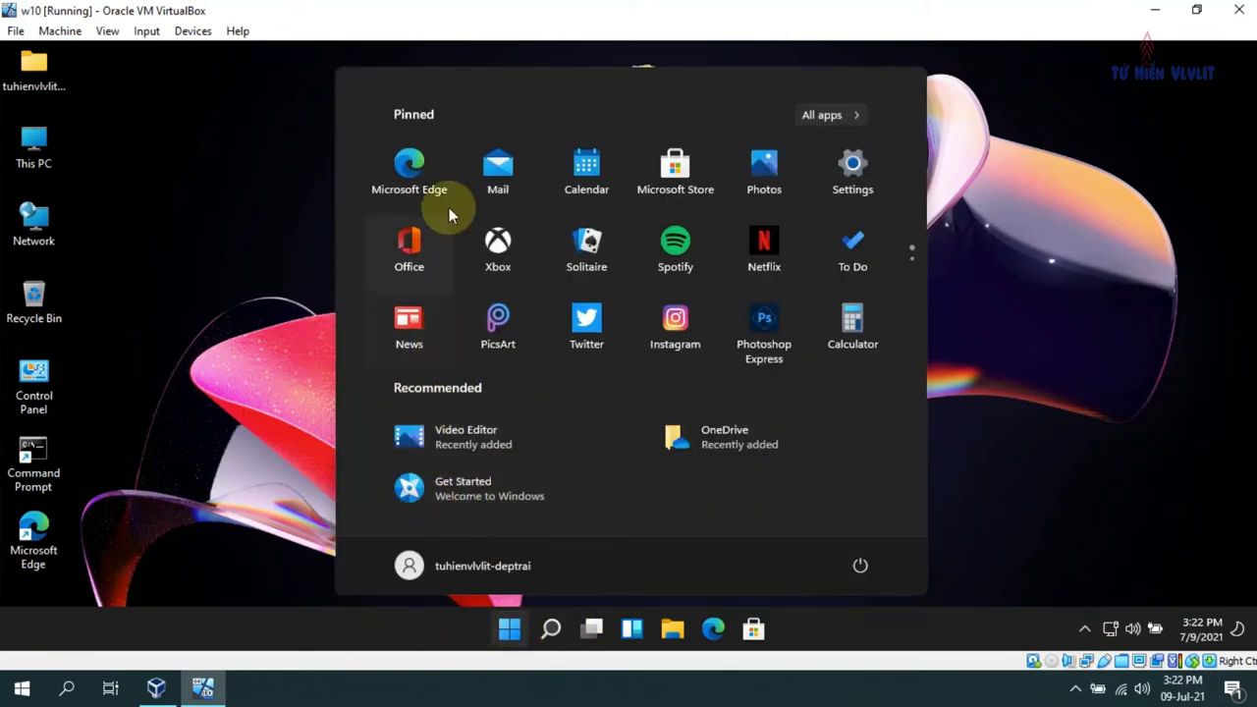
pyautogui.click(449, 445)
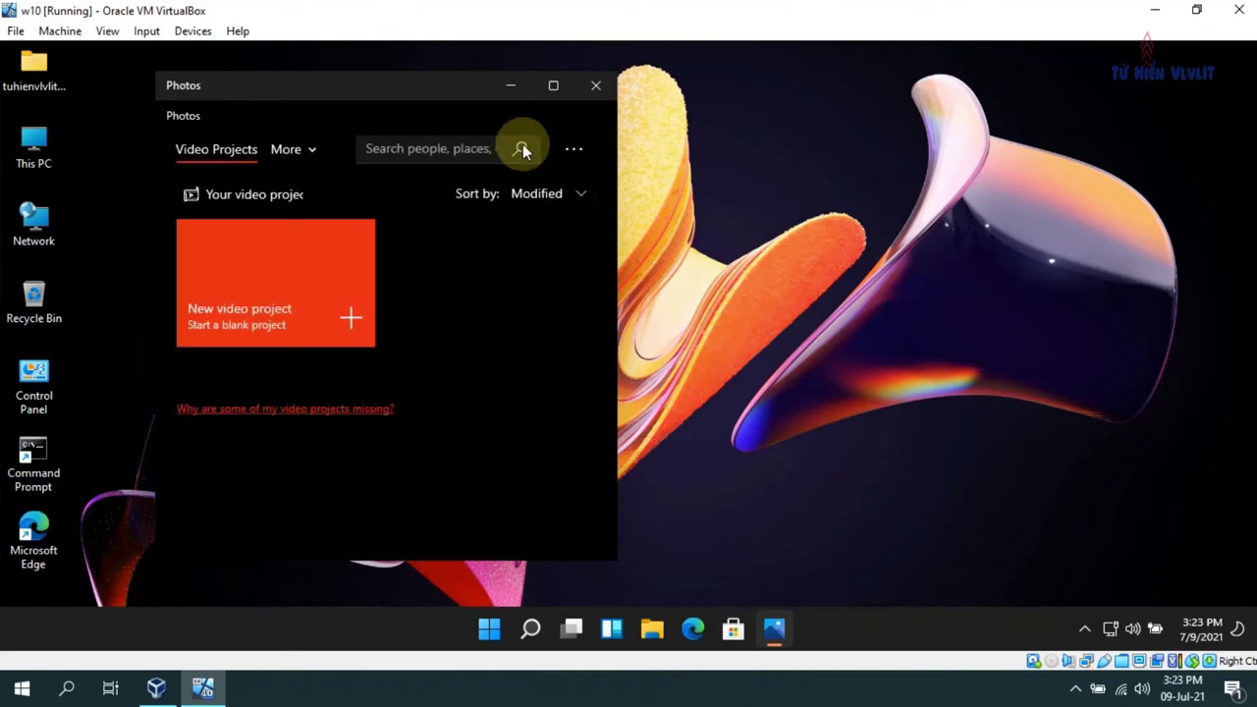
pyautogui.click(601, 87)
# - Look at the desktop context menu's Sort by choices and dismiss the menu without choosing one
pyautogui.rightClick(408, 149)
pyautogui.moveTo(477, 203)
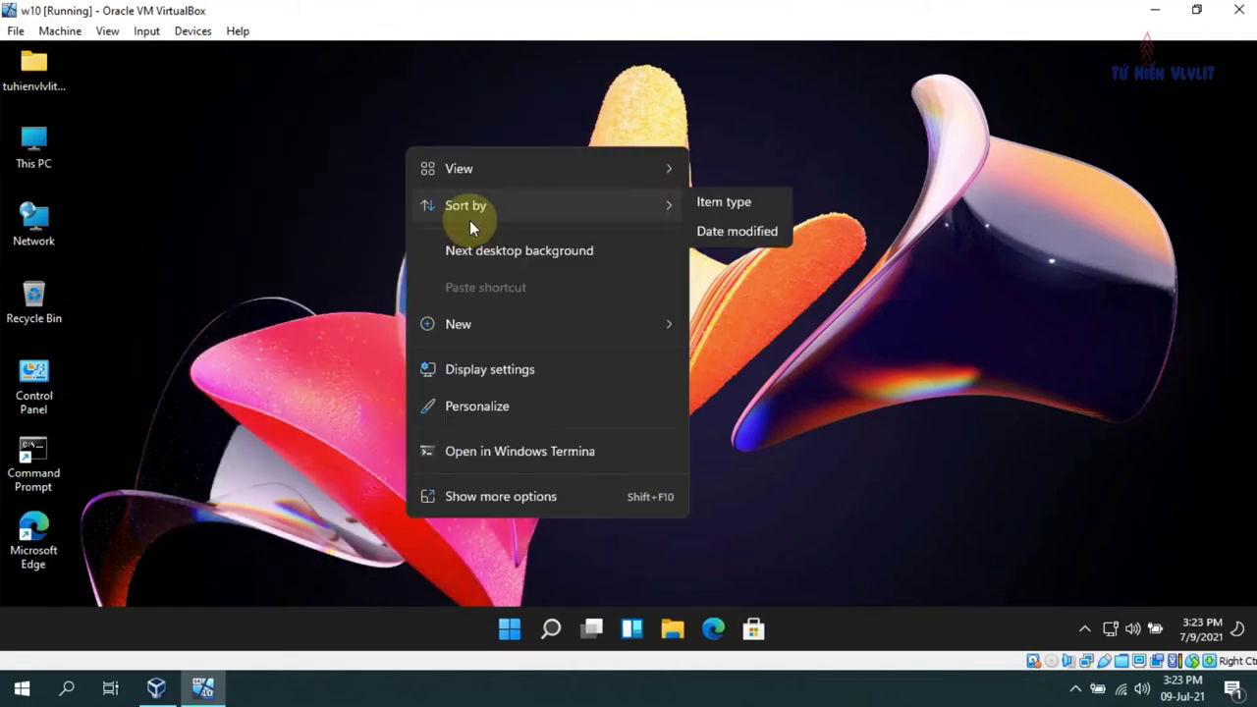
pyautogui.click(339, 142)
# - Open the user's profile folder from the desktop, view Downloads and Documents, and close the window
pyautogui.doubleClick(39, 74)
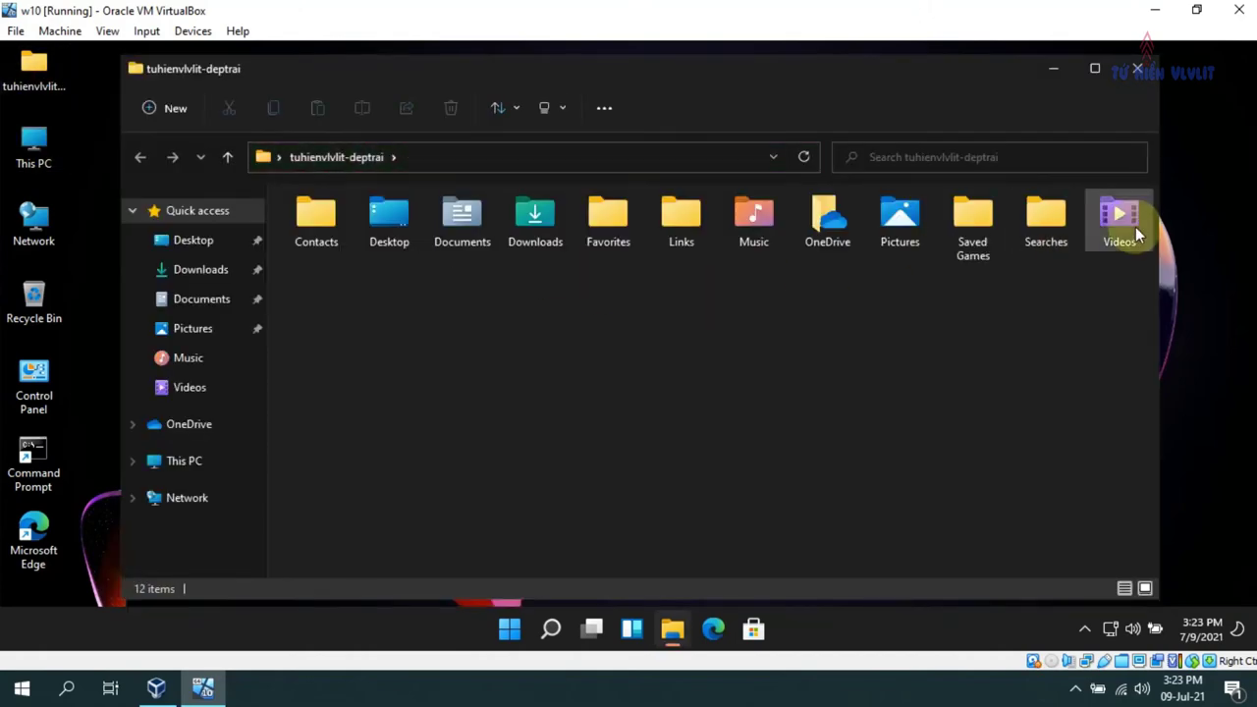
pyautogui.click(195, 278)
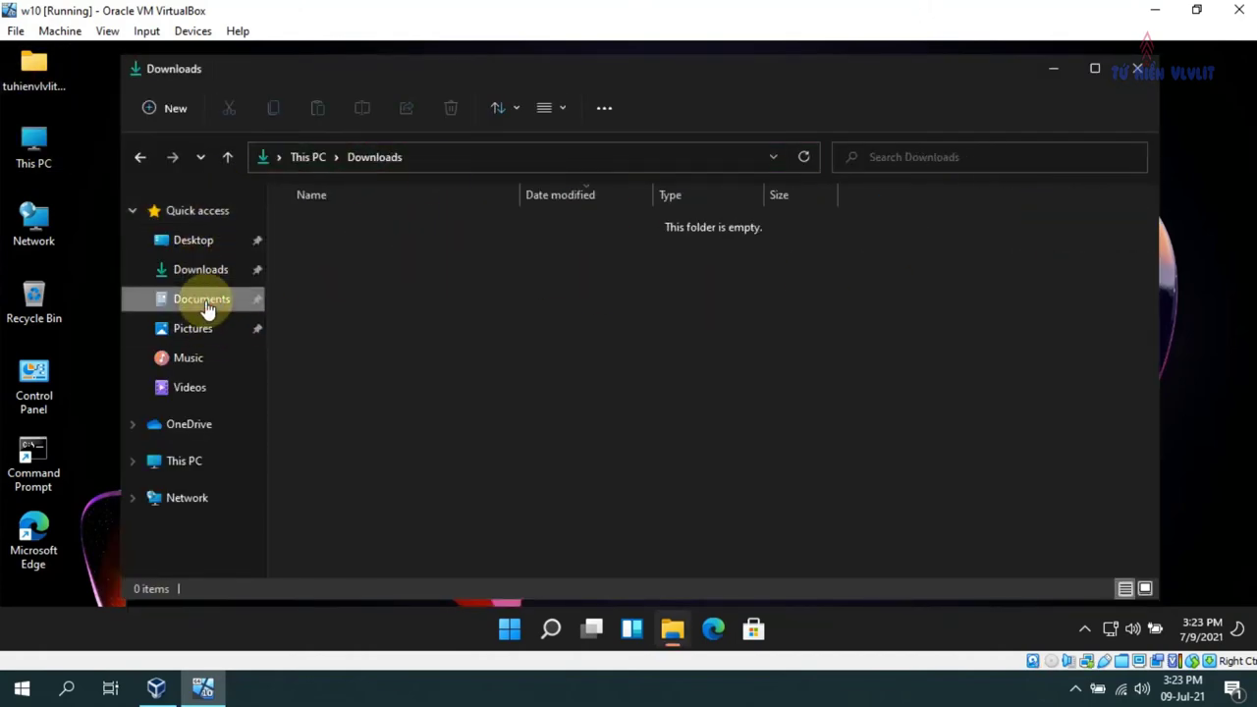
pyautogui.click(202, 301)
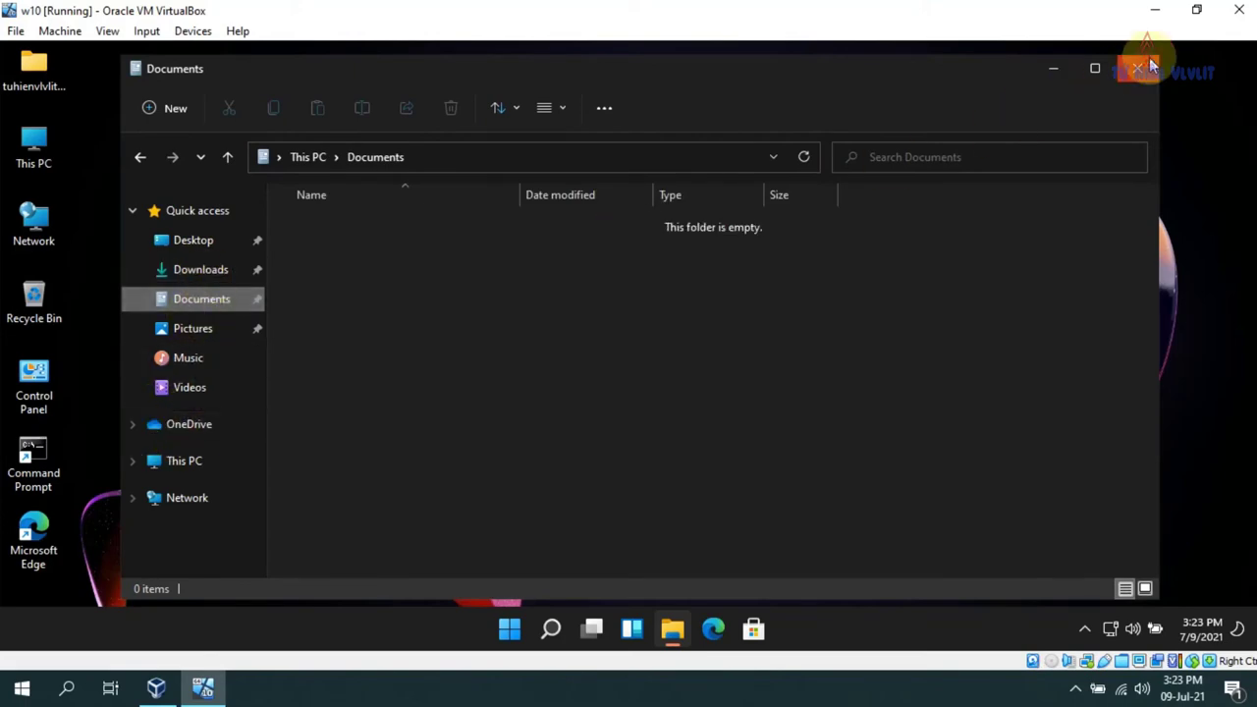
pyautogui.click(1139, 68)
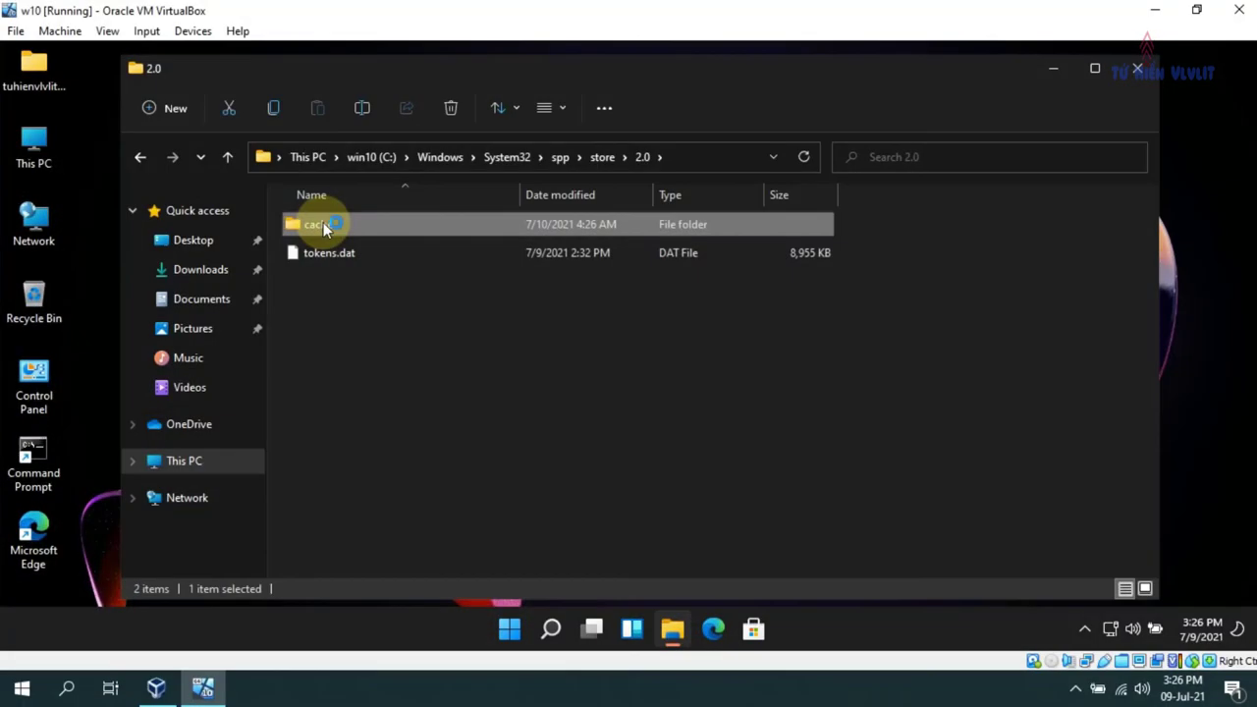
# - View the cache folder under spp\store\2.0, and go to the 0409 folder in System32\slmgr
pyautogui.doubleClick(323, 222)
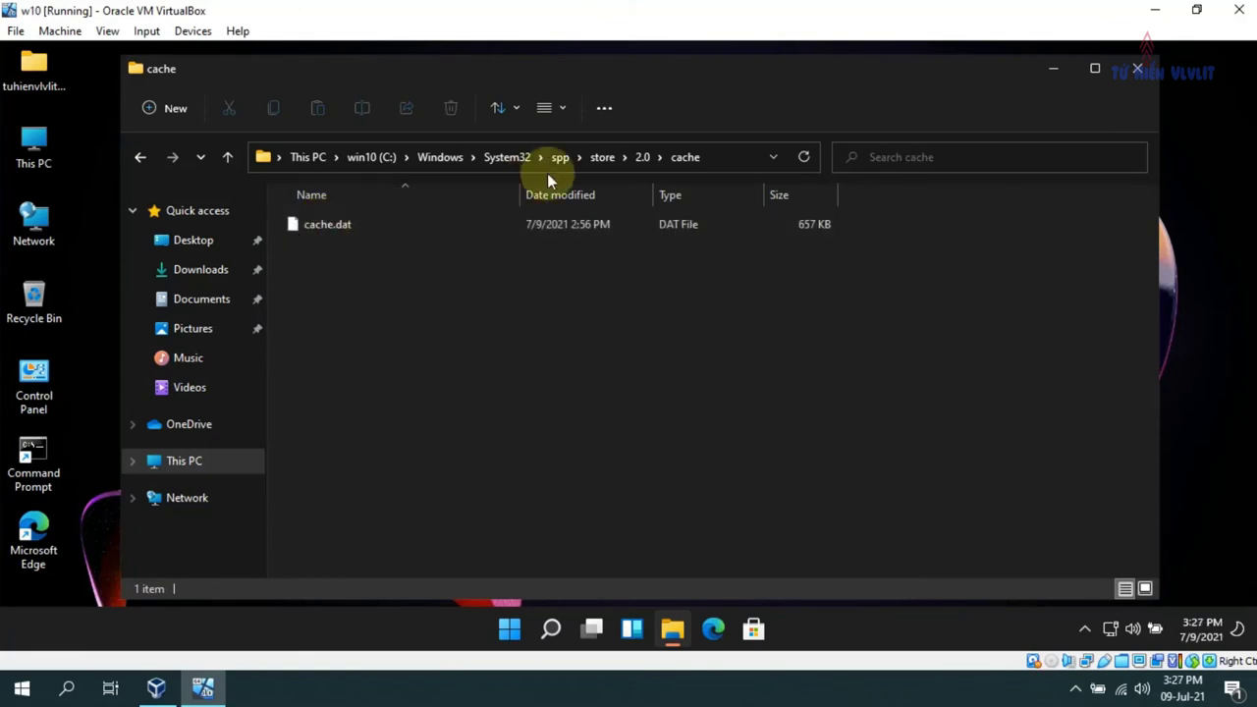
pyautogui.click(507, 158)
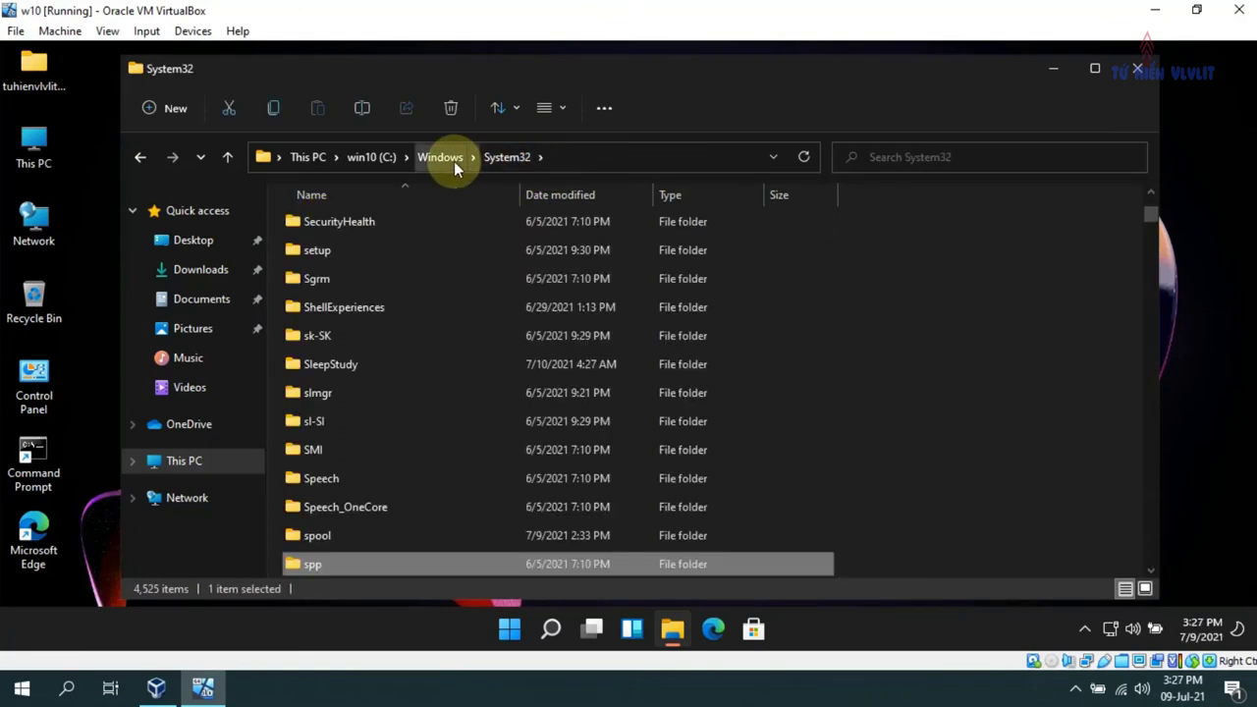
pyautogui.doubleClick(321, 397)
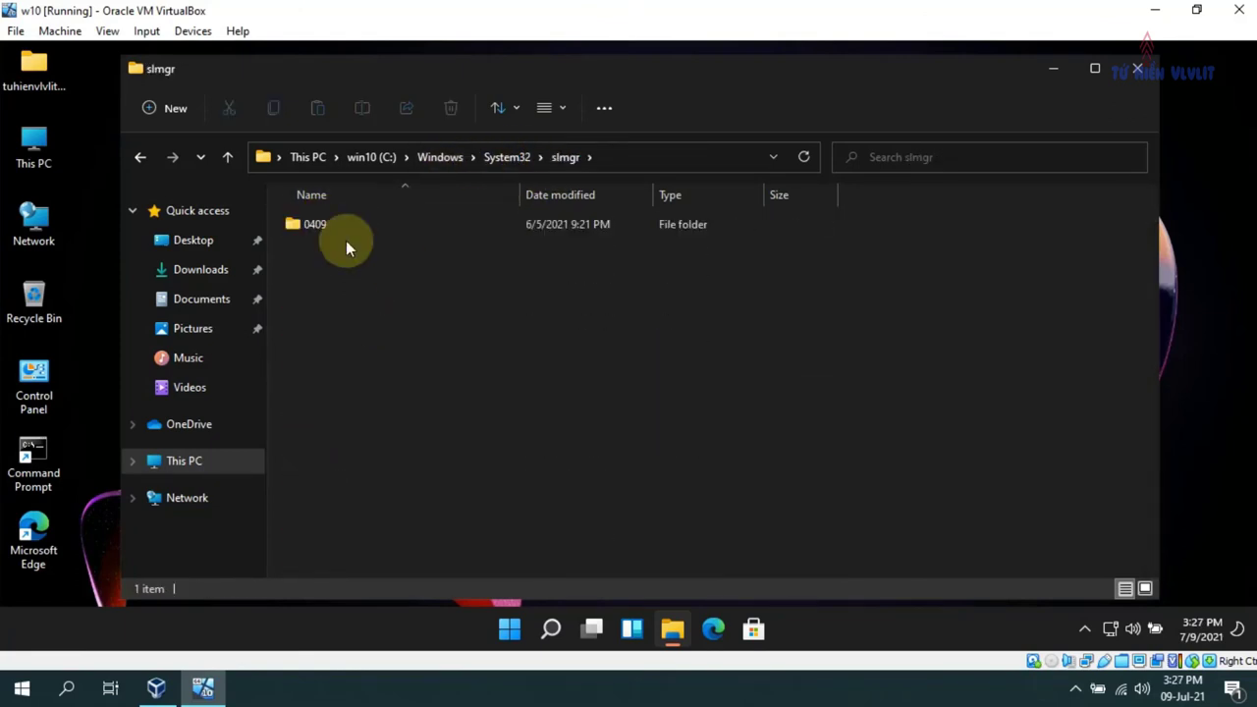
pyautogui.click(315, 224)
pyautogui.doubleClick(314, 224)
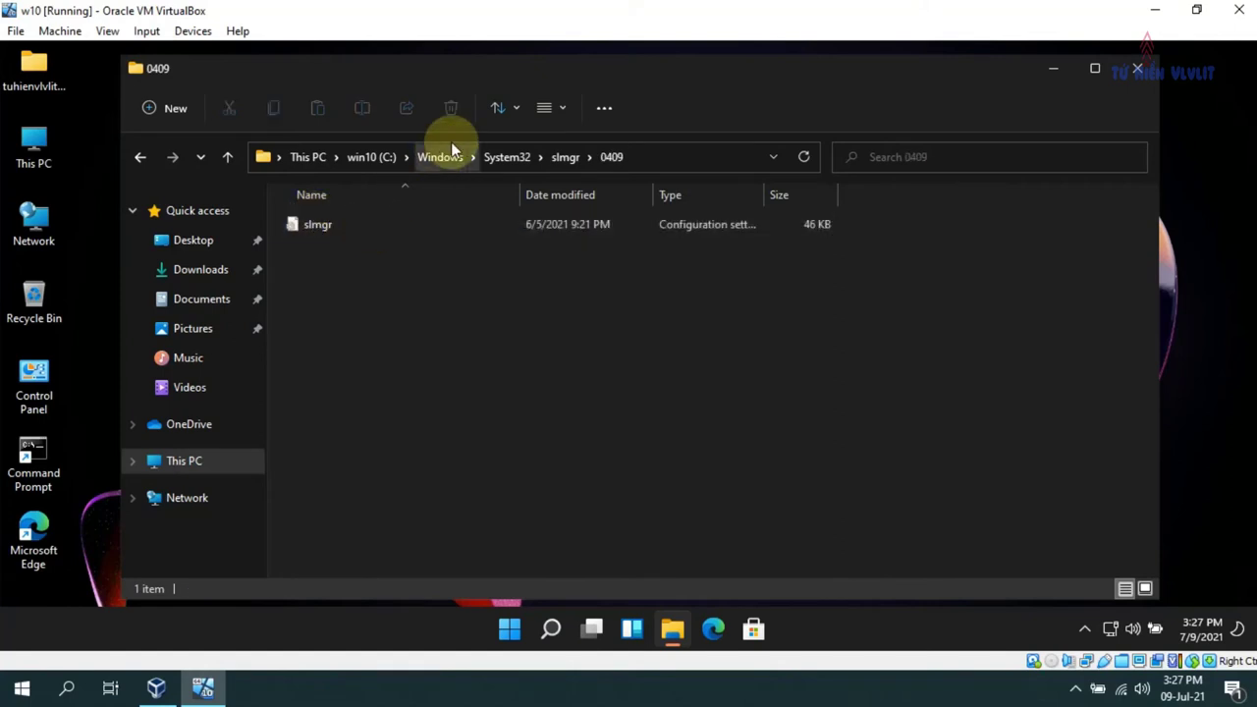
# - Open the slmgr configuration file in Notepad, read through to its end, and close Notepad
pyautogui.click(317, 224)
pyautogui.rightClick(318, 223)
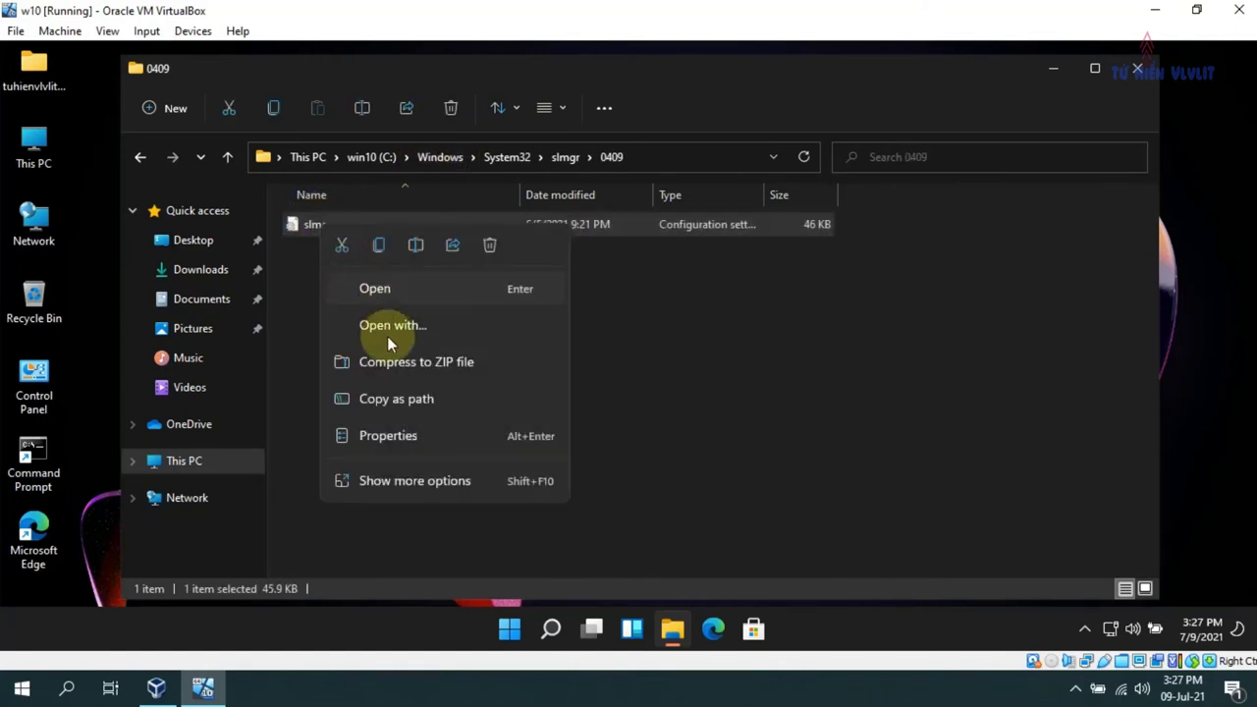
pyautogui.moveTo(414, 324)
pyautogui.click(634, 325)
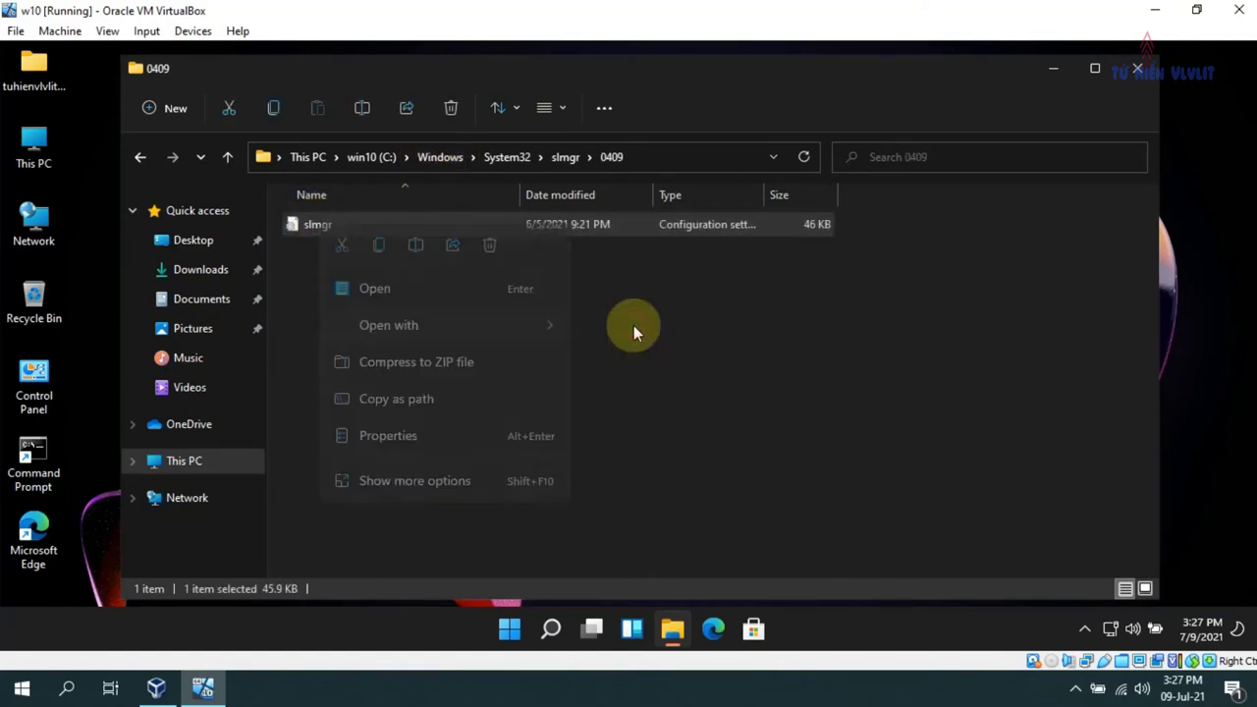
pyautogui.scroll(-20, 629, 314)
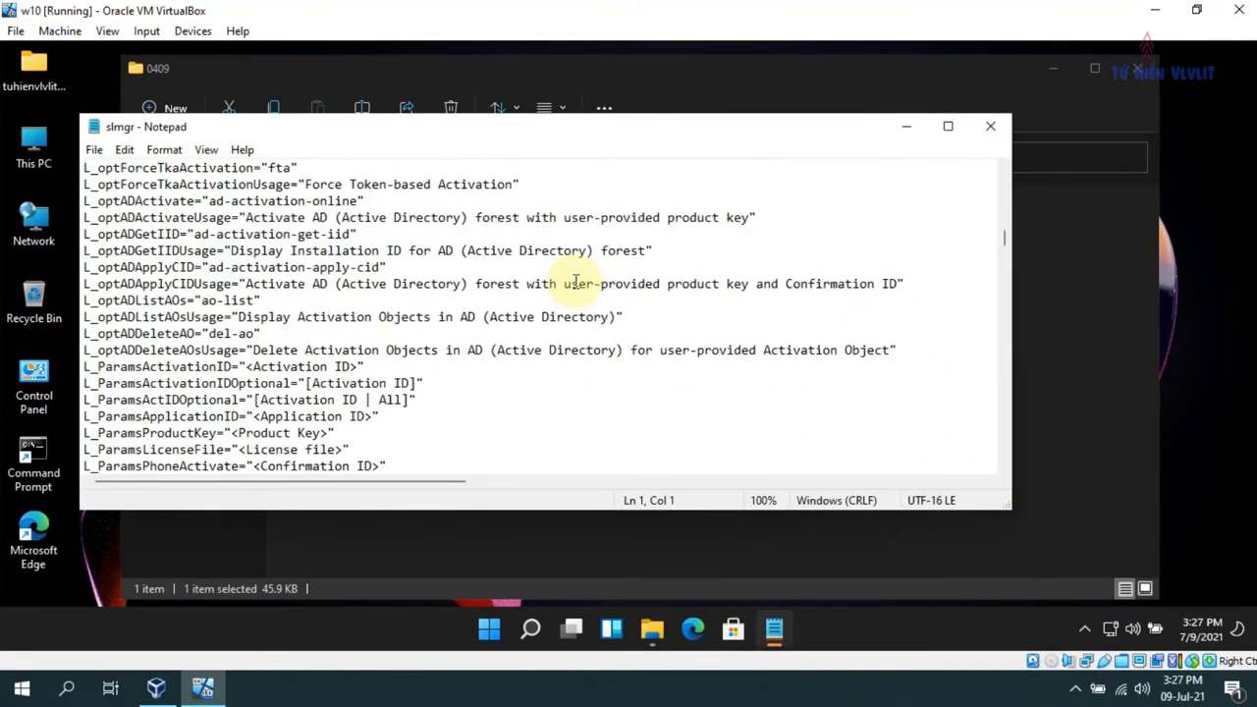
pyautogui.scroll(-20, 578, 282)
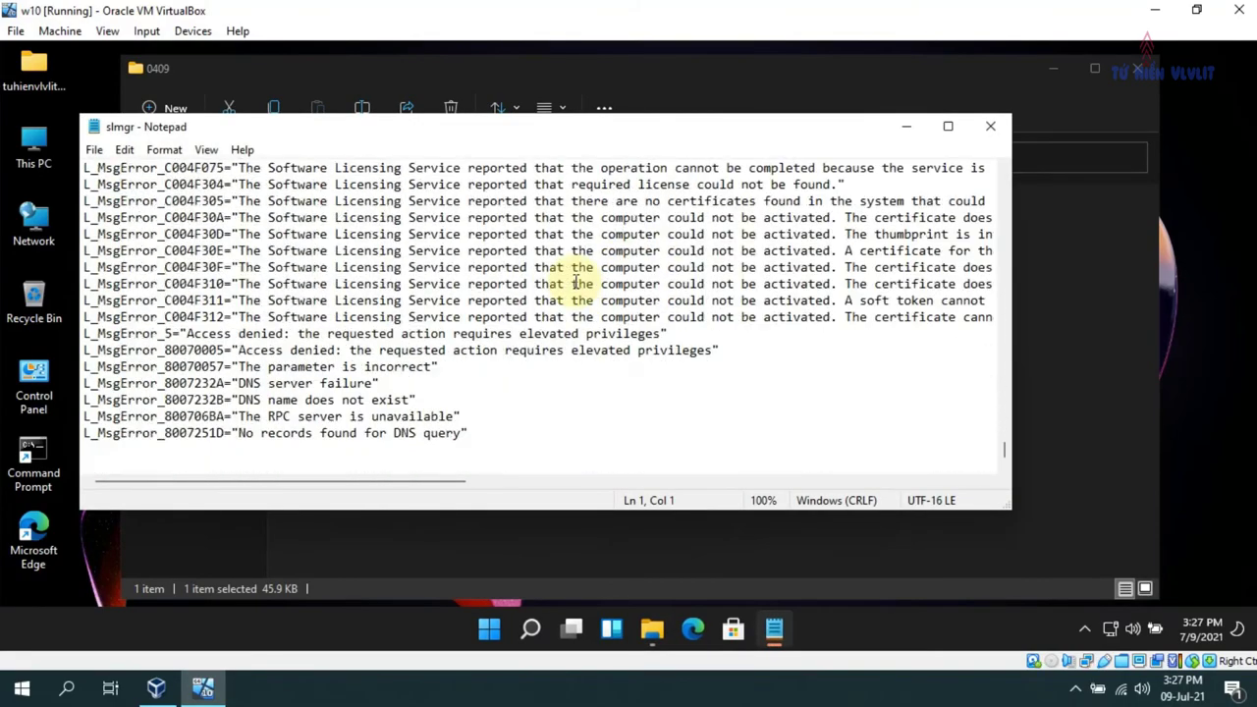
pyautogui.click(990, 130)
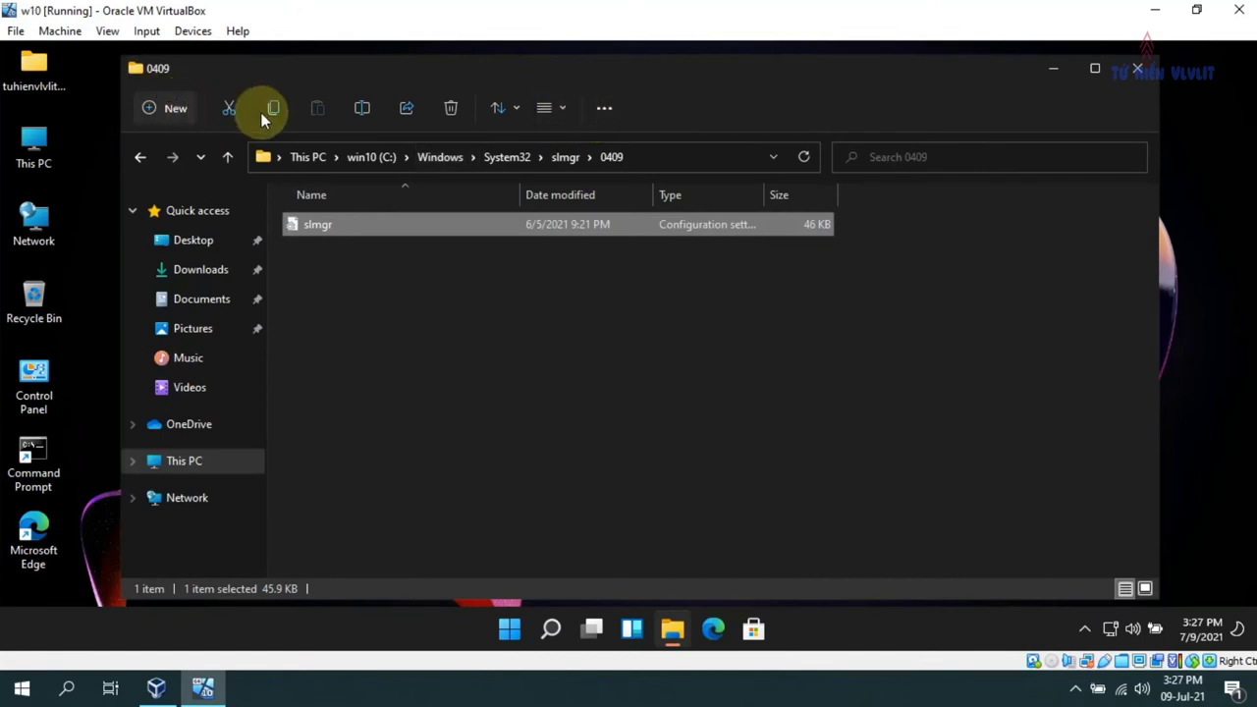
# - Set the folder options to show hidden files, empty drives, known file extensions, folder merge conflicts and protected operating system files
pyautogui.click(604, 109)
pyautogui.click(512, 342)
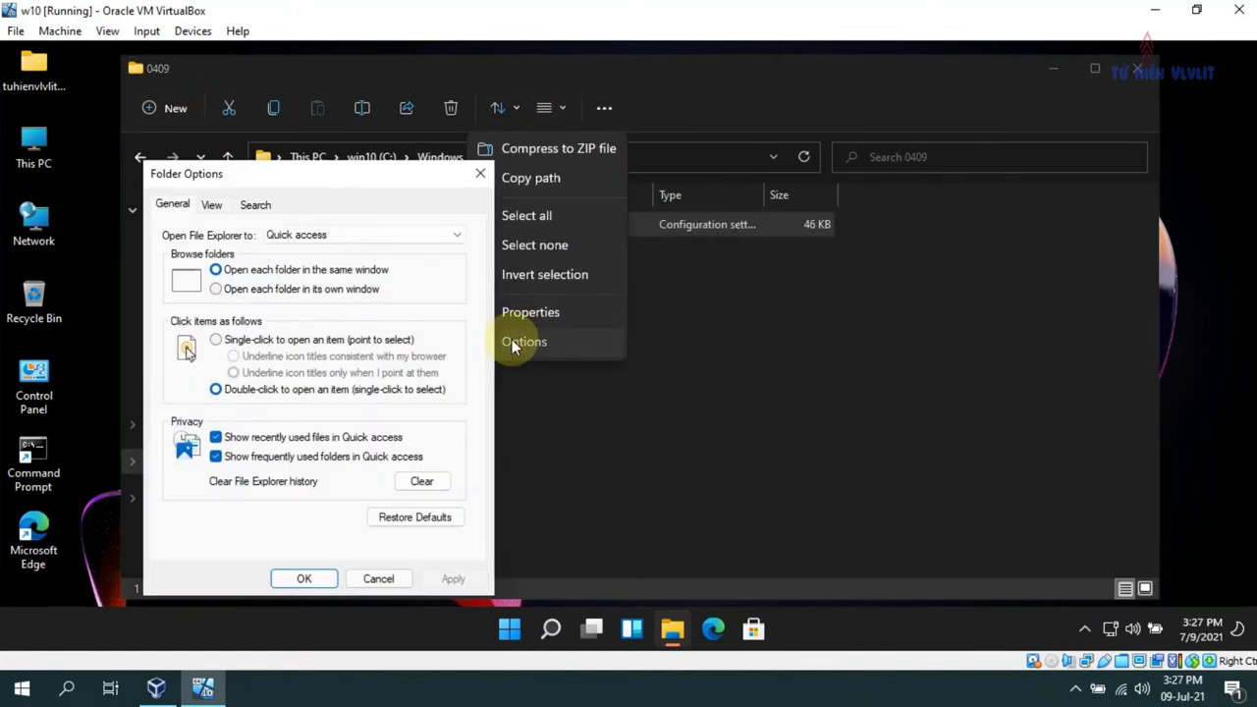
pyautogui.click(211, 204)
pyautogui.scroll(-2, 229, 417)
pyautogui.click(218, 387)
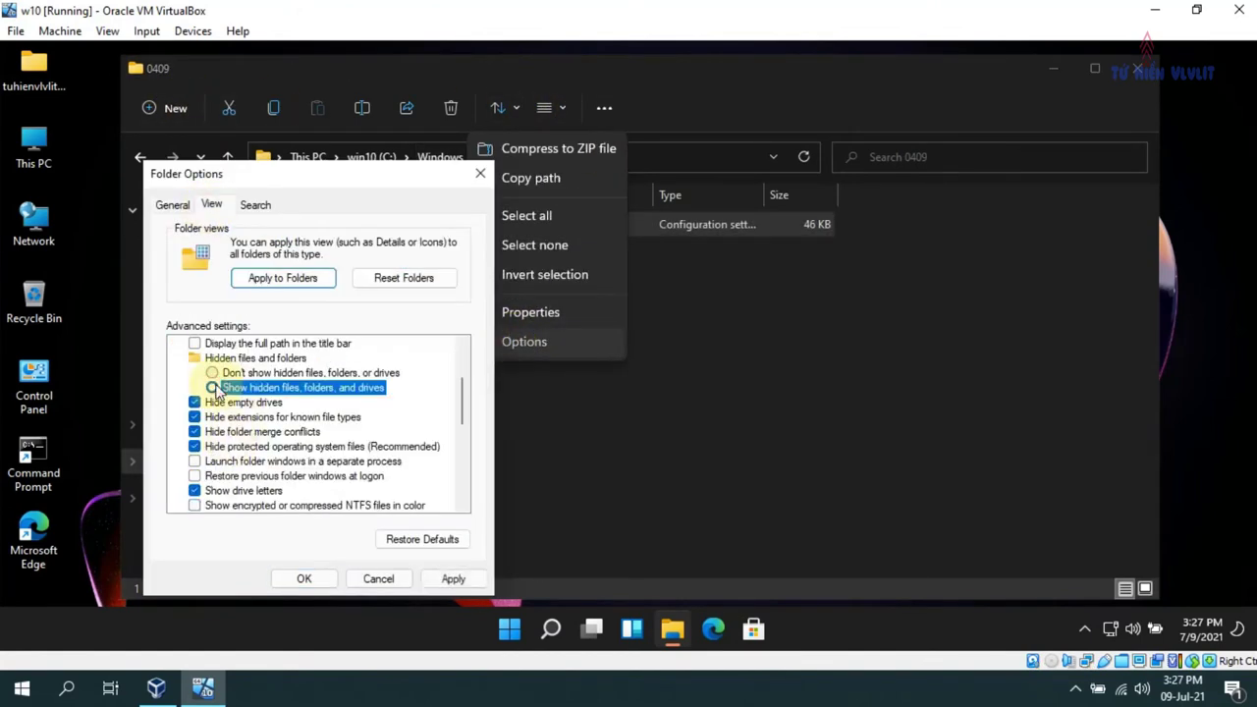
pyautogui.click(219, 402)
pyautogui.click(218, 417)
pyautogui.click(218, 431)
pyautogui.click(218, 446)
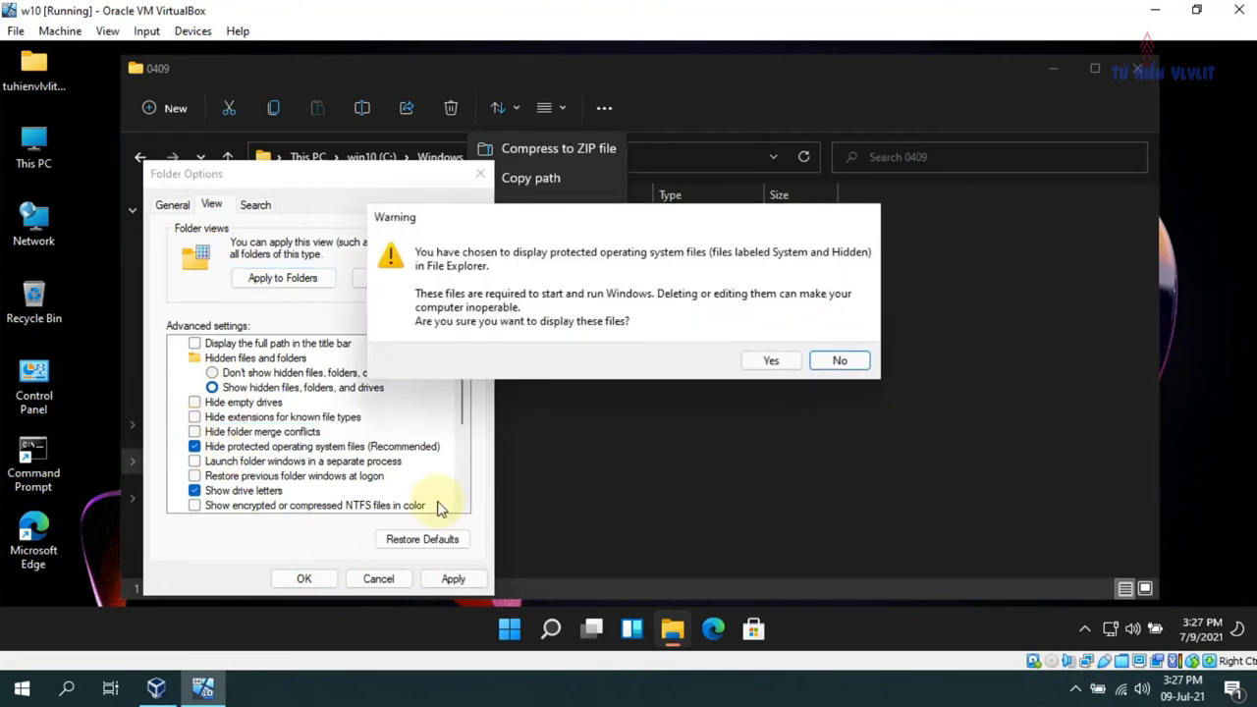
pyautogui.click(771, 361)
pyautogui.click(305, 579)
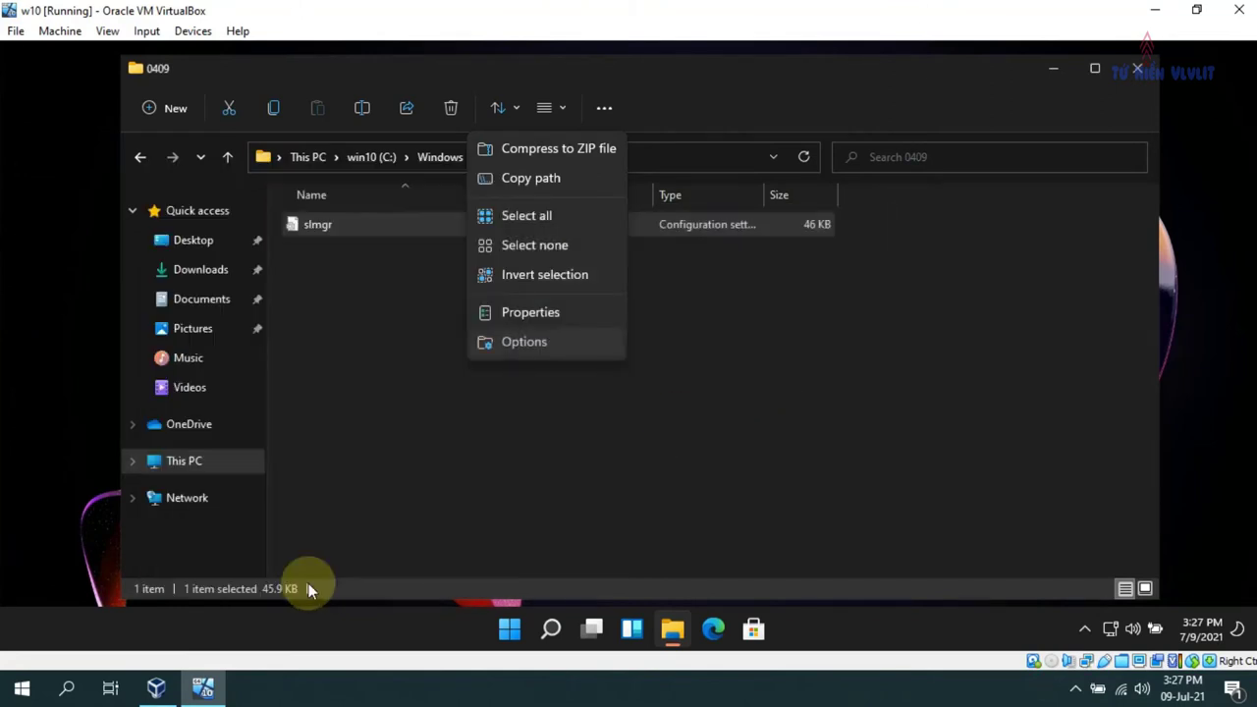
# - Examine the contents of the win10 (C:) drive, including hidden items, and open its Boot folder
pyautogui.click(179, 464)
pyautogui.doubleClick(408, 365)
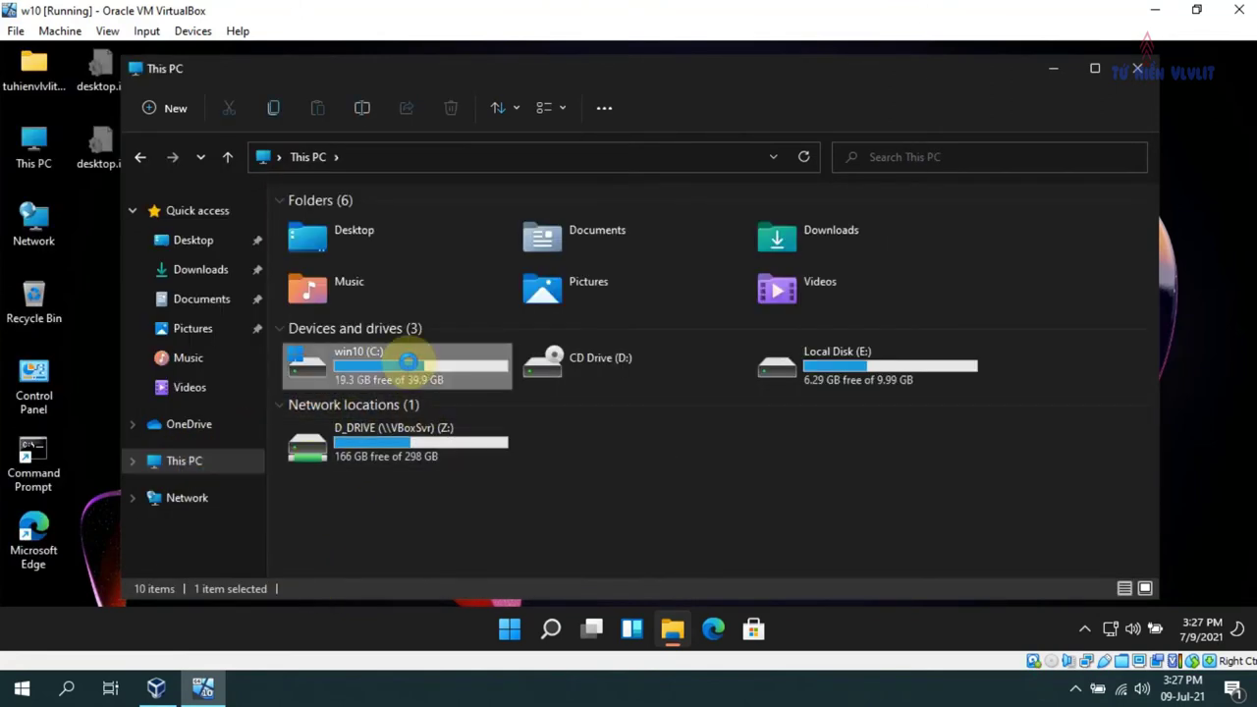
pyautogui.scroll(-2, 447, 341)
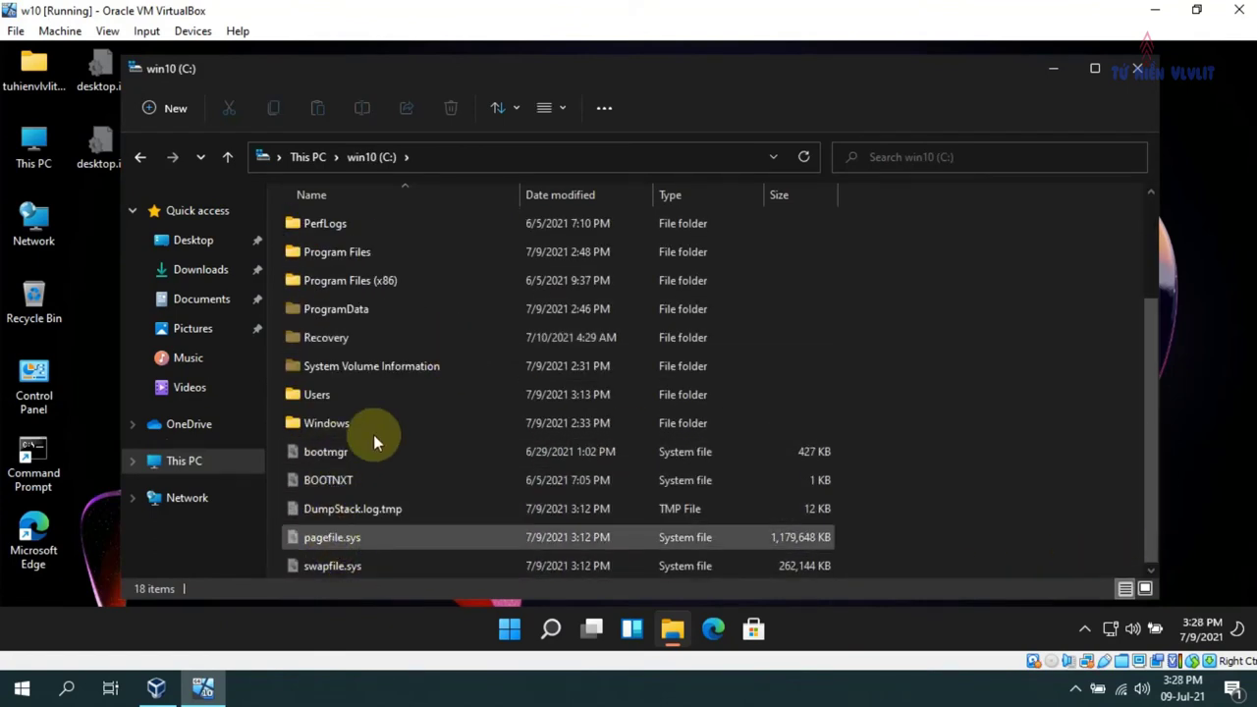
pyautogui.scroll(2, 376, 428)
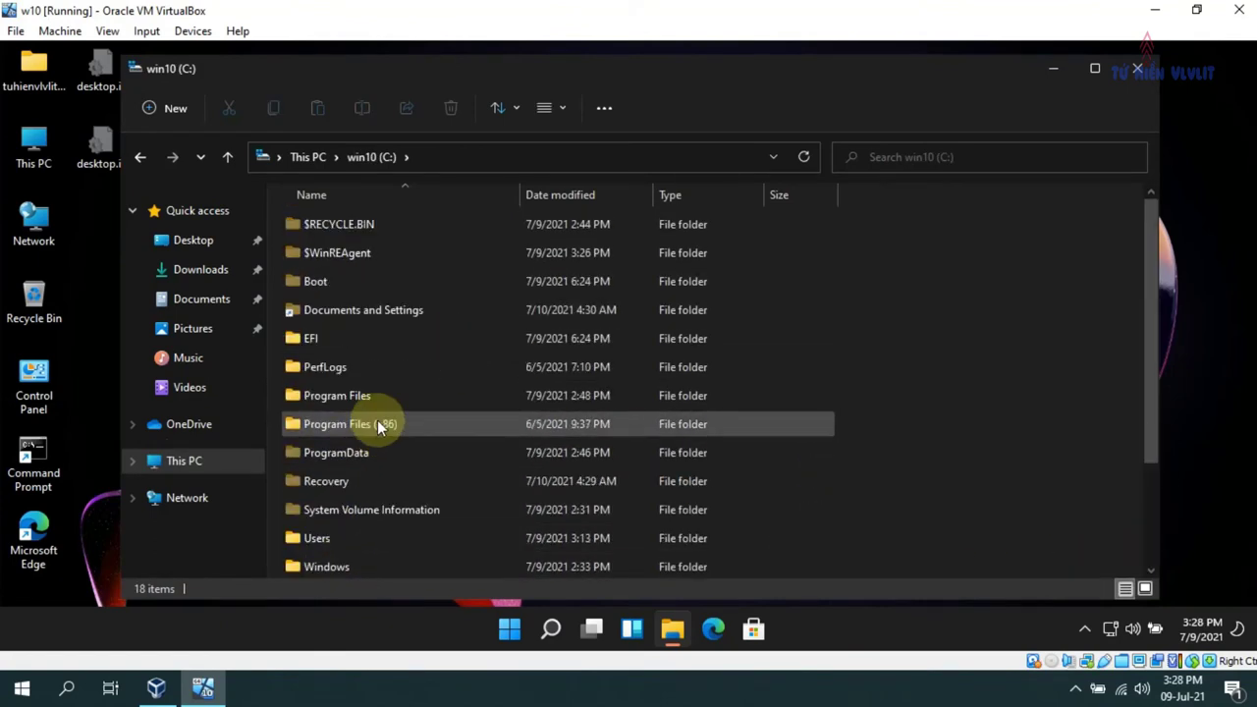
pyautogui.doubleClick(312, 284)
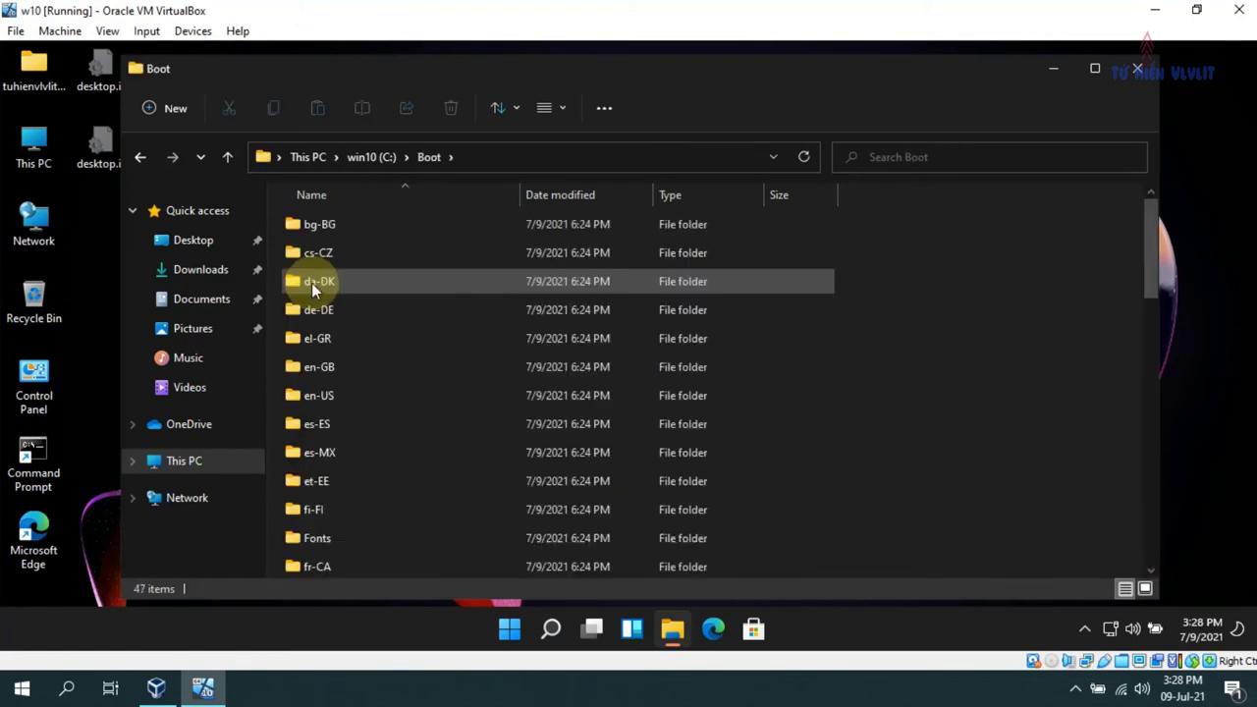
# - Look through the Boot folder's contents and return to the win10 (C:) drive
pyautogui.scroll(-10, 405, 370)
pyautogui.scroll(10, 404, 369)
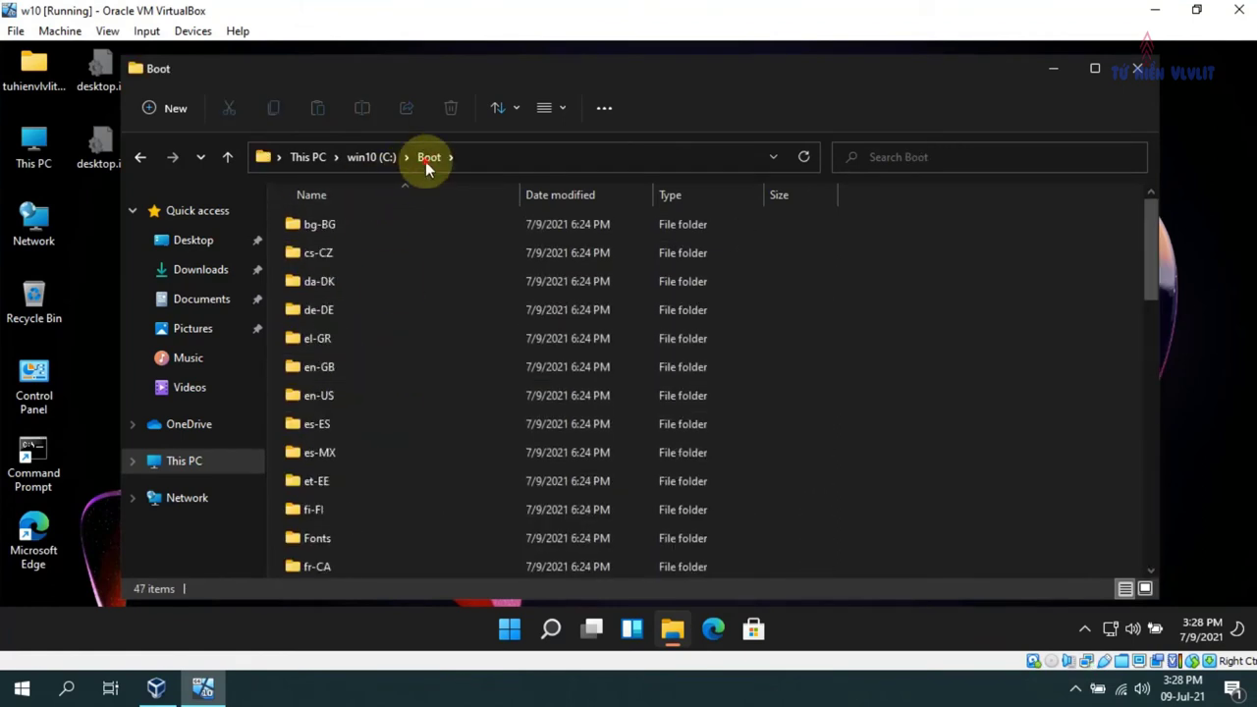
pyautogui.click(370, 157)
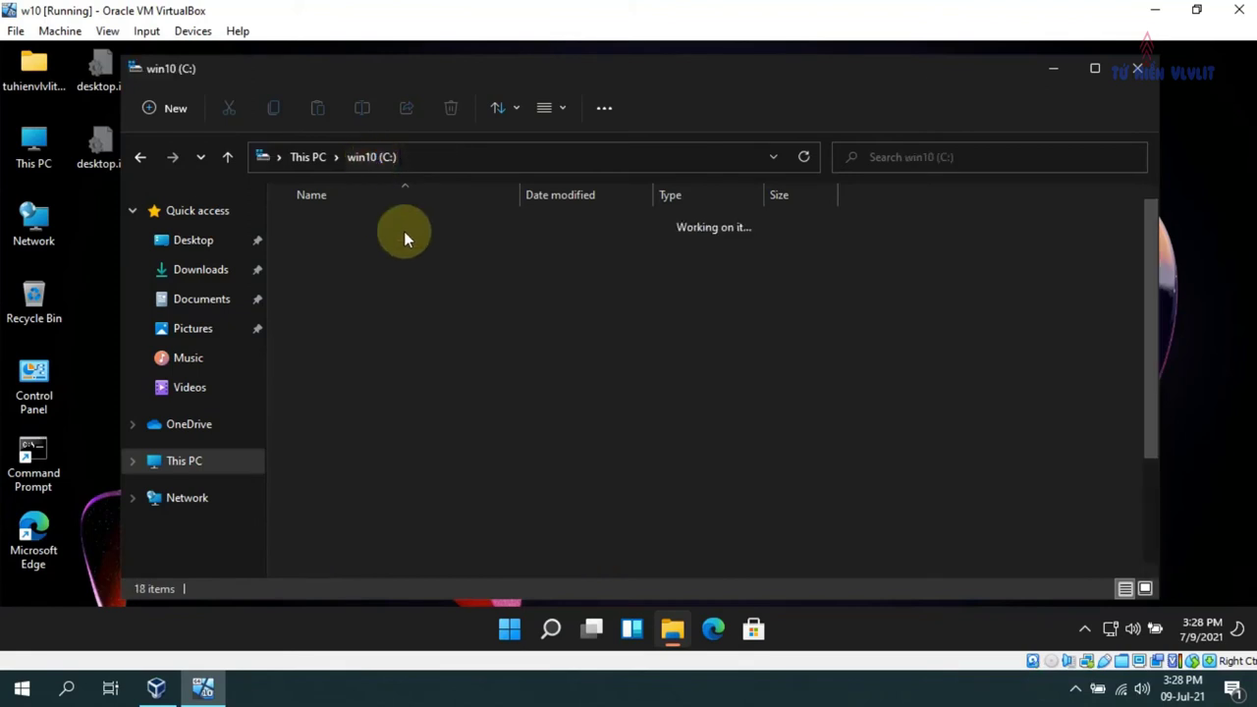
# - View the contents of the ProgramData folder on win10 (C:), and return to the drive's root
pyautogui.scroll(-2, 364, 403)
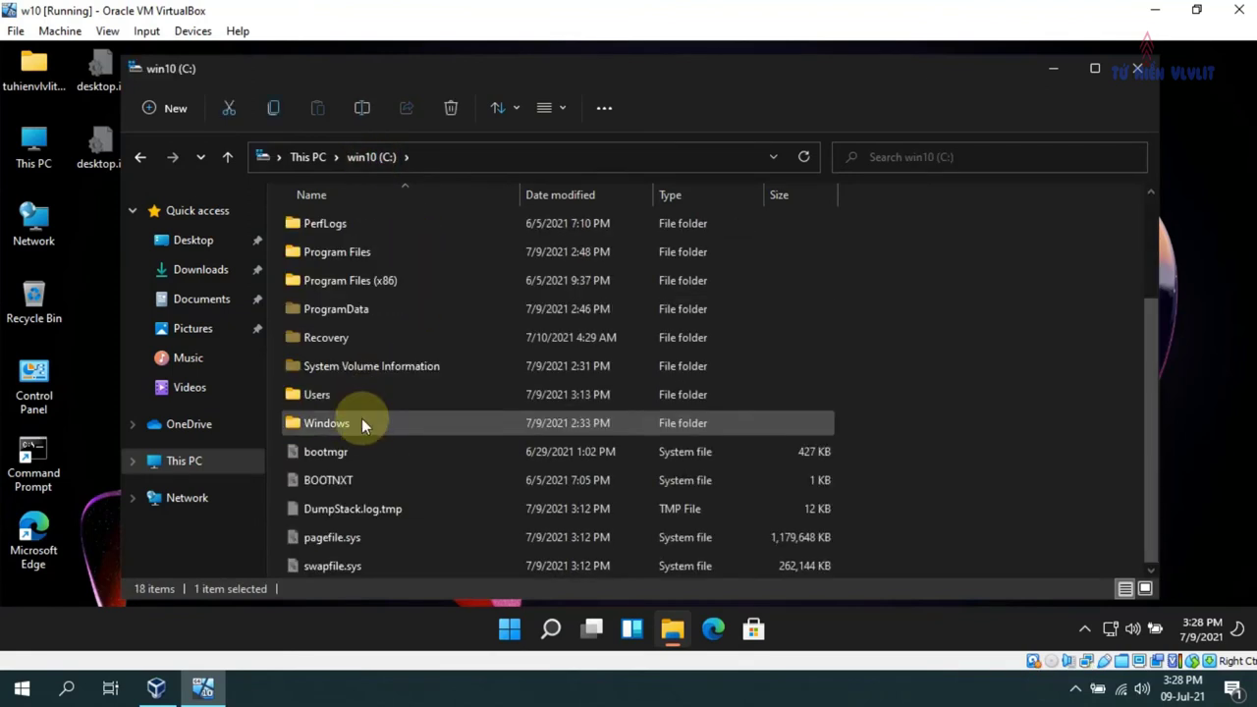
pyautogui.click(330, 310)
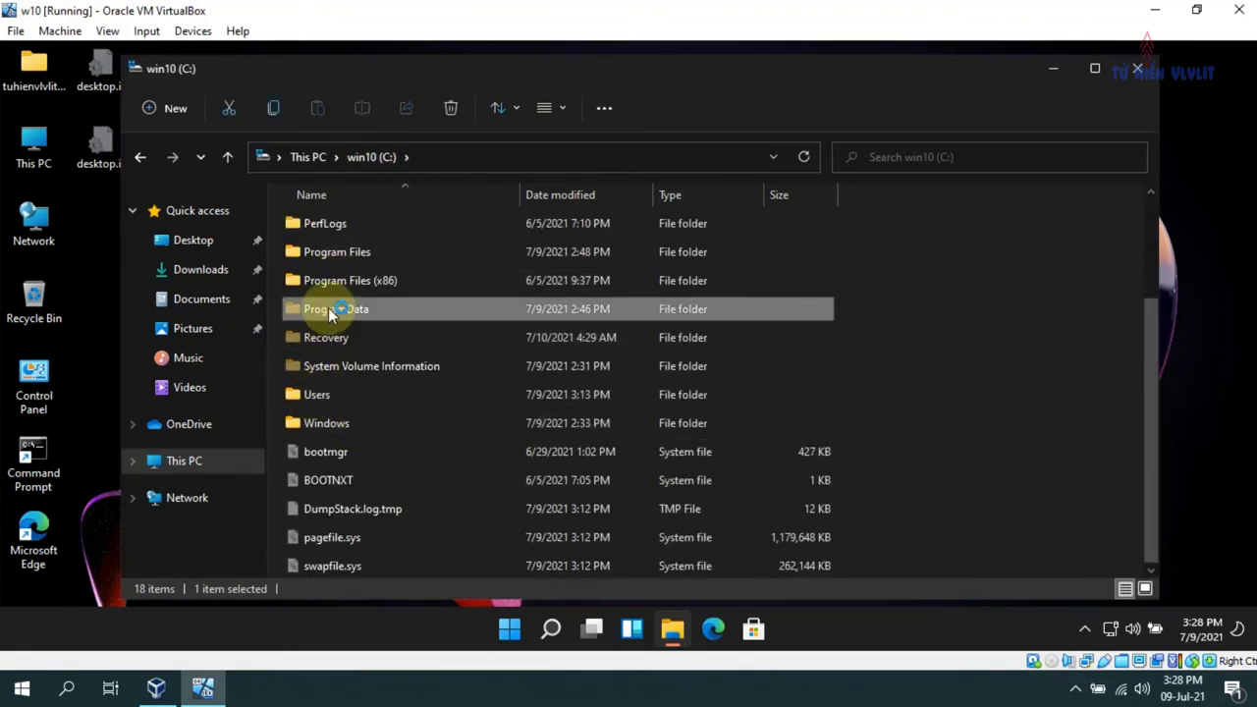
pyautogui.scroll(-1, 411, 364)
pyautogui.scroll(1, 452, 390)
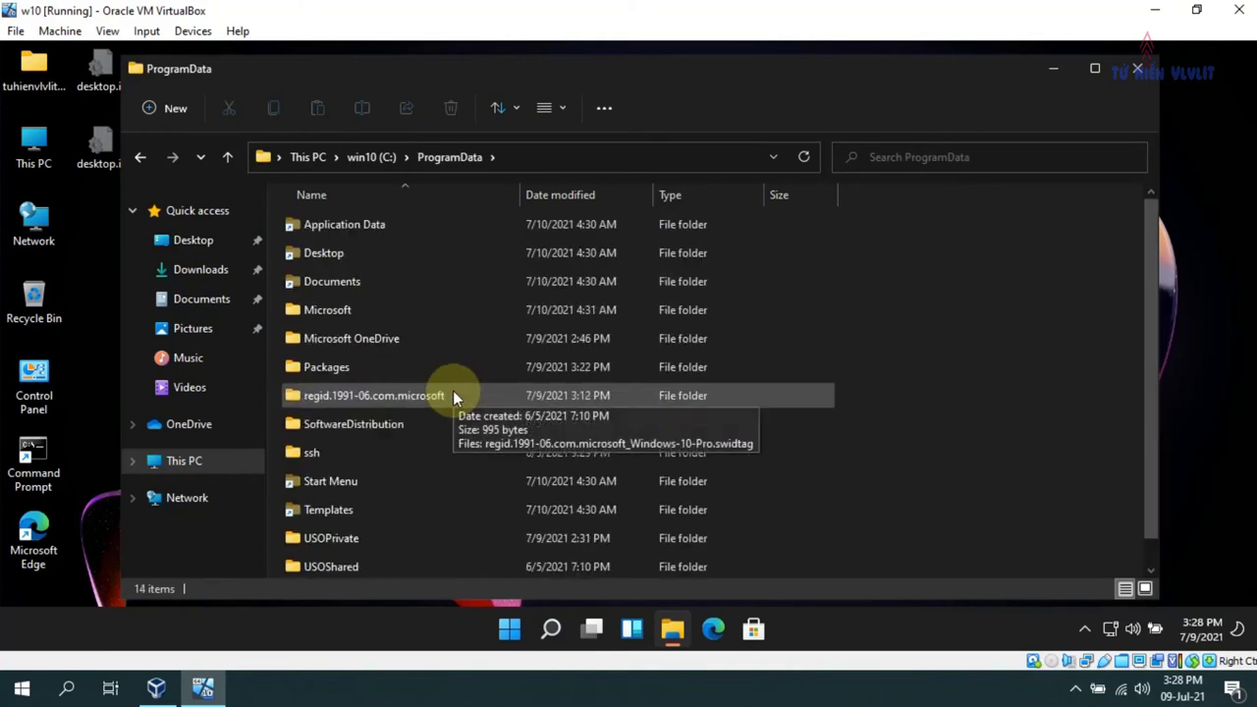
pyautogui.click(370, 158)
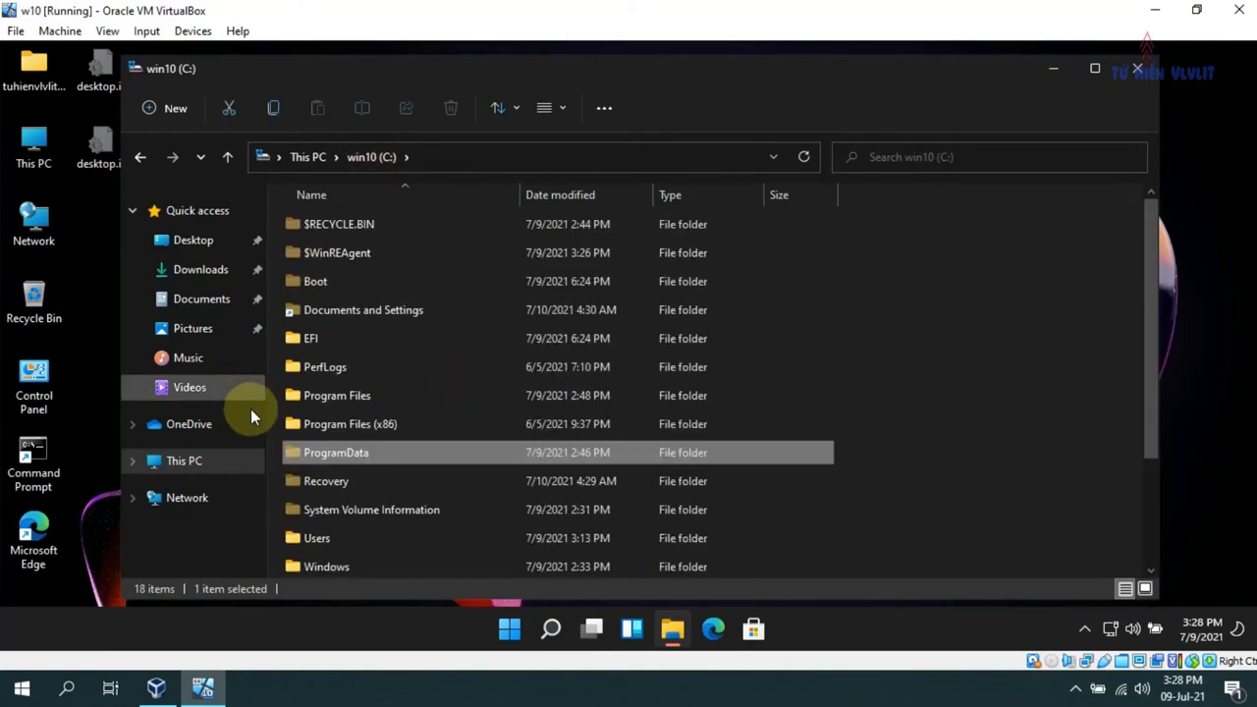
# - Open the AppData\Local\Temp folder inside the account's profile folder under Users on win10 (C:)
pyautogui.click(193, 460)
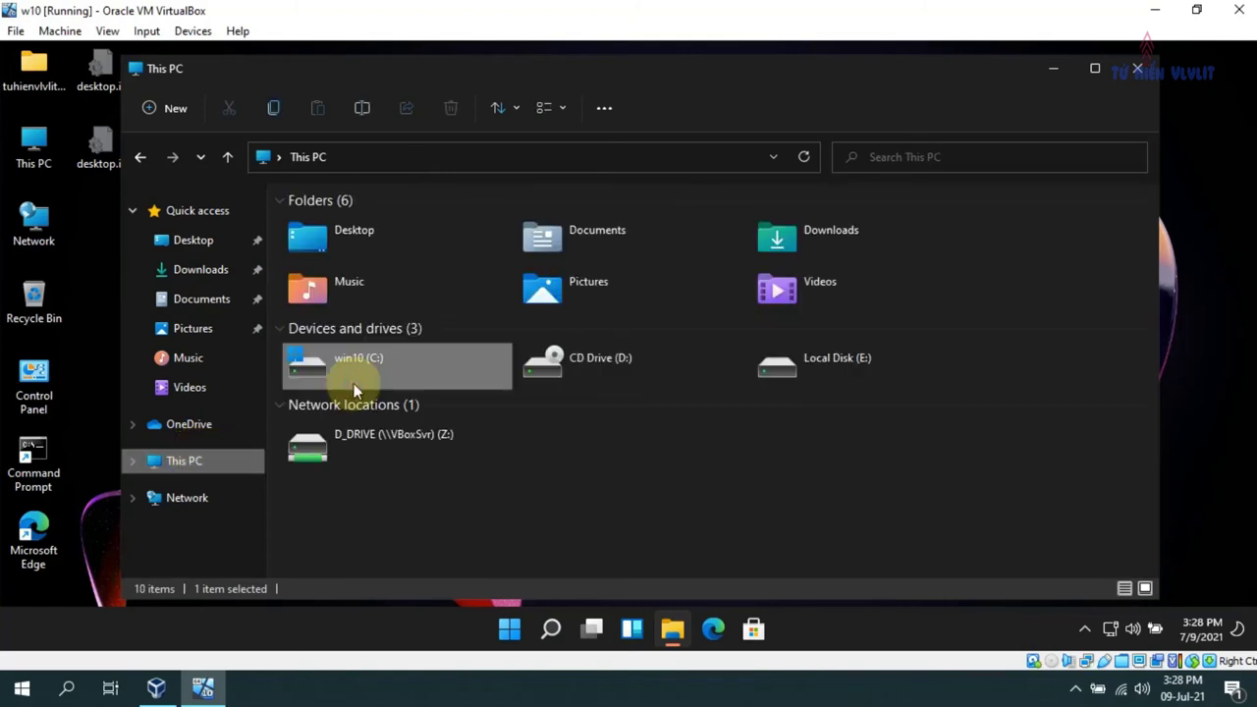
pyautogui.doubleClick(324, 368)
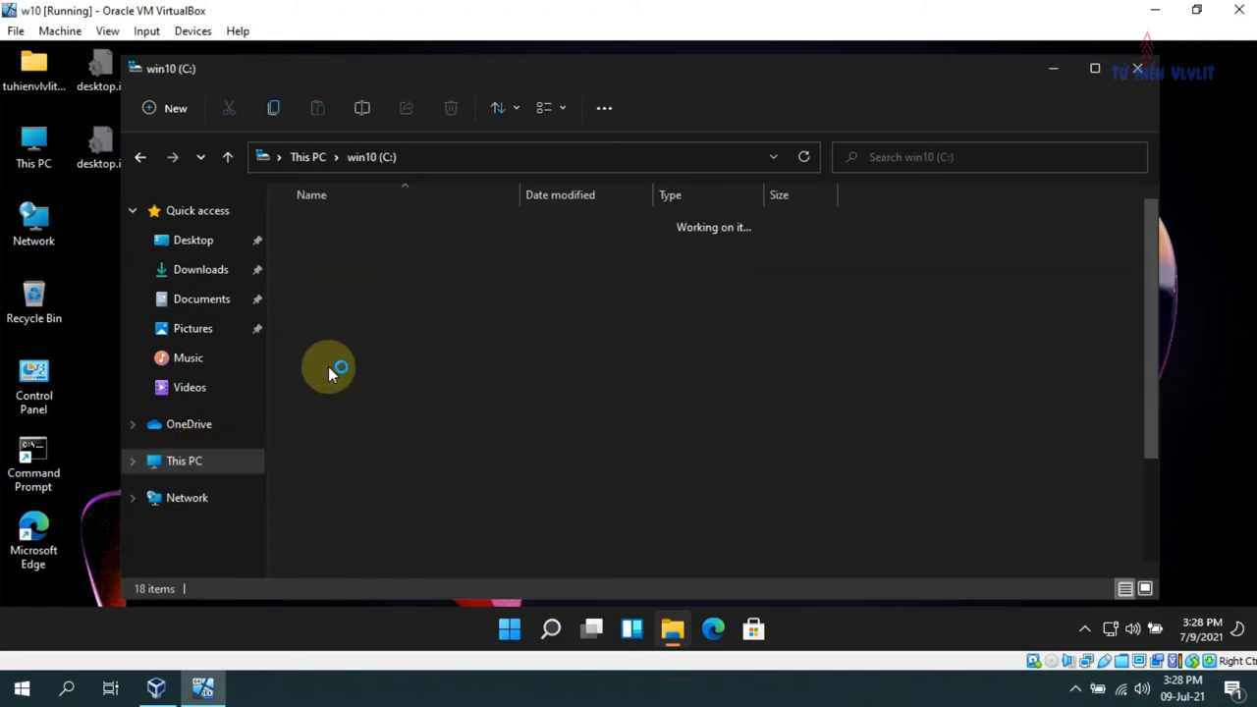
pyautogui.scroll(-2, 329, 378)
pyautogui.click(316, 395)
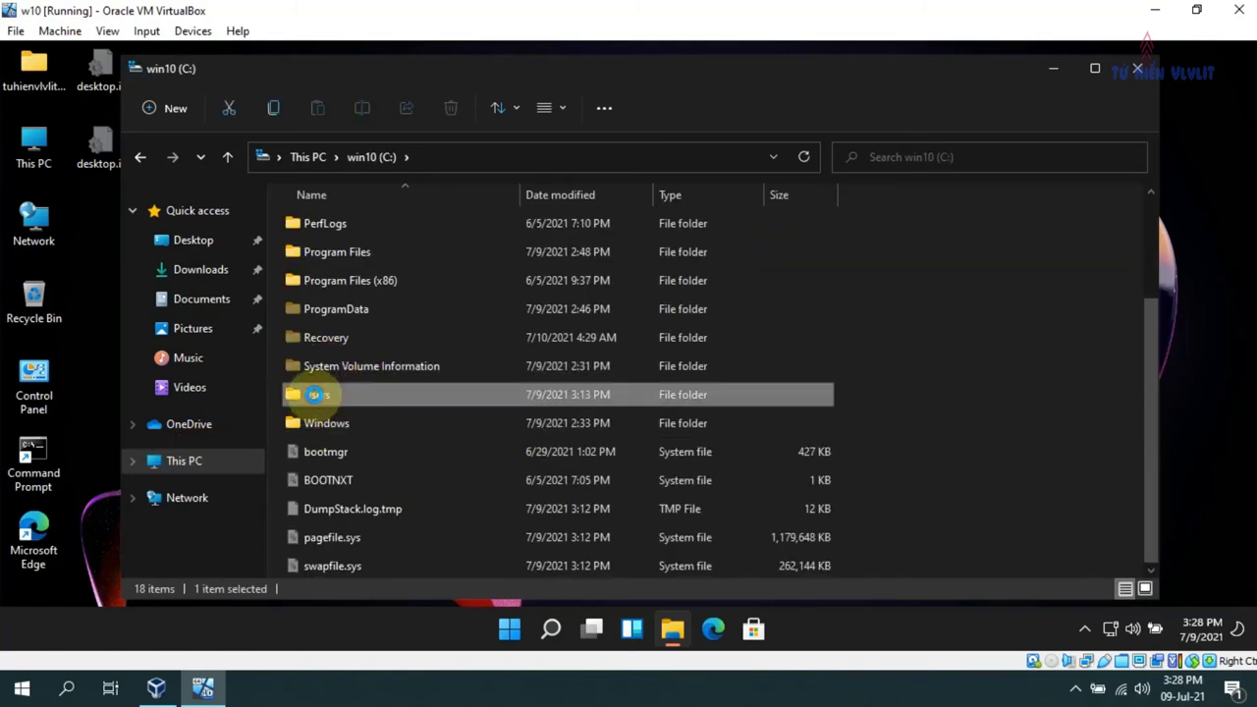
pyautogui.doubleClick(316, 395)
pyautogui.doubleClick(328, 338)
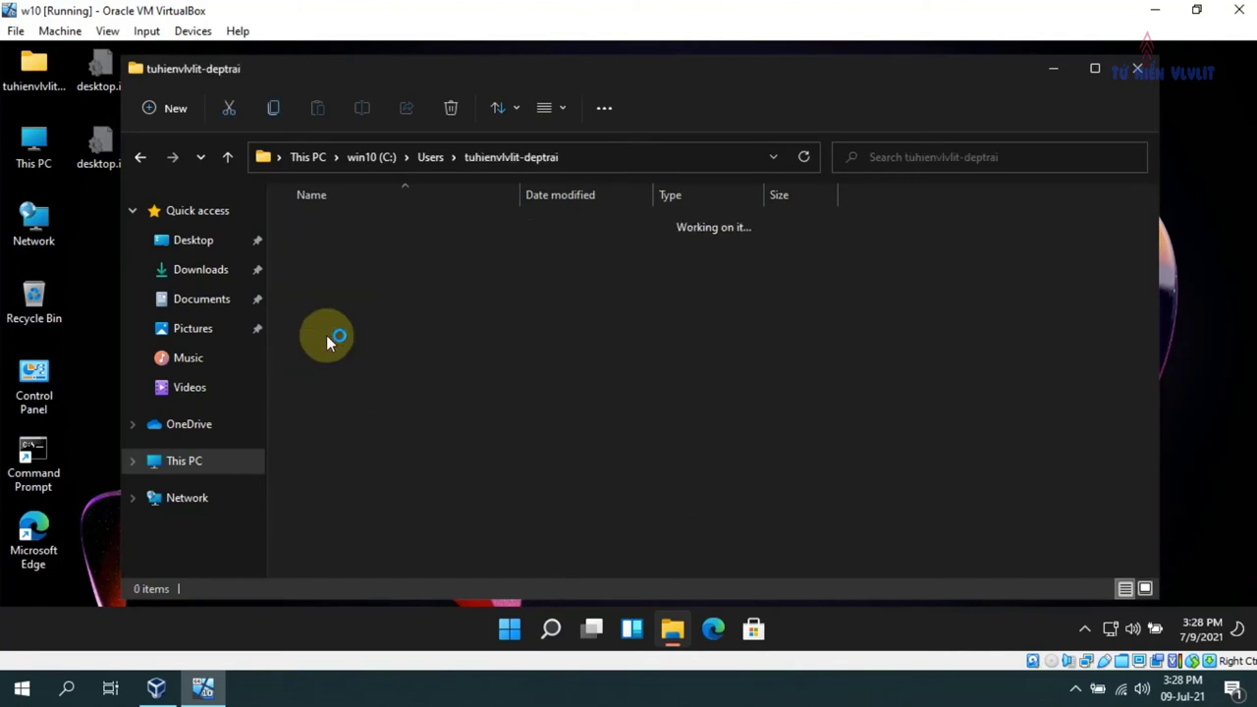
pyautogui.click(314, 229)
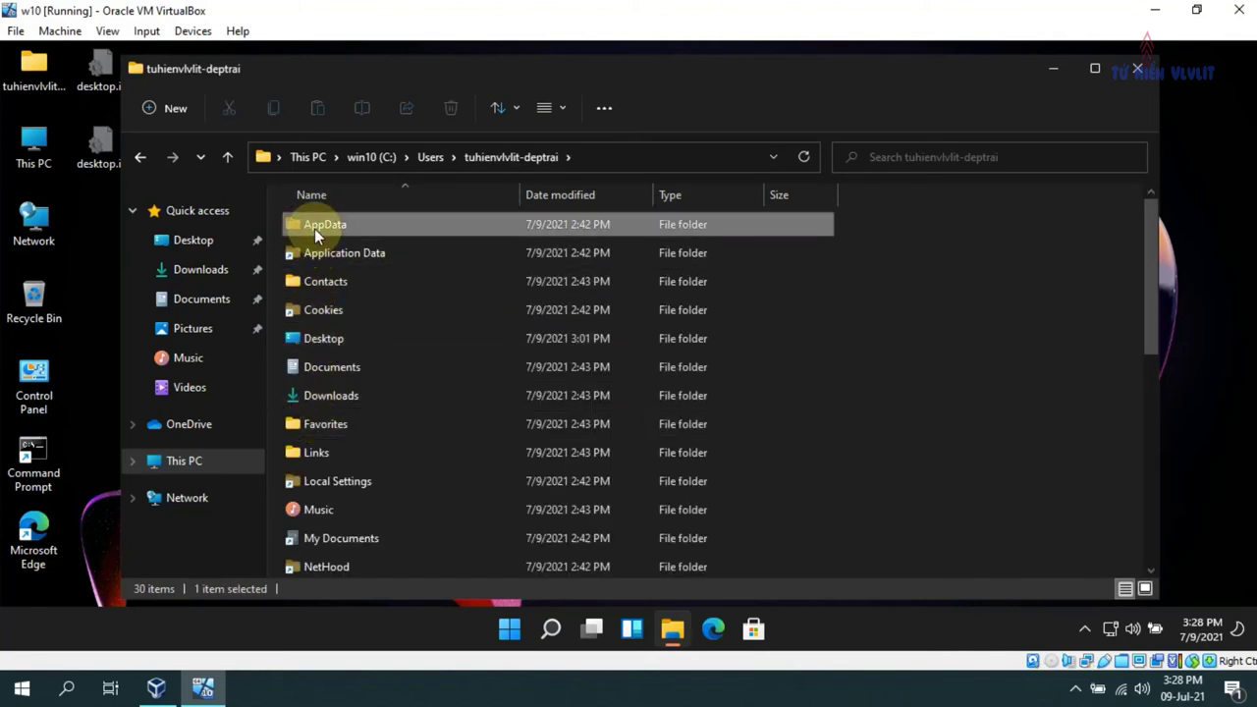
pyautogui.doubleClick(315, 229)
pyautogui.click(320, 227)
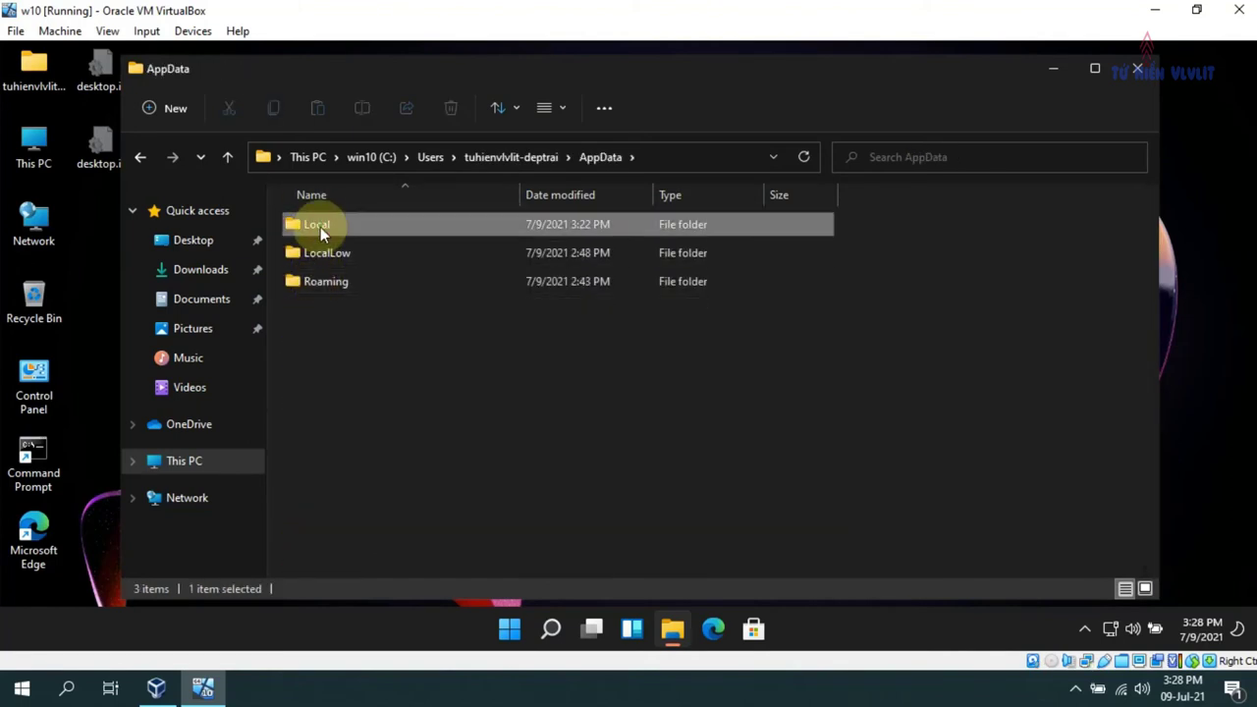
pyautogui.doubleClick(320, 227)
pyautogui.doubleClick(312, 453)
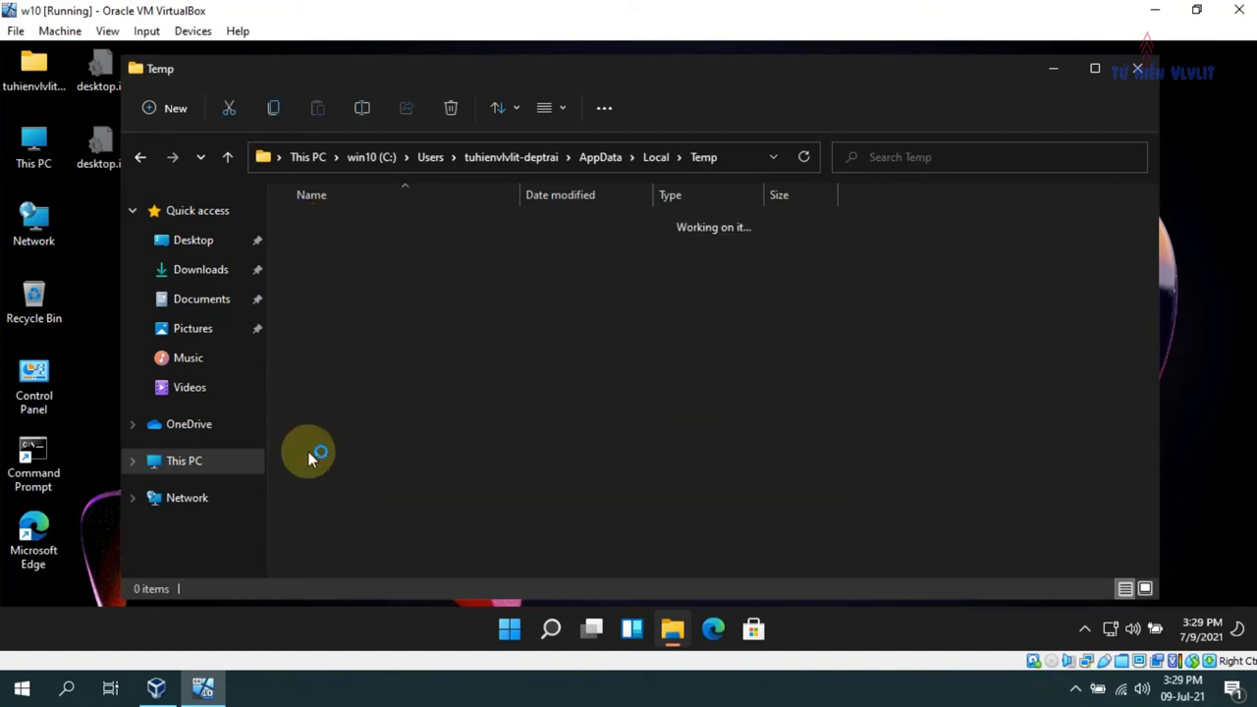
# - Browse the Windows folder on win10 (C:) and view its Installer folder
pyautogui.click(185, 468)
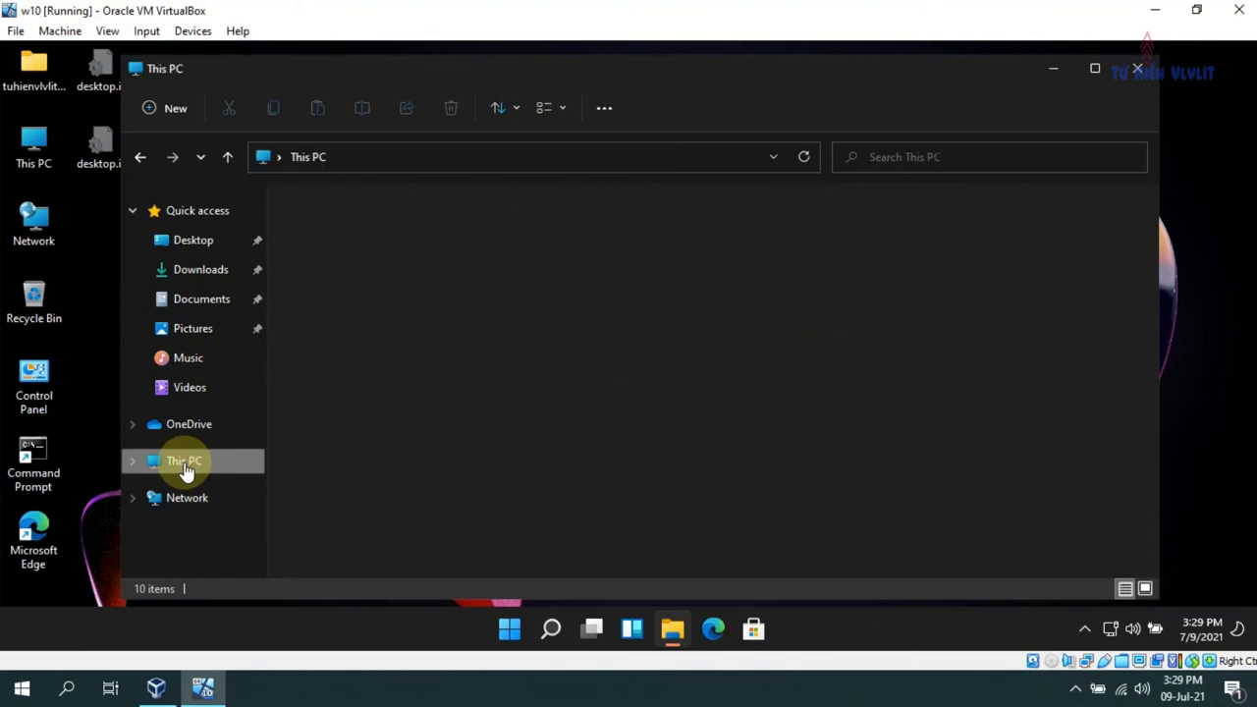
pyautogui.doubleClick(337, 360)
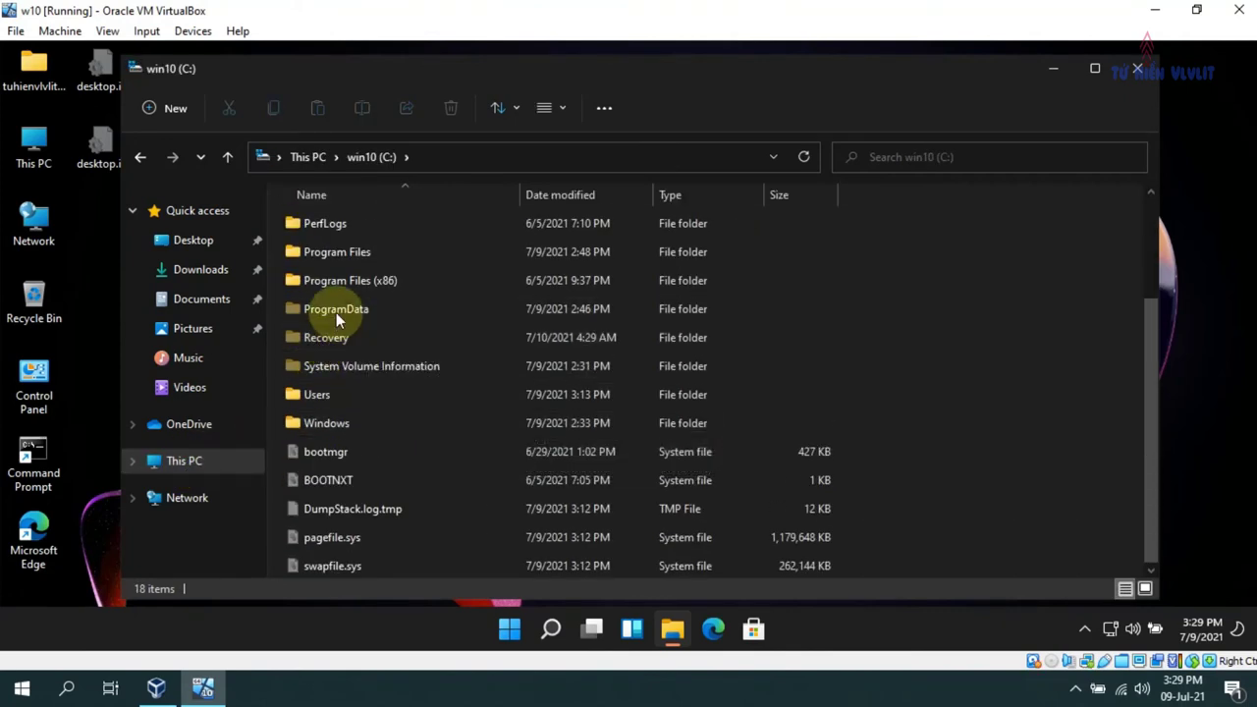
pyautogui.doubleClick(324, 423)
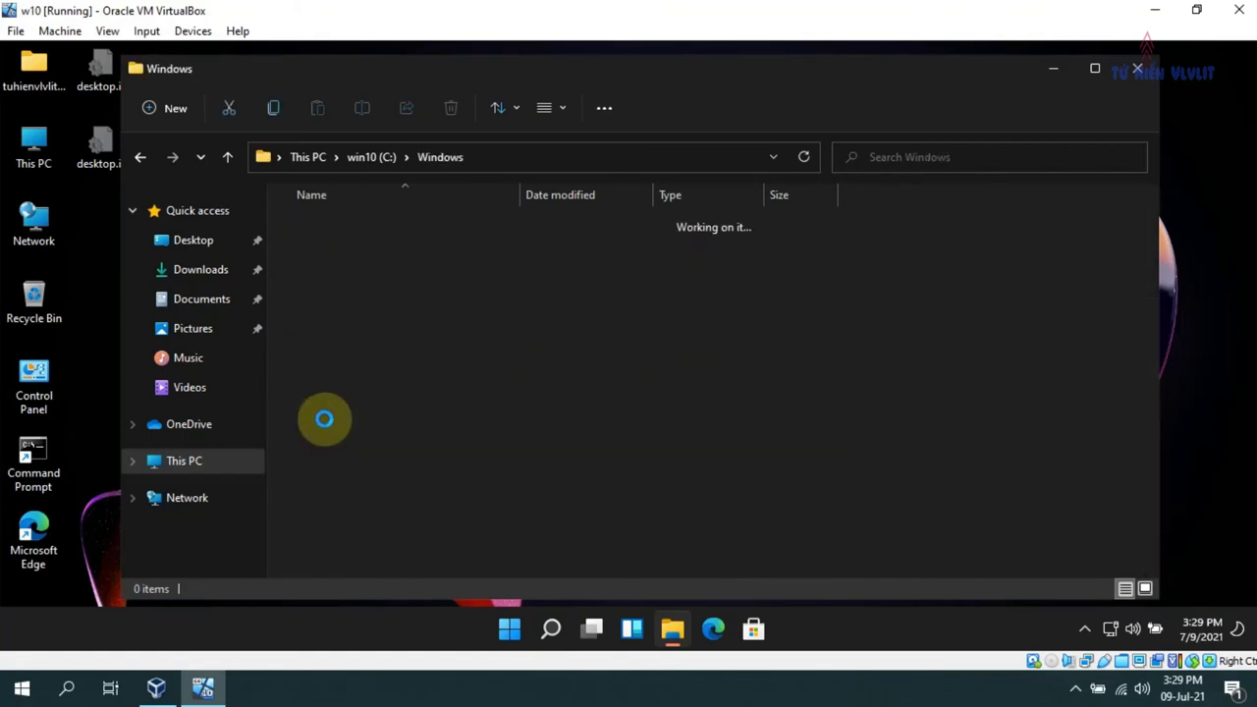
pyautogui.scroll(-14, 387, 344)
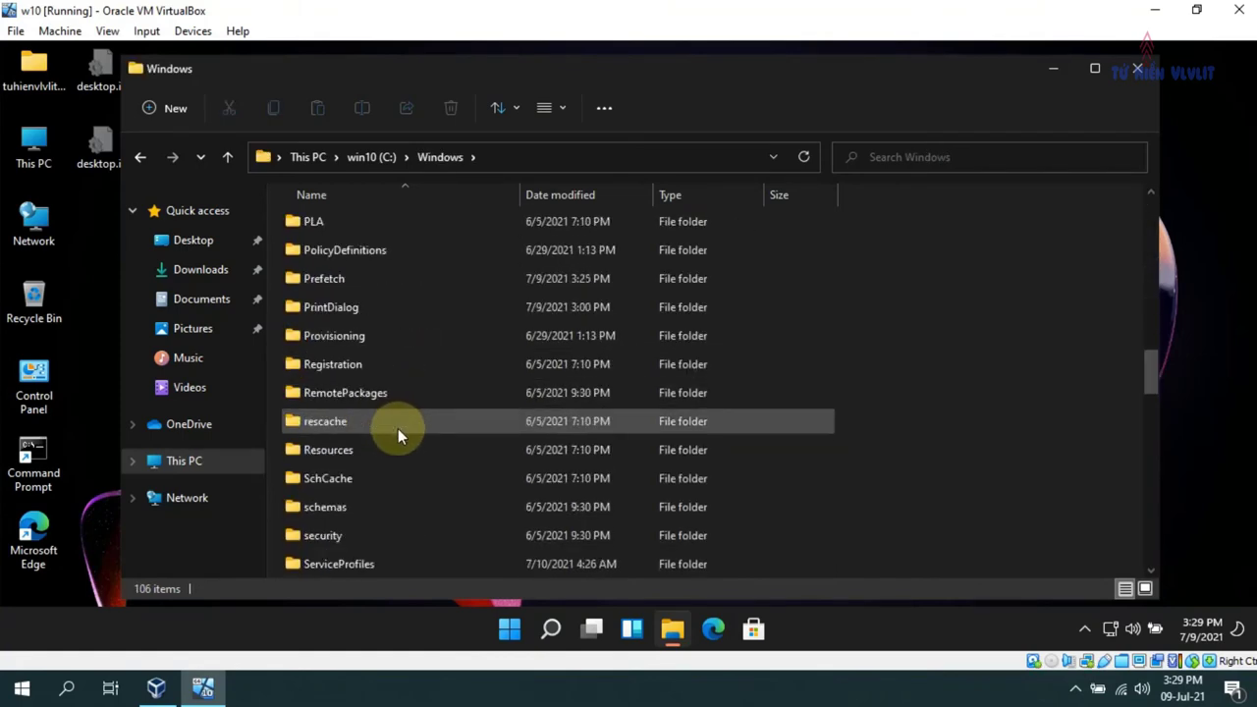
pyautogui.scroll(-12, 398, 428)
pyautogui.scroll(16, 398, 428)
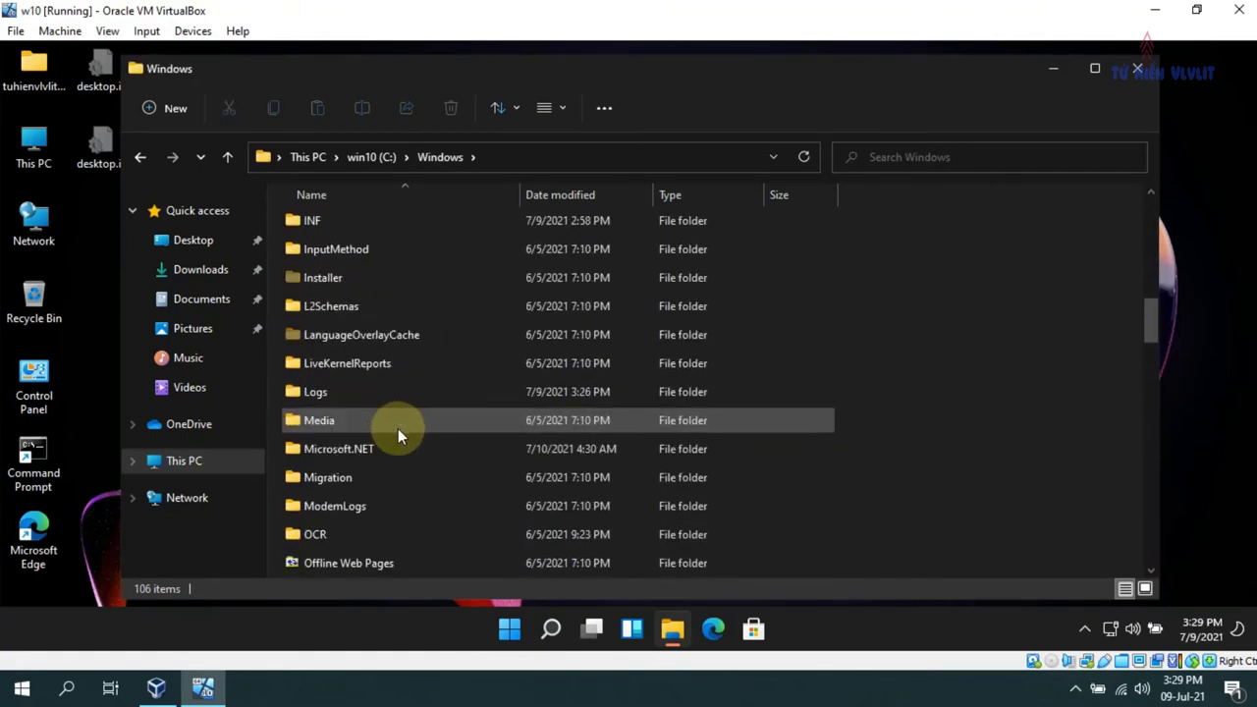
pyautogui.scroll(1, 398, 429)
pyautogui.doubleClick(323, 365)
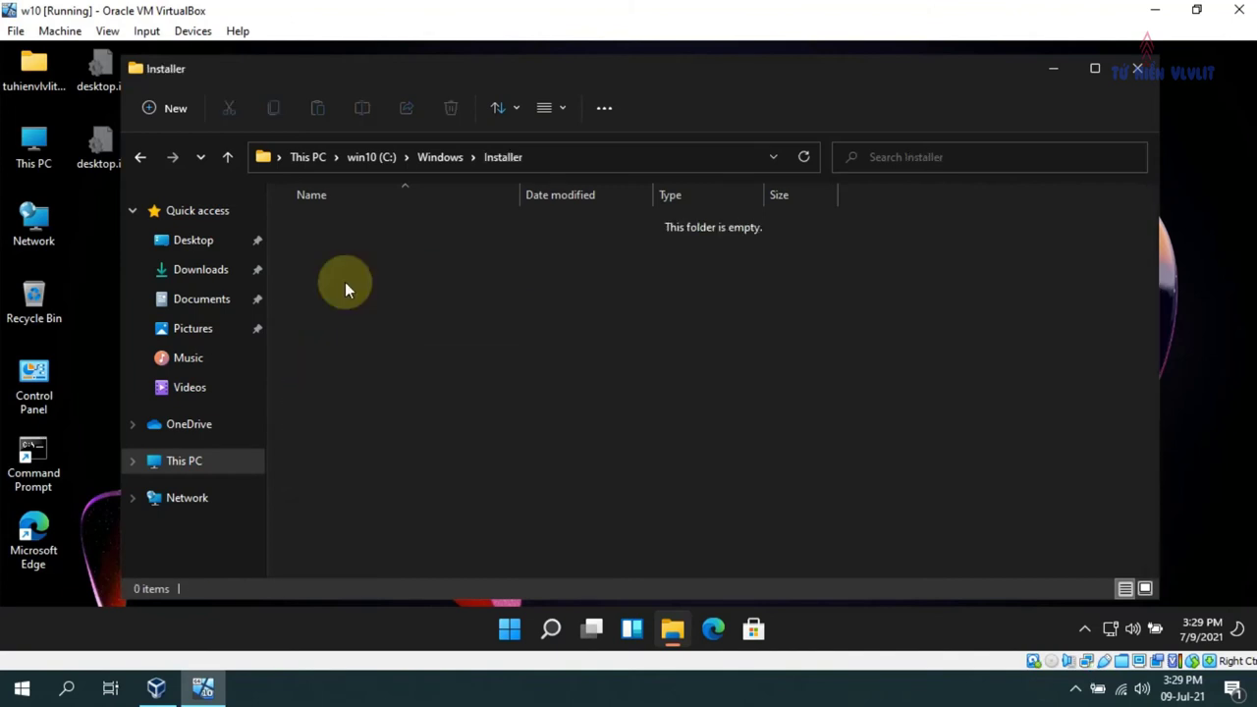
# - View the Temp folder inside the Windows folder, and return to the Windows folder
pyautogui.click(440, 157)
pyautogui.scroll(-10, 398, 403)
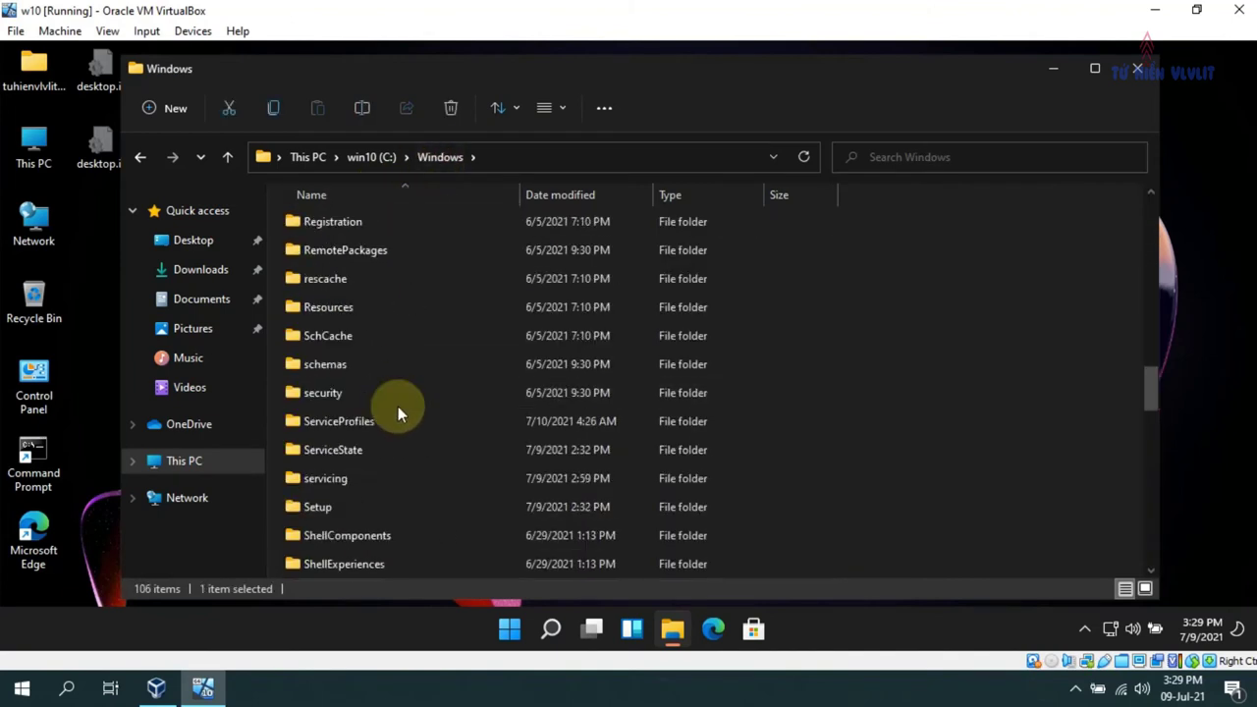
pyautogui.scroll(-6, 398, 408)
pyautogui.click(315, 422)
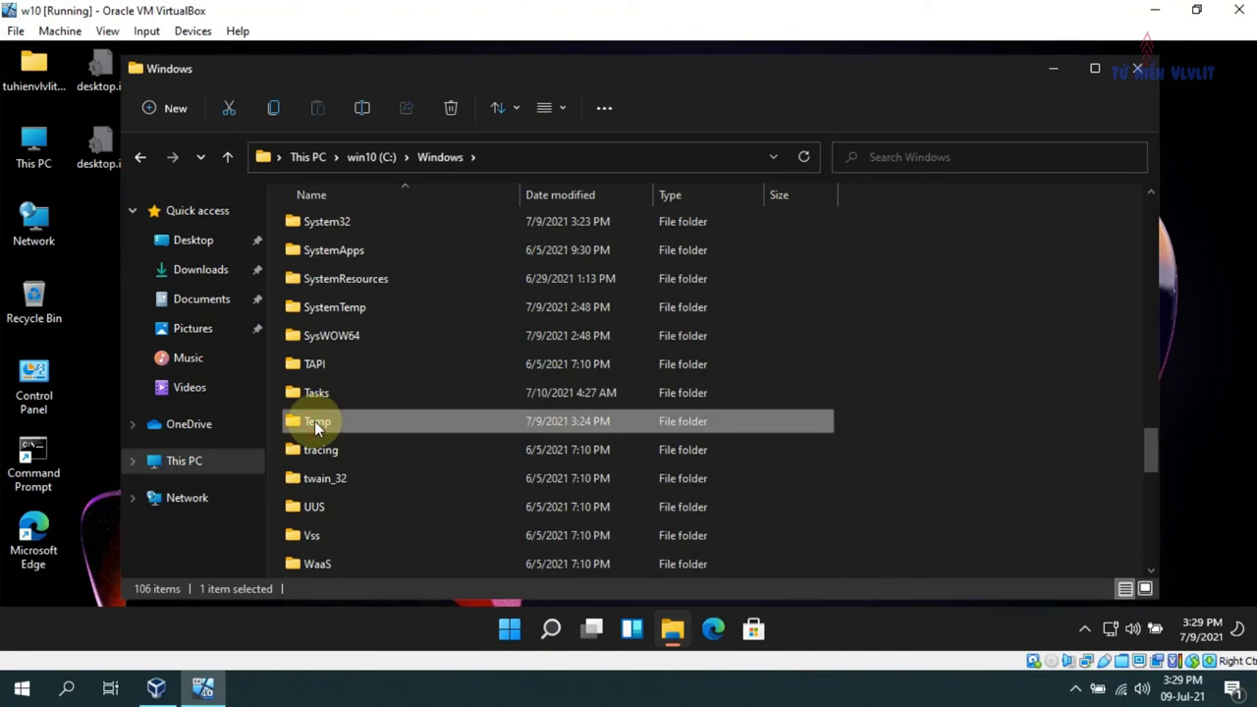
pyautogui.doubleClick(315, 422)
pyautogui.click(651, 357)
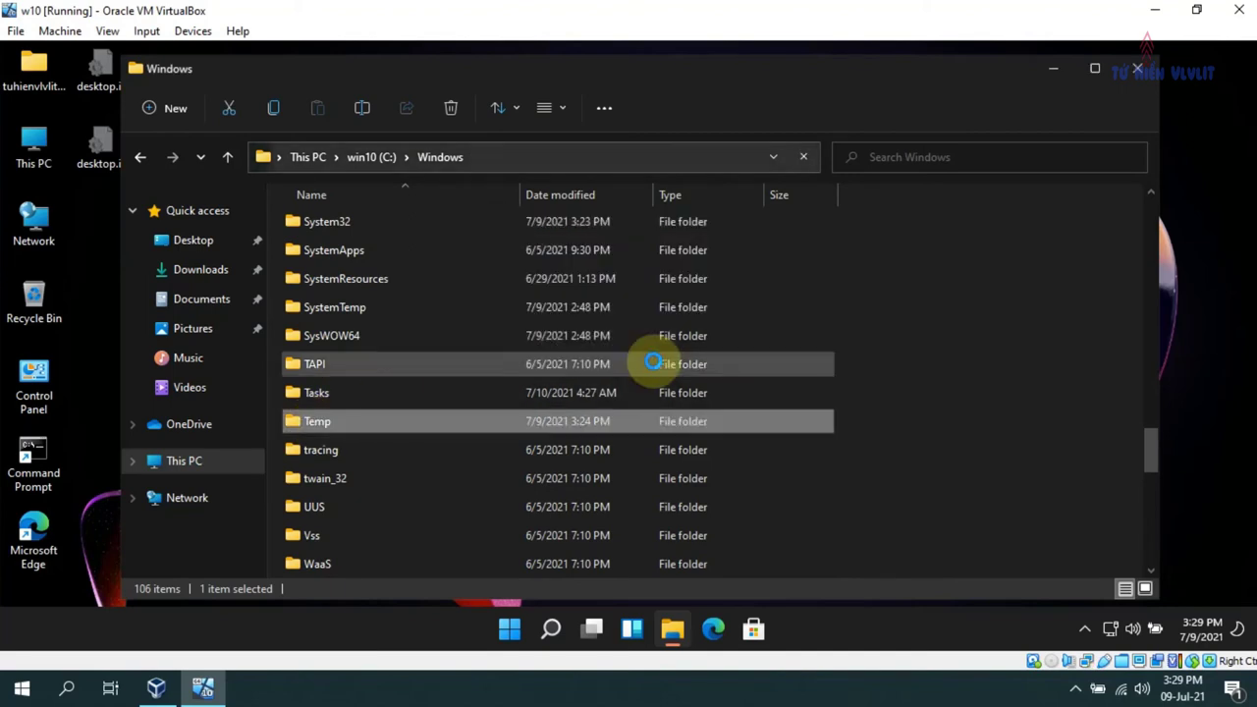
pyautogui.click(435, 161)
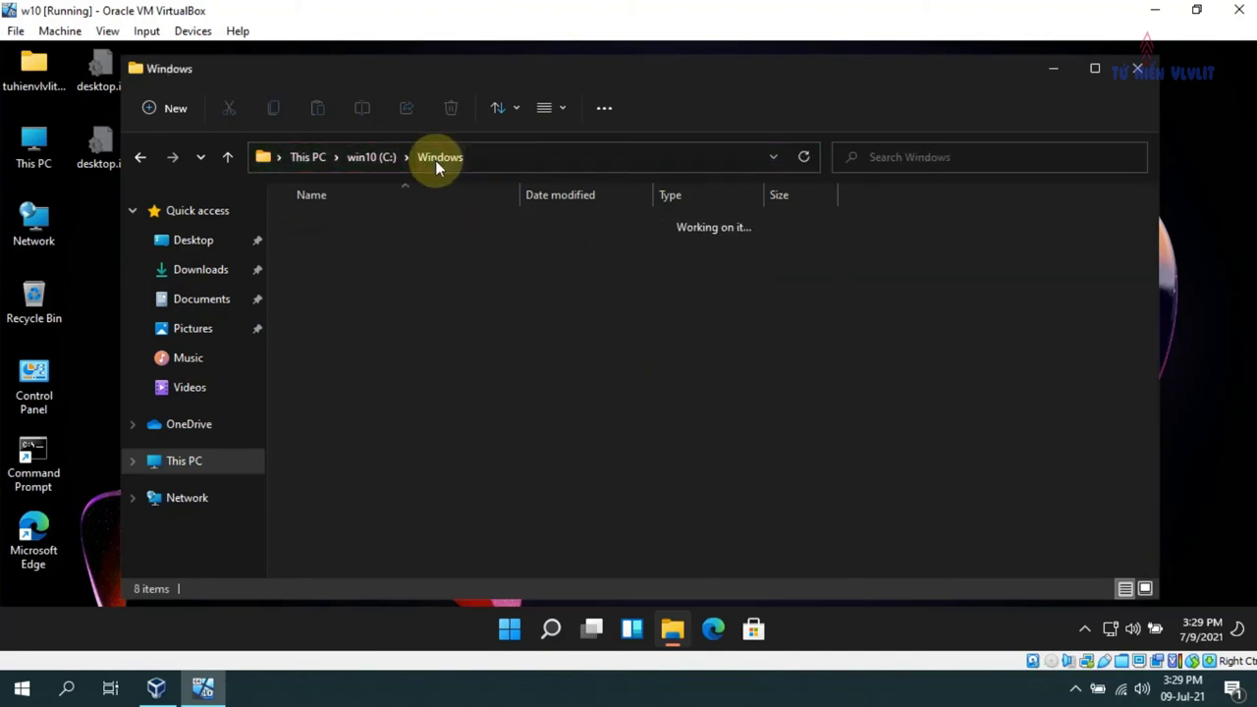
# - Try to open the System Volume Information folder on win10 (C:), and close File Explorer
pyautogui.click(372, 156)
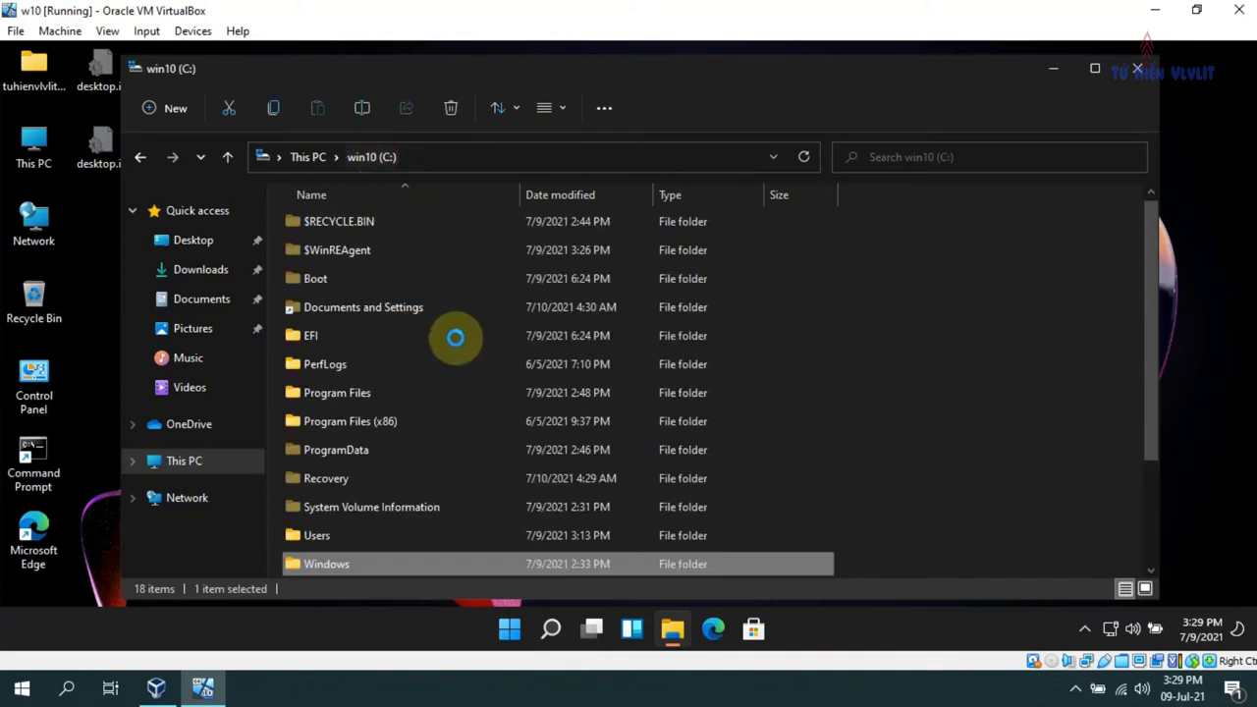
pyautogui.scroll(-3, 455, 337)
pyautogui.doubleClick(411, 365)
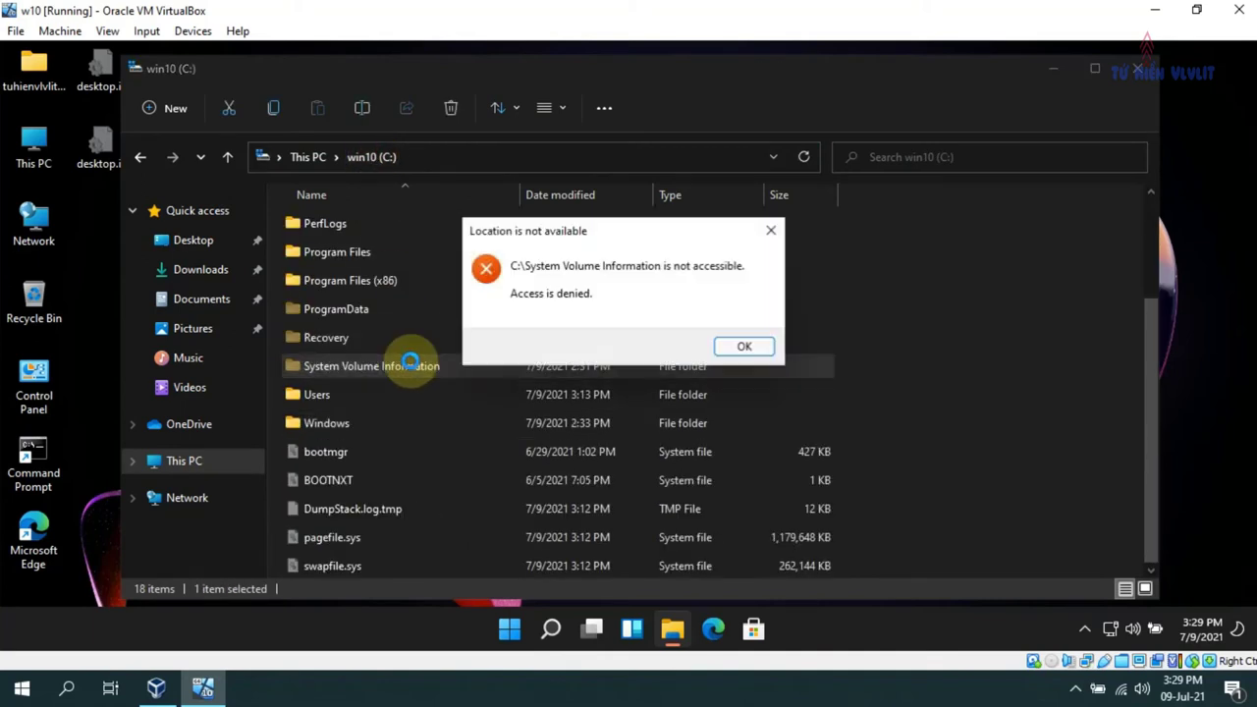
pyautogui.click(737, 343)
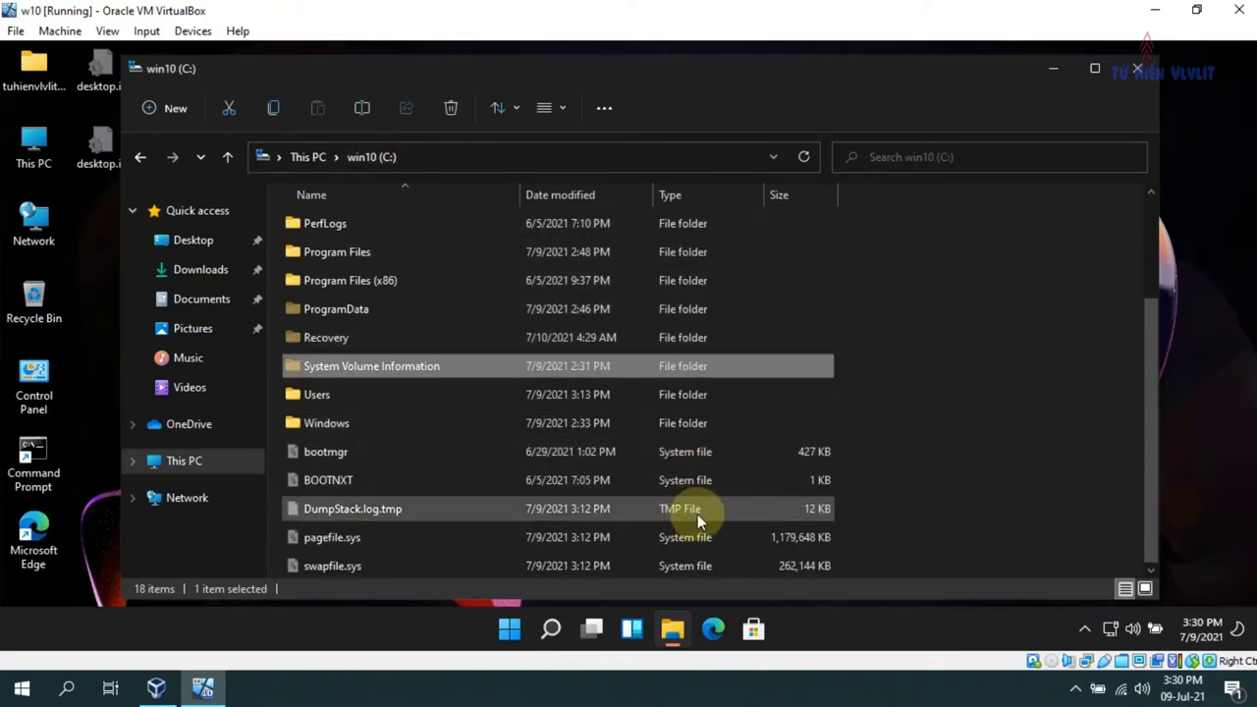
pyautogui.click(1137, 68)
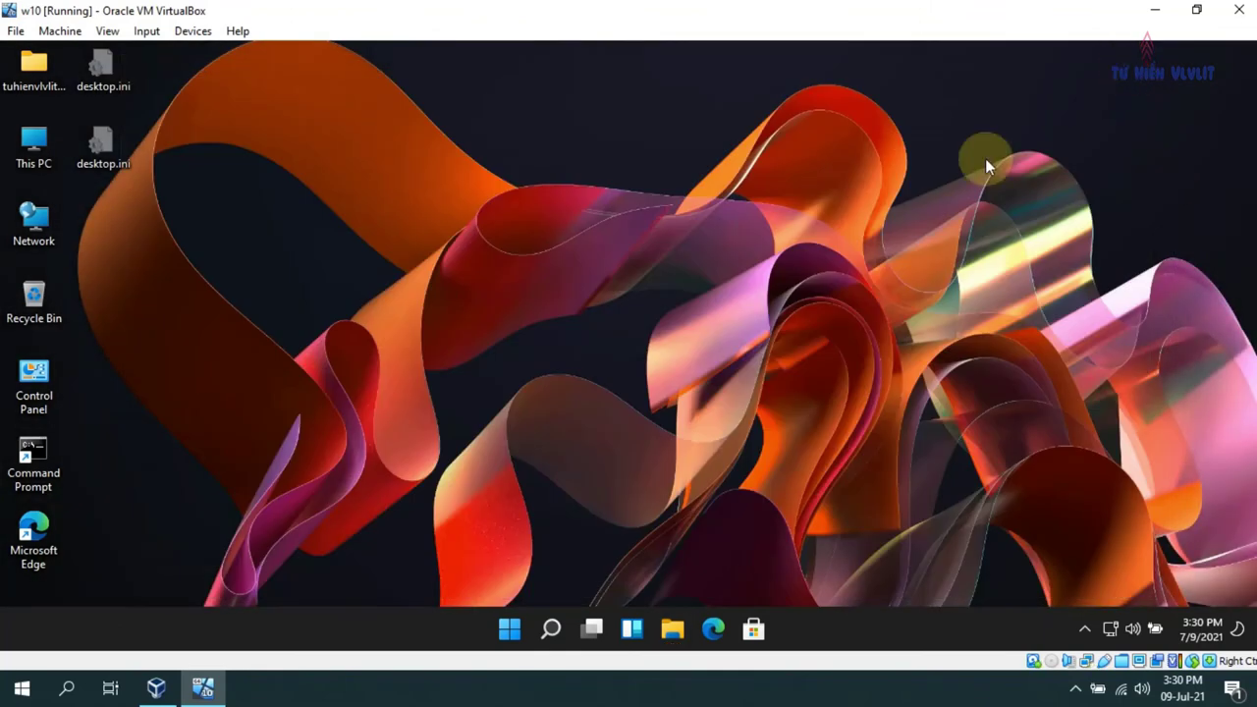
pyautogui.rightClick(595, 283)
pyautogui.click(281, 339)
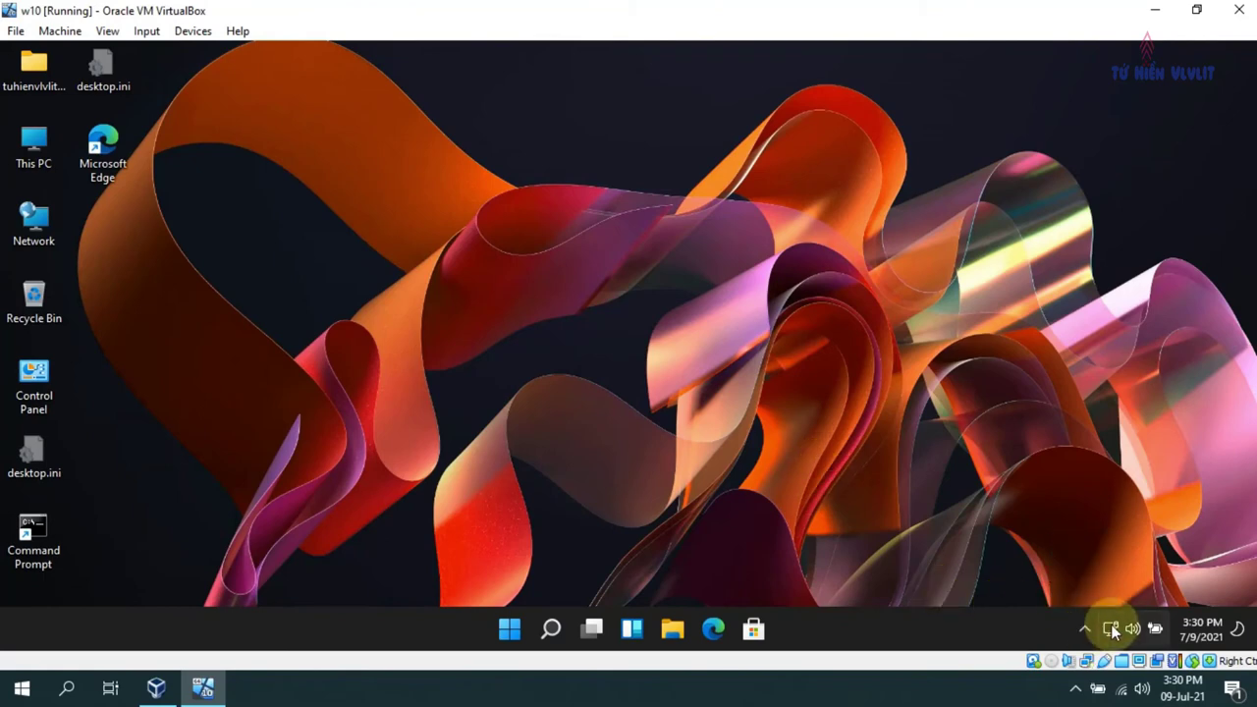
# - View the Network location and the choices for turning on network discovery and file sharing, cancel them, and close the window
pyautogui.doubleClick(39, 241)
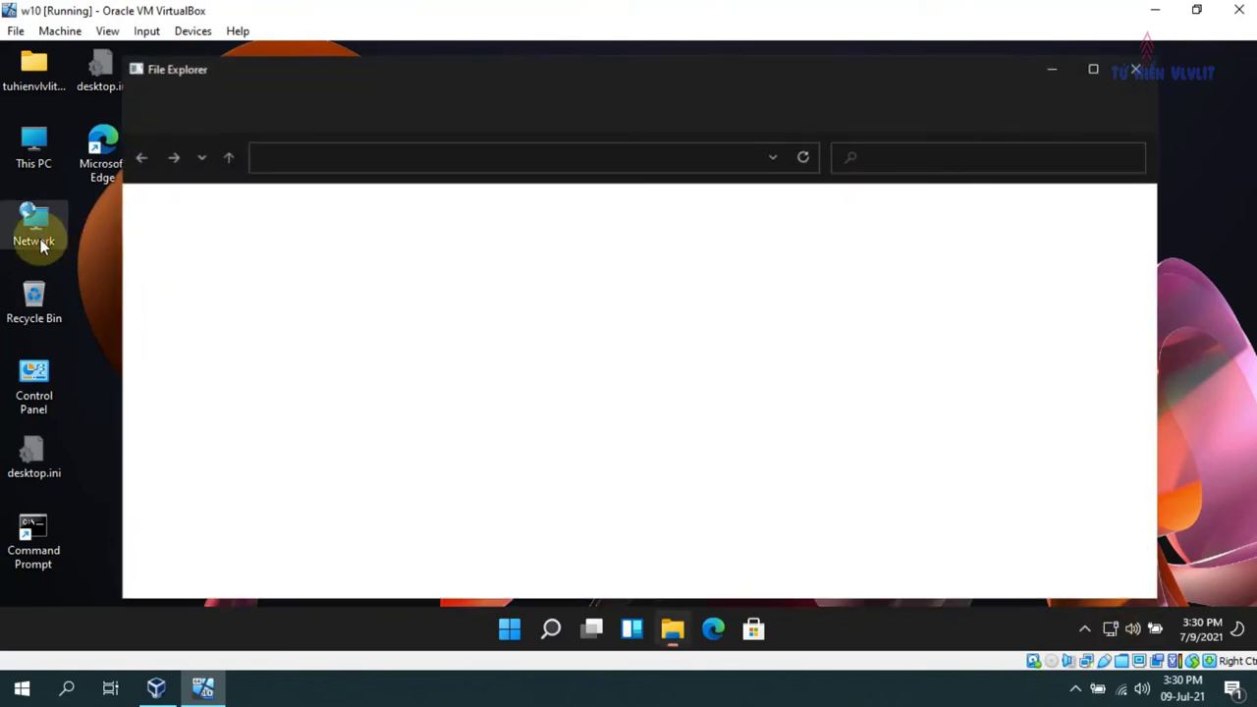
pyautogui.click(835, 337)
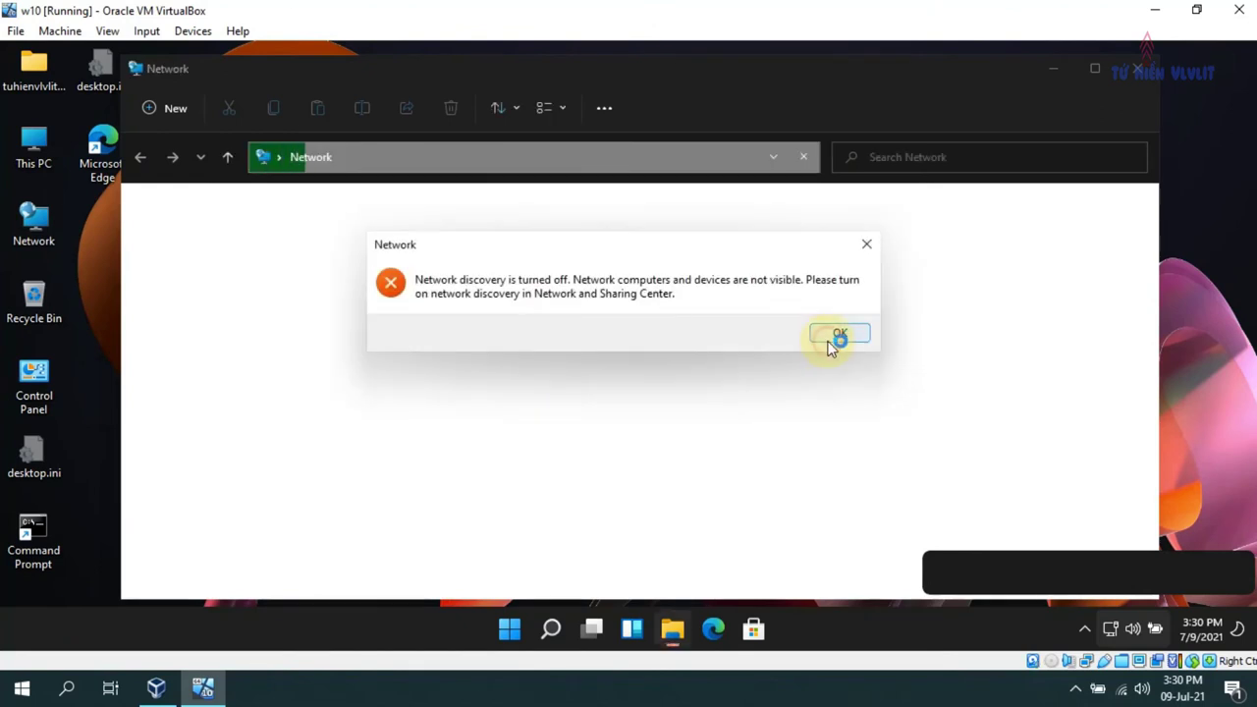
pyautogui.click(622, 196)
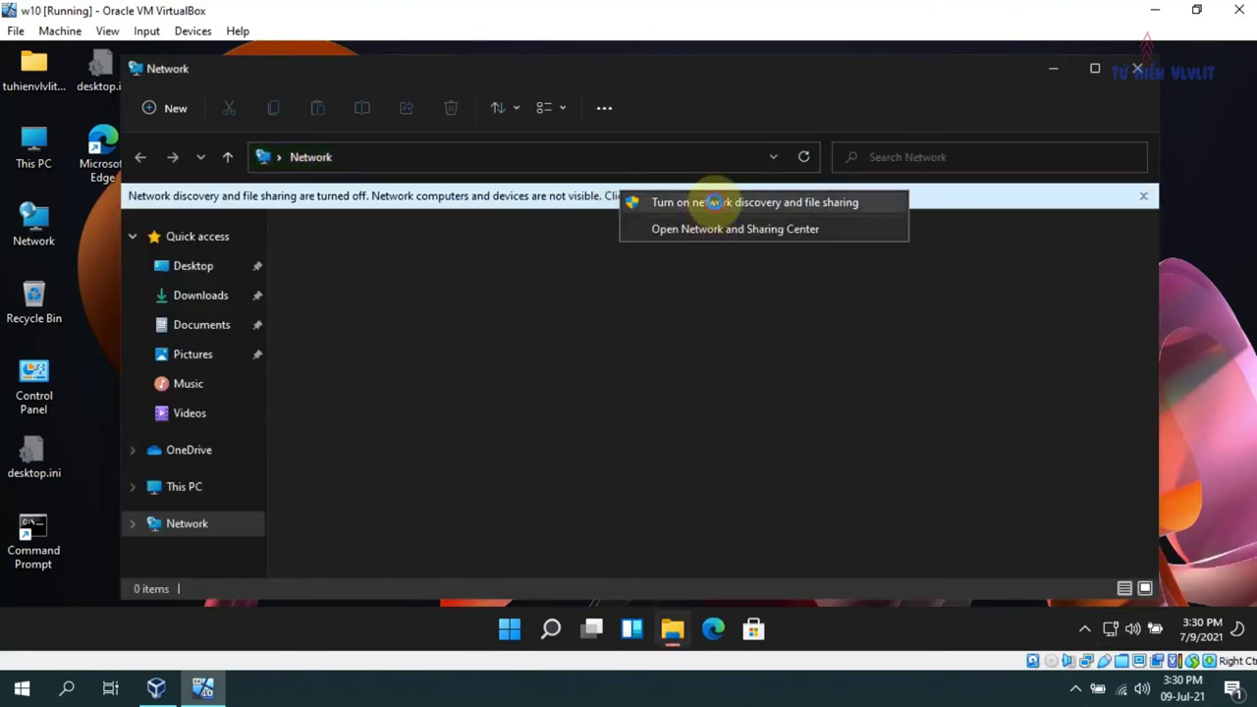
pyautogui.click(714, 202)
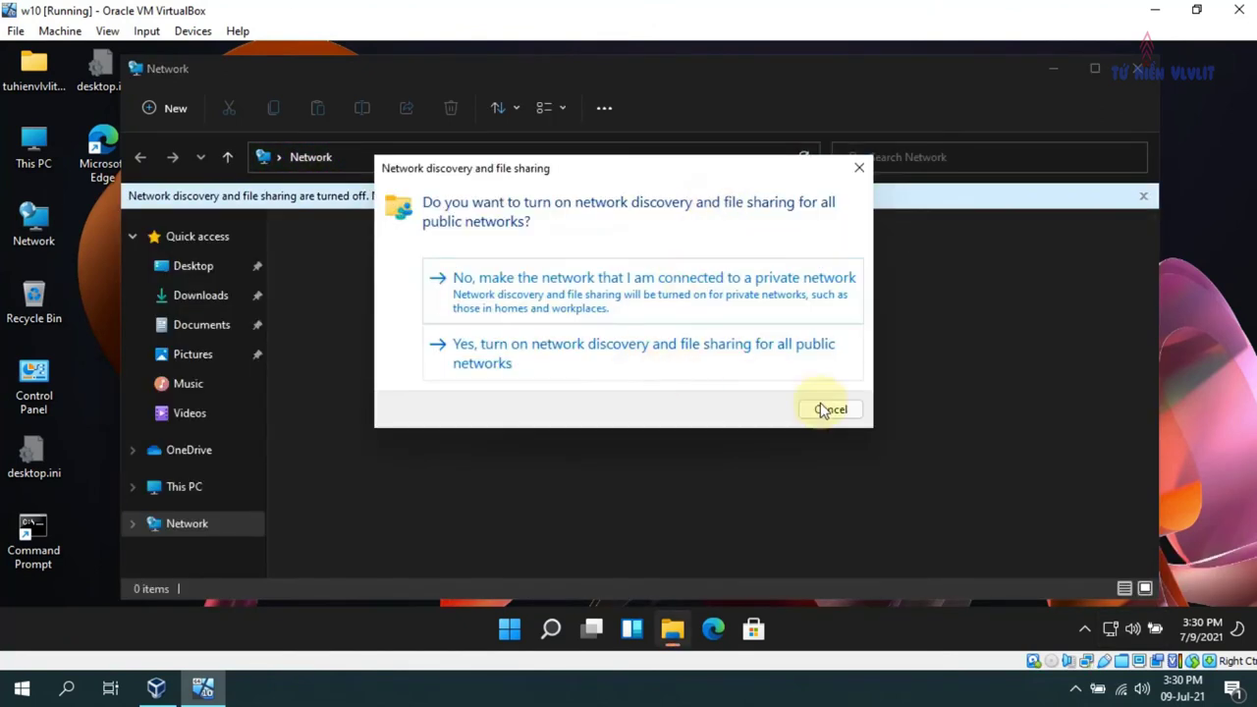
pyautogui.click(823, 409)
pyautogui.hotkey('alt', 'F4')
pyautogui.rightClick(444, 214)
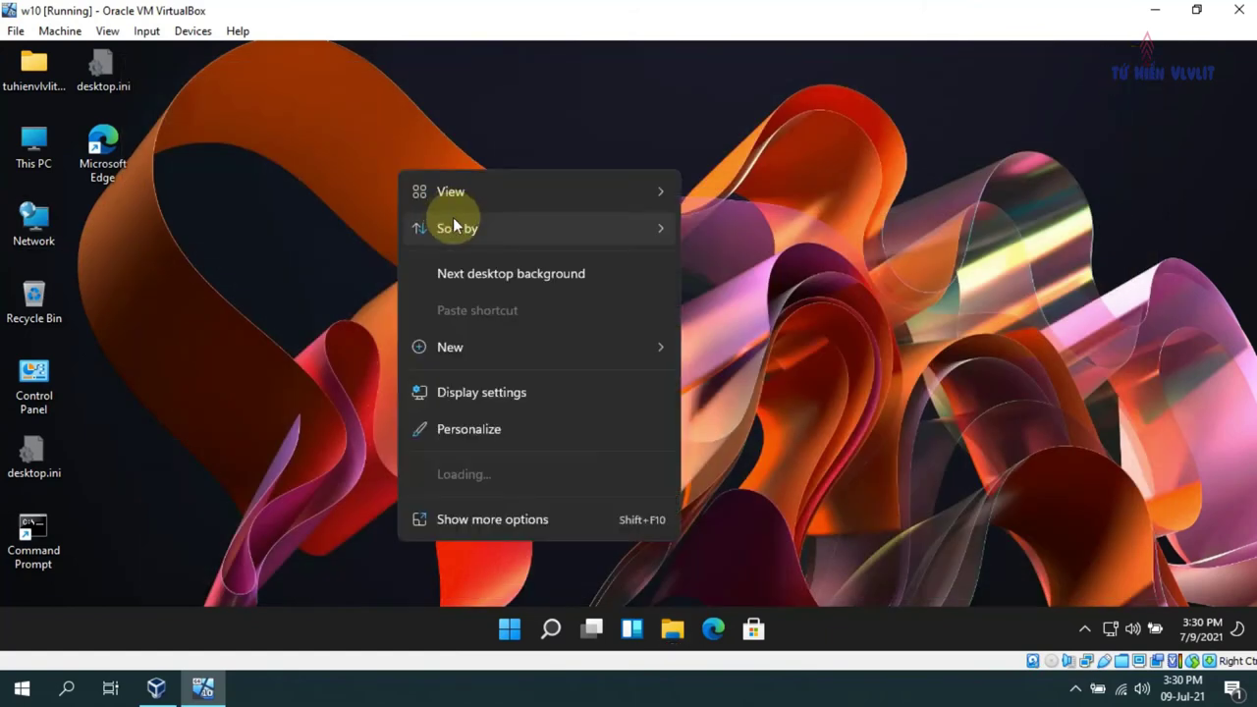
pyautogui.click(235, 432)
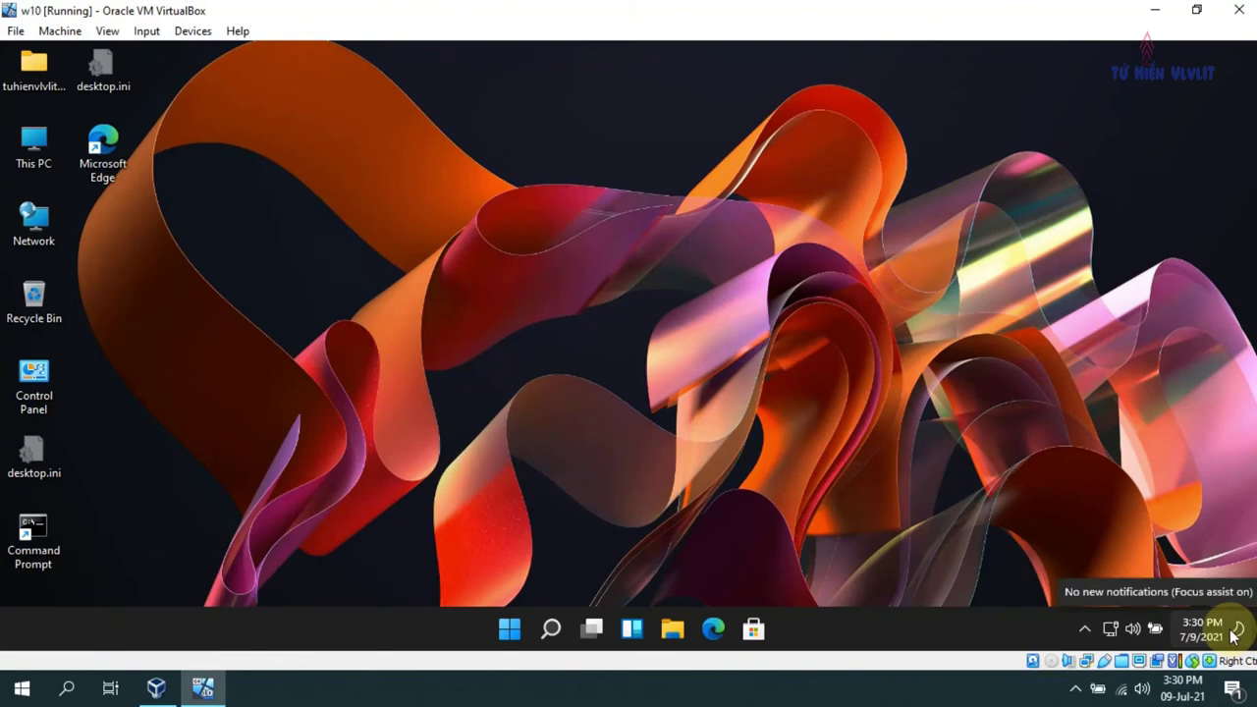
pyautogui.rightClick(187, 115)
pyautogui.click(808, 393)
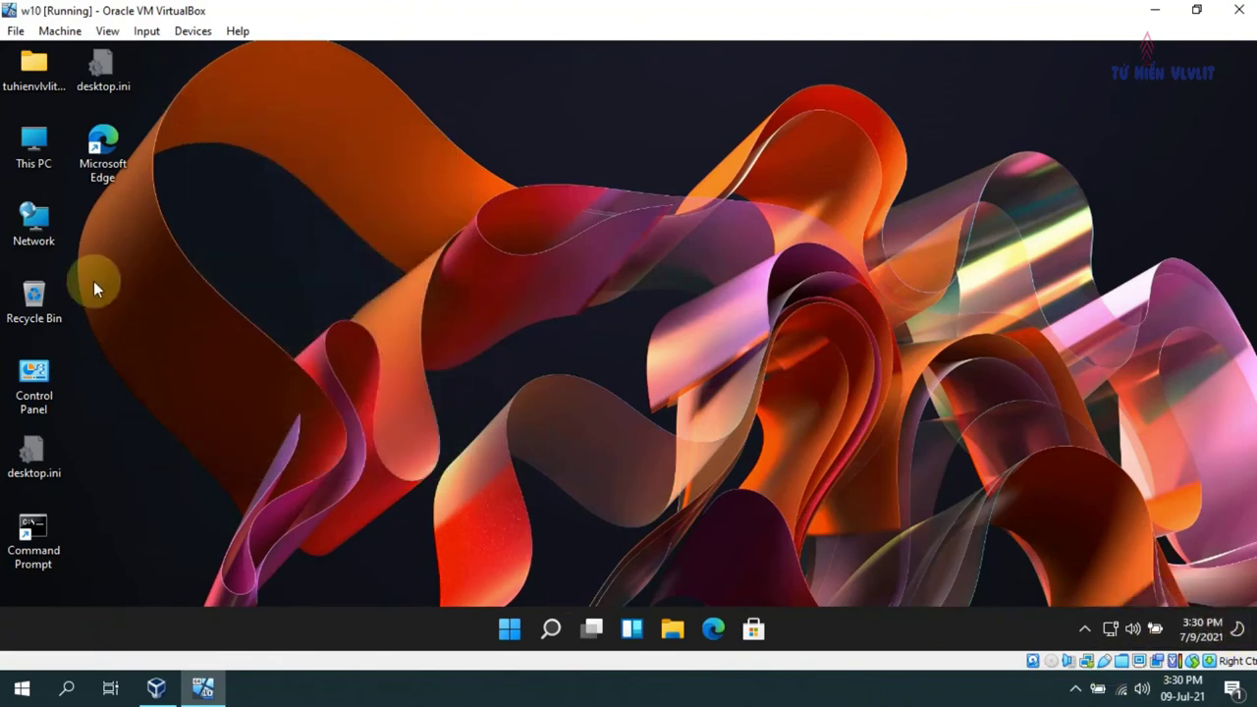
# - View This PC and its additional File Explorer commands, and close the window
pyautogui.doubleClick(29, 160)
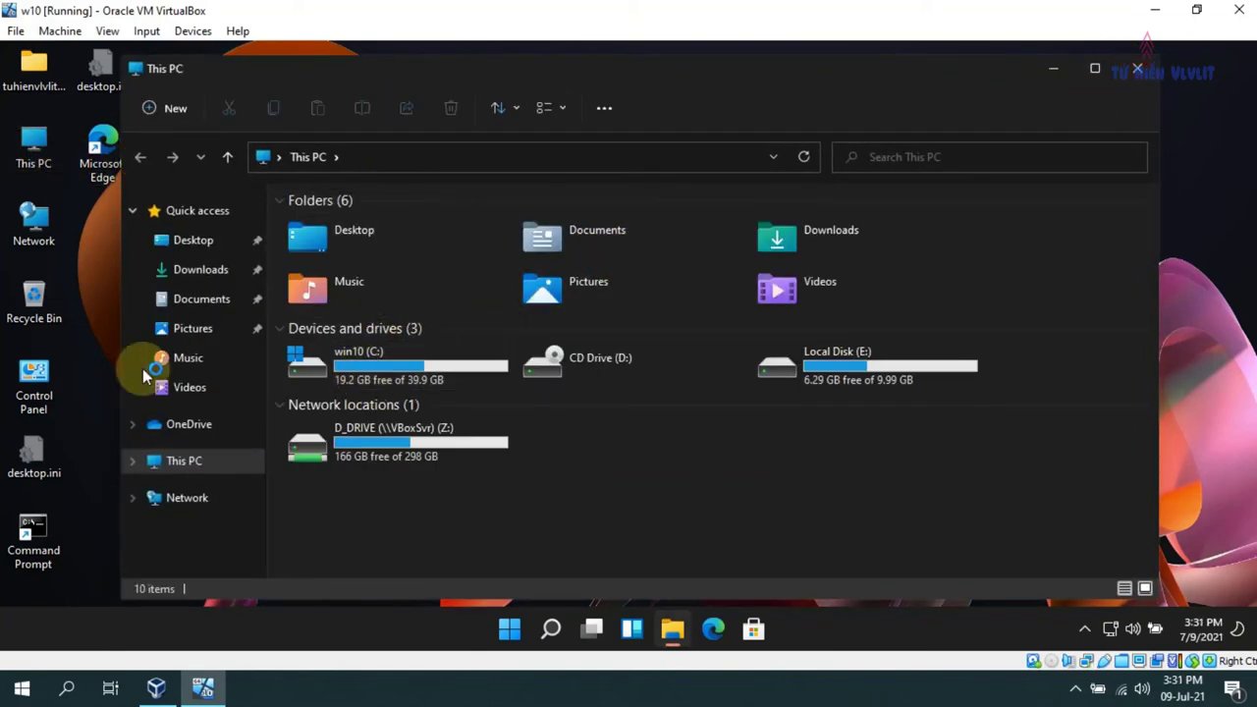
pyautogui.click(605, 112)
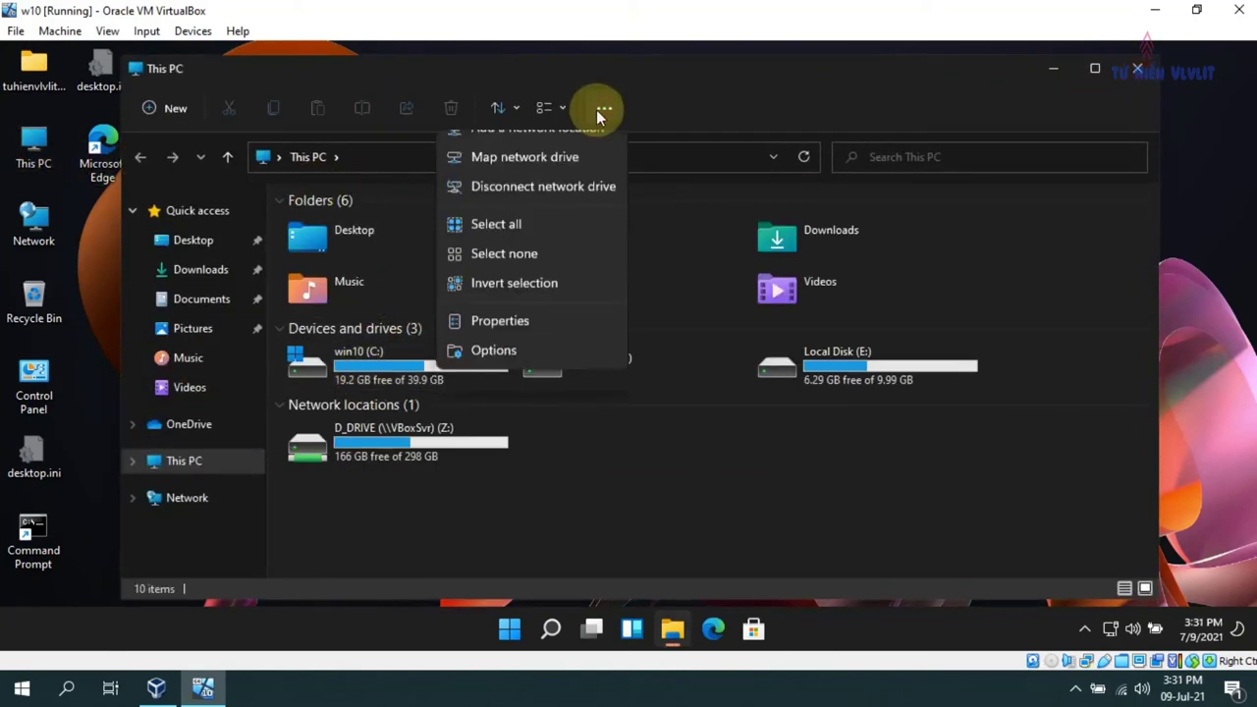
pyautogui.click(1135, 70)
# - Shut down the Windows 11 guest, and dismiss the mouse pointer integration notice at the next start
pyautogui.click(509, 628)
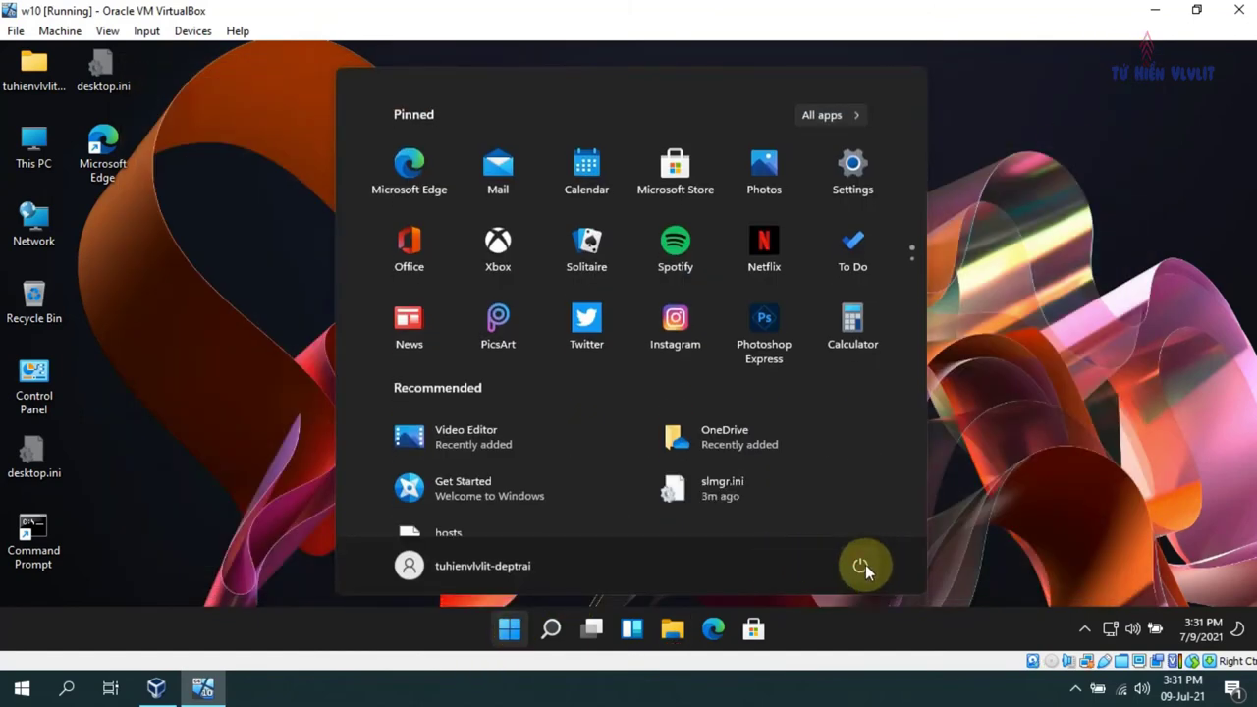
pyautogui.click(861, 566)
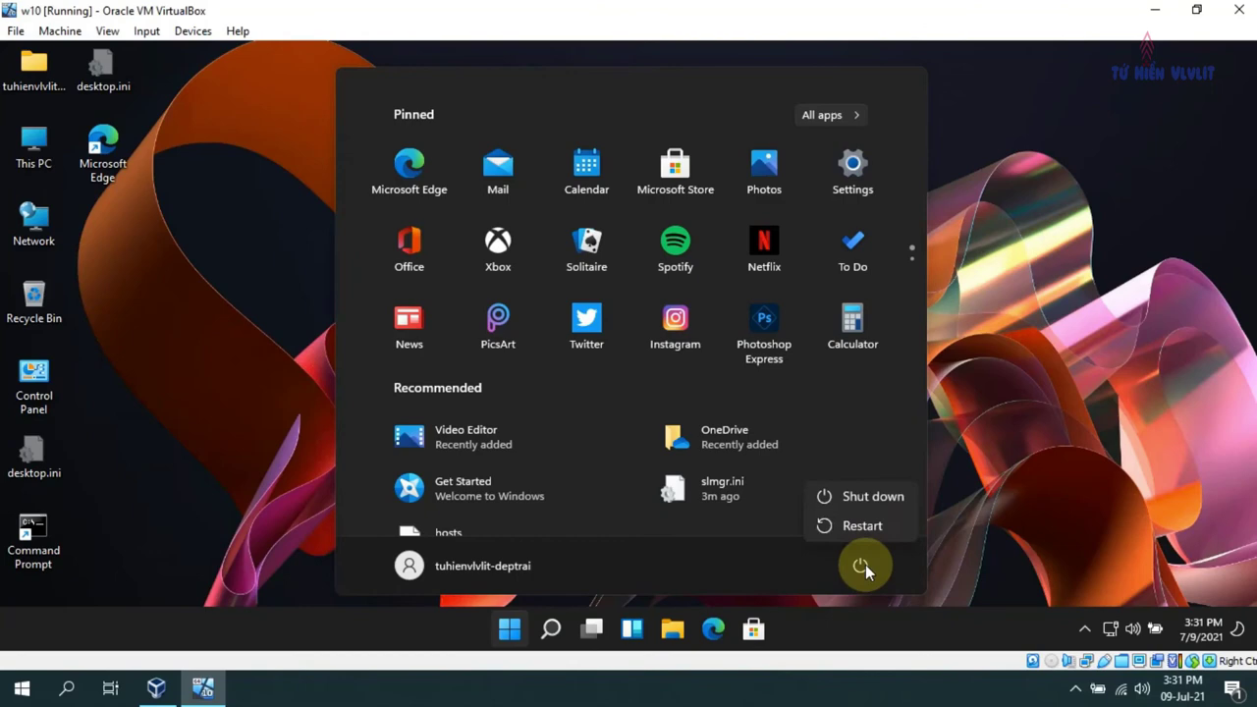
pyautogui.click(868, 498)
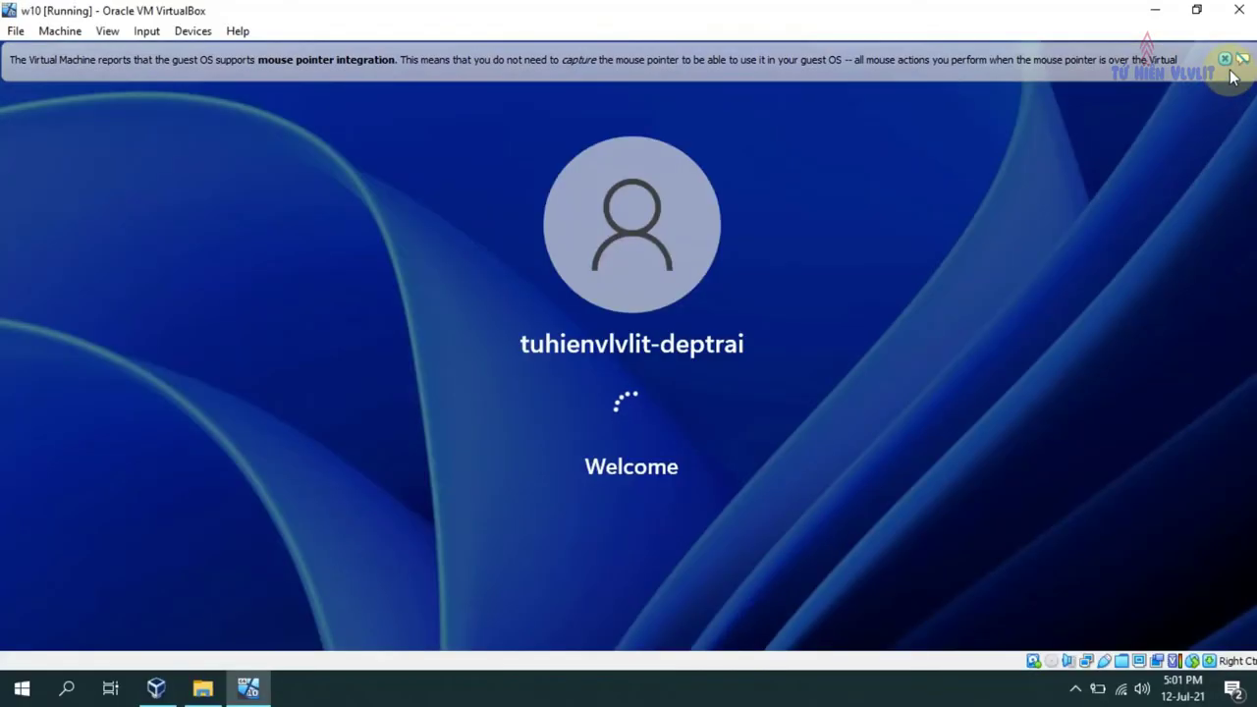
pyautogui.click(1225, 59)
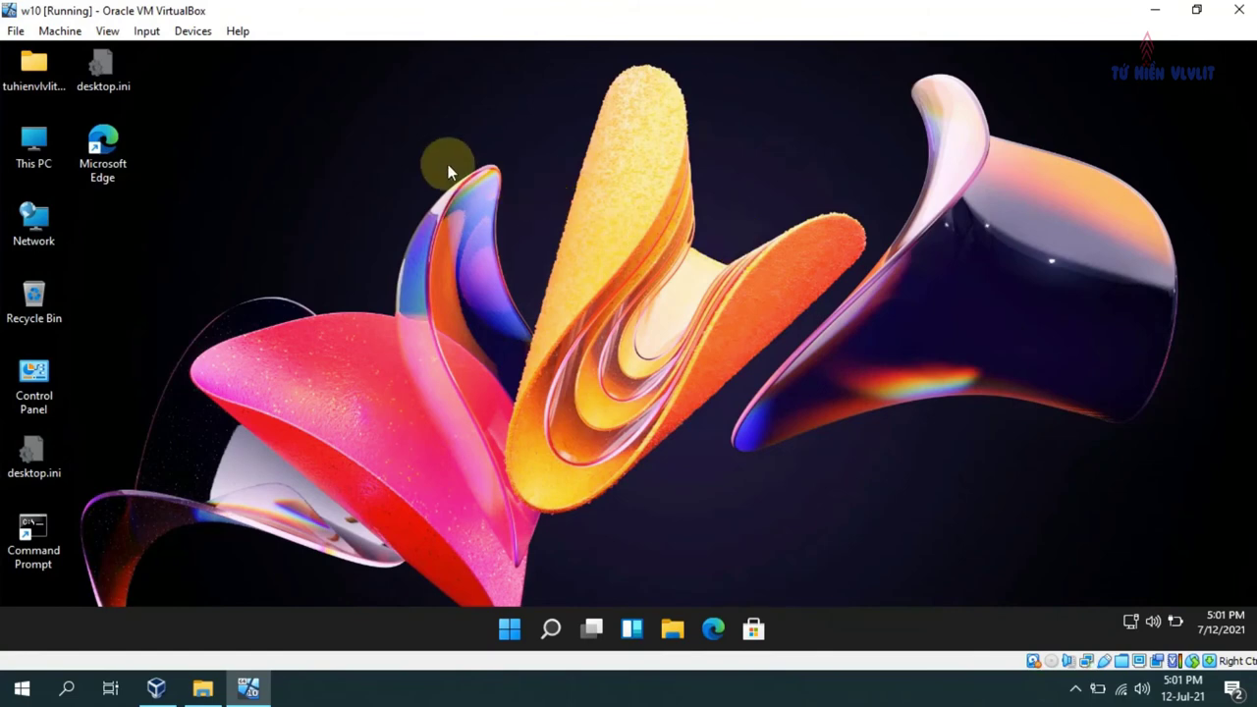
# - Refresh the desktop, and examine its short and expanded context menus
pyautogui.rightClick(489, 208)
pyautogui.click(505, 260)
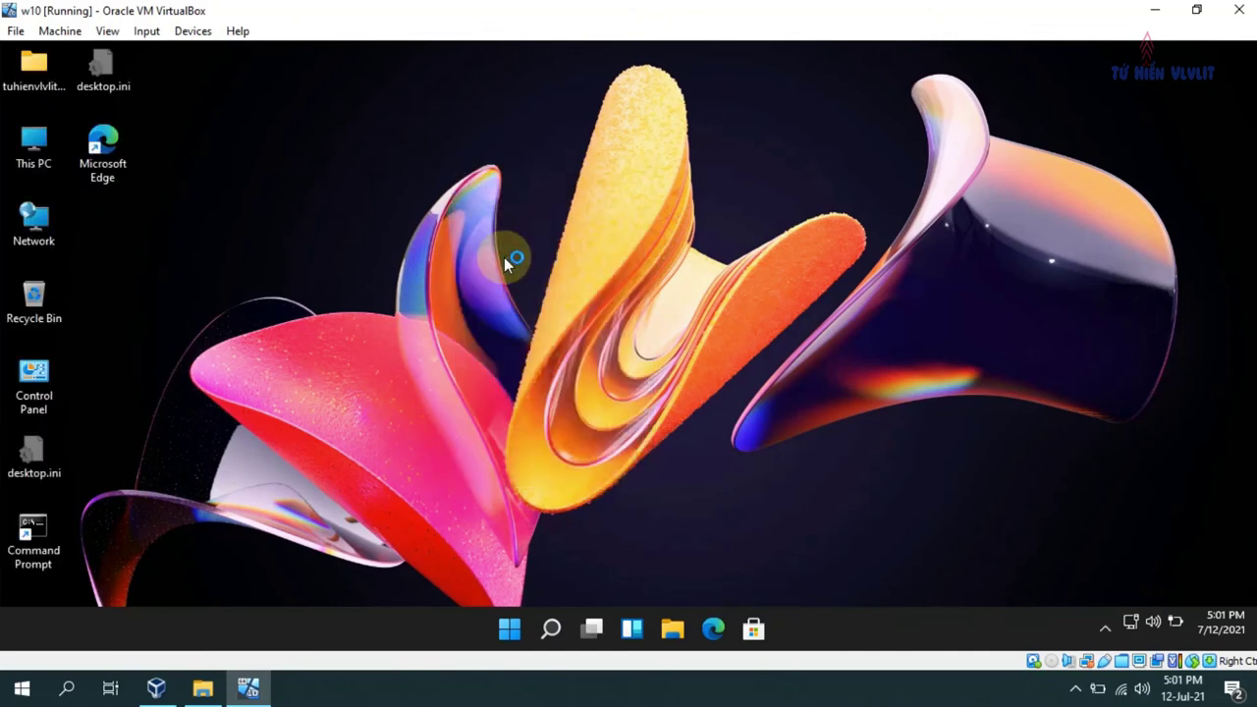
pyautogui.rightClick(511, 203)
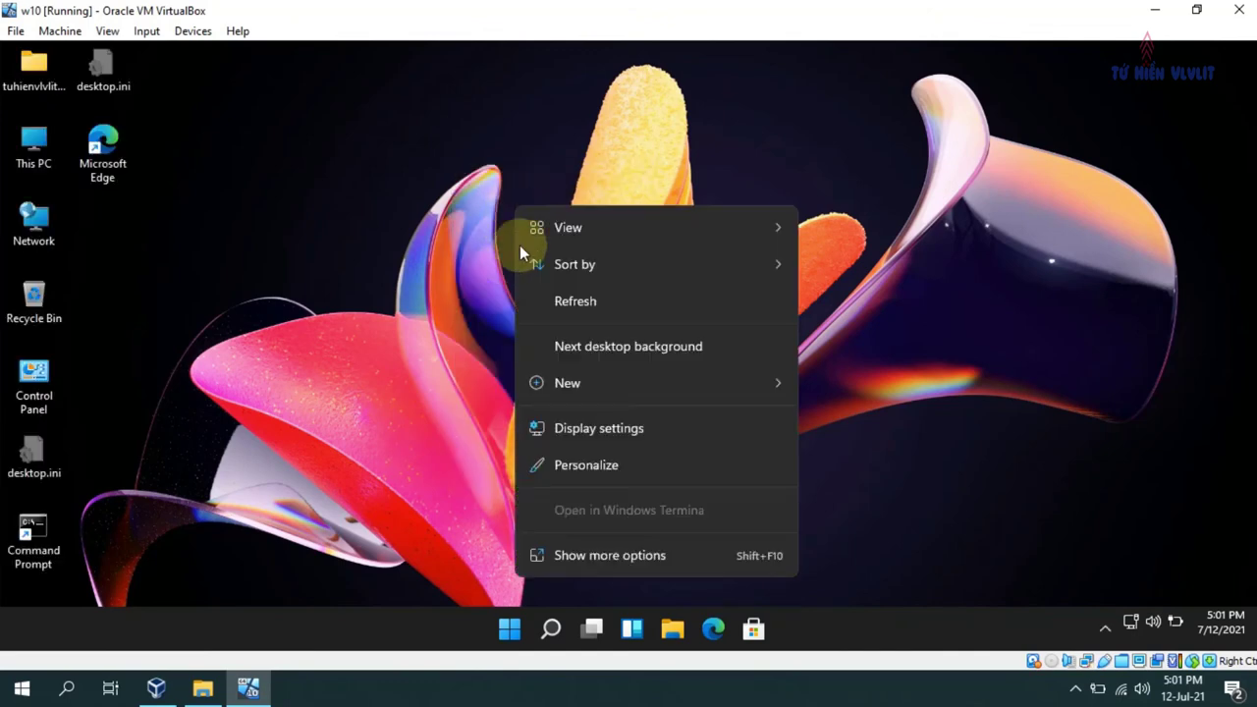
pyautogui.click(601, 555)
pyautogui.moveTo(678, 359)
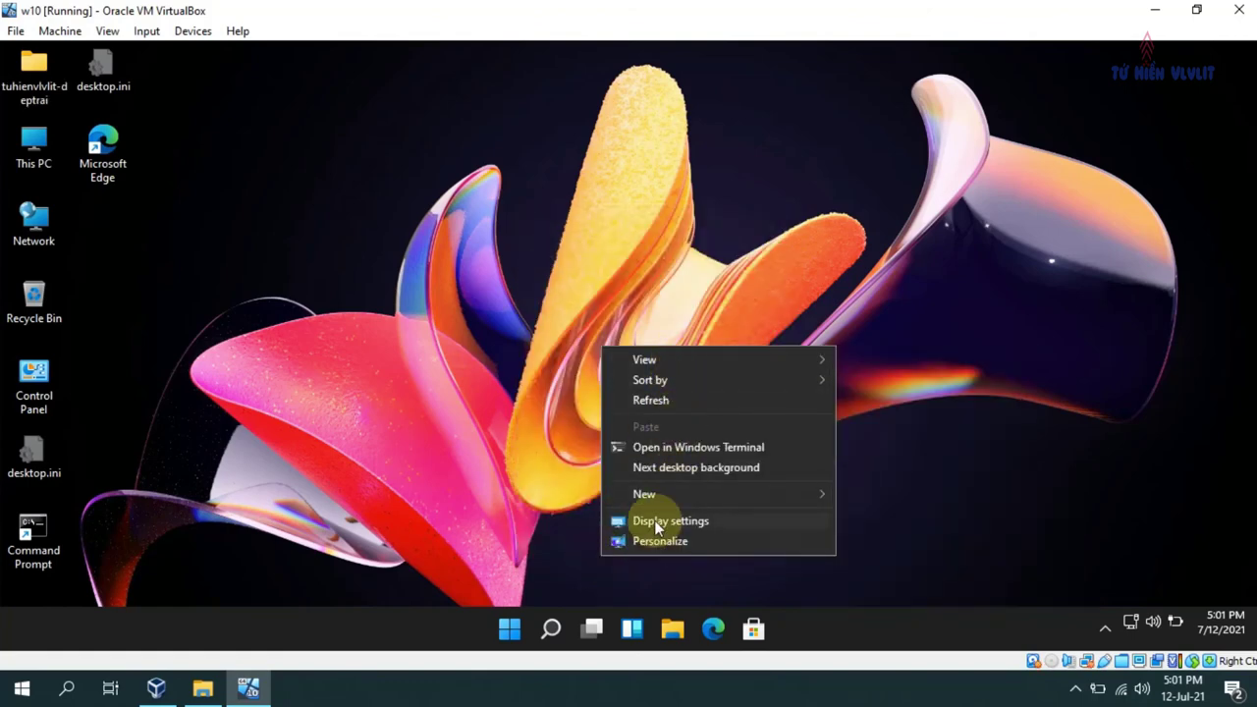
pyautogui.click(679, 398)
# - View the desktop's New item and View options, and open Windows Terminal in the Desktop folder and close it
pyautogui.rightClick(545, 175)
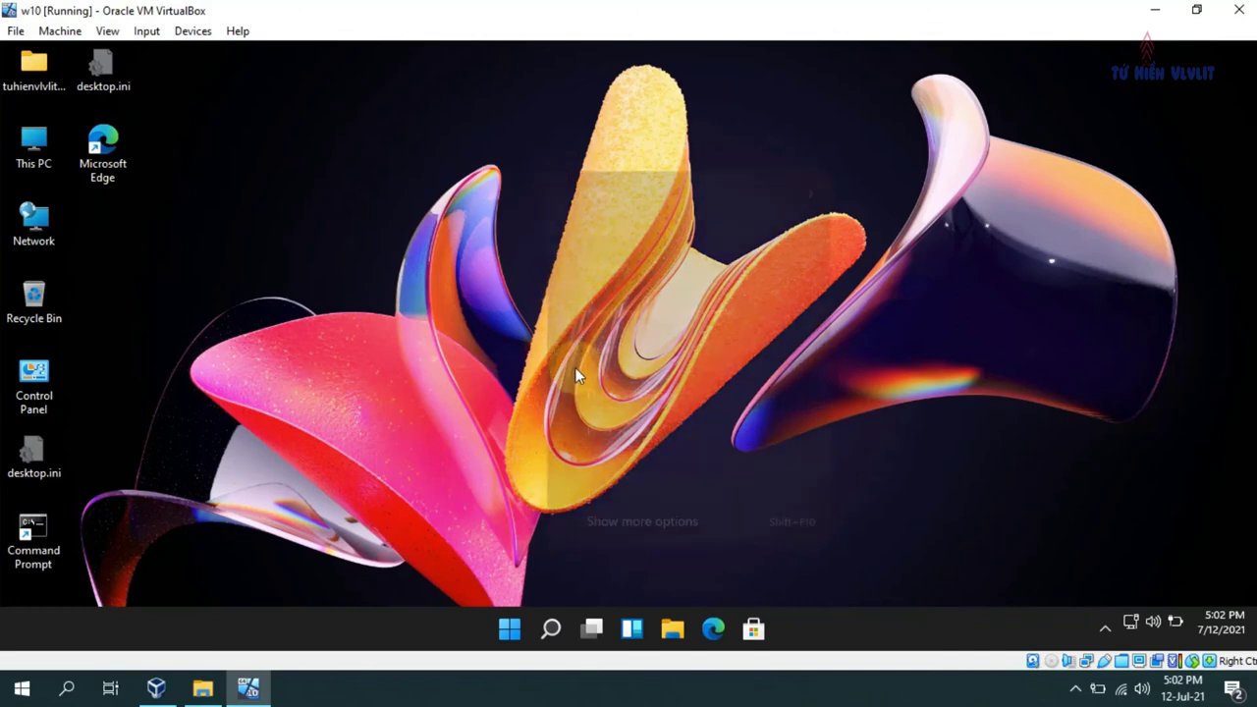
pyautogui.moveTo(629, 349)
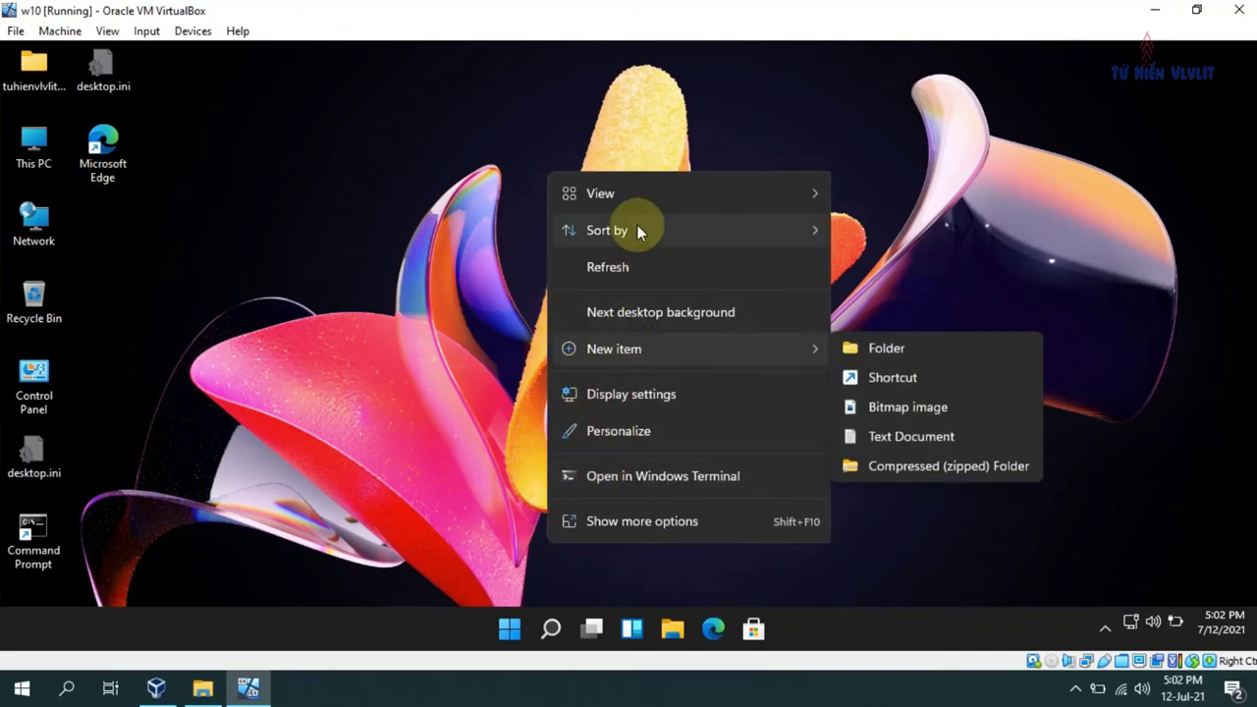
pyautogui.moveTo(645, 193)
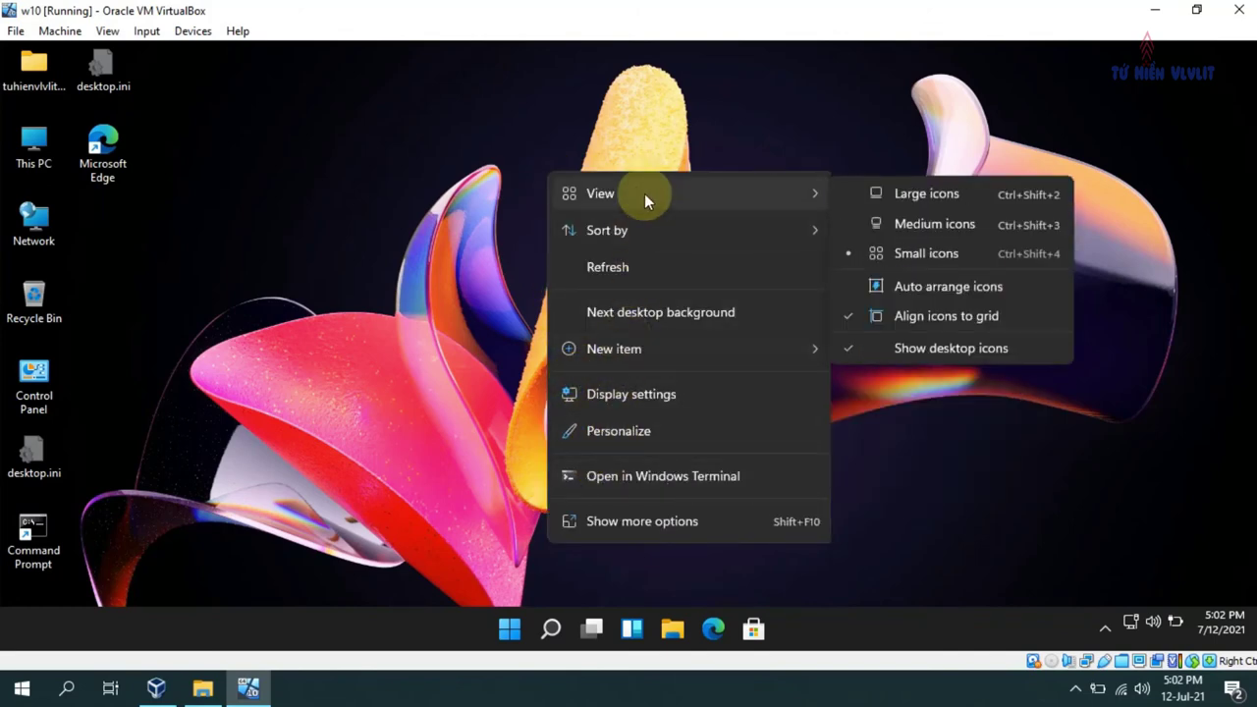
pyautogui.click(630, 475)
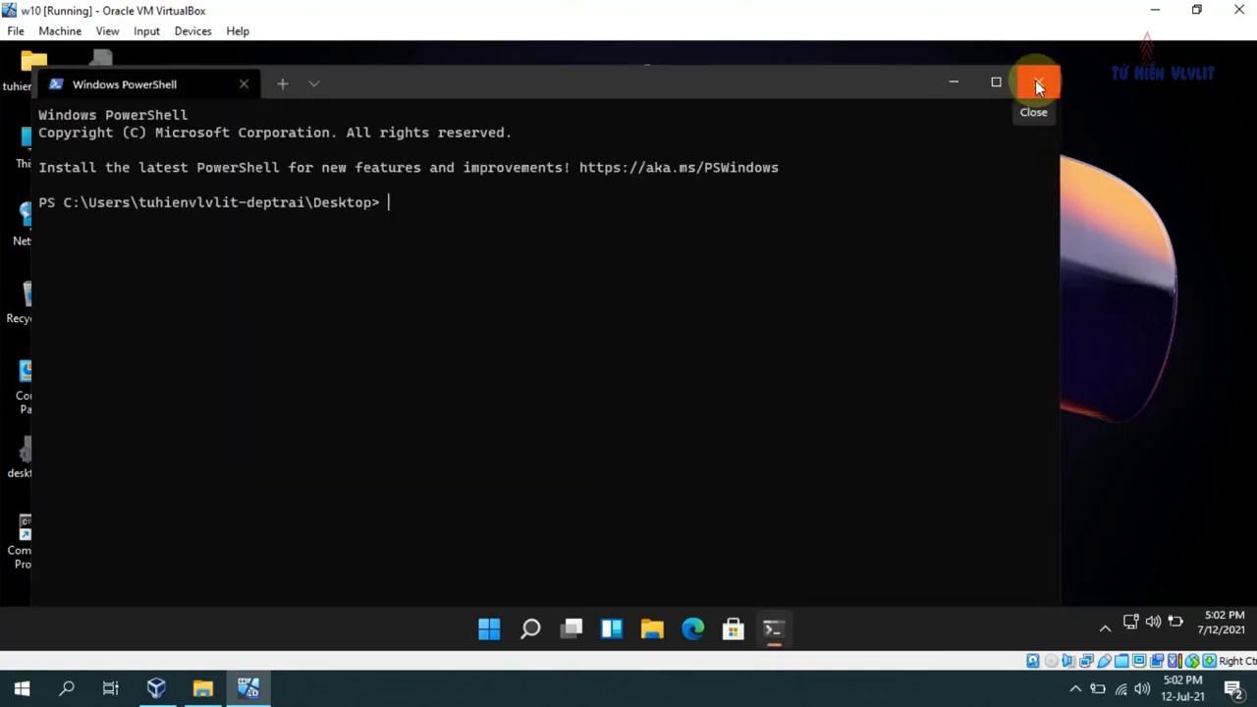
pyautogui.click(1035, 79)
# - Open Command Prompt as administrator and run winver to show the Windows version
pyautogui.rightClick(51, 511)
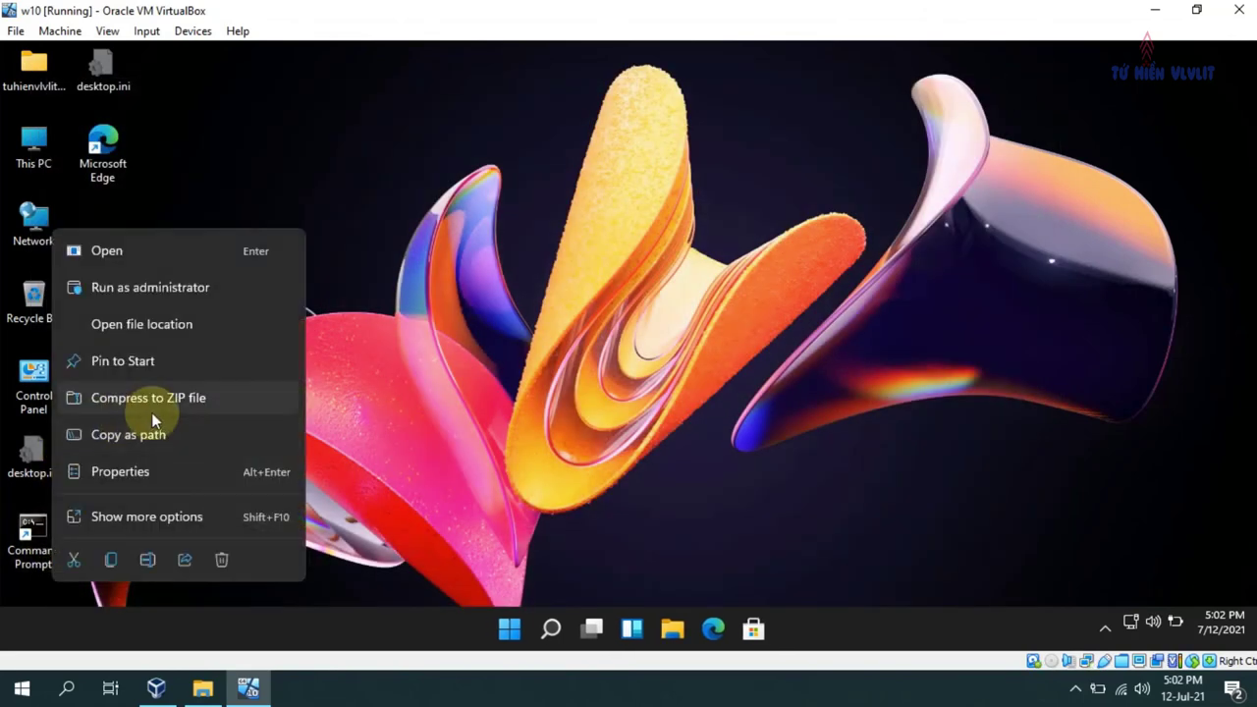
pyautogui.click(117, 286)
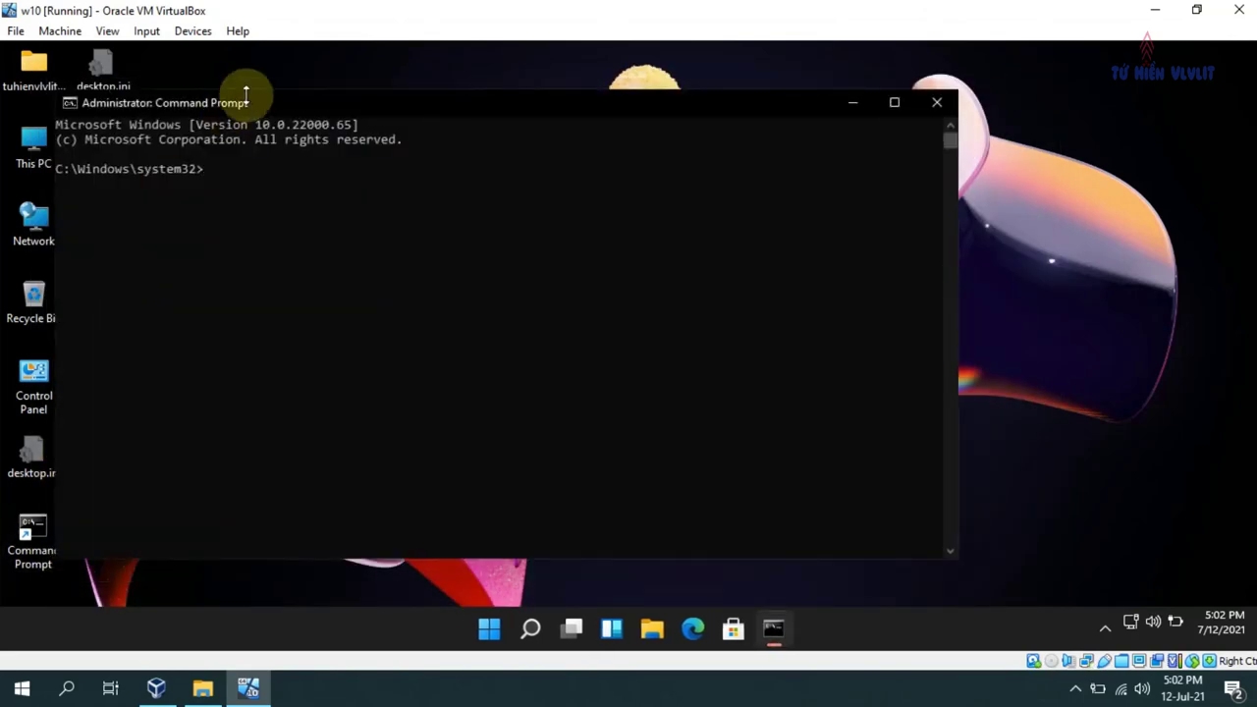
pyautogui.moveTo(245, 100); pyautogui.dragTo(355, 96)
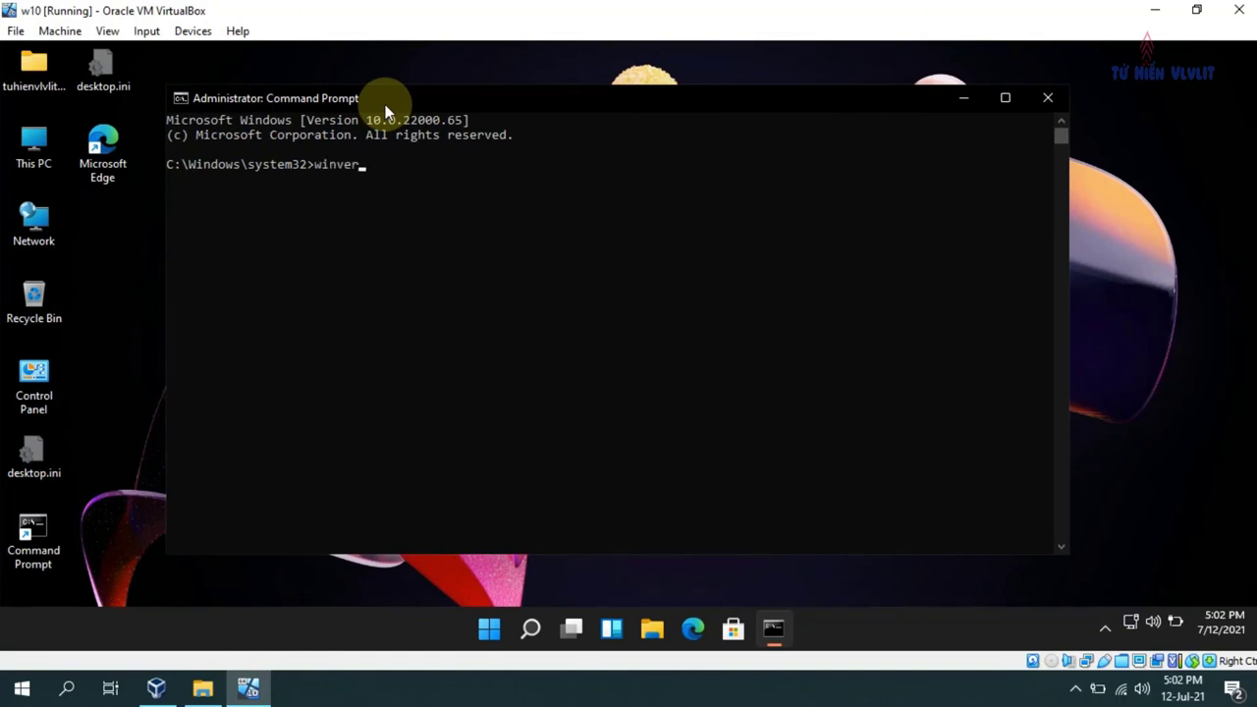
pyautogui.write('winver')
pyautogui.press('Return')
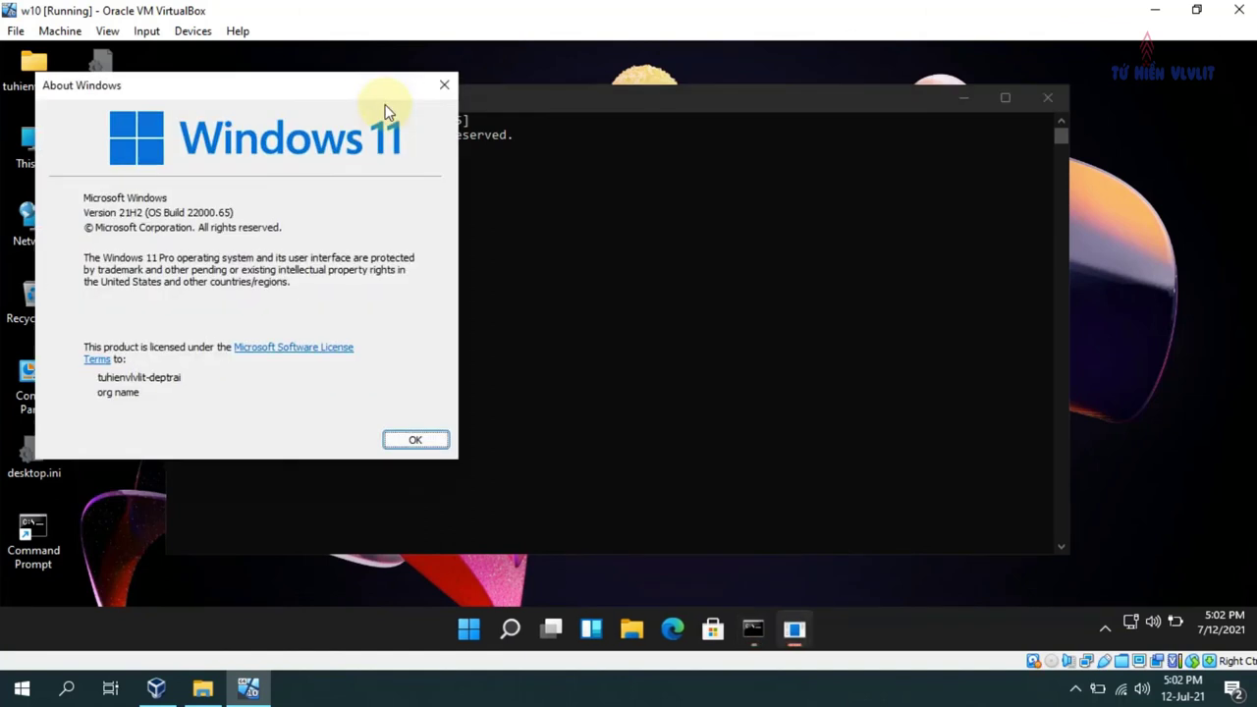
# - Examine the About Windows details, close them along with Command Prompt, and refresh the desktop
pyautogui.moveTo(273, 87); pyautogui.dragTo(748, 138)
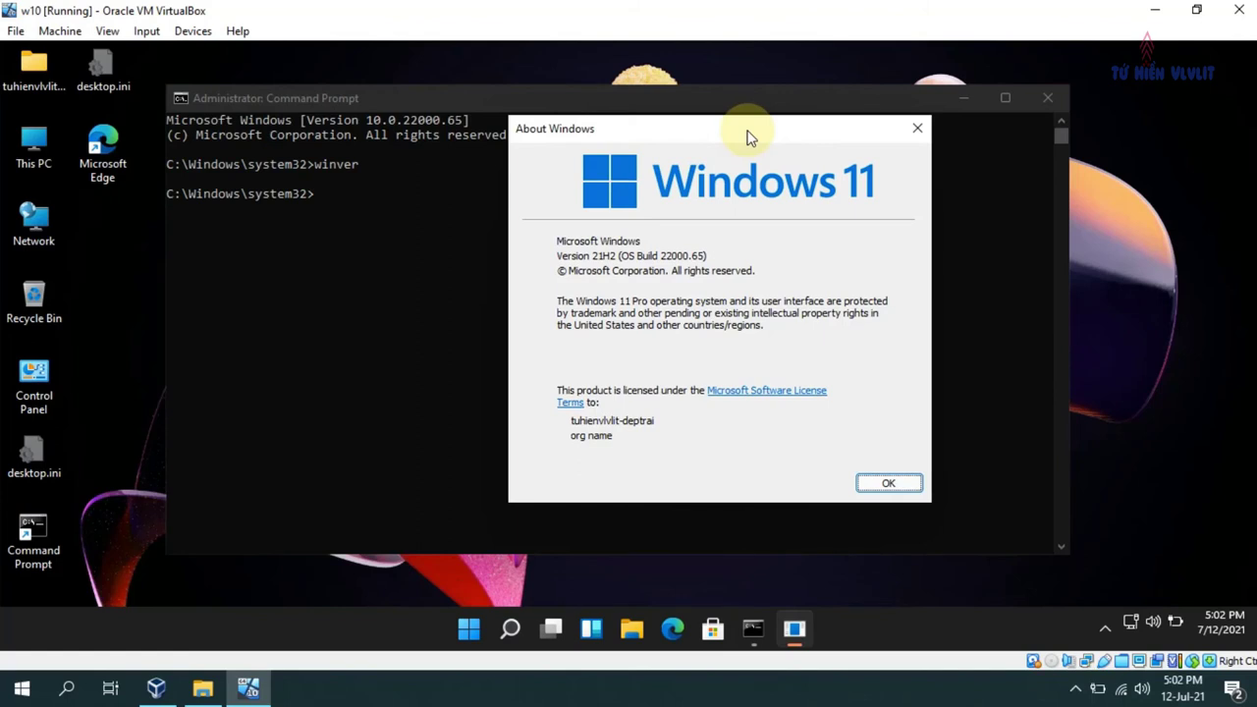
pyautogui.click(889, 484)
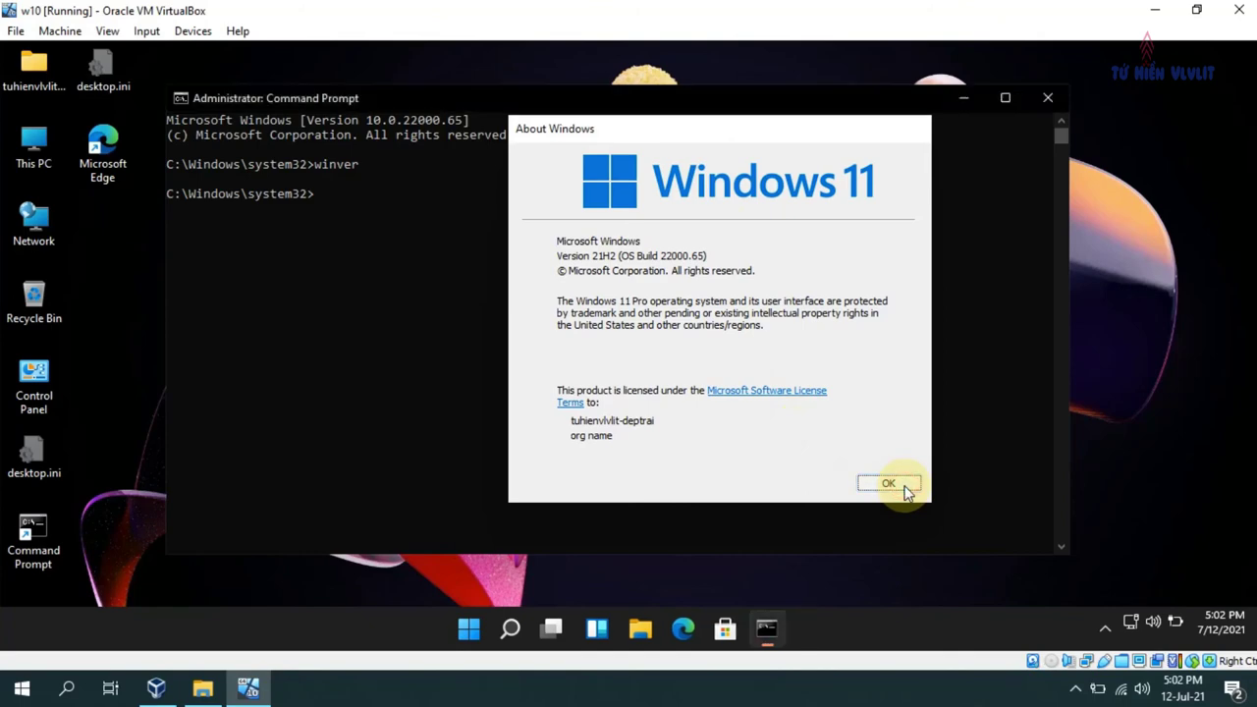
pyautogui.click(1044, 101)
pyautogui.rightClick(332, 306)
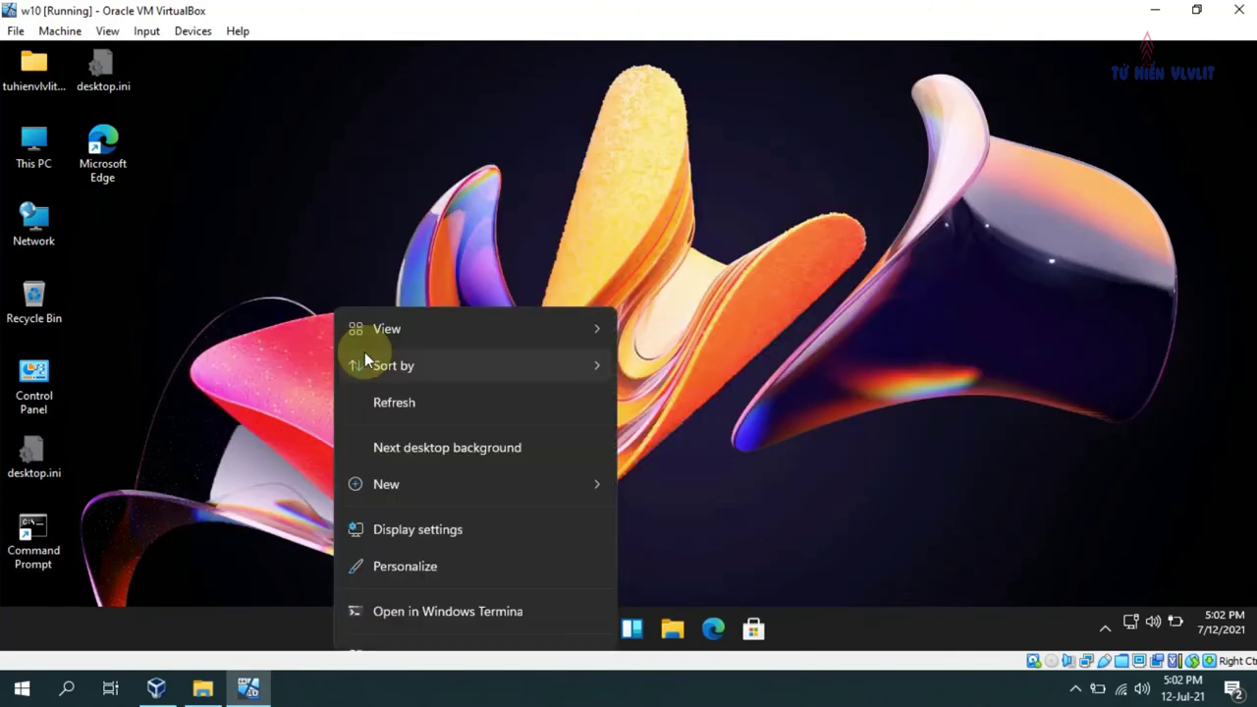
pyautogui.click(381, 404)
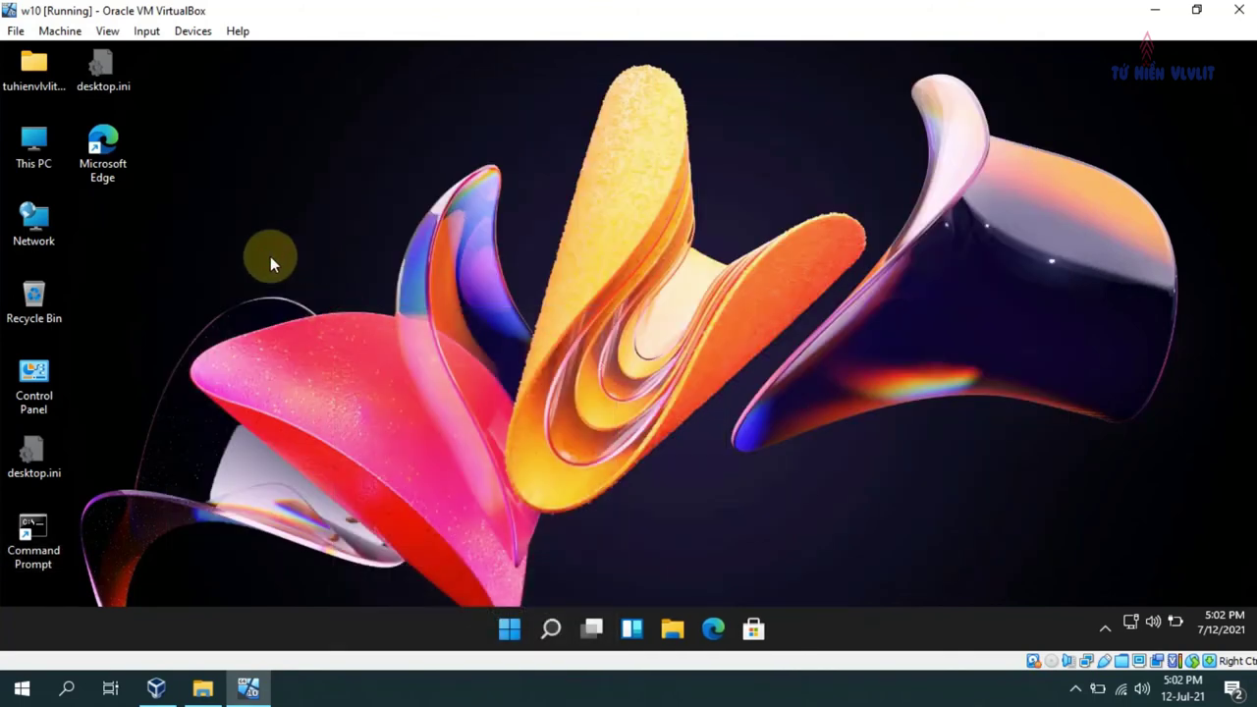
# - View the user profile folder and the contents of the win10 (C:) drive
pyautogui.doubleClick(35, 69)
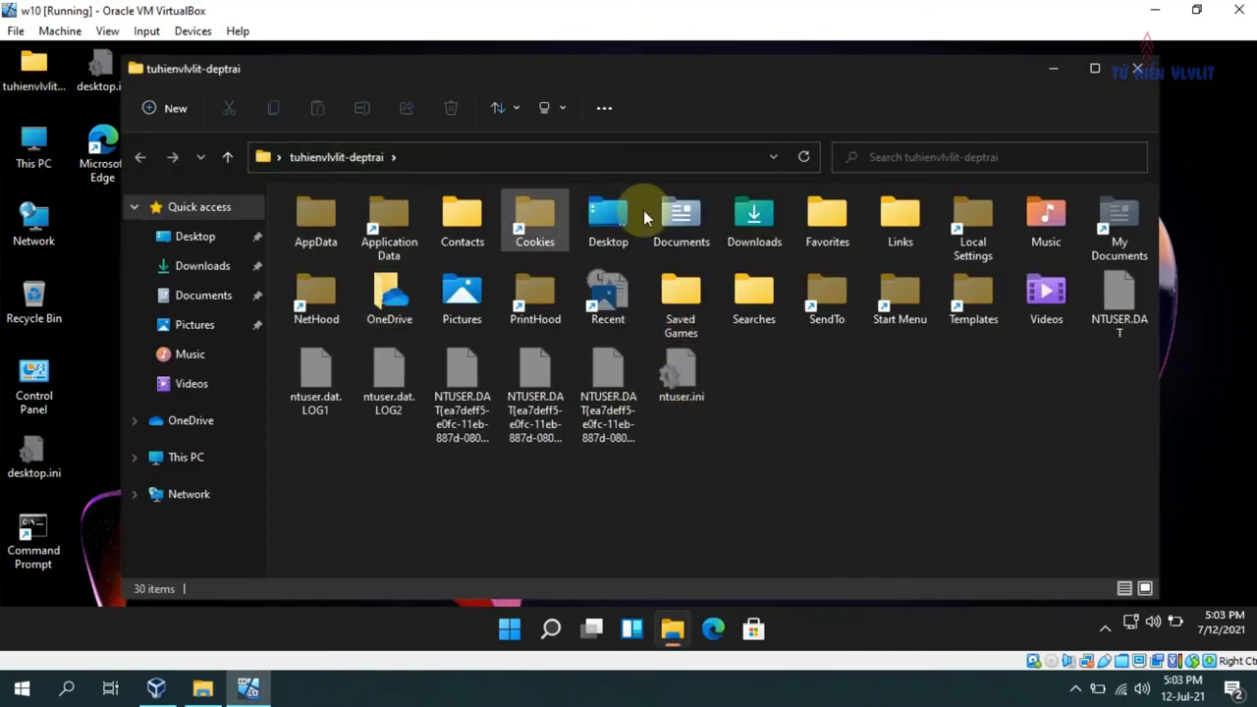
pyautogui.click(182, 273)
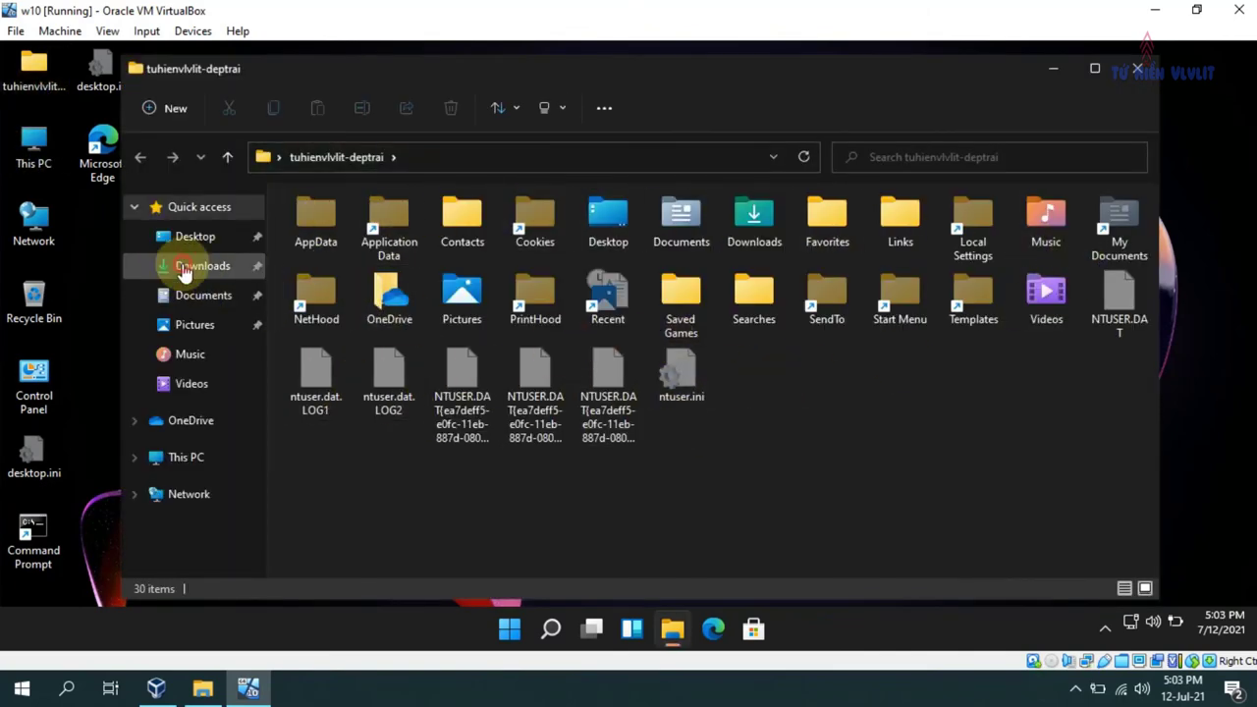
pyautogui.click(182, 459)
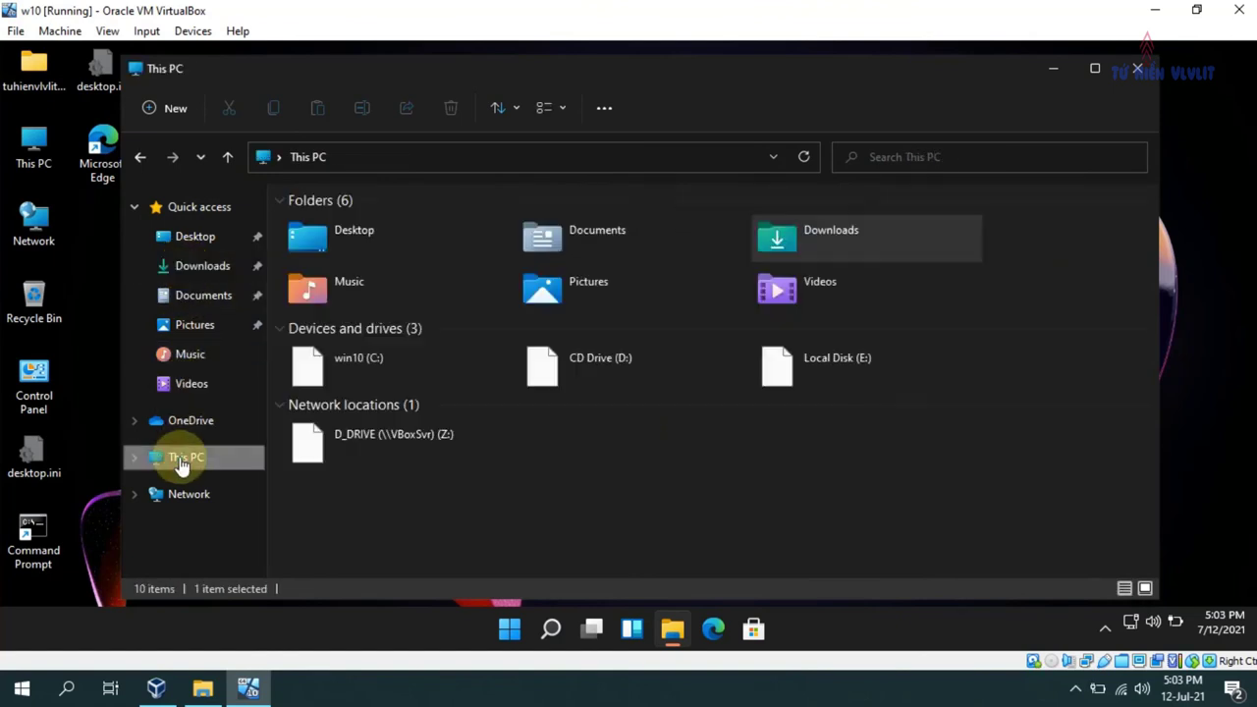
pyautogui.doubleClick(405, 363)
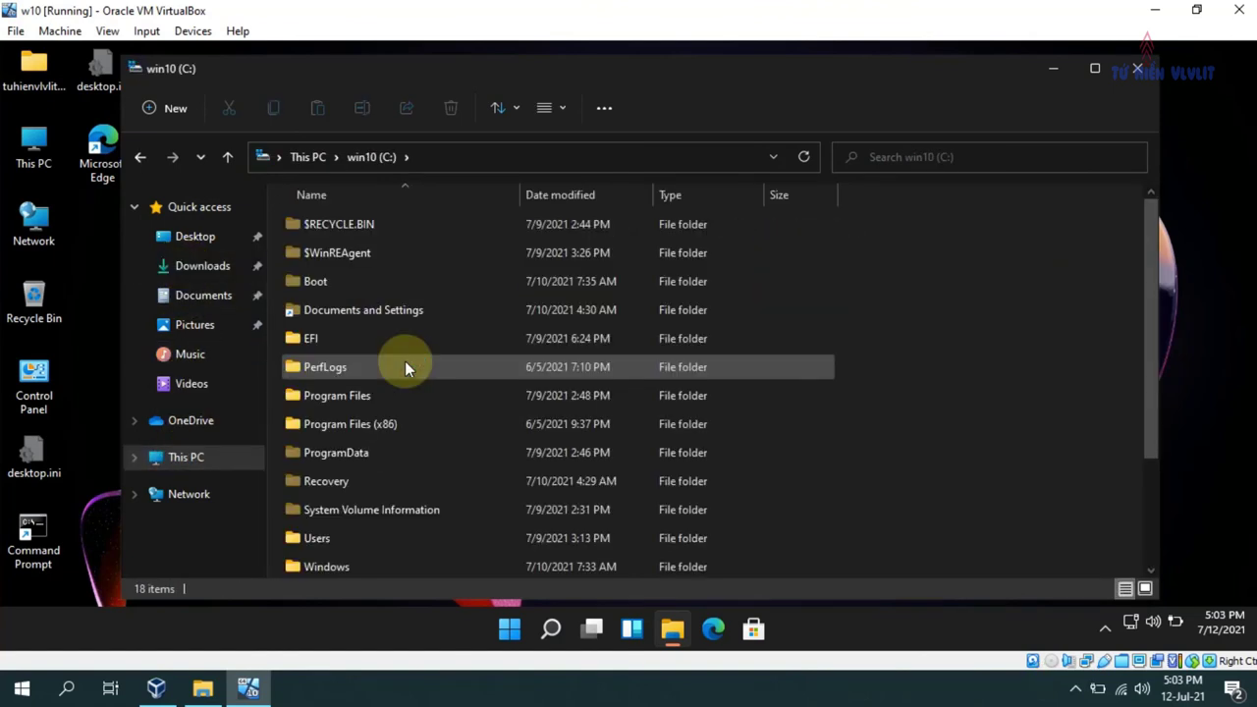
pyautogui.scroll(-2, 405, 366)
pyautogui.scroll(2, 404, 364)
# - View the contents of Local Disk (E:), return to This PC, and close File Explorer
pyautogui.click(187, 457)
pyautogui.click(850, 371)
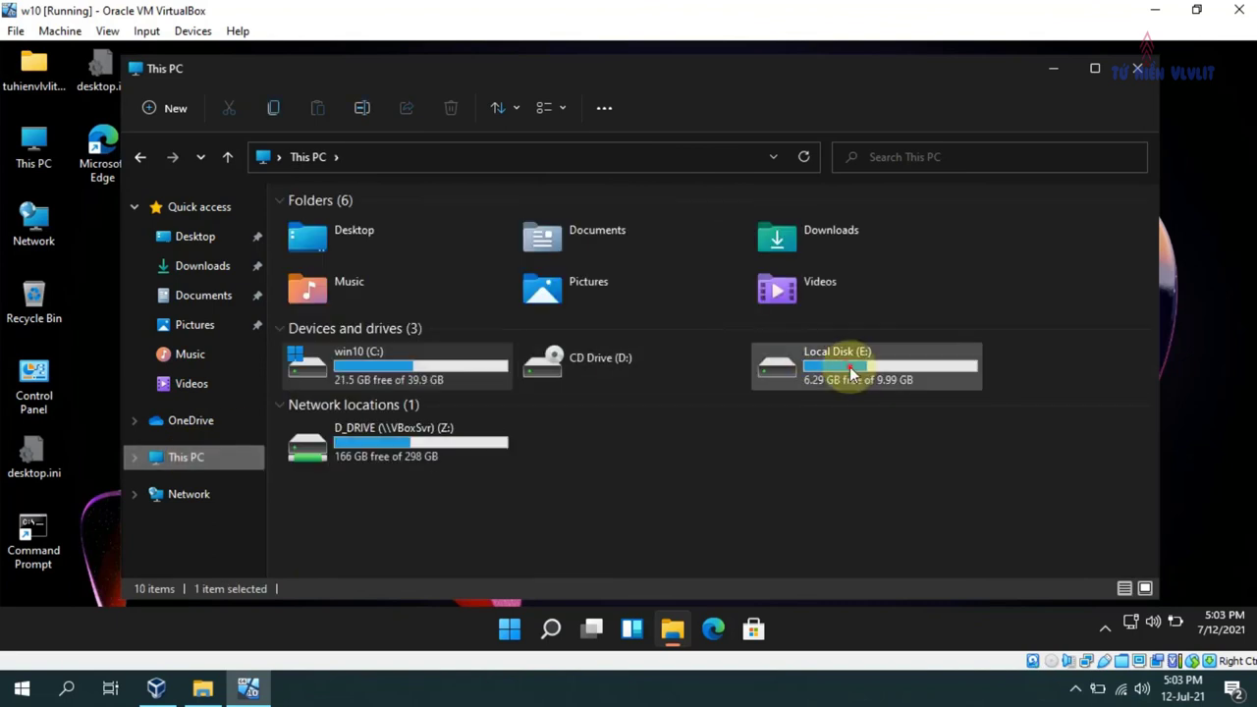
pyautogui.doubleClick(851, 369)
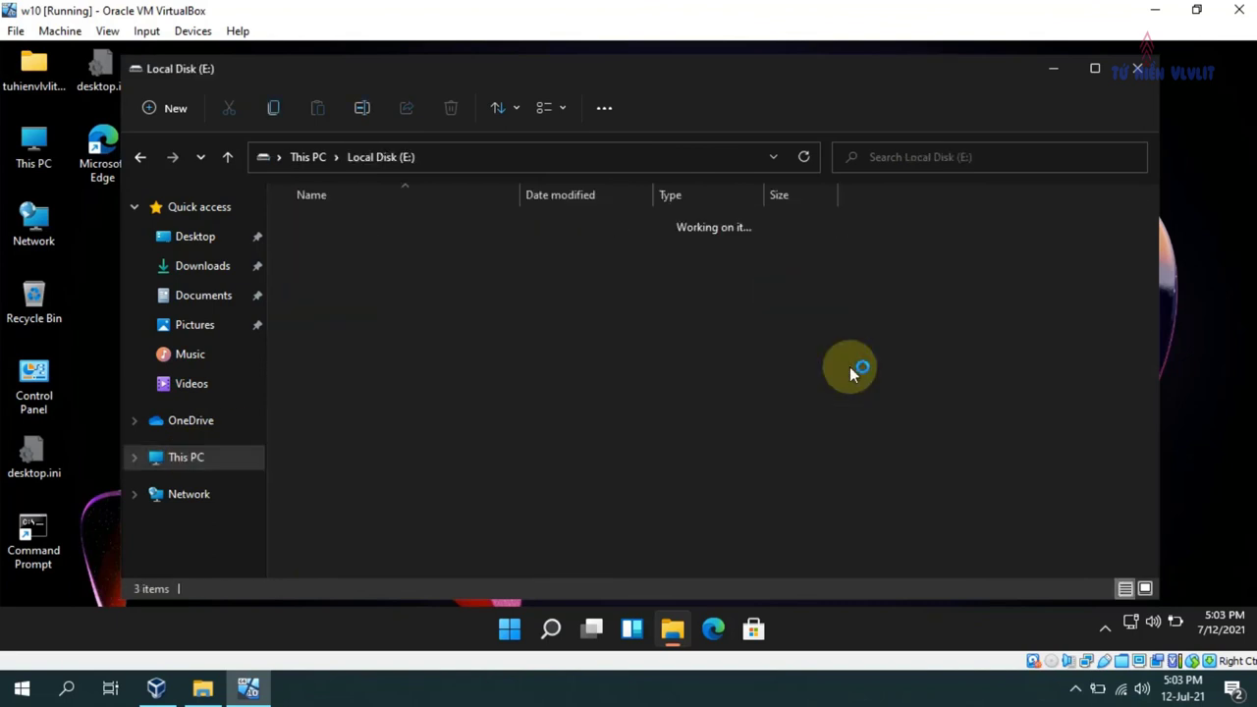
pyautogui.click(197, 462)
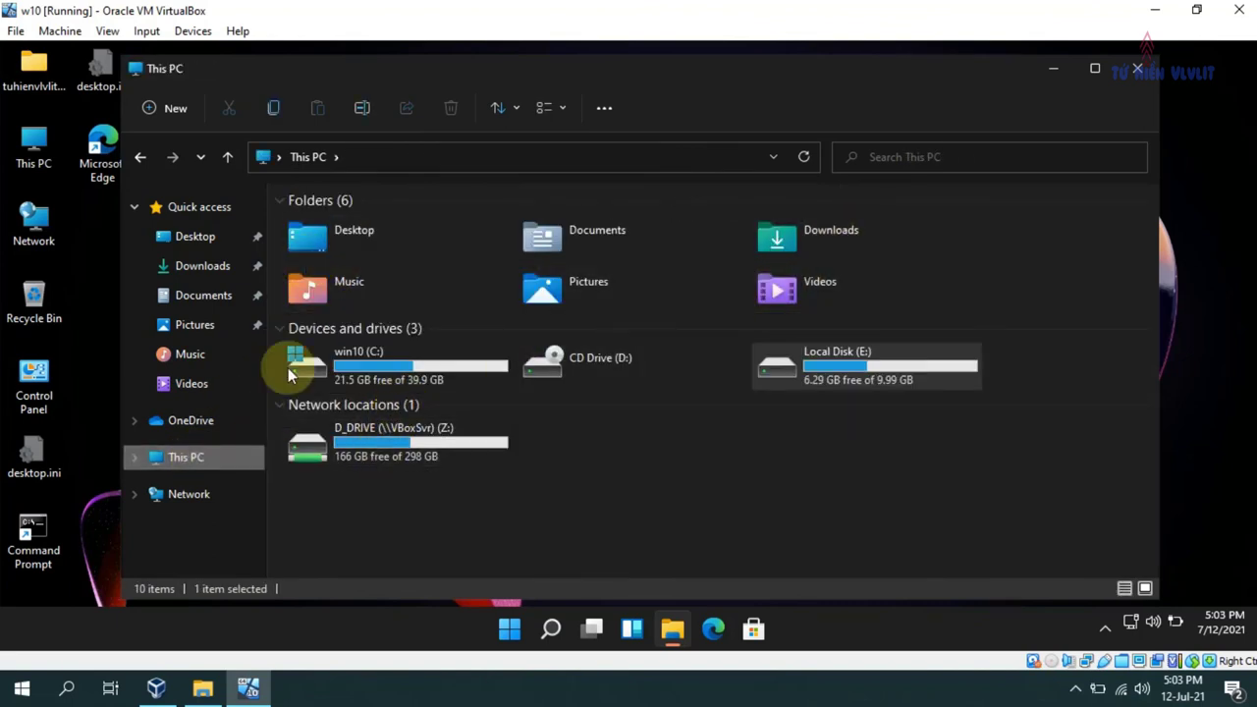
pyautogui.click(1138, 68)
# - Examine the Start menu with its search box, Recommended items, All apps list and account options
pyautogui.click(509, 629)
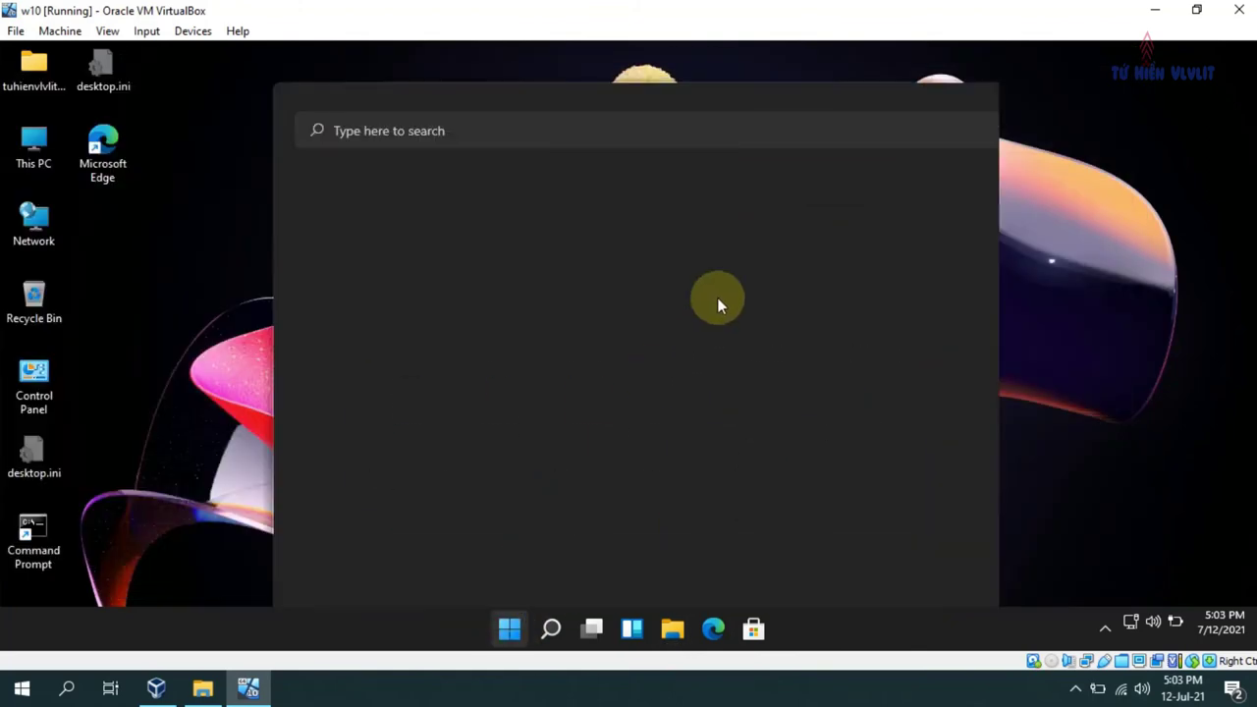
pyautogui.click(507, 630)
pyautogui.click(508, 630)
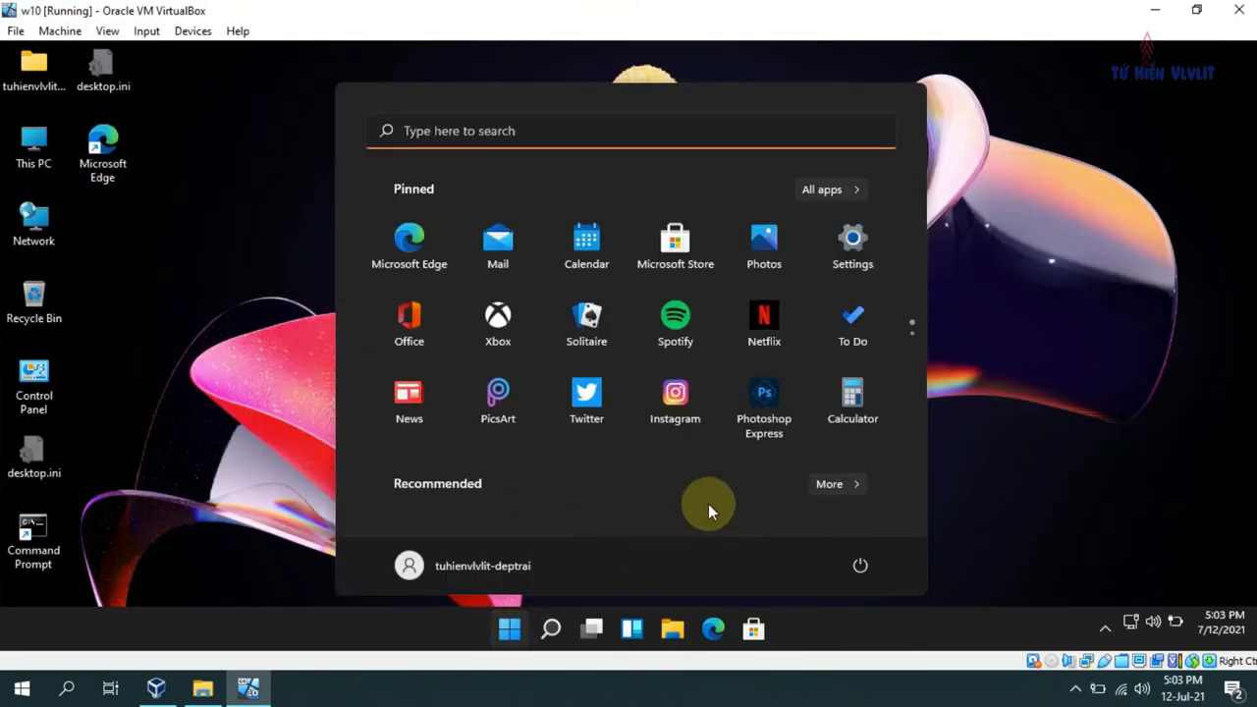
pyautogui.click(837, 483)
pyautogui.click(827, 185)
pyautogui.click(466, 578)
pyautogui.click(461, 575)
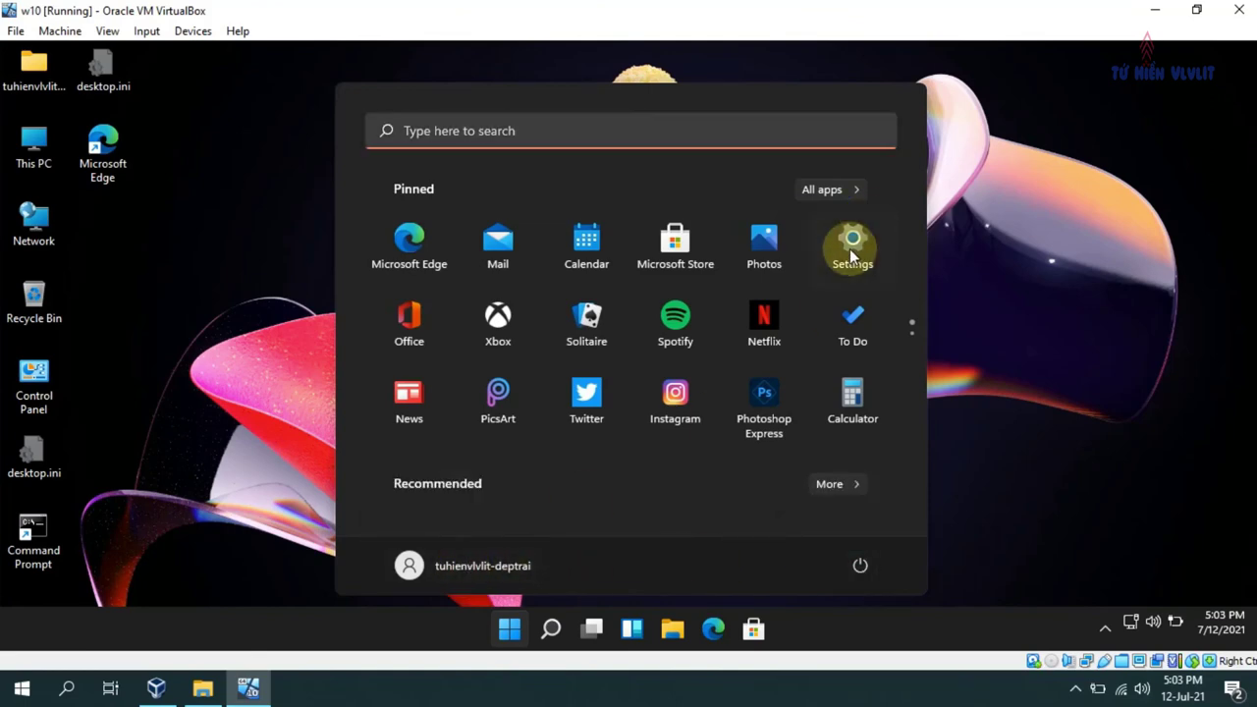
# - Look through the System page of Settings in a maximized window, restore its size, and close Settings
pyautogui.click(852, 247)
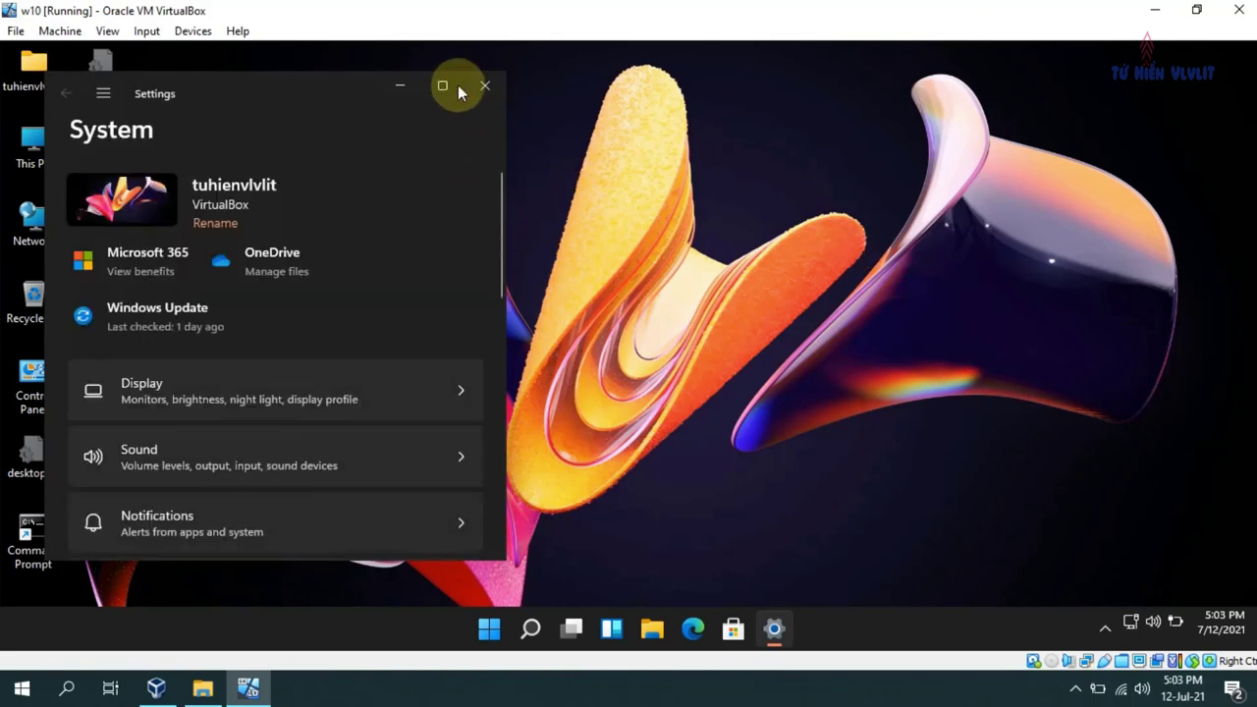
pyautogui.click(458, 89)
pyautogui.scroll(-5, 1207, 233)
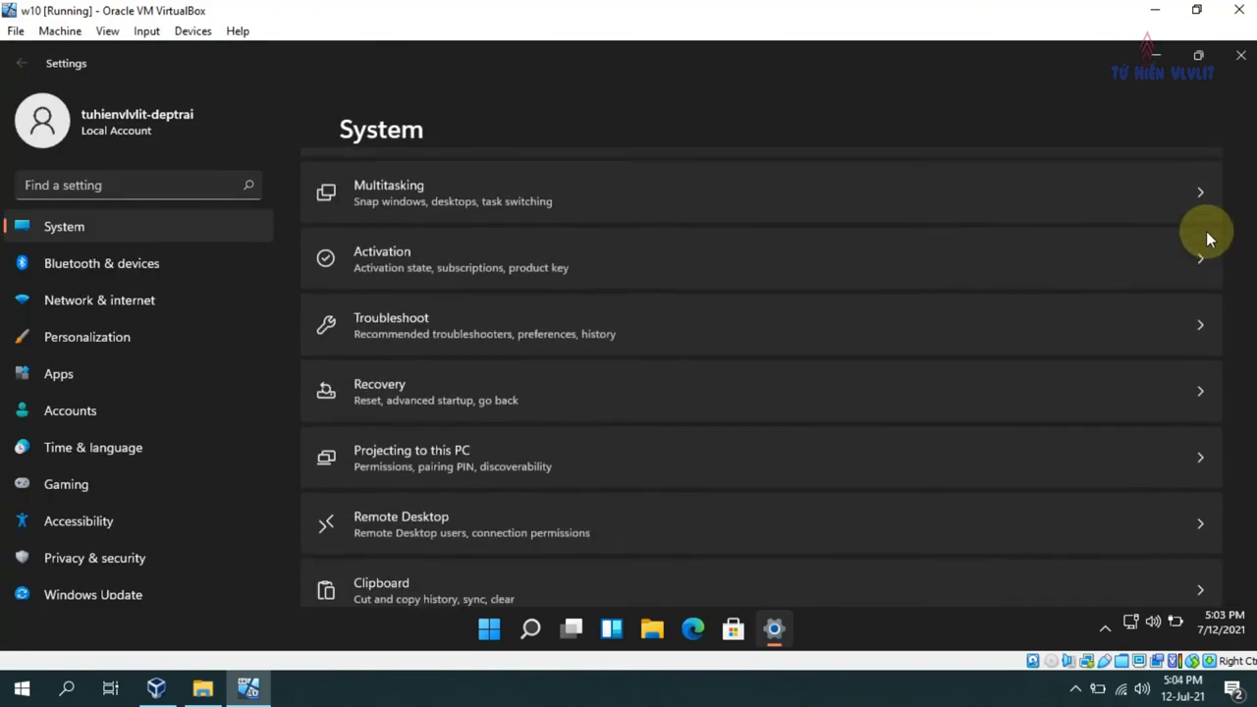
pyautogui.scroll(10, 1207, 233)
pyautogui.click(1198, 55)
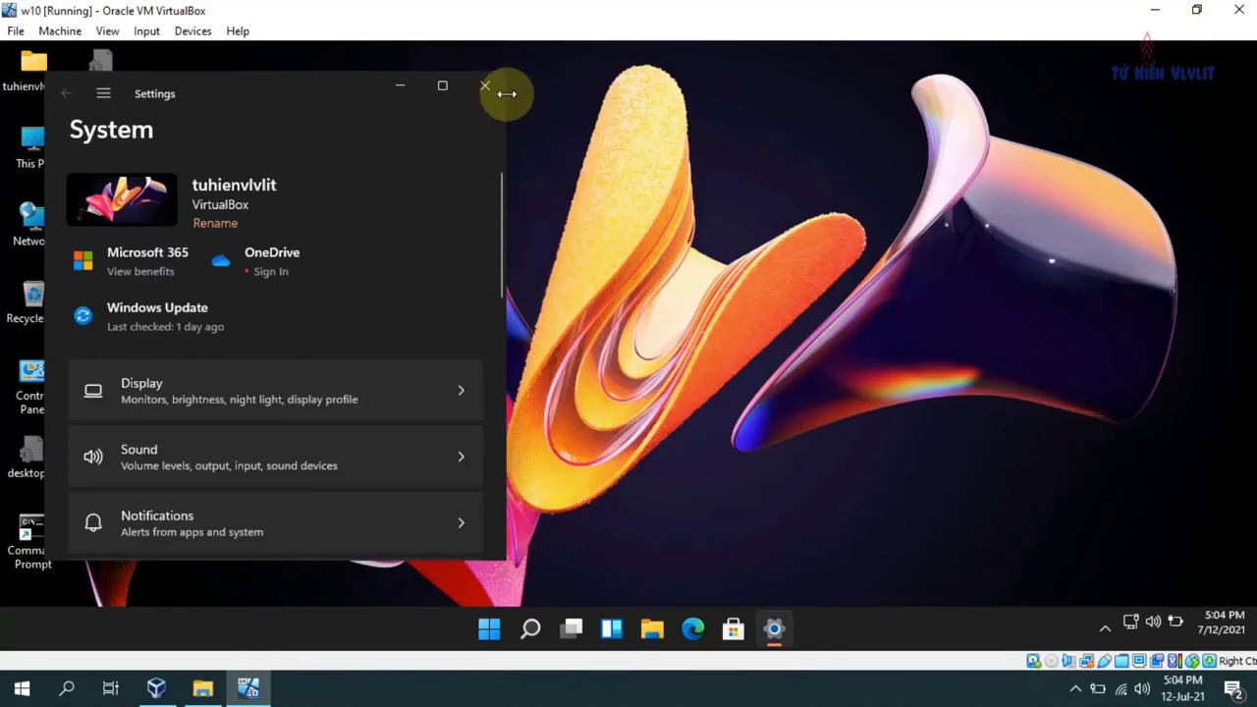
pyautogui.click(484, 86)
# - Show and hide the quick settings flyout, reopening it to view its toggles and volume slider
pyautogui.click(1141, 623)
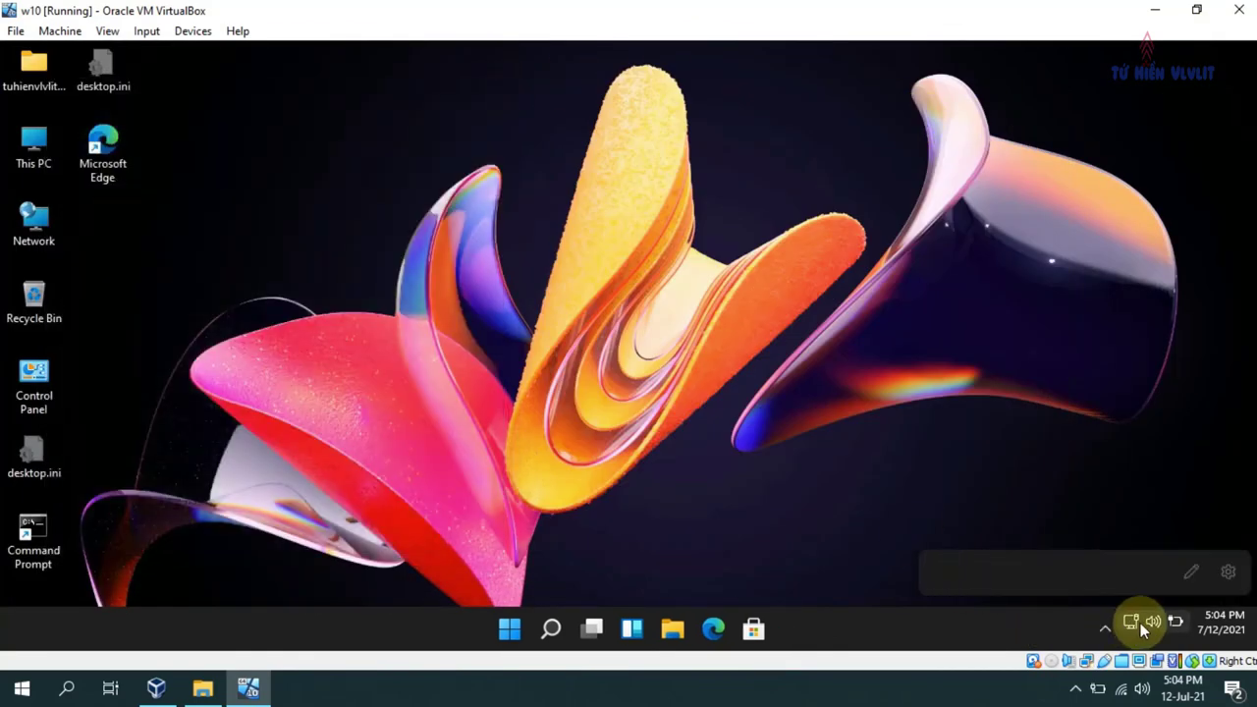
pyautogui.click(1141, 623)
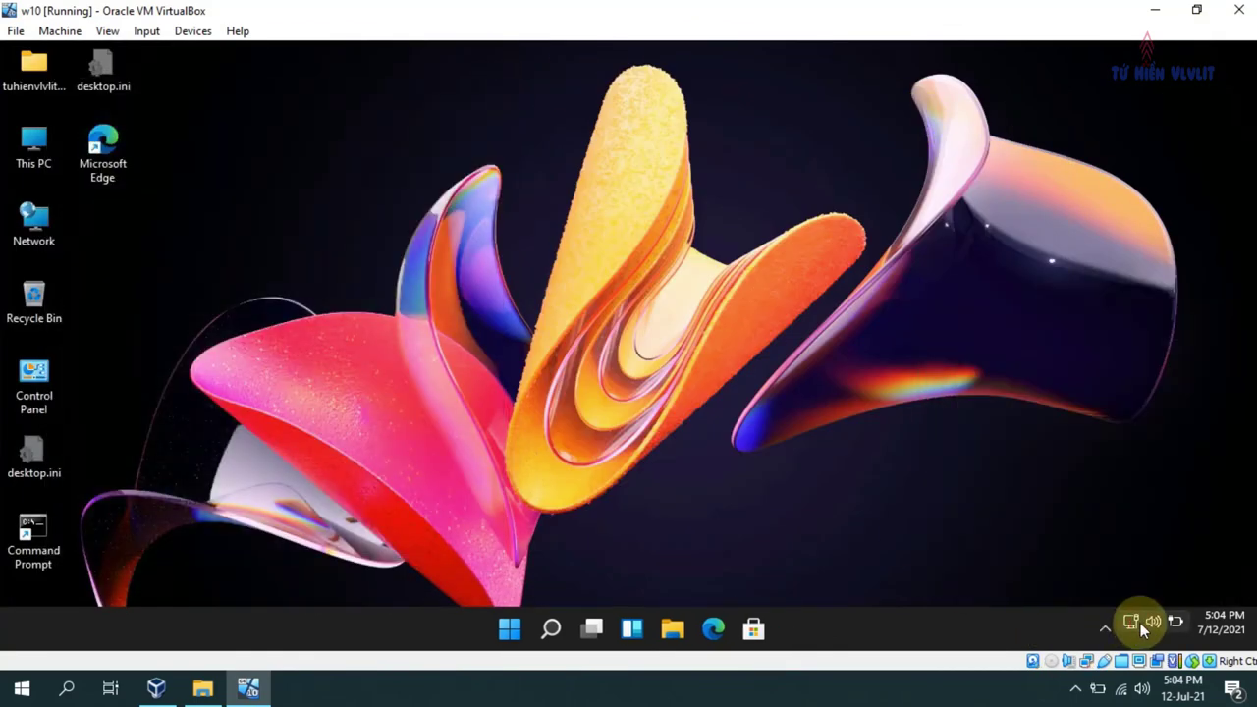
pyautogui.click(1127, 622)
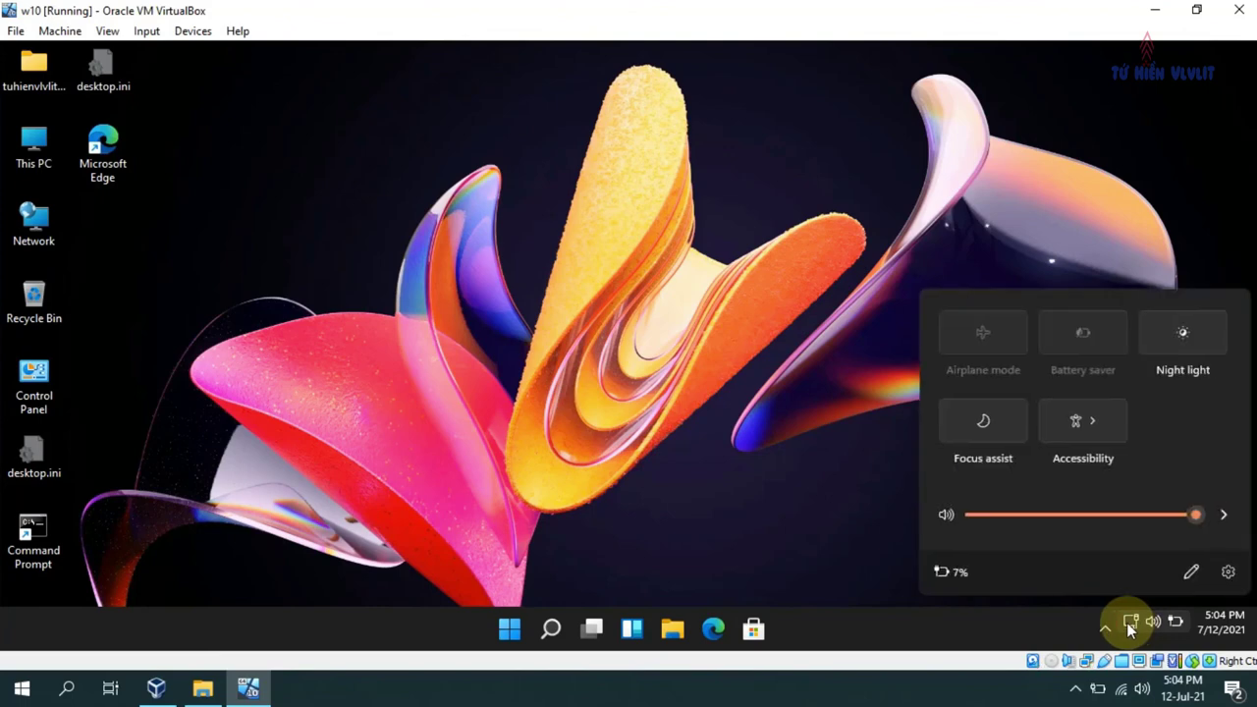
# - Open Settings from quick settings in a maximized window and look through the Windows Update page
pyautogui.click(1229, 573)
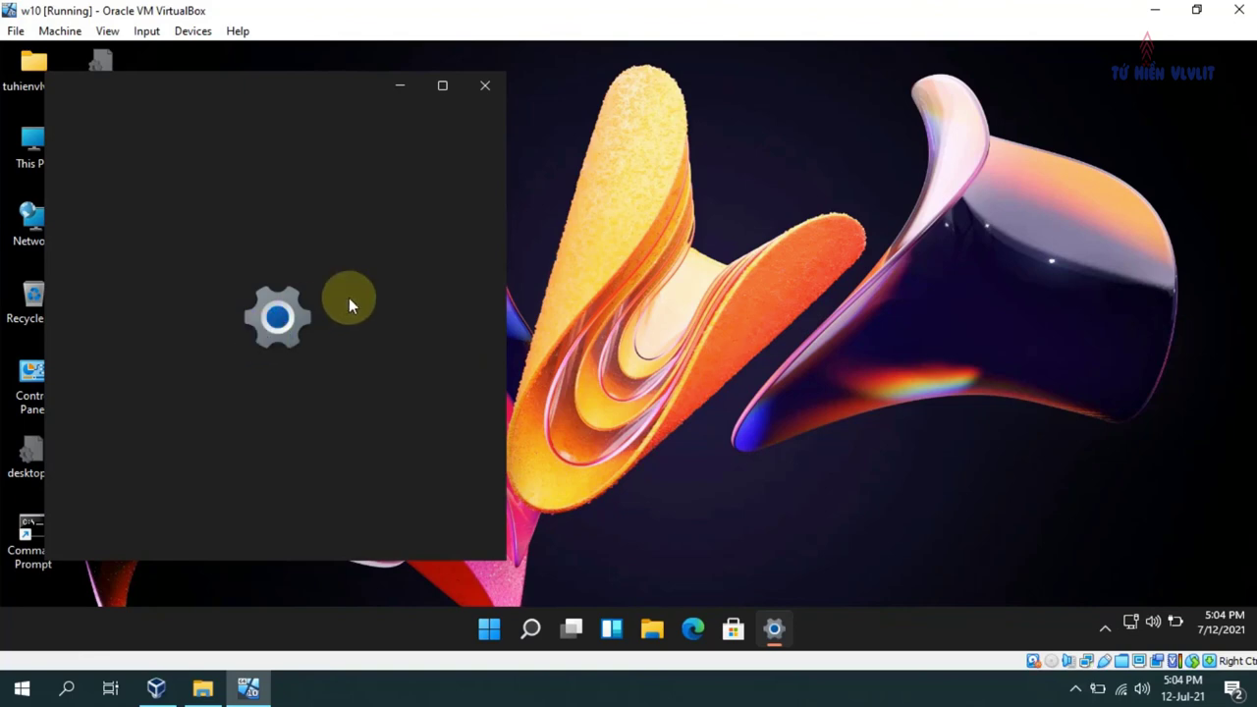
pyautogui.click(443, 86)
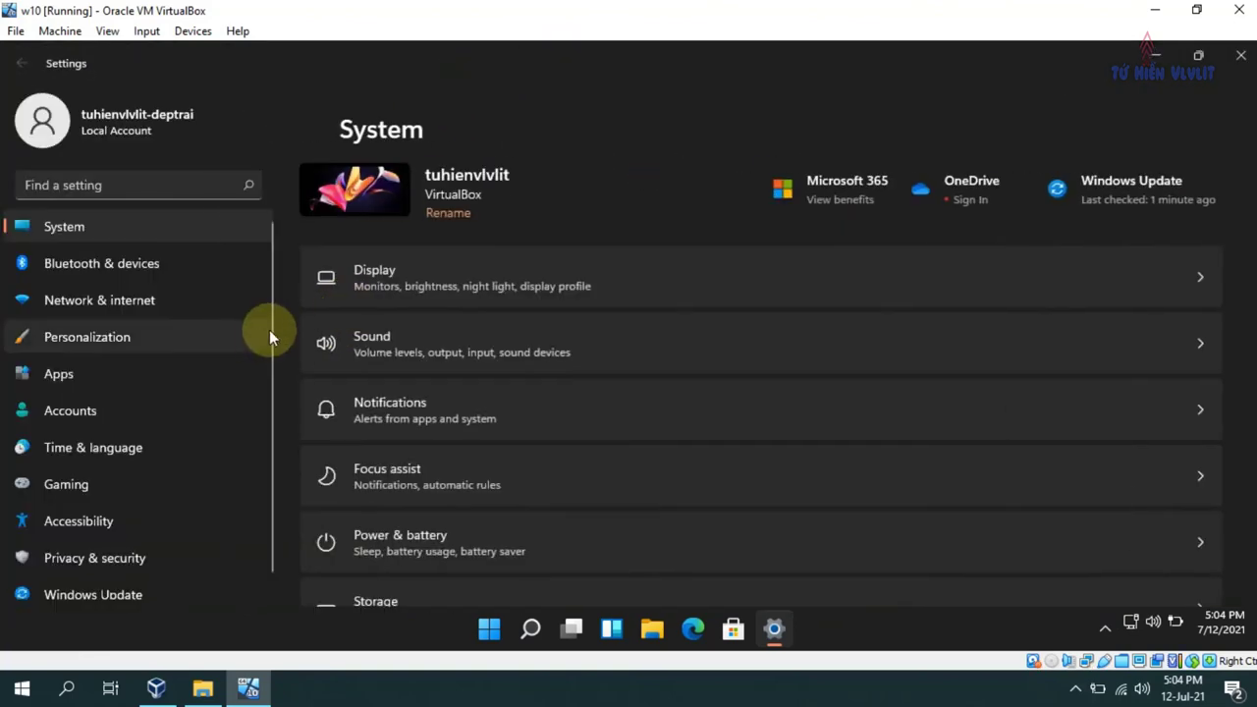
pyautogui.click(1142, 202)
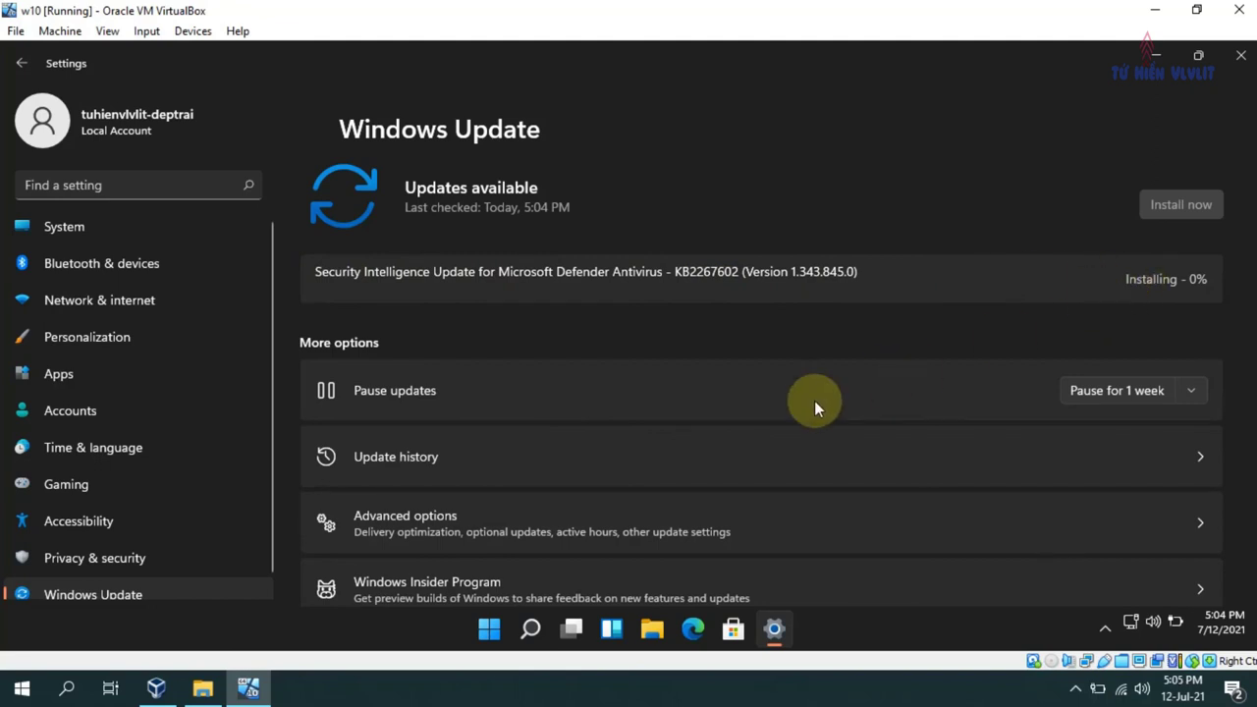
pyautogui.scroll(-1, 818, 401)
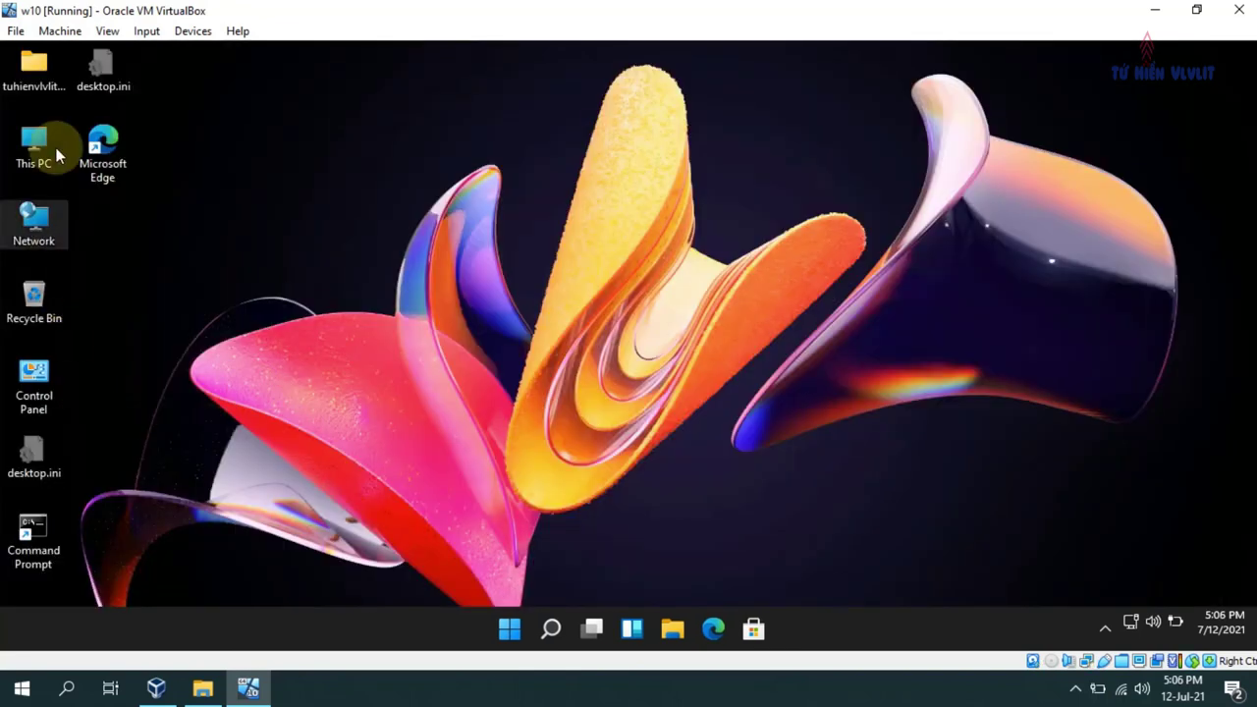
# - Open This PC in a maximized window, expand its navigation tree, and look through the folders and drives listed
pyautogui.doubleClick(40, 149)
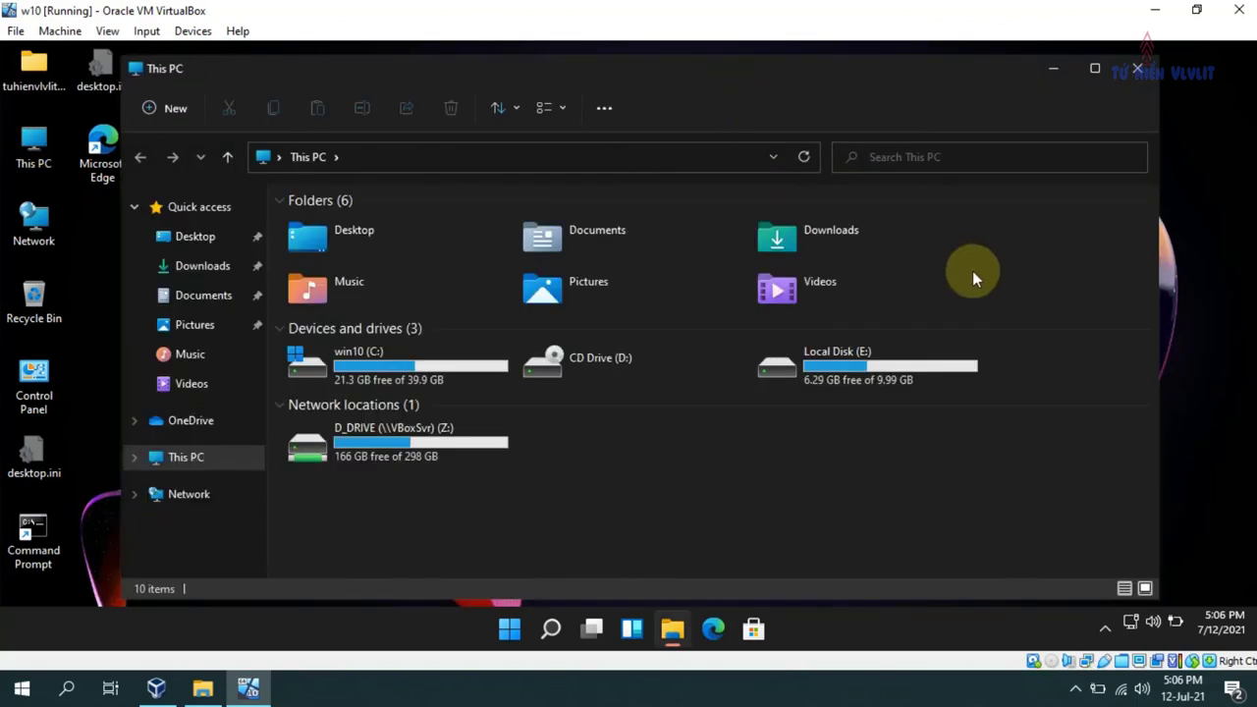
pyautogui.click(134, 458)
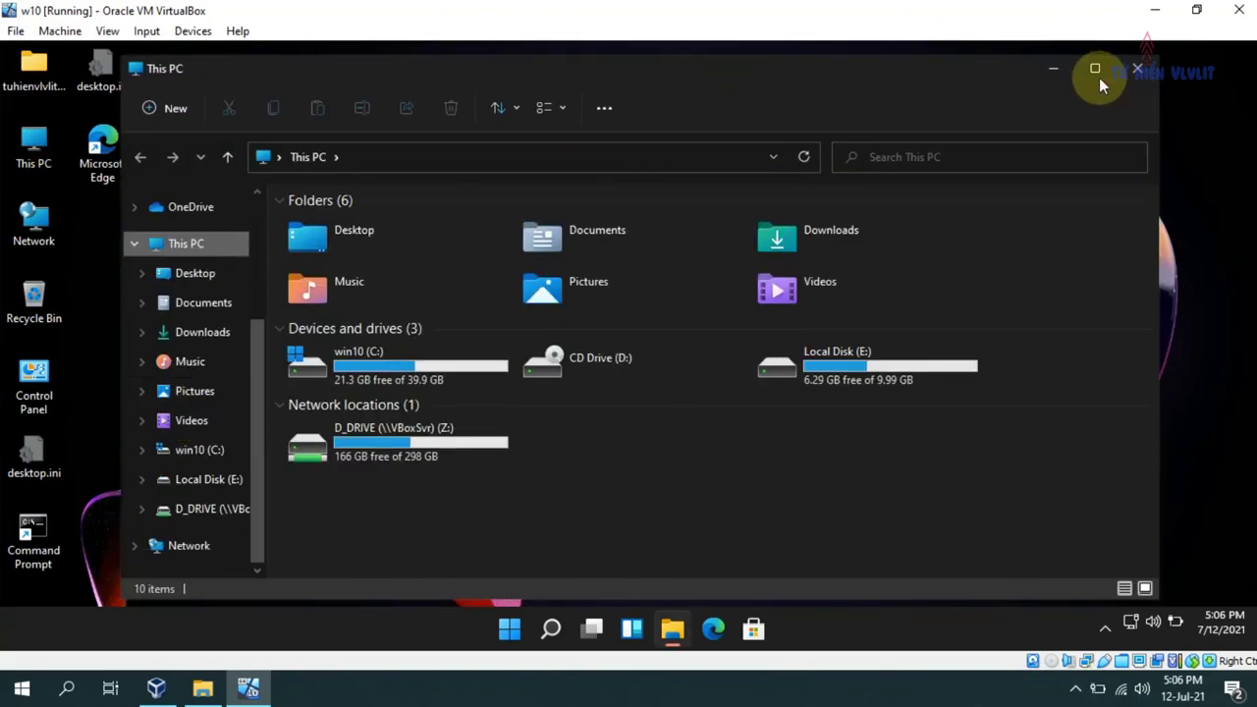
pyautogui.click(1095, 69)
pyautogui.scroll(2, 135, 383)
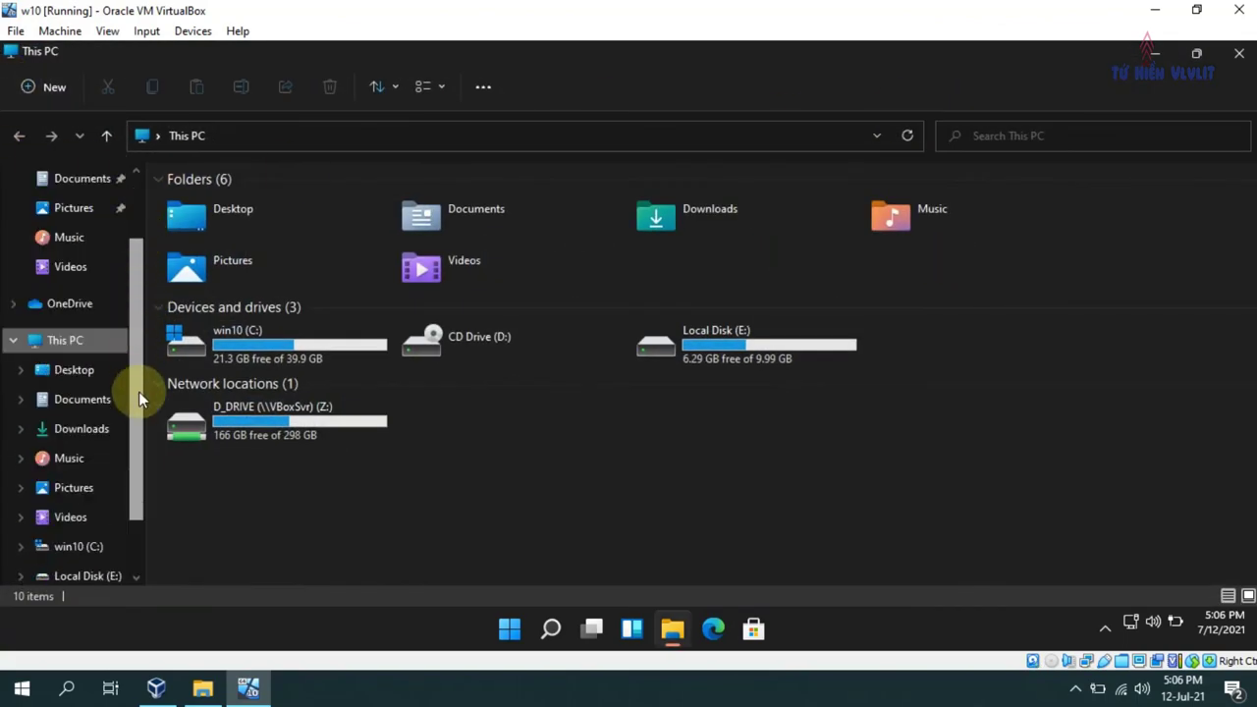
pyautogui.scroll(-2, 135, 398)
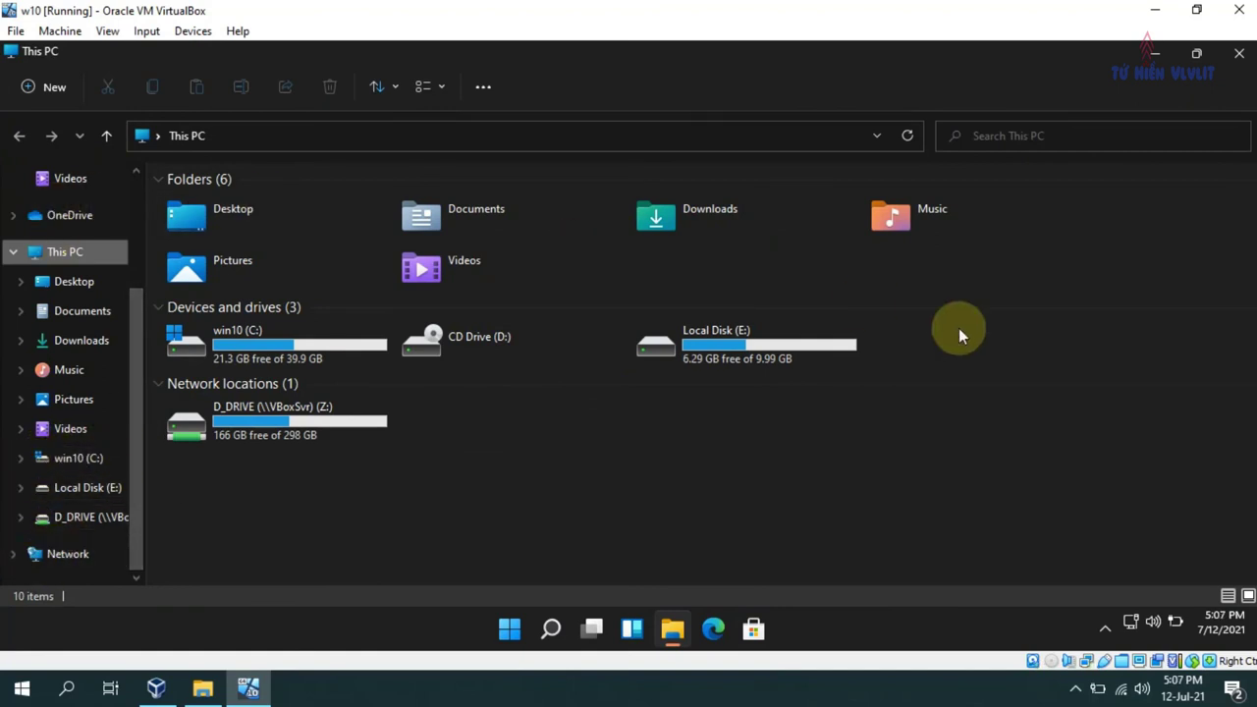
# - Open Windows Security from the hidden tray icons, dismiss the OneDrive setup recommendation, review the protection areas, and close it
pyautogui.click(1106, 628)
pyautogui.click(1088, 552)
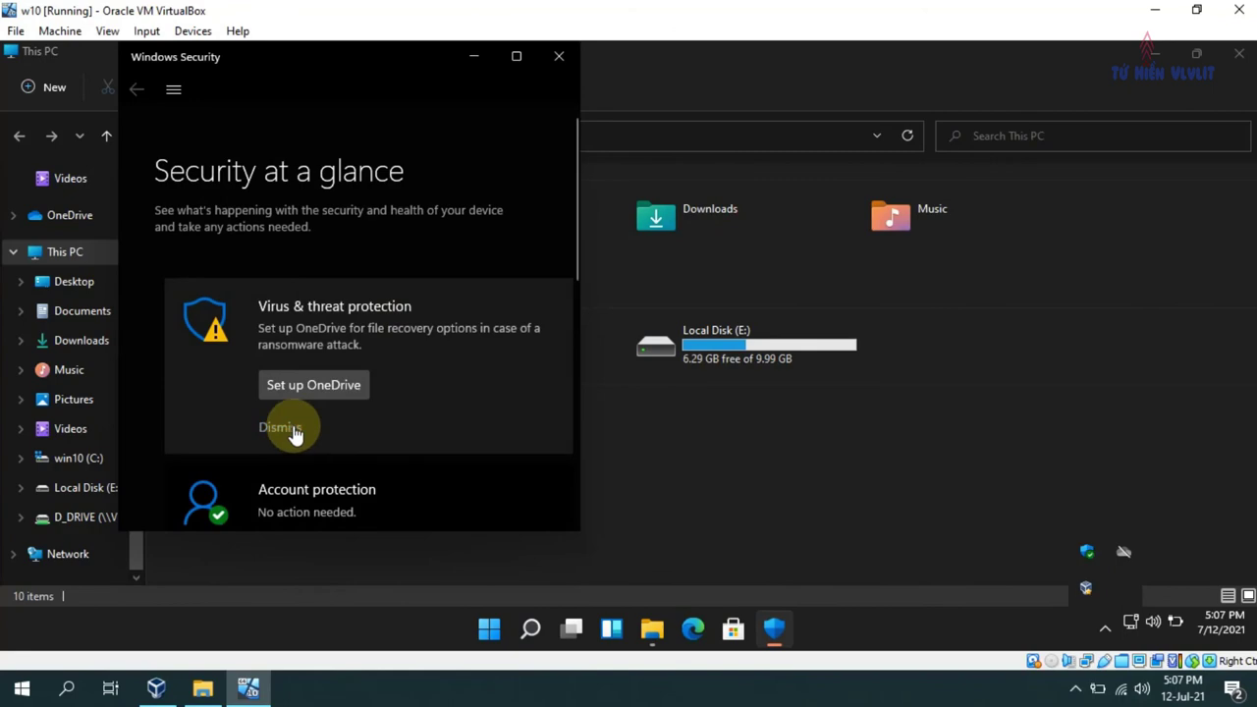
pyautogui.click(284, 430)
pyautogui.scroll(-5, 319, 339)
pyautogui.hotkey('alt', 'F4')
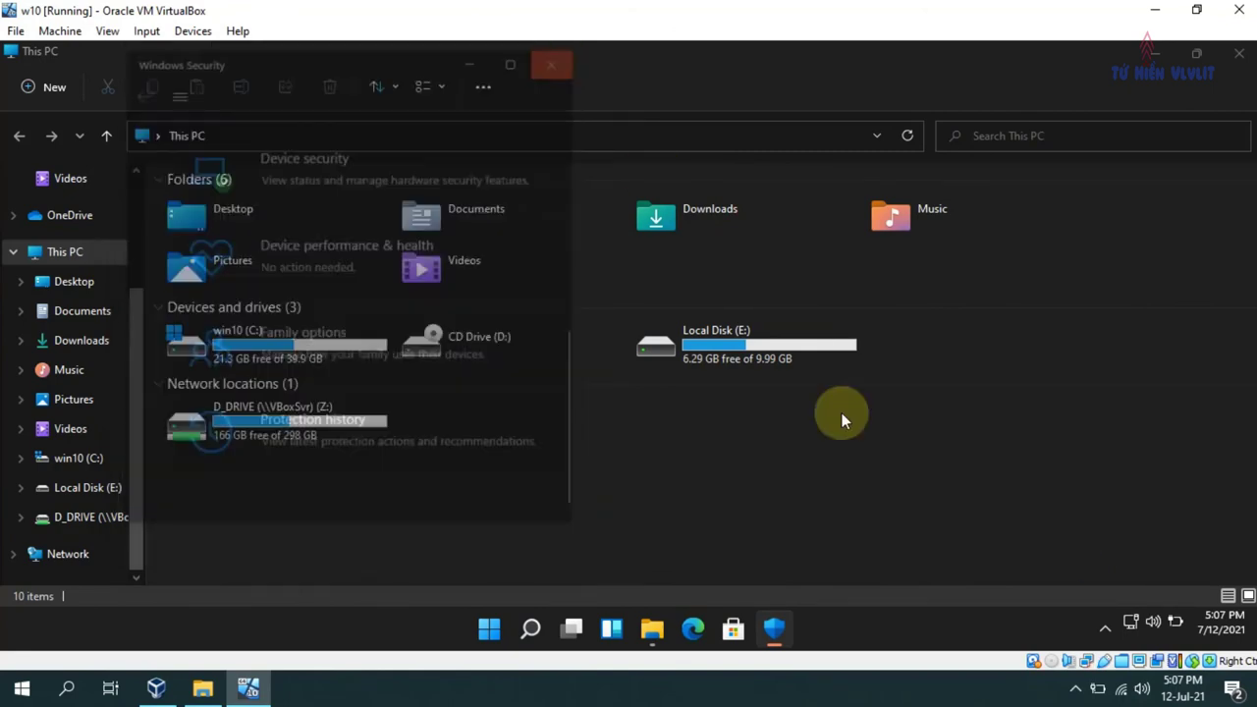
# - Close File Explorer, then view and dismiss the taskbar calendar
pyautogui.click(1198, 53)
pyautogui.click(1253, 629)
pyautogui.click(1230, 633)
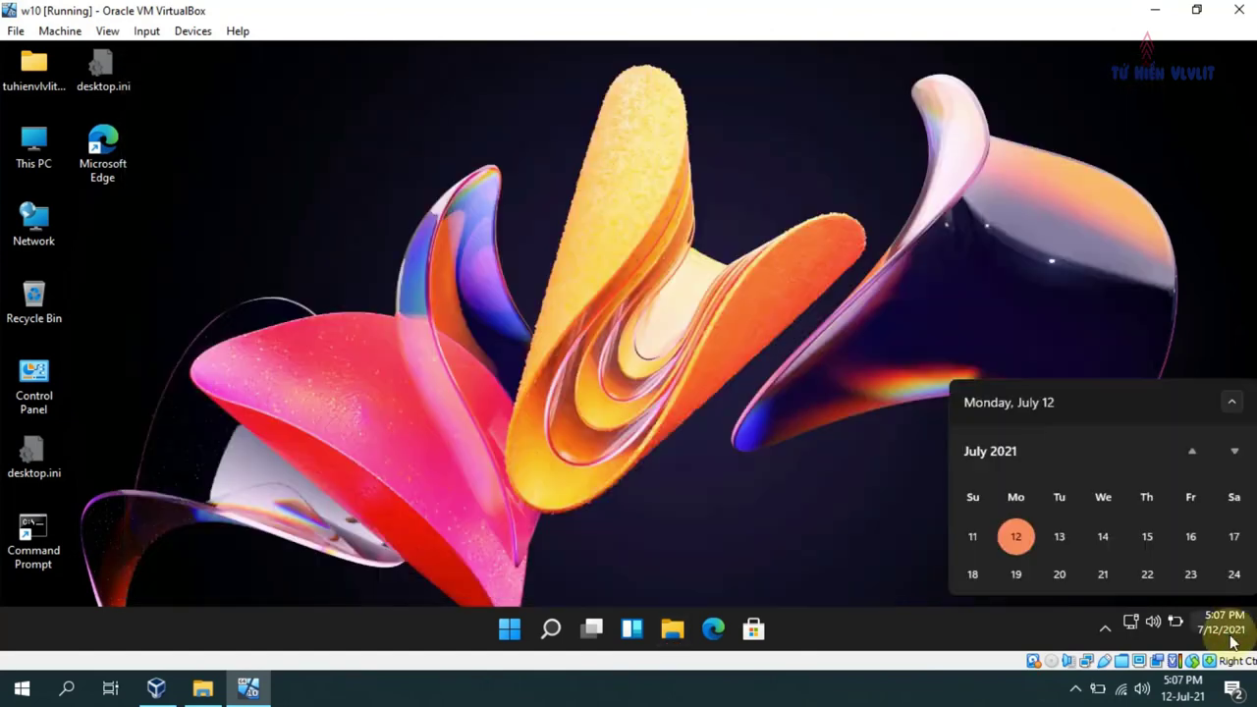
pyautogui.click(1230, 634)
# - Open the Date & time settings from the taskbar clock in a maximized window and look through the whole page
pyautogui.rightClick(1226, 624)
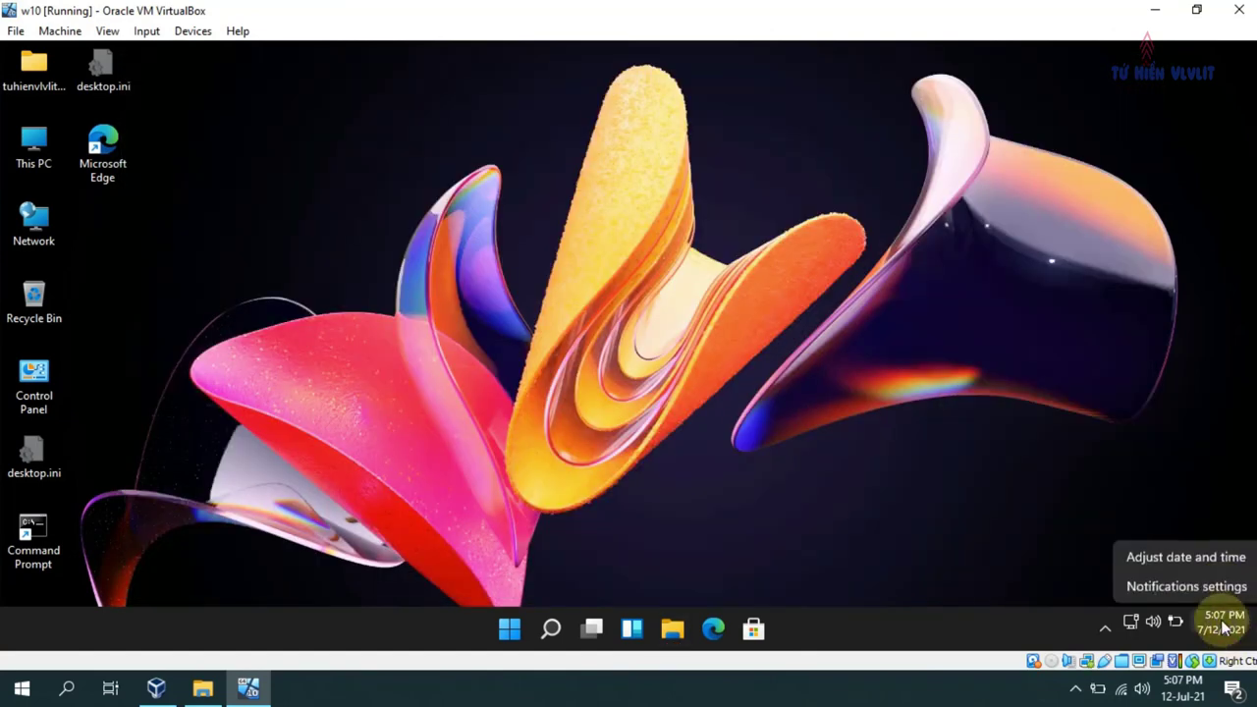
pyautogui.click(1197, 556)
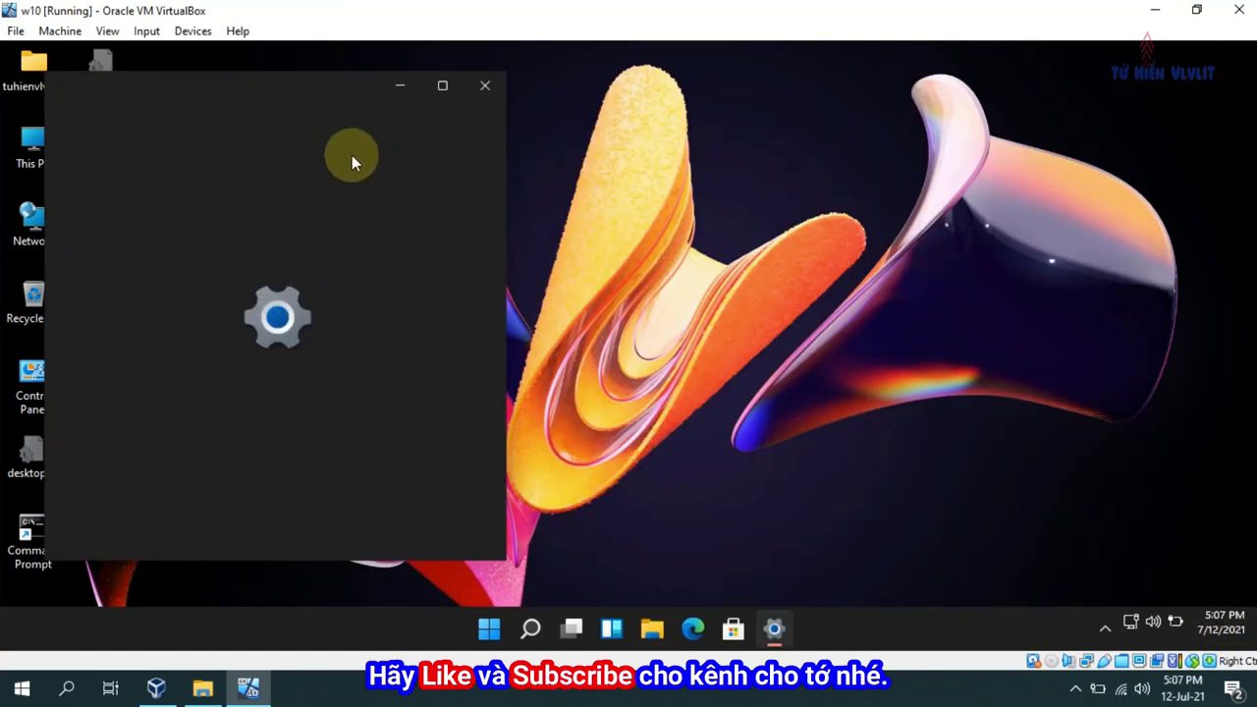
pyautogui.click(443, 89)
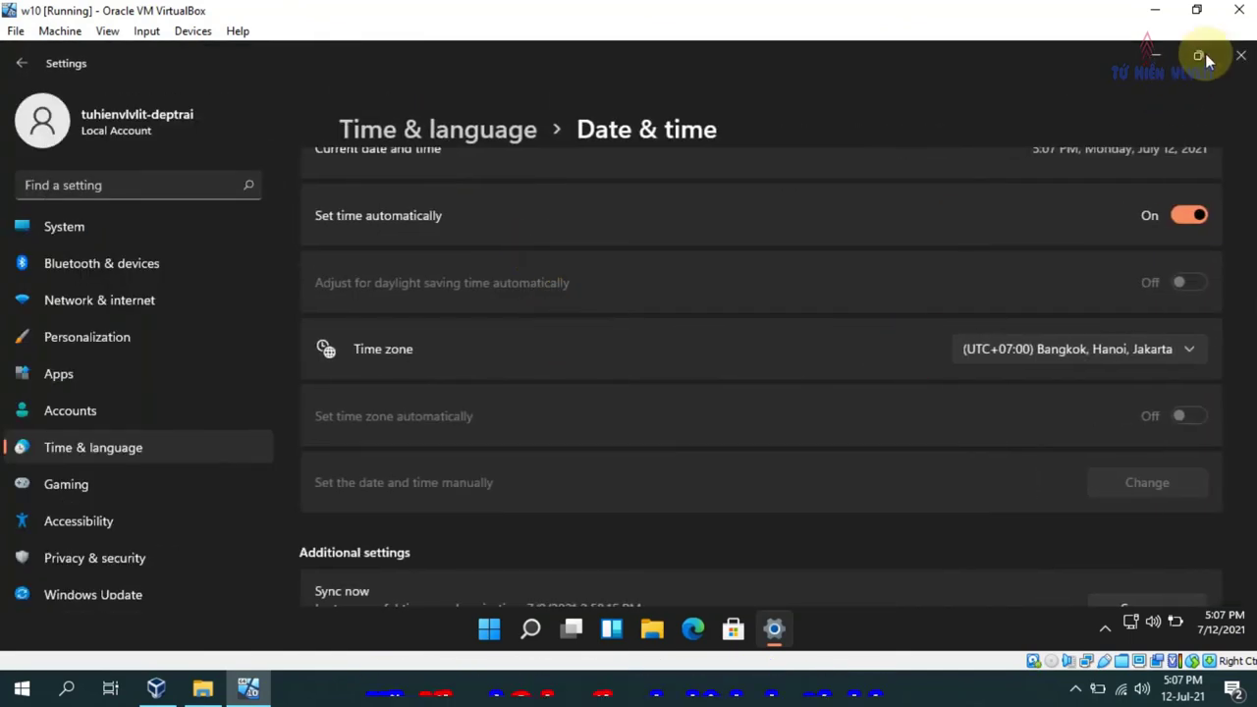
pyautogui.moveTo(1206, 57)
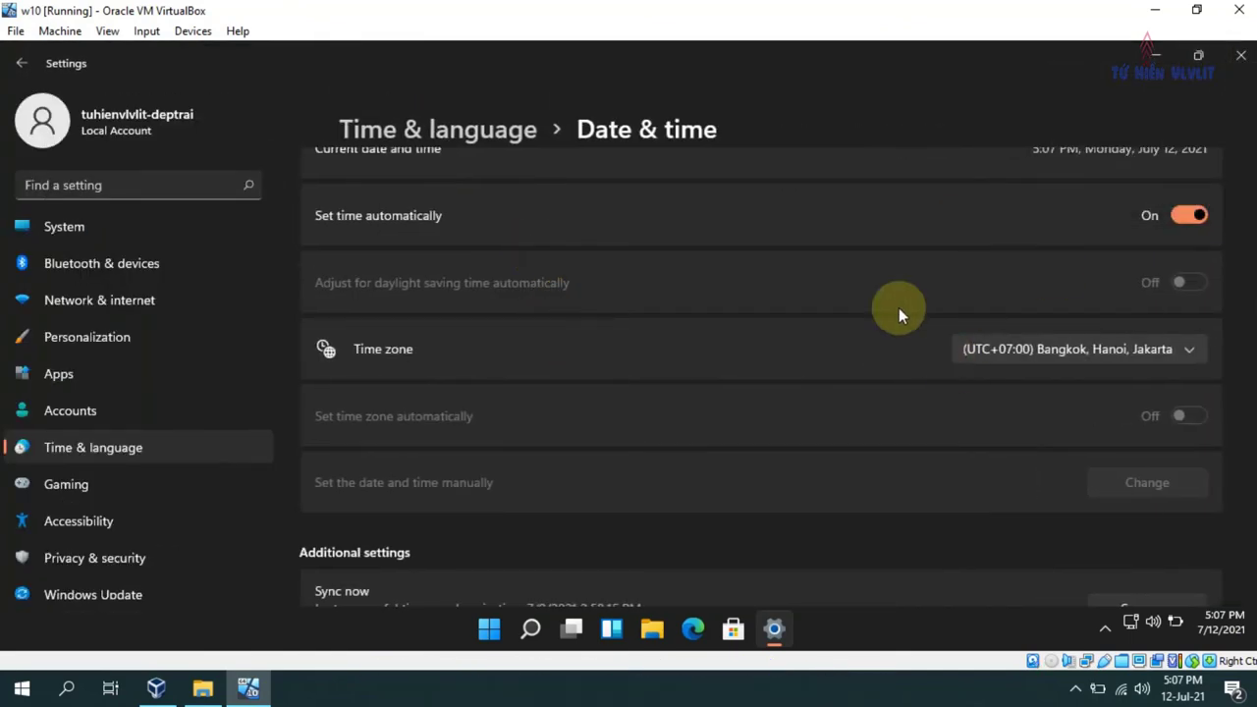
pyautogui.scroll(-5, 878, 299)
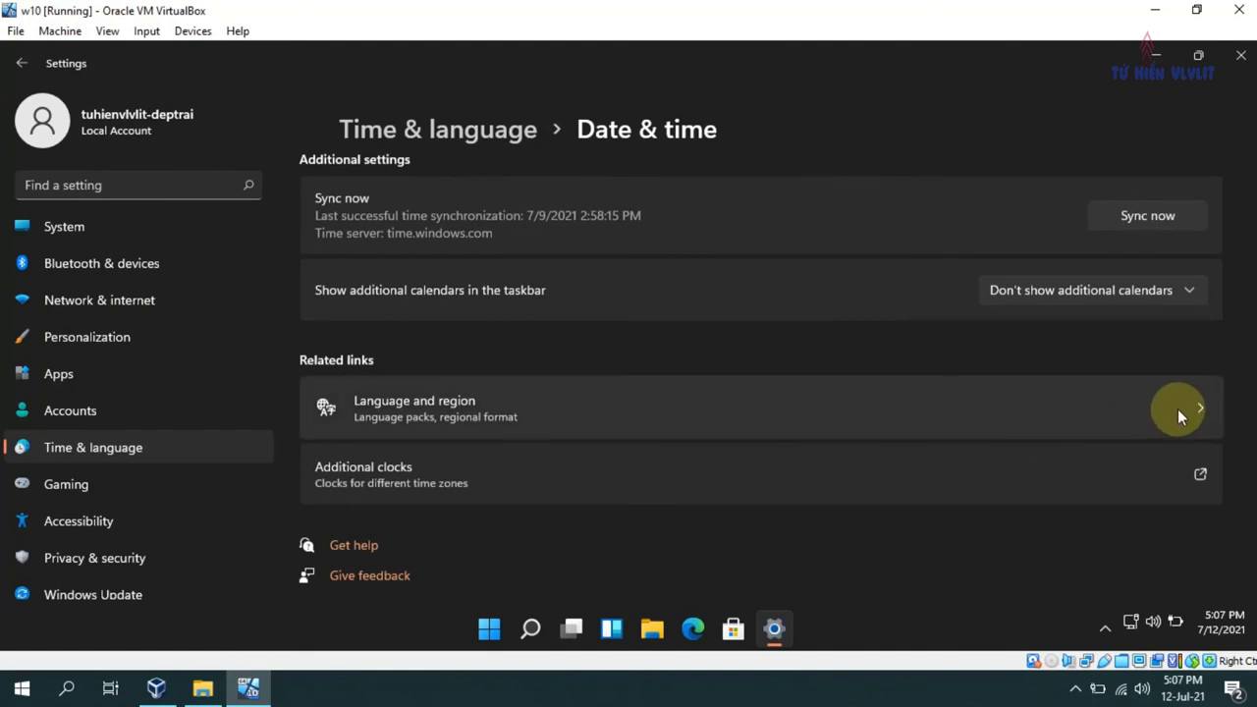
# - Examine the Language & region page and its country list without changing the selection, then leave Settings
pyautogui.click(1198, 407)
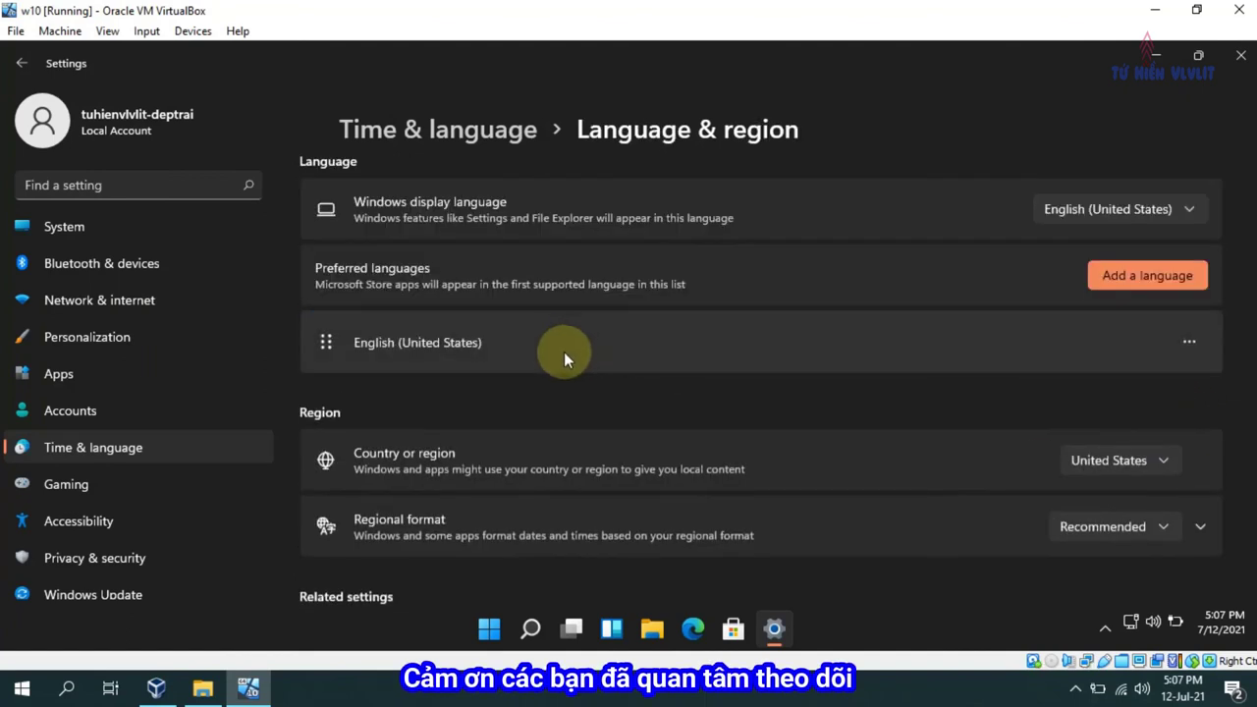
pyautogui.scroll(-2, 840, 463)
pyautogui.scroll(1, 1163, 362)
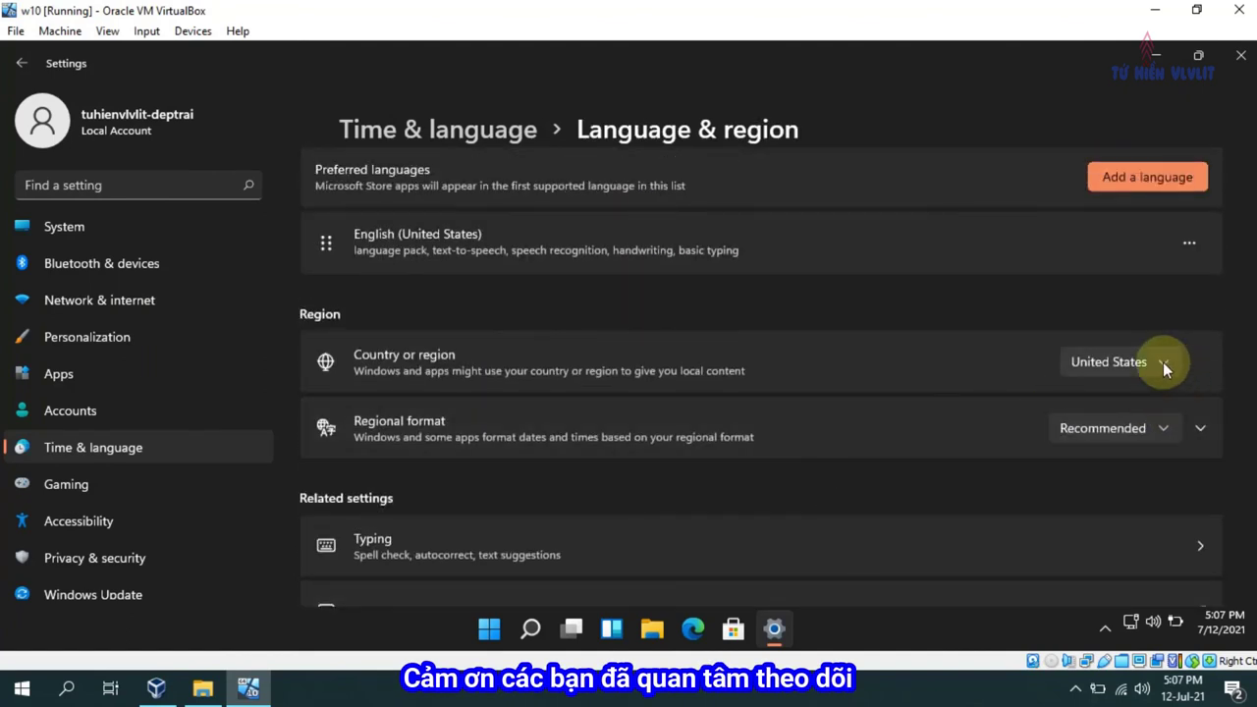
pyautogui.click(1167, 361)
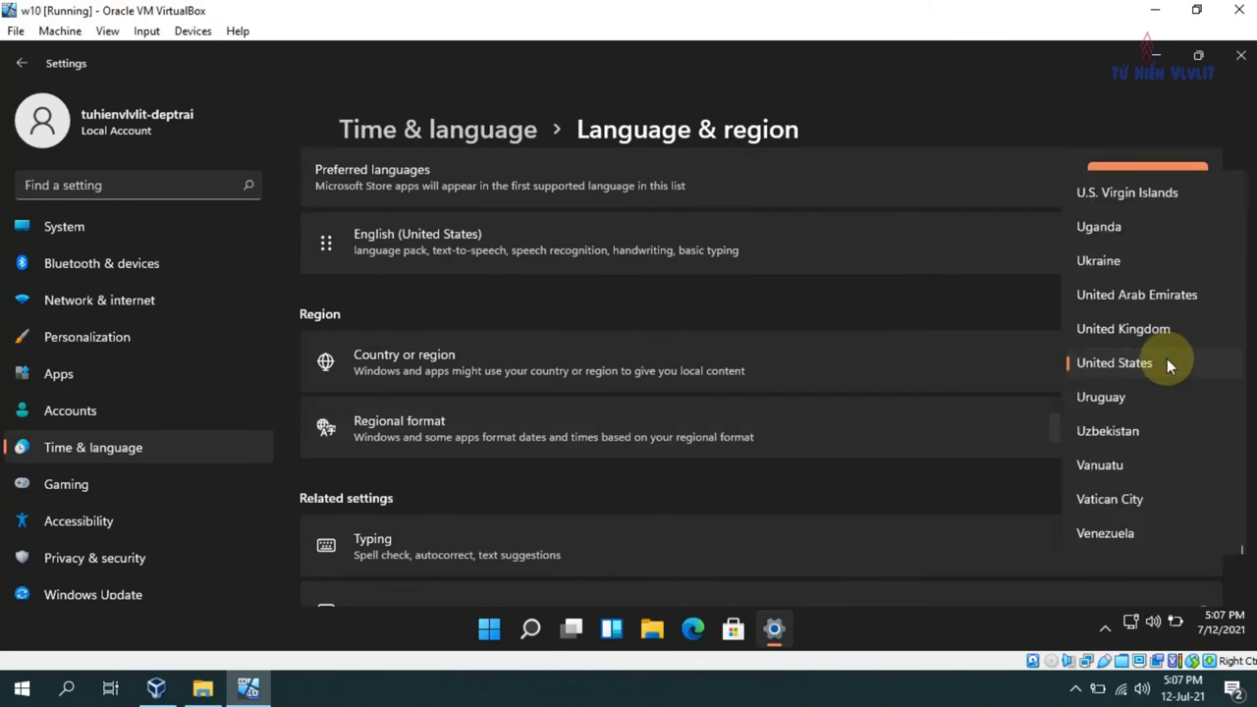
pyautogui.click(926, 293)
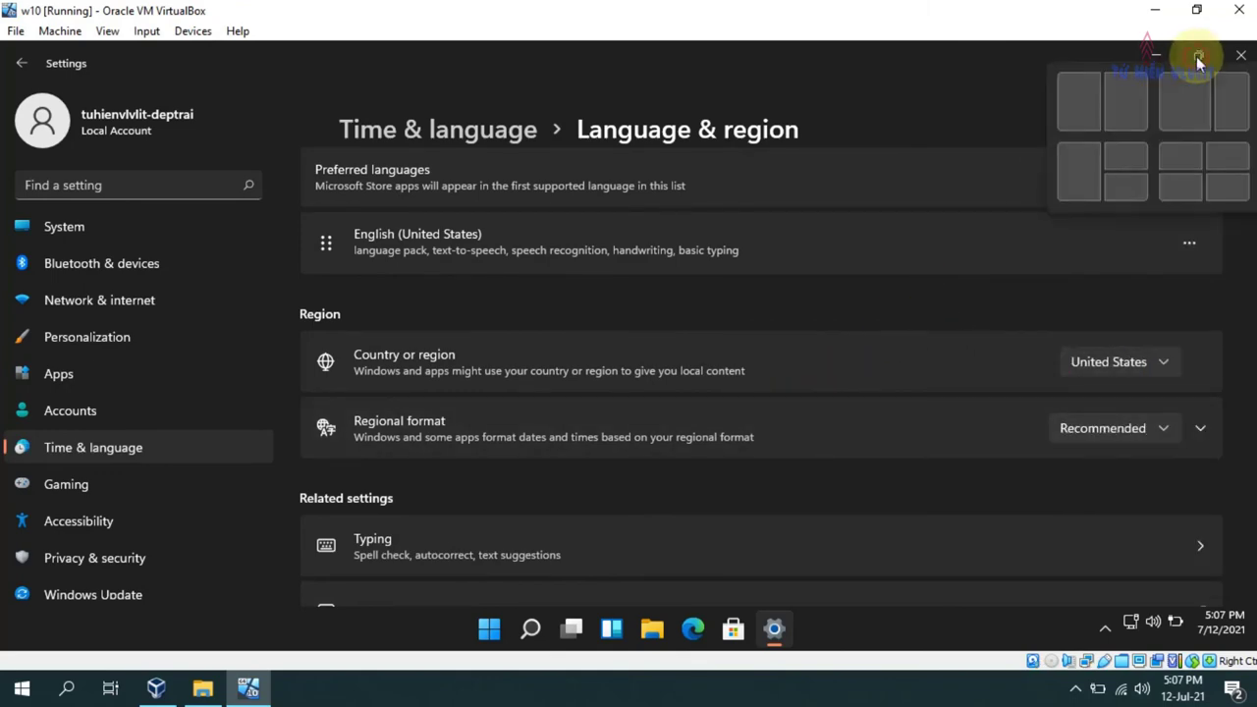
pyautogui.click(1196, 55)
# - Refresh the desktop, then view both pages of pinned apps in the Start menu and close it
pyautogui.rightClick(280, 252)
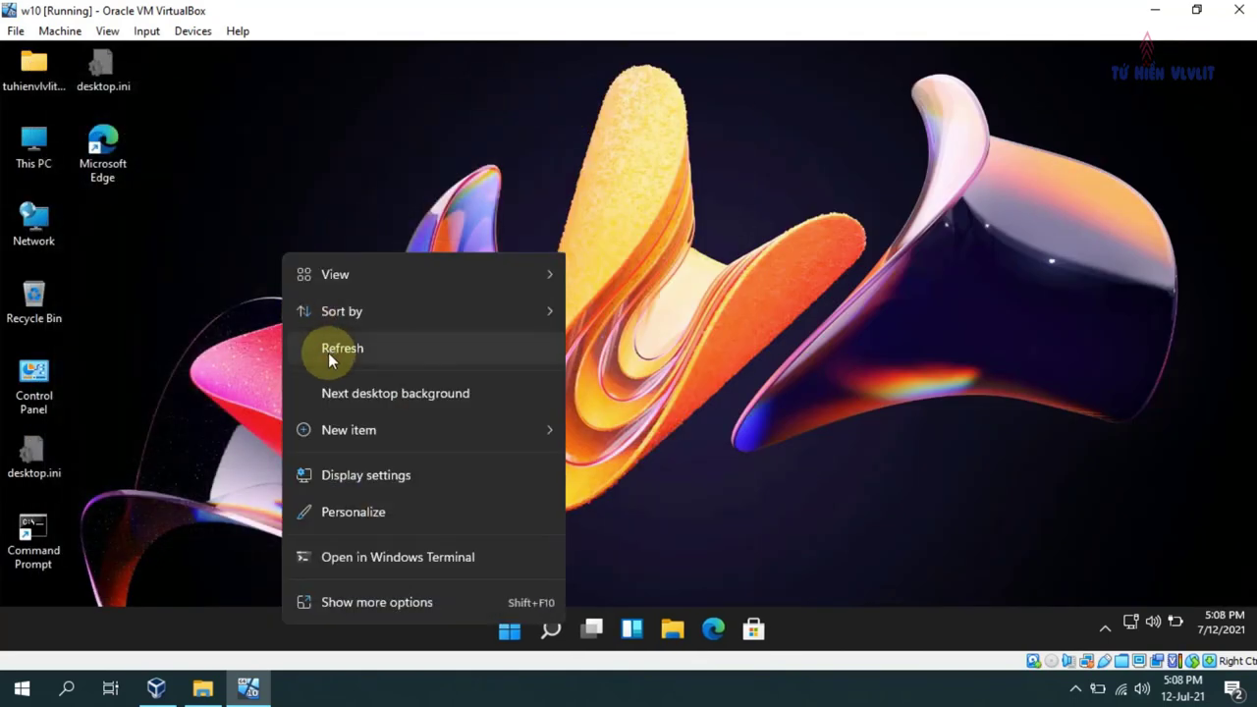
pyautogui.click(328, 353)
pyautogui.click(509, 631)
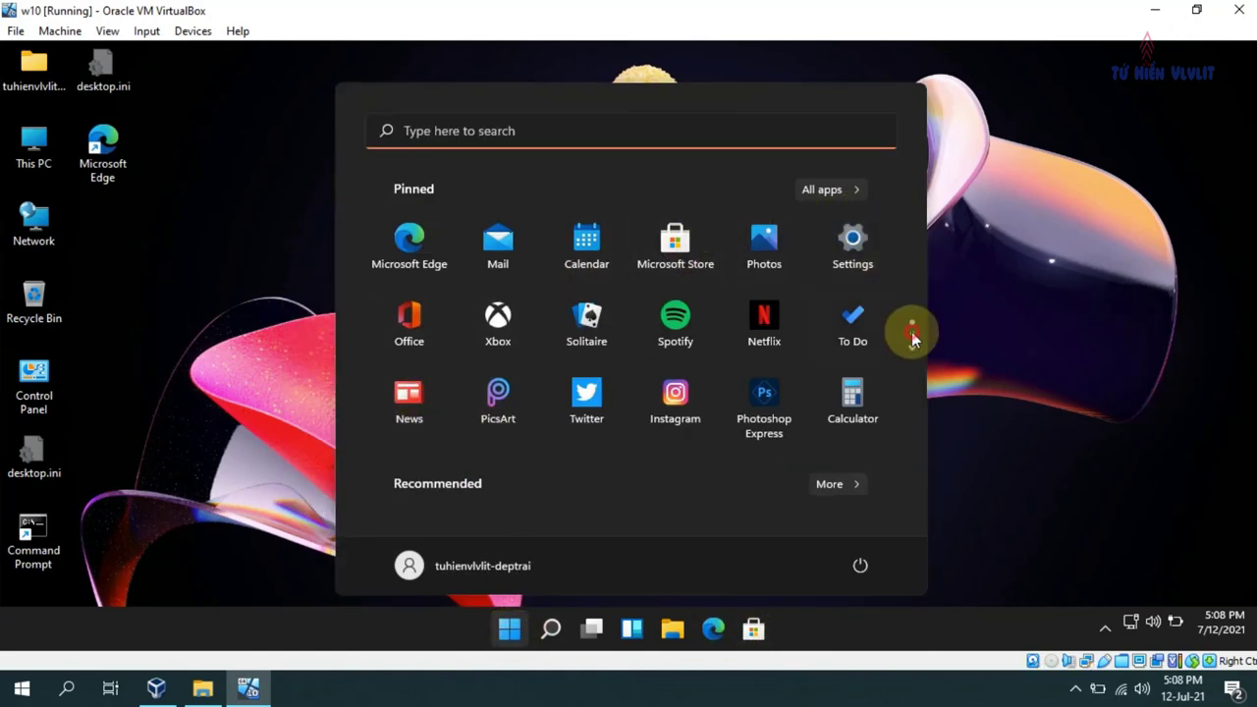
pyautogui.click(914, 336)
pyautogui.click(912, 307)
pyautogui.click(989, 103)
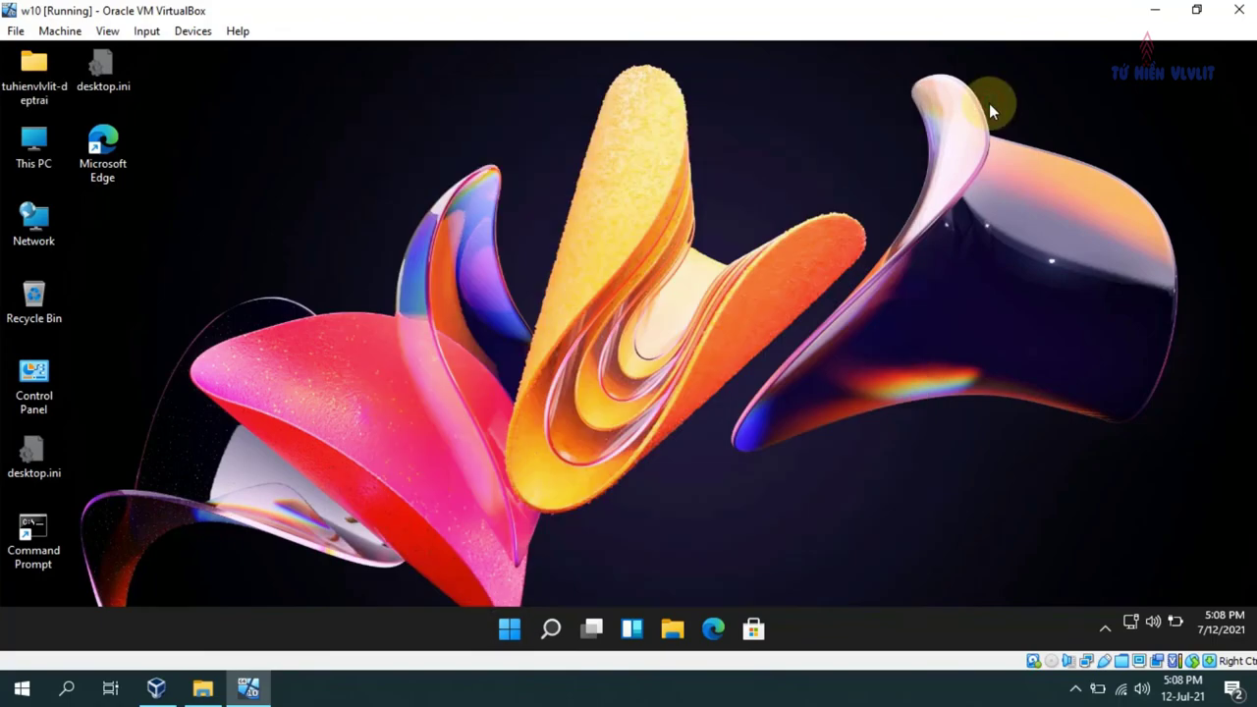